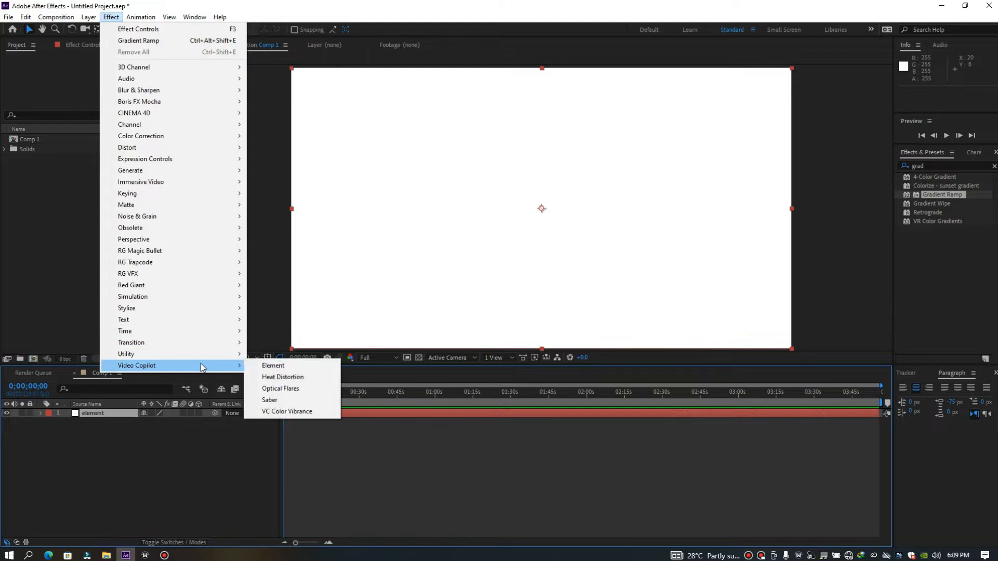
Apply the Video Copilot Element effect to the "element" solid layer
left_click(286, 366)
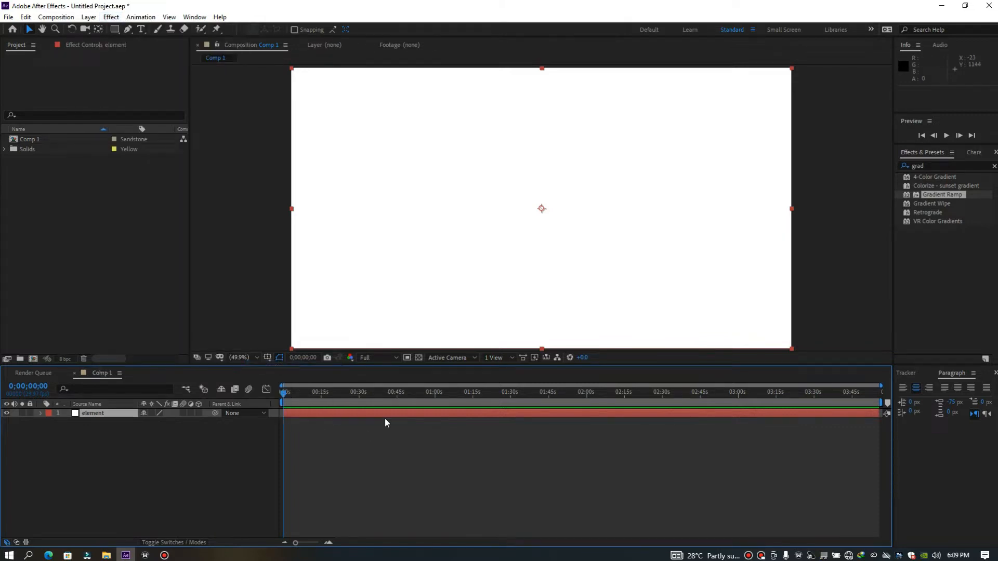
left_click_drag(283, 395, 408, 396)
left_click(284, 405)
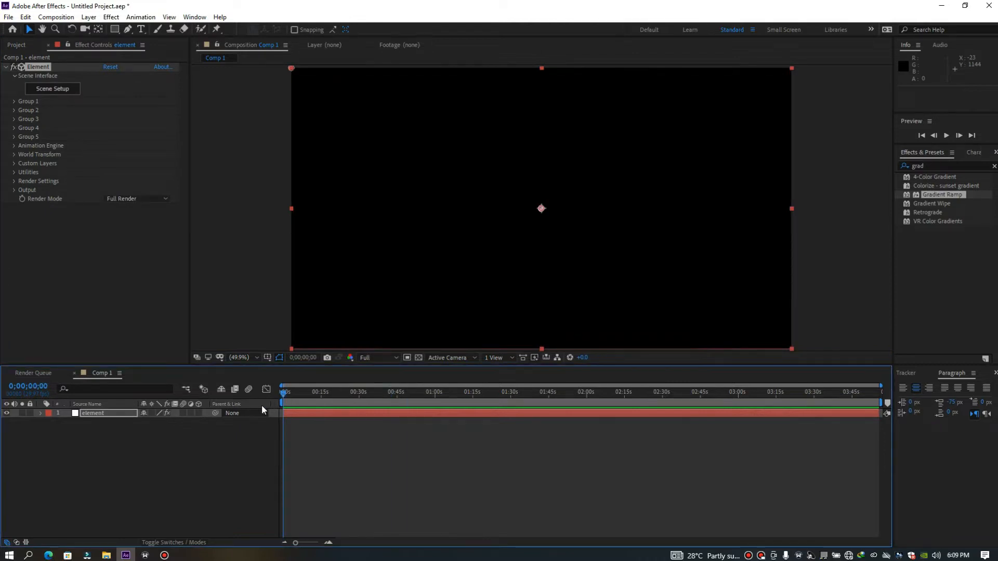
Create a new text layer in Comp 1 with a font size of 97 px
right_click(209, 473)
mouse_move(236, 356)
left_click(377, 371)
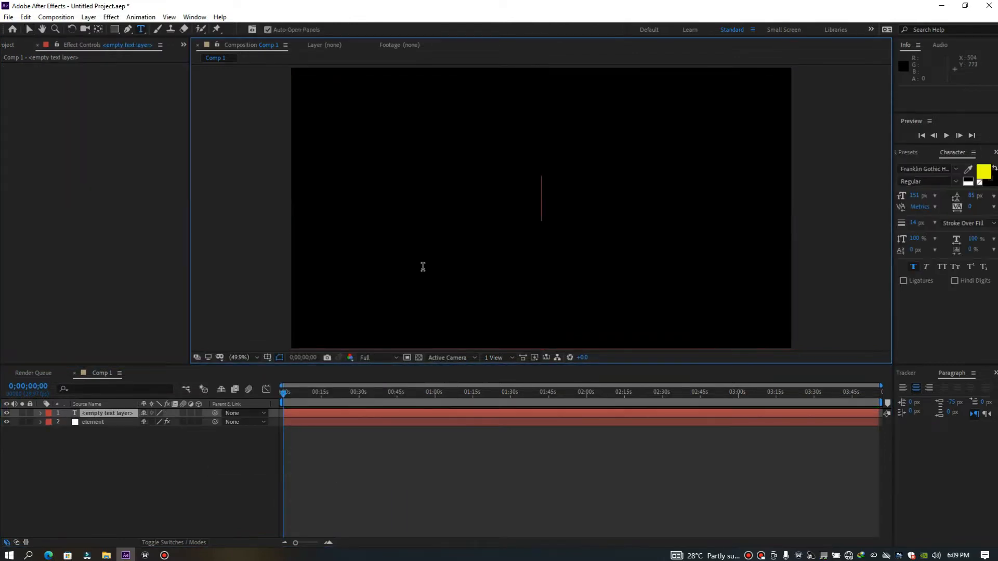
left_click(913, 196)
left_click_drag(913, 195, 894, 201)
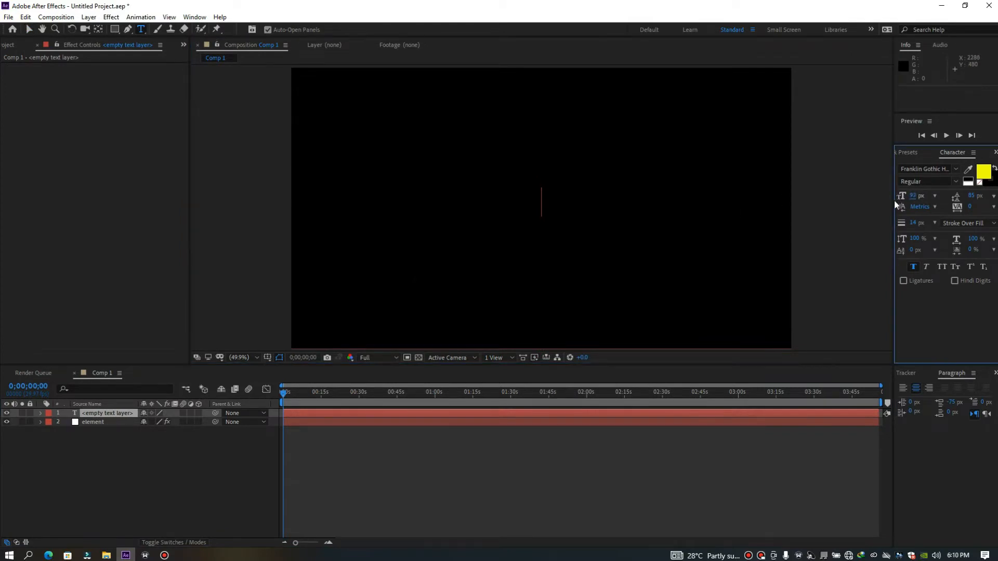
Enter the text VICTOR MOTION in the new text layer, with each word on its own line
double_click(483, 413)
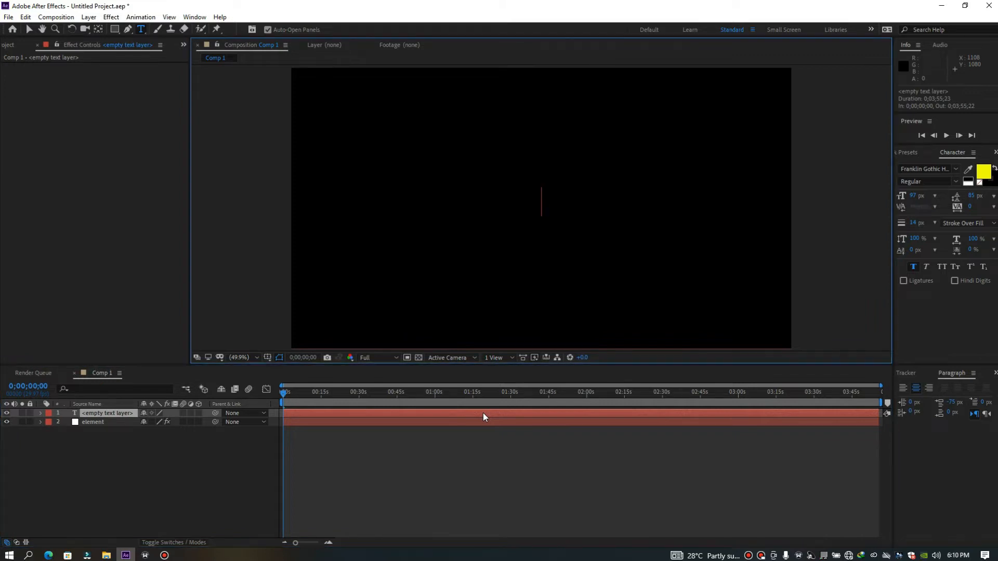
type("VIC")
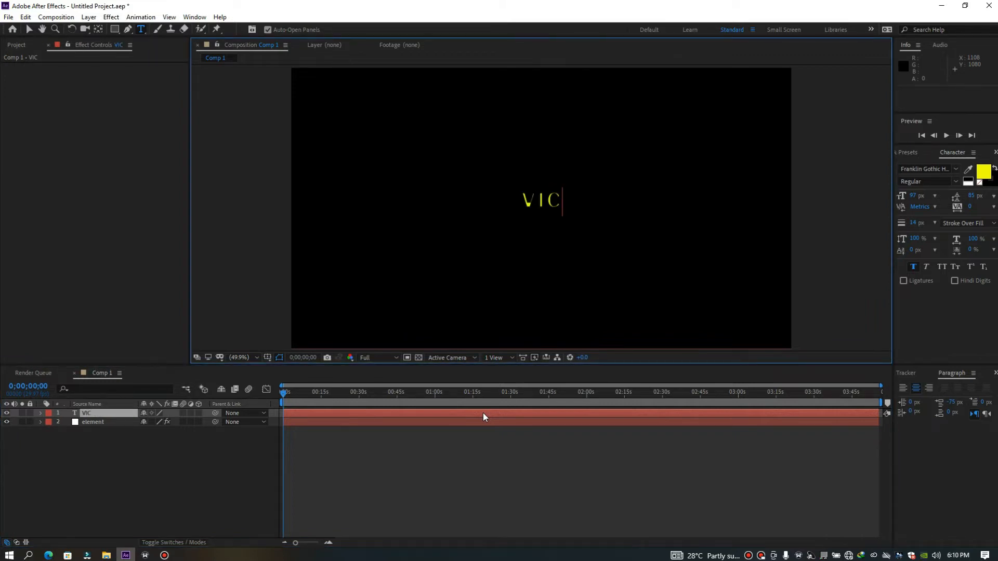
type("TOR")
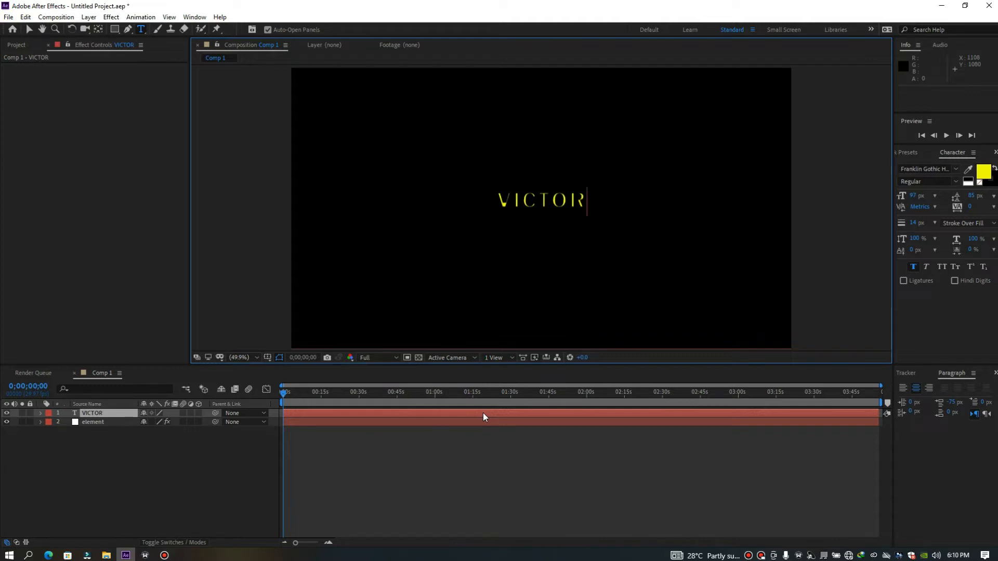
type(" MOTION")
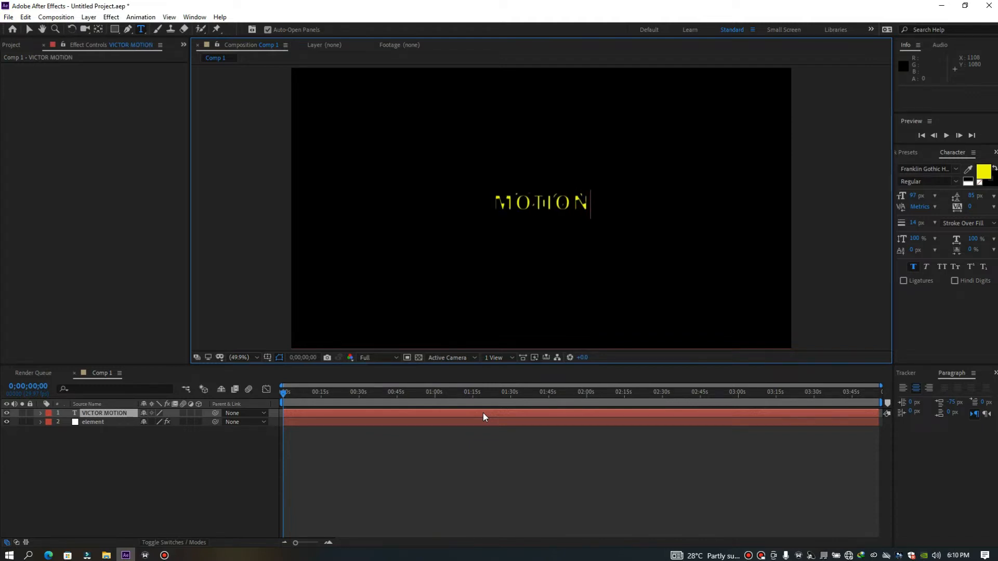
Set the text's stroke width to 0 px and increase its paragraph spacing so the two lines stop overlapping
left_click(477, 414)
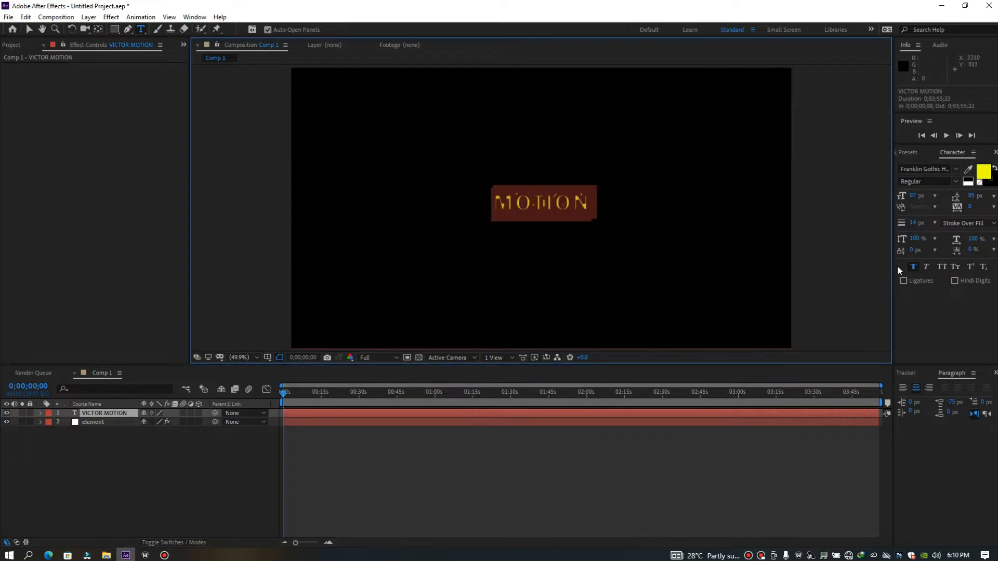
left_click_drag(914, 223, 836, 238)
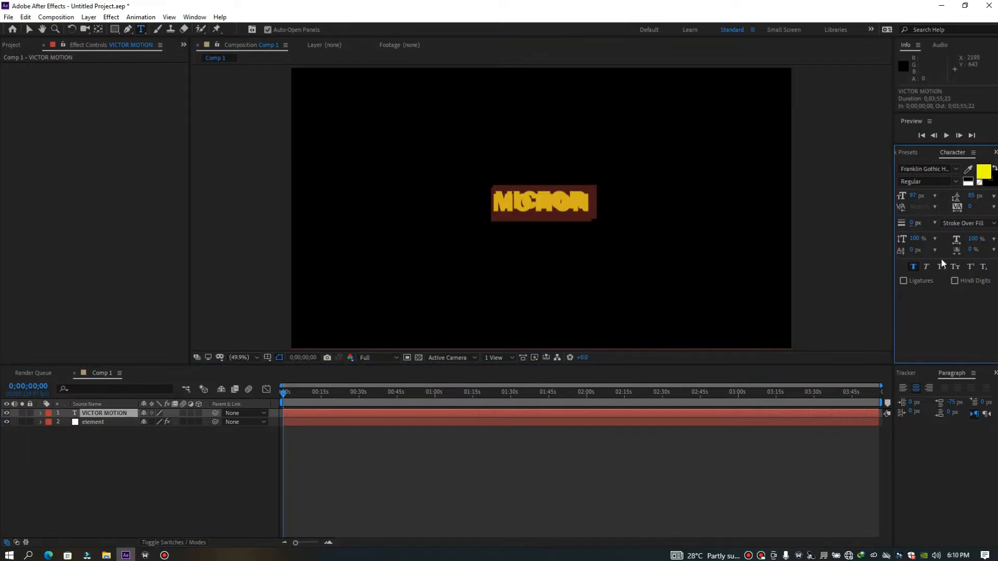
left_click_drag(951, 404, 997, 411)
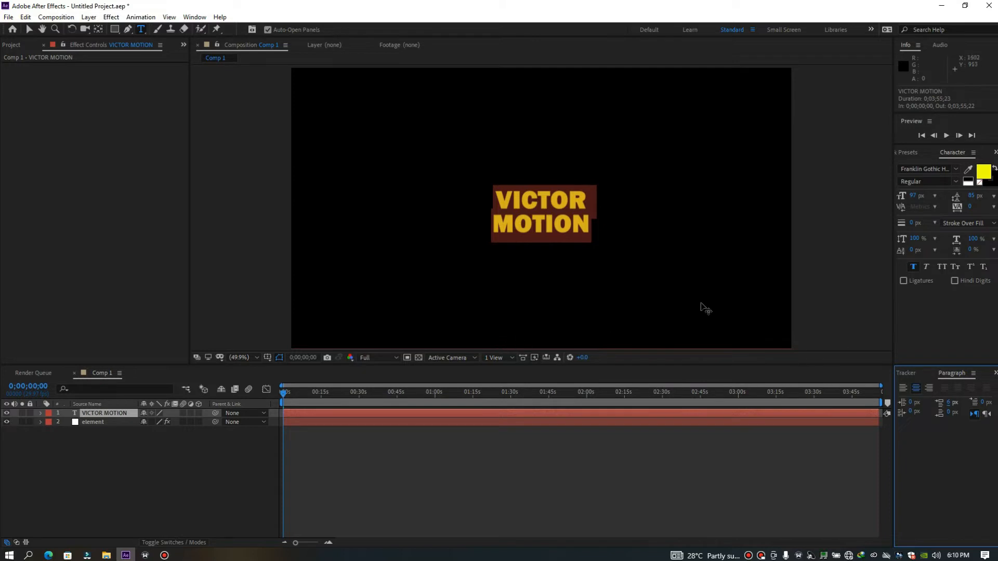
left_click(531, 461)
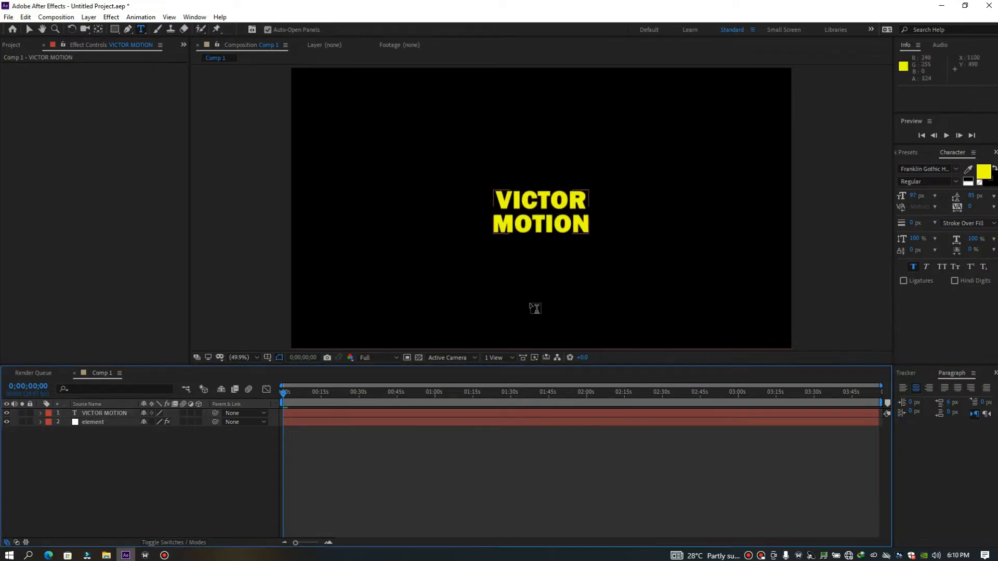
Assign the VICTOR MOTION text layer to Path Layer 1 of the Element effect and hide the original text layer
left_click(291, 420)
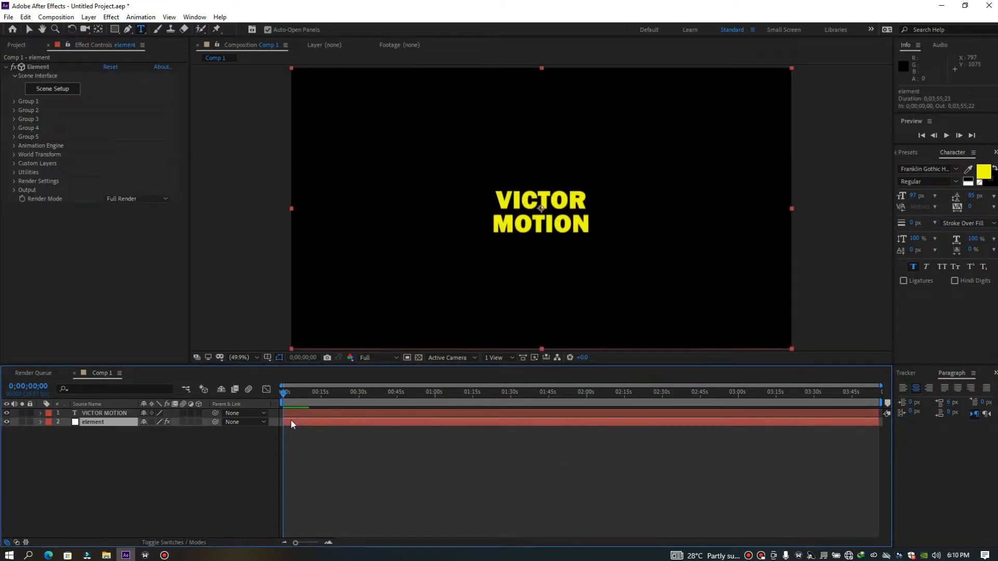
key("space")
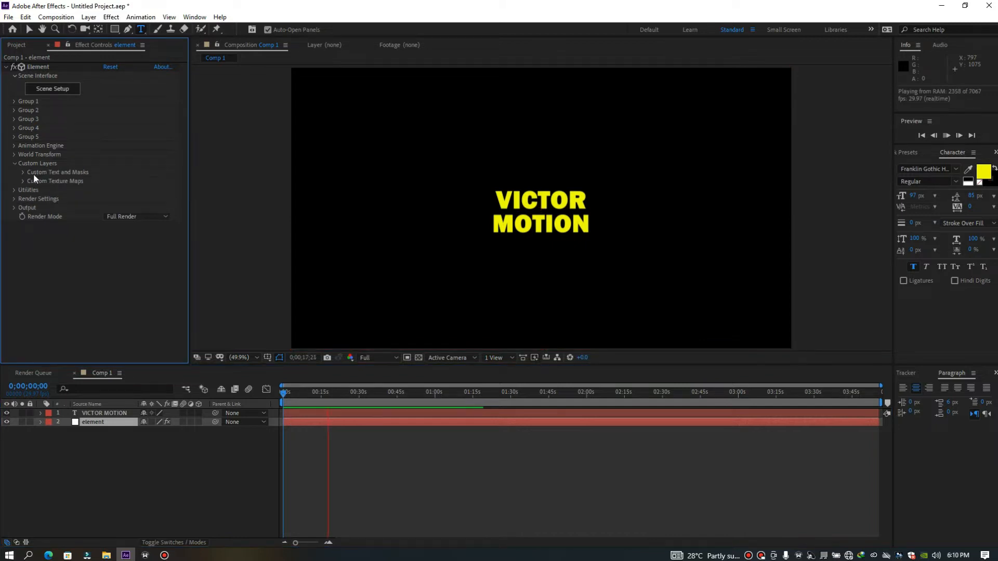
left_click(22, 172)
left_click(119, 181)
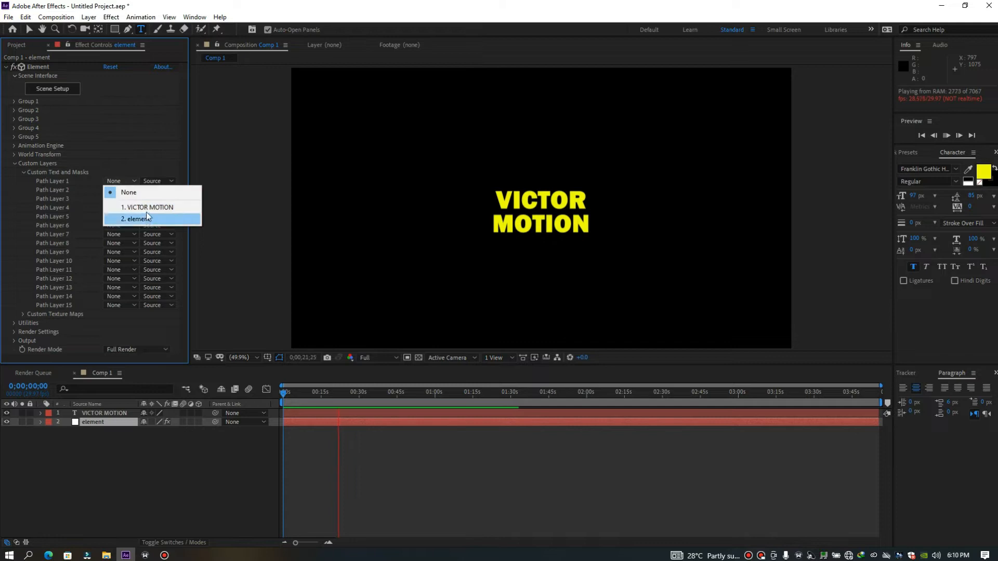
left_click(147, 207)
left_click(23, 172)
left_click(15, 163)
left_click(6, 413)
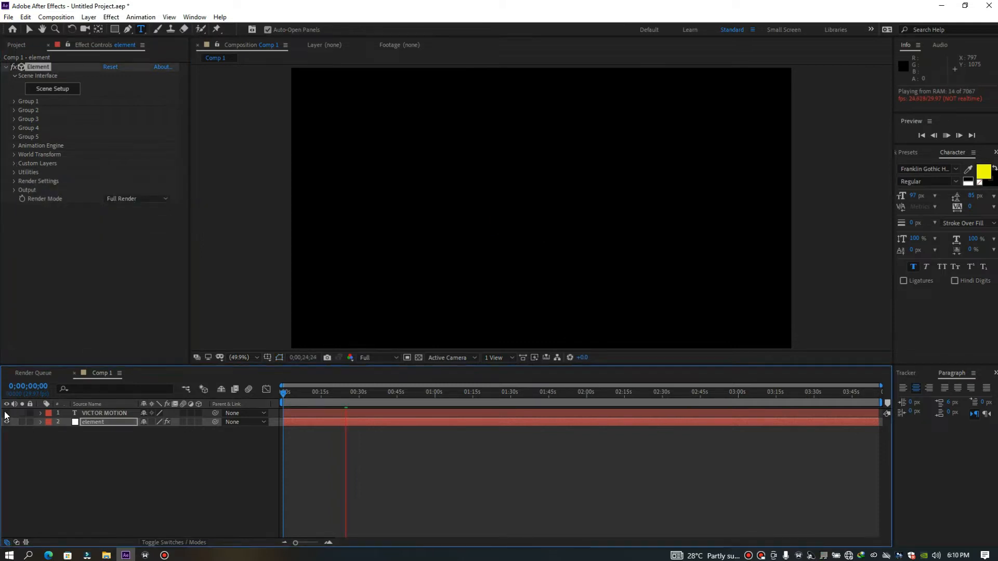
Open Element's Scene Setup and extrude the VICTOR MOTION text into a 3D model
left_click(100, 423)
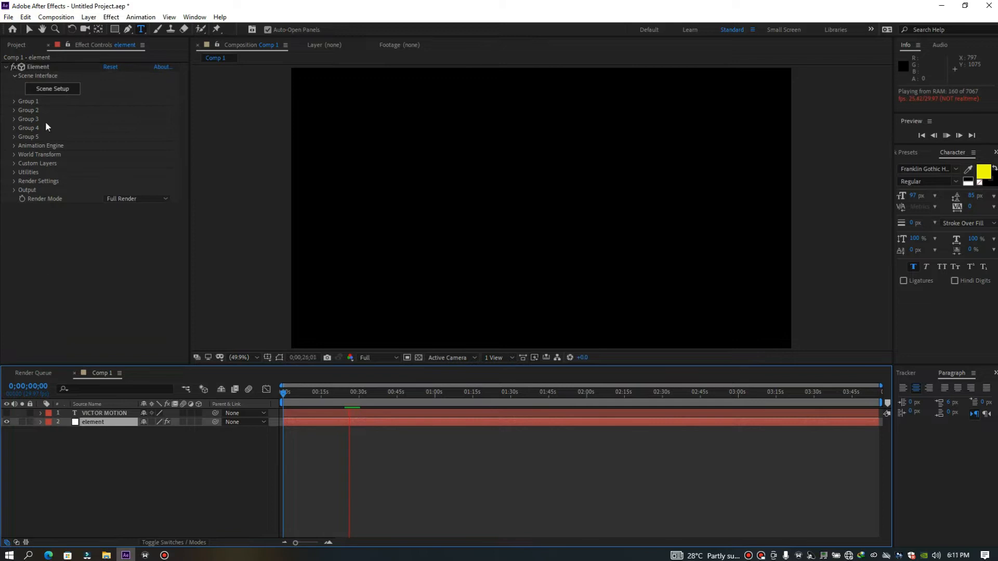
left_click(63, 91)
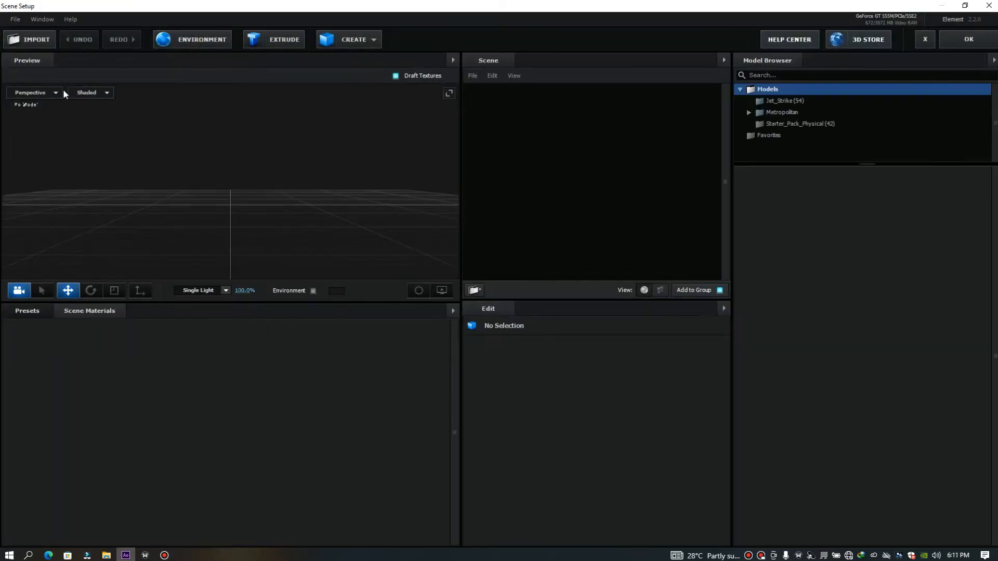
left_click_drag(331, 232, 302, 196)
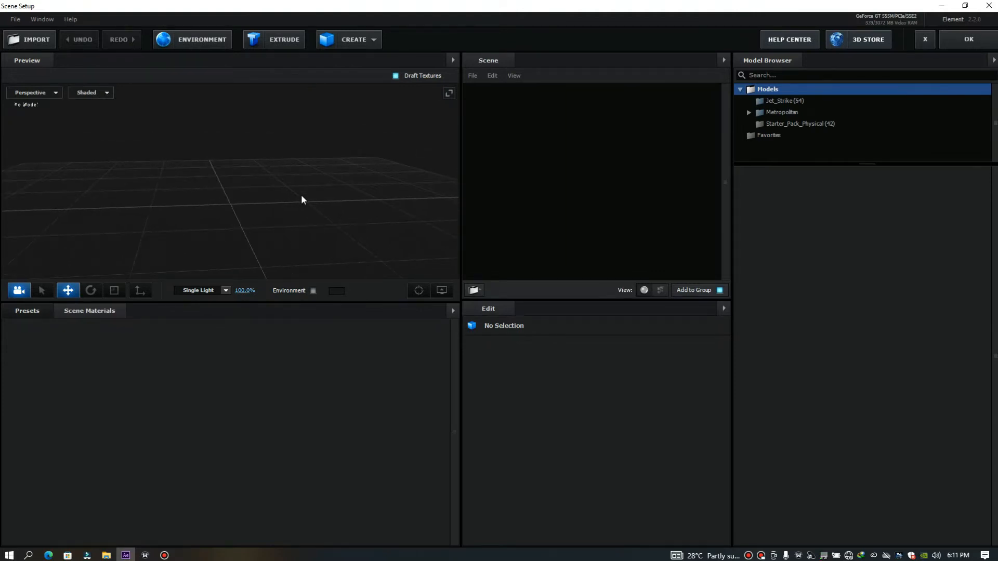
left_click(272, 42)
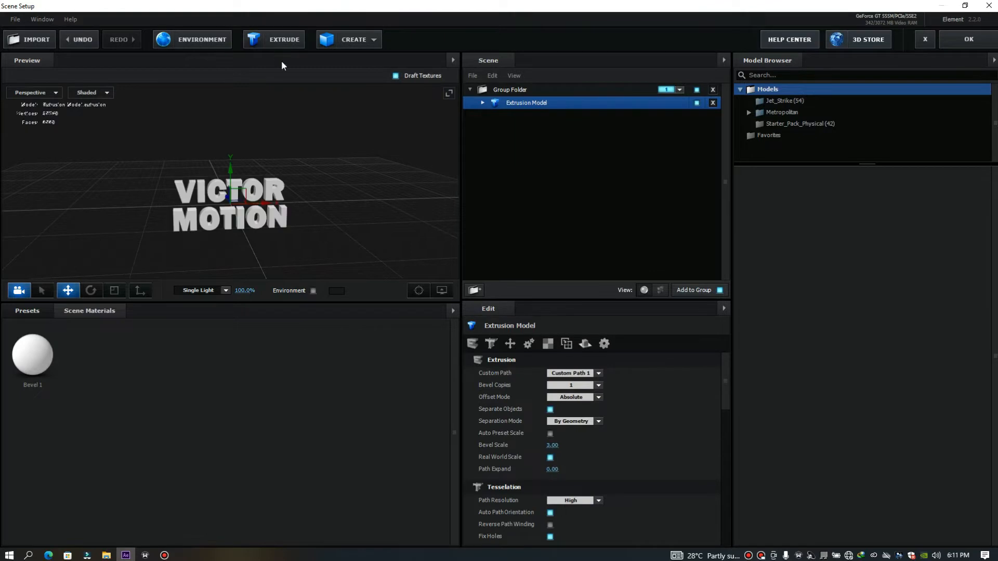
left_click_drag(363, 229, 333, 223)
Open the Physical bevel presets to examine the available bevel styles for the extruded text
left_click(43, 313)
left_click(40, 325)
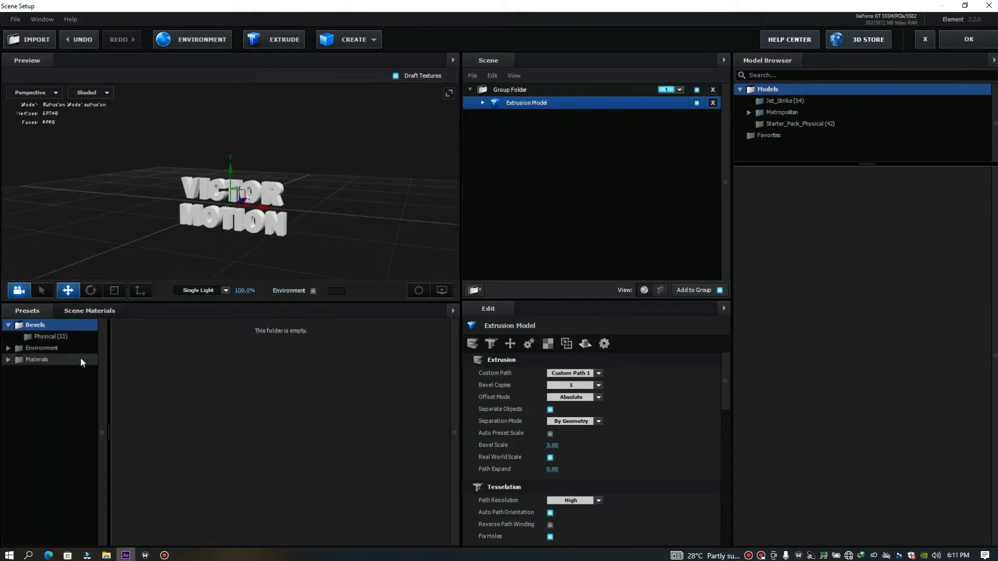
left_click(76, 337)
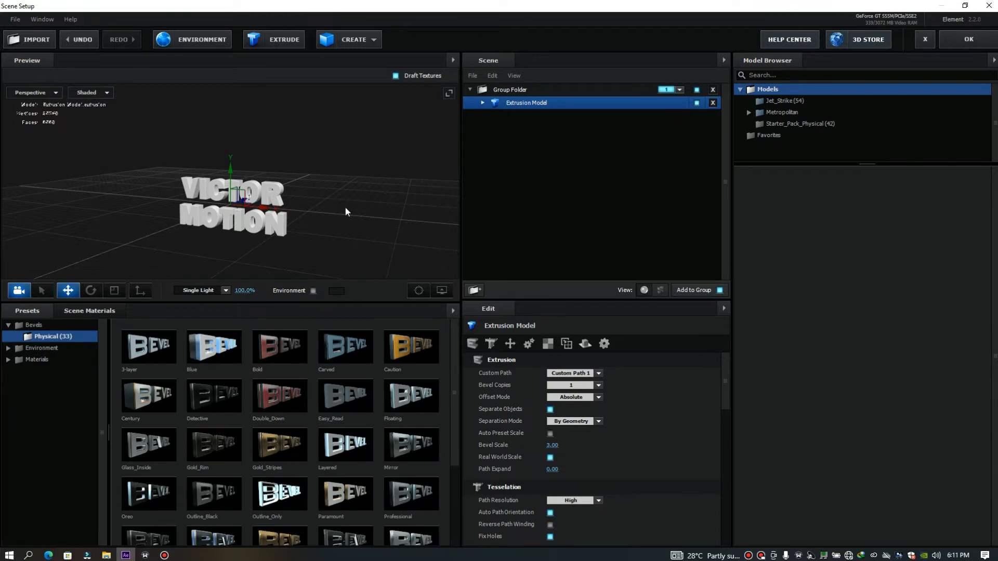
left_click_drag(346, 208, 359, 205)
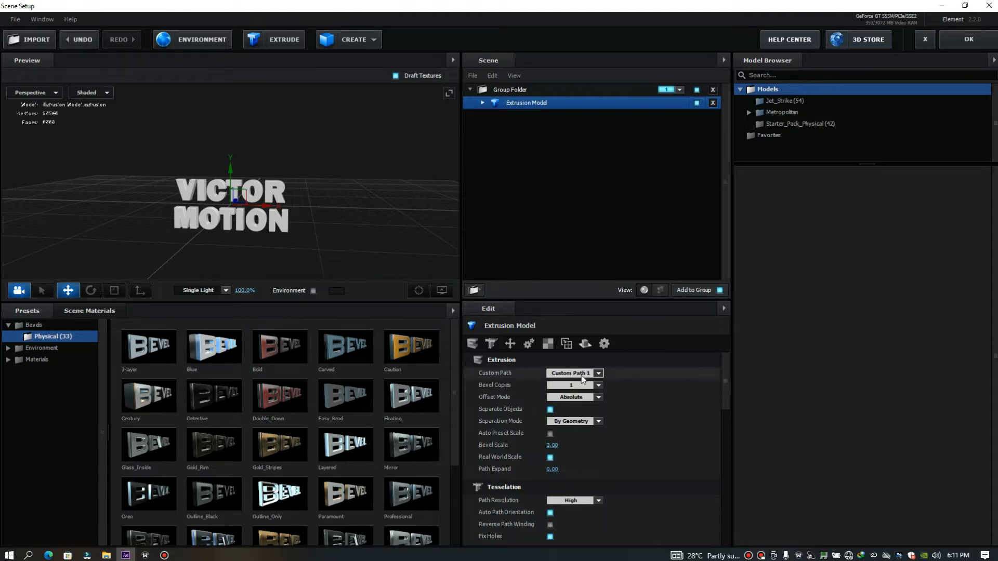
Set the Extrusion Model's bevel copies to 2
left_click(599, 386)
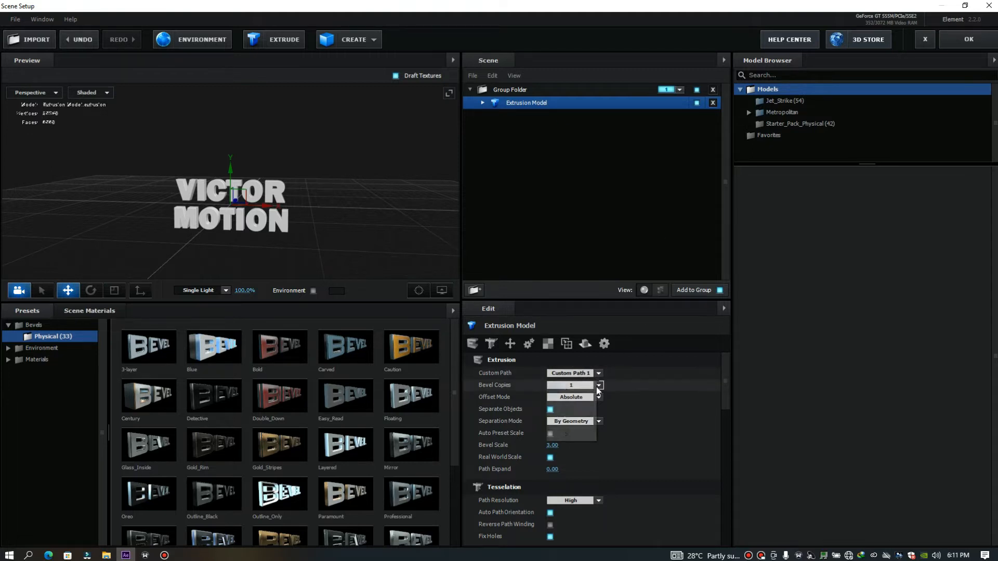
left_click(577, 402)
left_click_drag(415, 244, 352, 223)
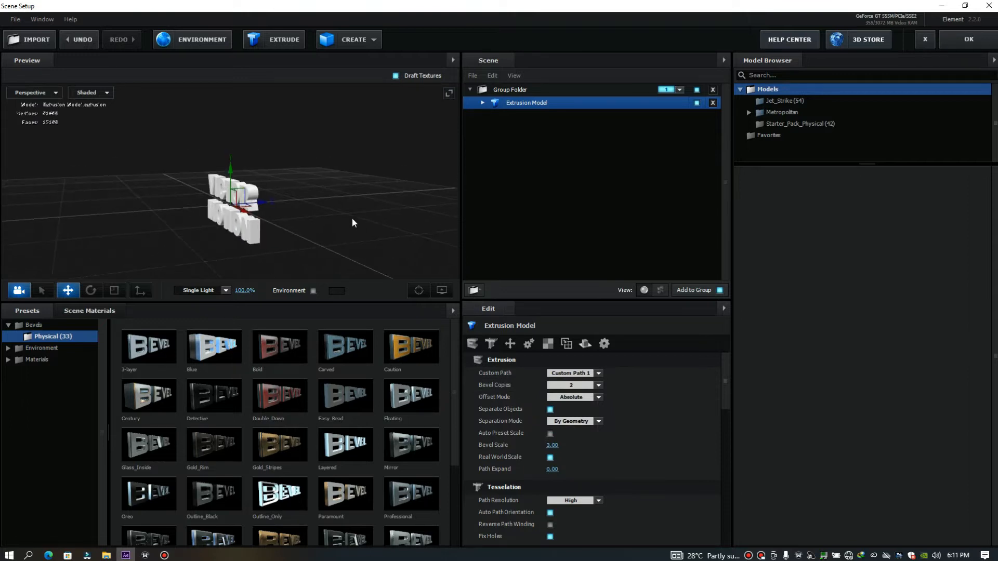
Apply the Paint_Red physical material to Bevel 1 of the Extrusion Model and inspect the text in the preview
left_click(484, 102)
left_click(529, 116)
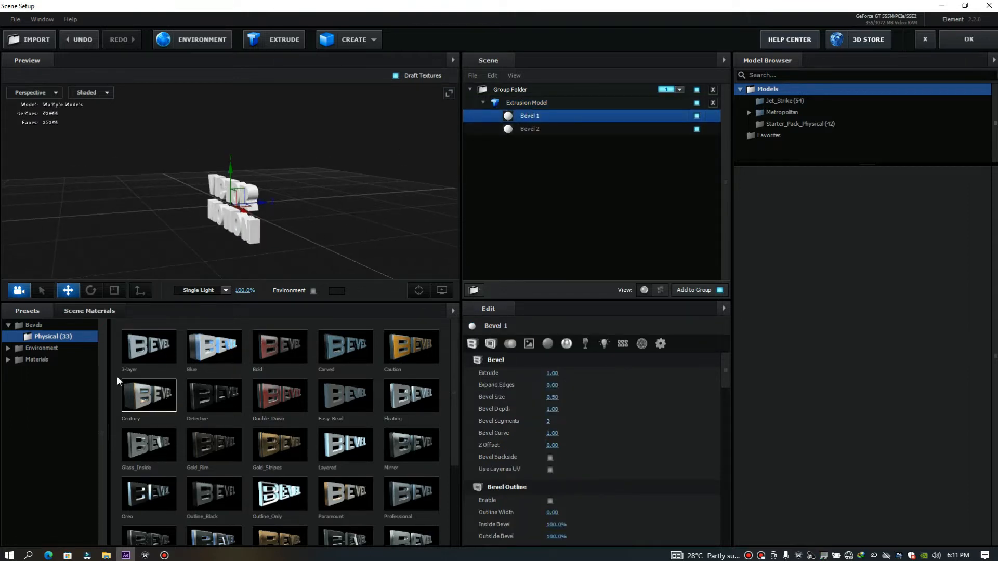
left_click(43, 352)
left_click(39, 385)
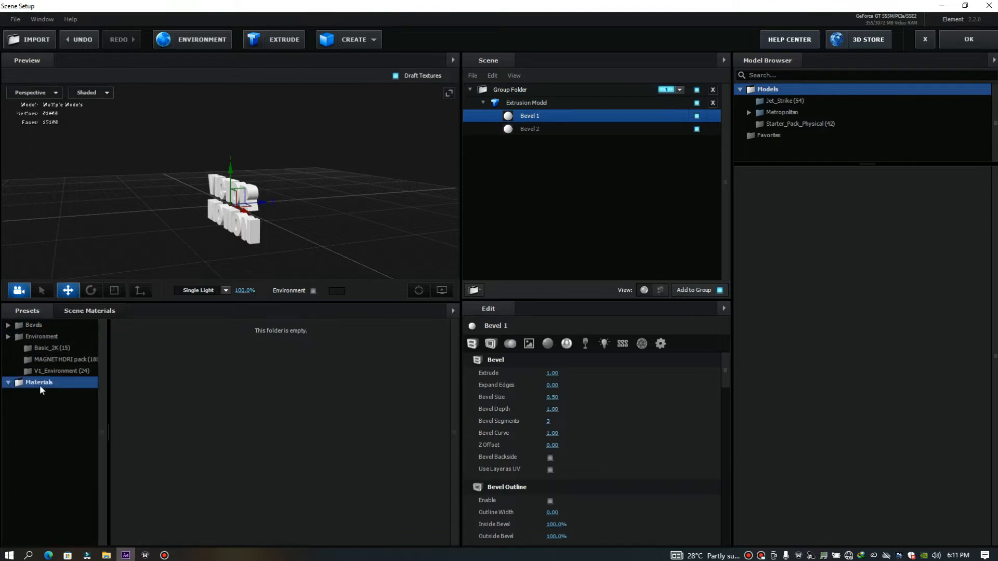
left_click(36, 325)
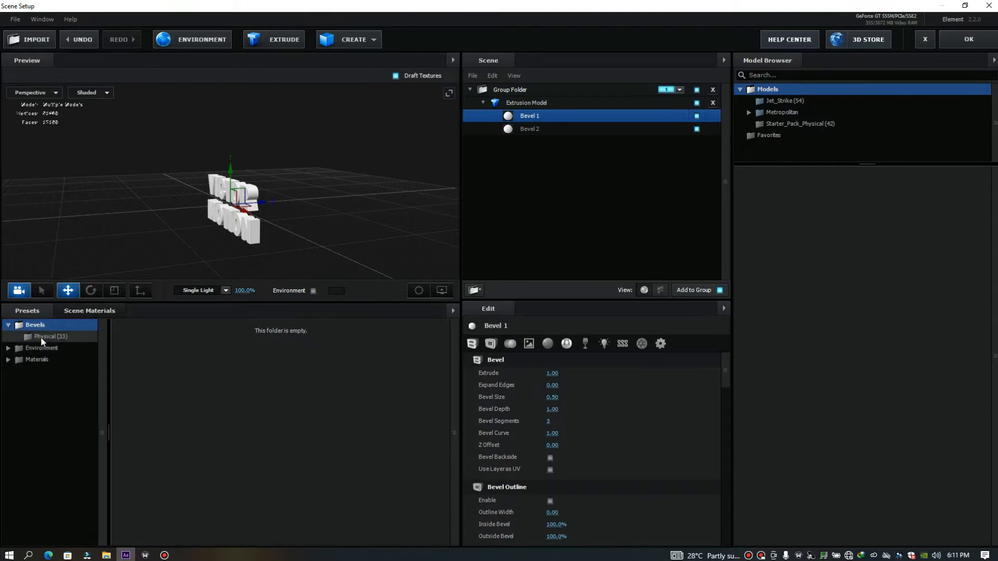
left_click(41, 337)
left_click(34, 363)
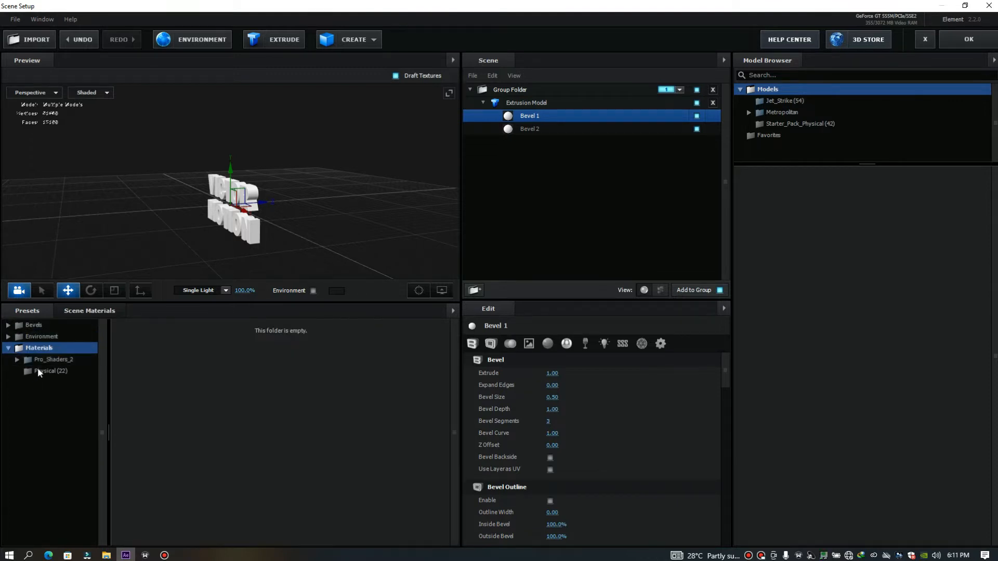
left_click(38, 373)
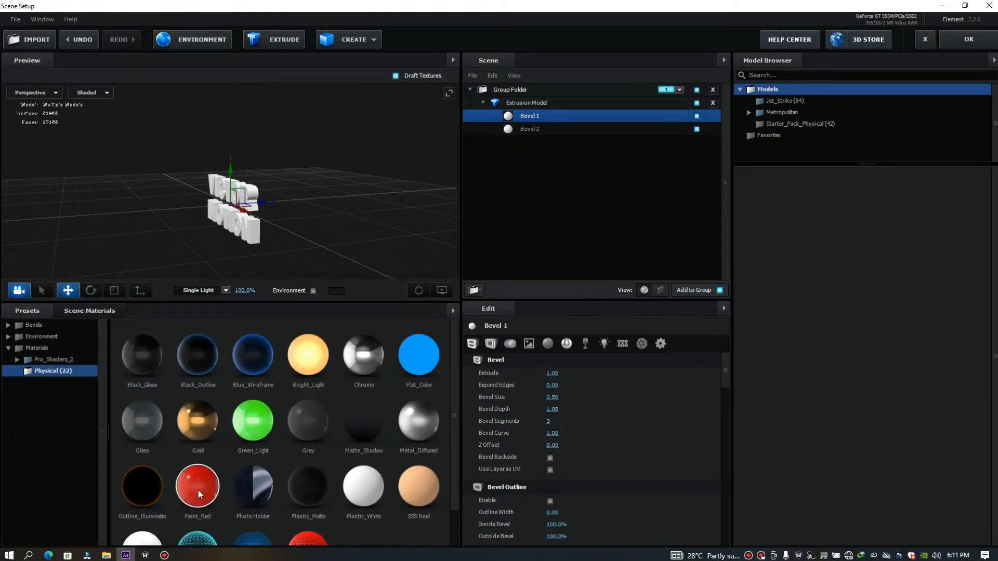
left_click(197, 489)
scroll(206, 233, "up", 3)
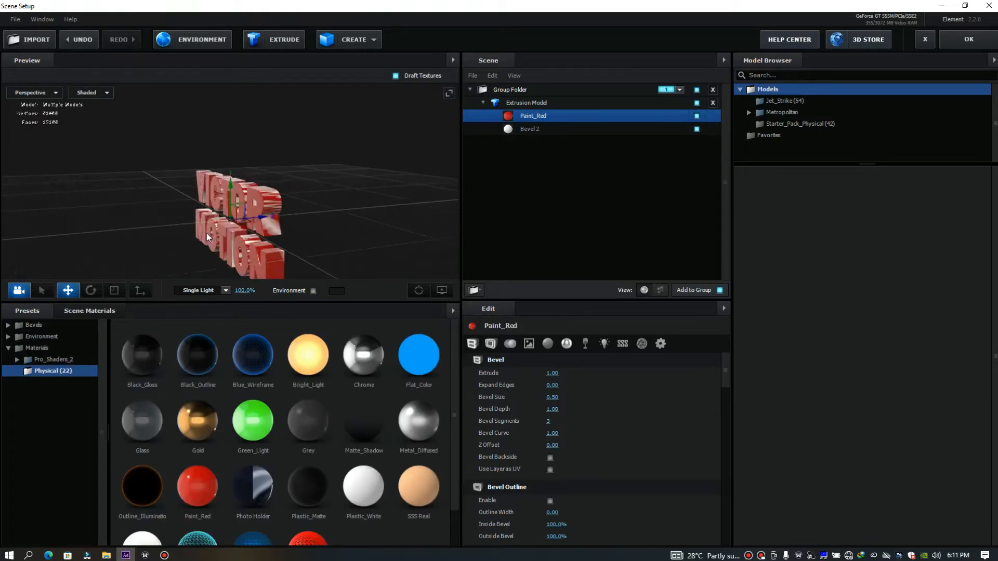
scroll(207, 233, "up", 2)
mouse_move(320, 223)
left_mouse_down()
mouse_move(364, 204)
mouse_move(383, 218)
left_mouse_up()
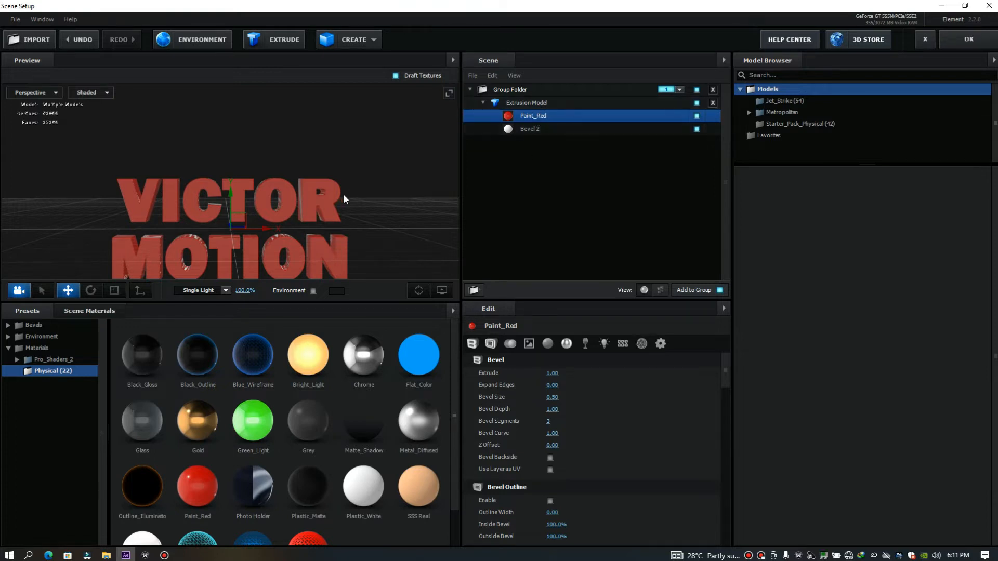
left_click_drag(395, 208, 357, 221)
left_click(536, 130)
left_click(541, 117)
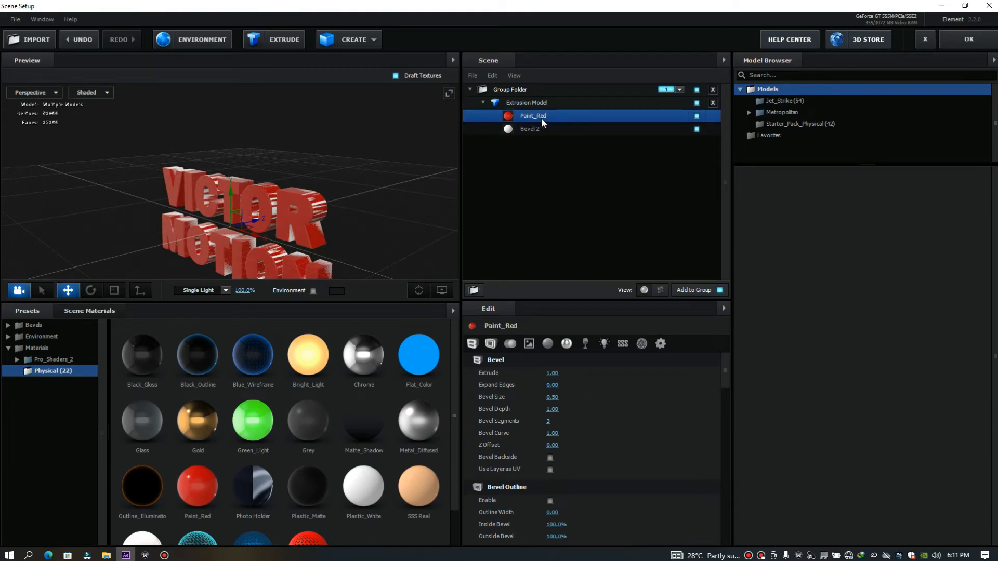
left_click(538, 129)
left_click(533, 118)
left_click(535, 129)
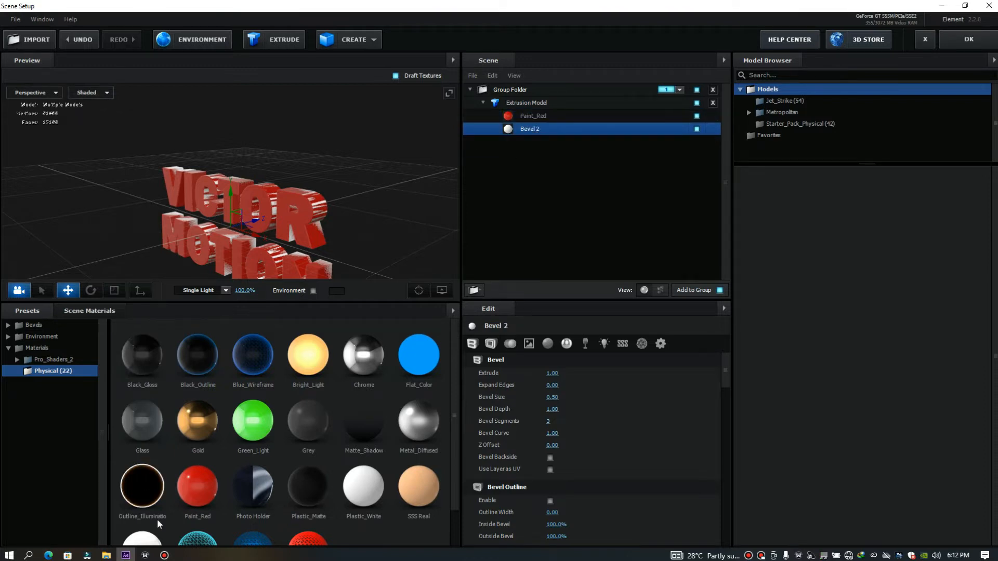
Apply the Paint_Red physical material to Bevel 2 of the Extrusion Model
left_click(31, 326)
double_click(30, 327)
left_click(37, 336)
double_click(30, 359)
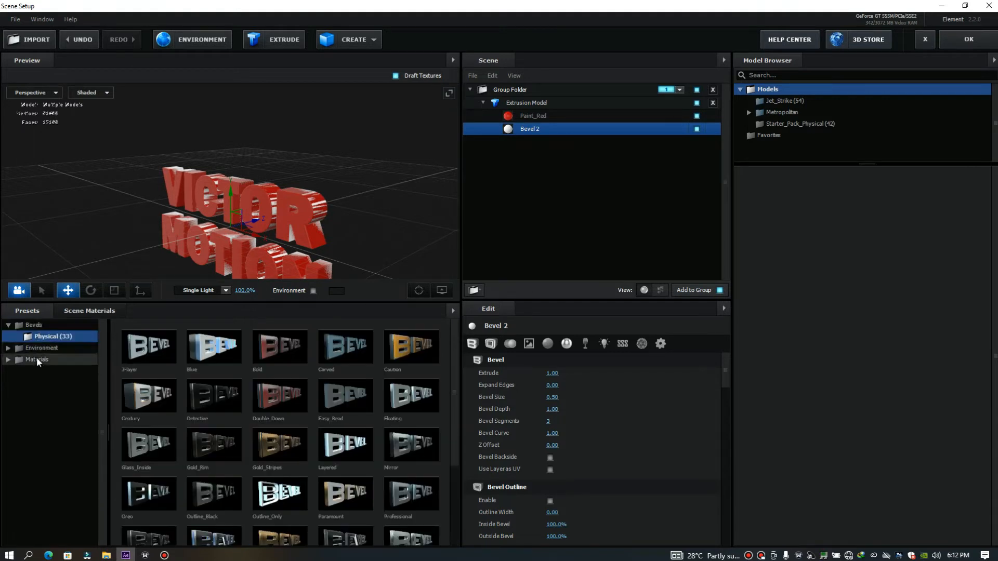
left_click(45, 370)
scroll(459, 469, "down", 2)
scroll(460, 468, "up", 2)
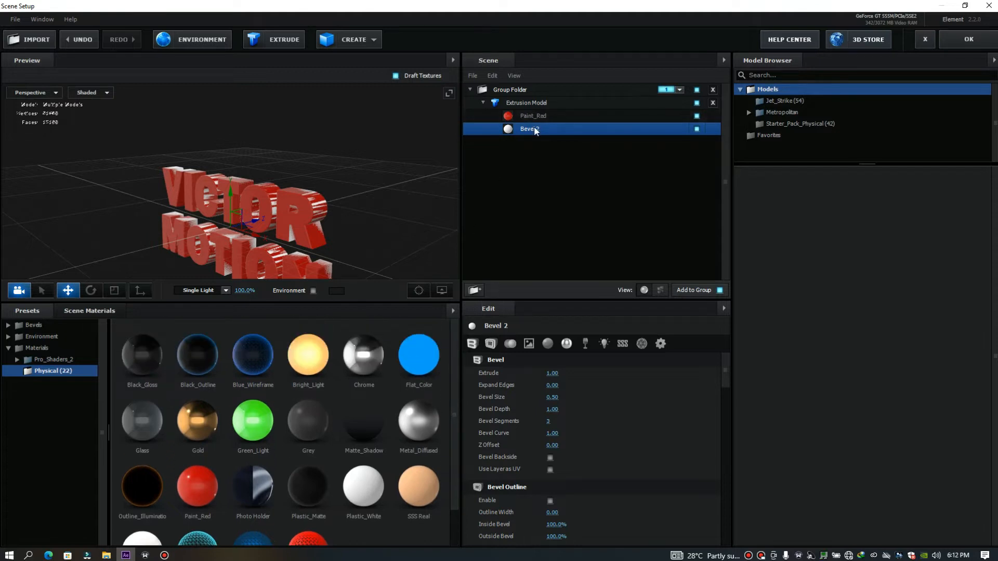
mouse_move(200, 478)
left_mouse_down()
mouse_move(253, 399)
mouse_move(531, 130)
left_mouse_up()
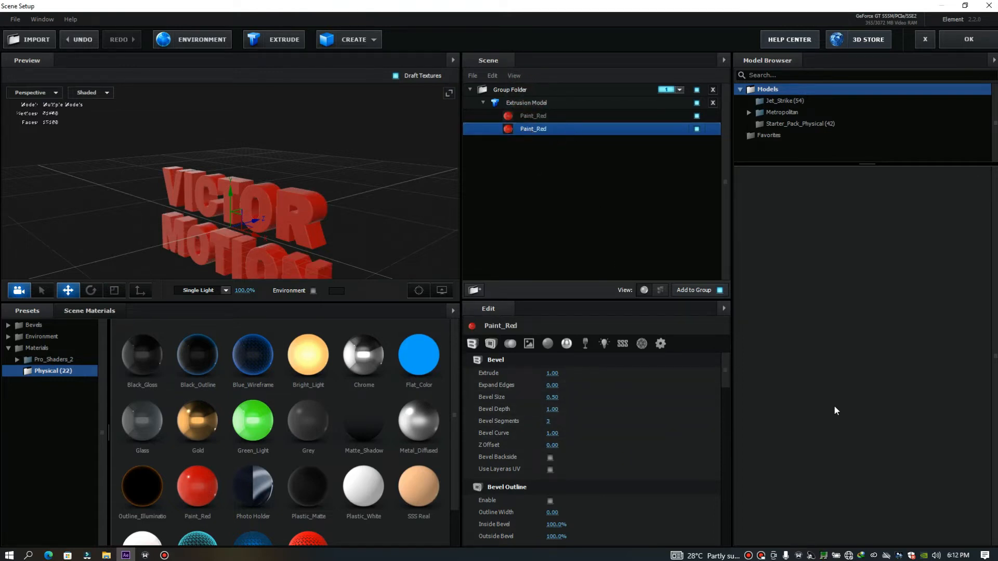
Change the diffuse color of the second bevel's Paint_Red material to yellow, FFC809
left_click_drag(724, 373, 726, 433)
left_click(552, 429)
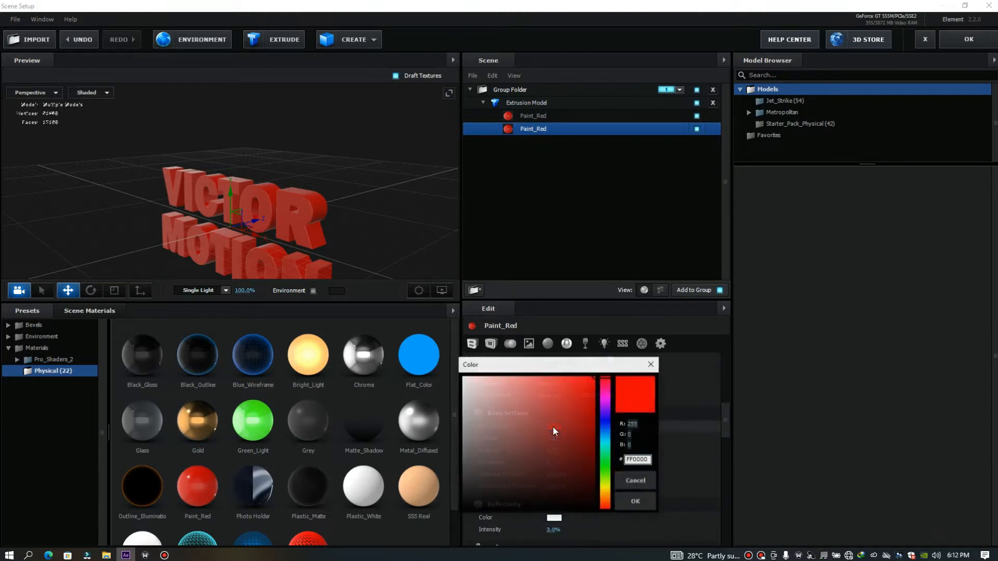
left_click_drag(606, 488, 610, 497)
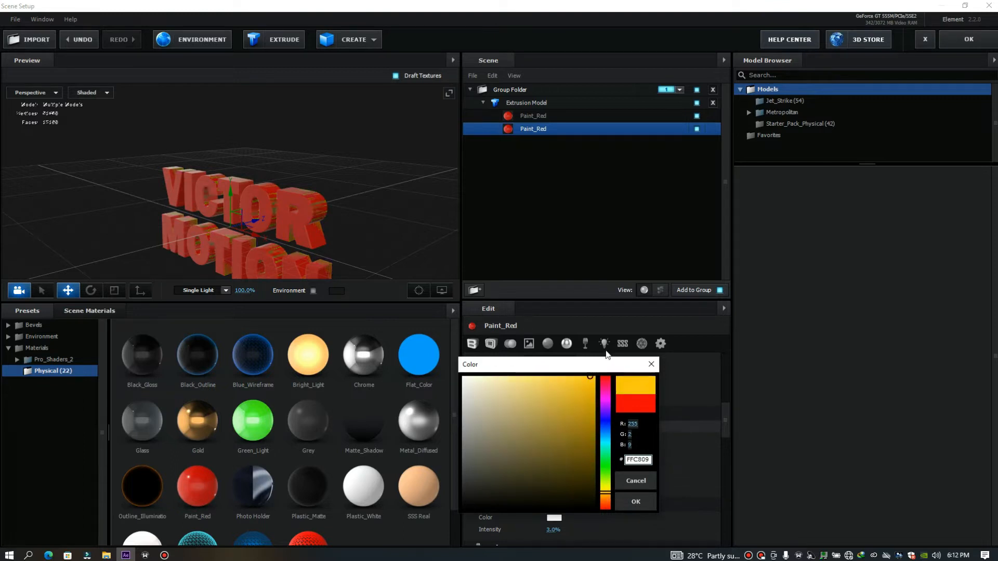
left_click(634, 502)
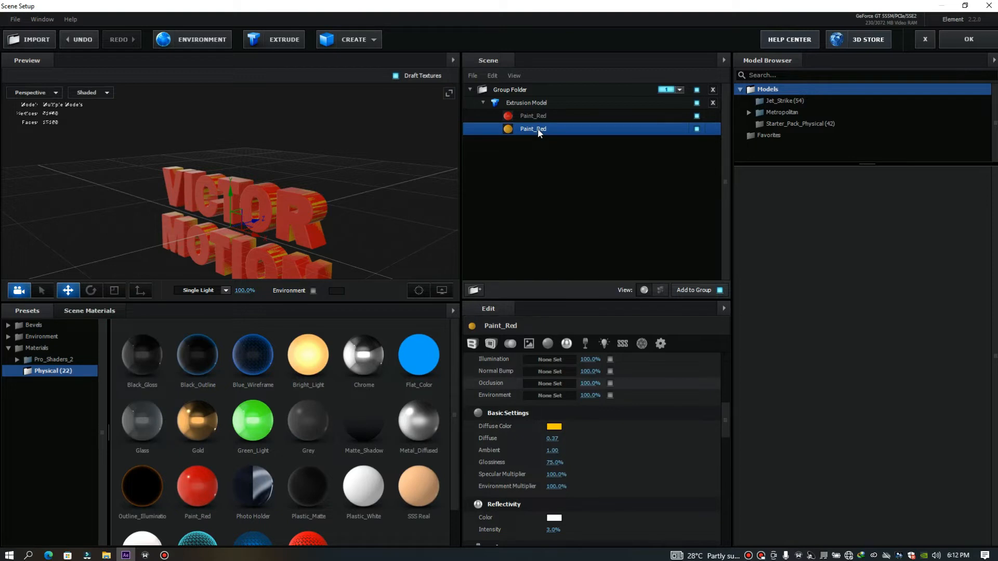
Set the yellow bevel's Extrude to 1.16 and inspect the text from the side
left_click_drag(722, 413, 715, 323)
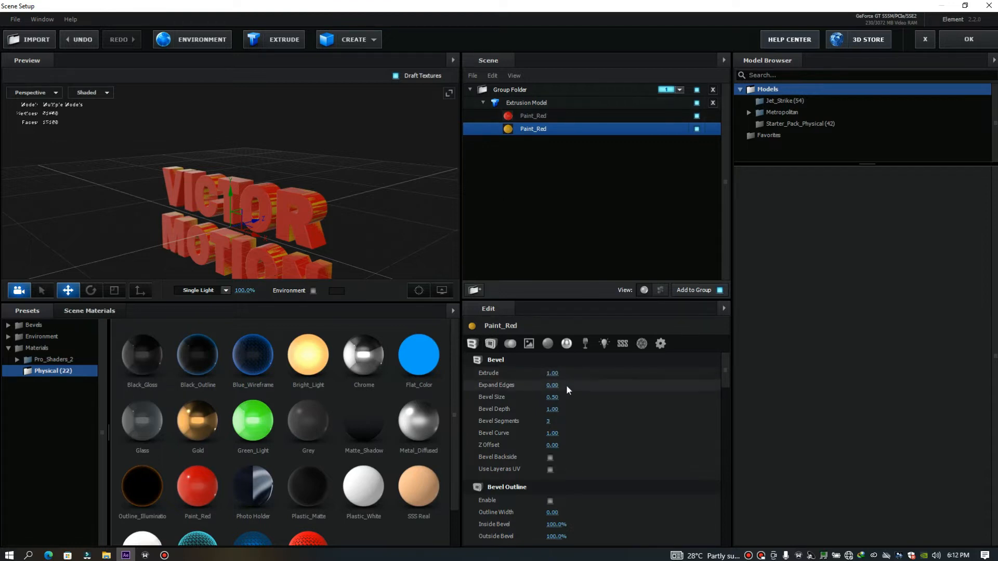
mouse_move(551, 375)
left_mouse_down()
mouse_move(569, 374)
mouse_move(560, 374)
left_mouse_up()
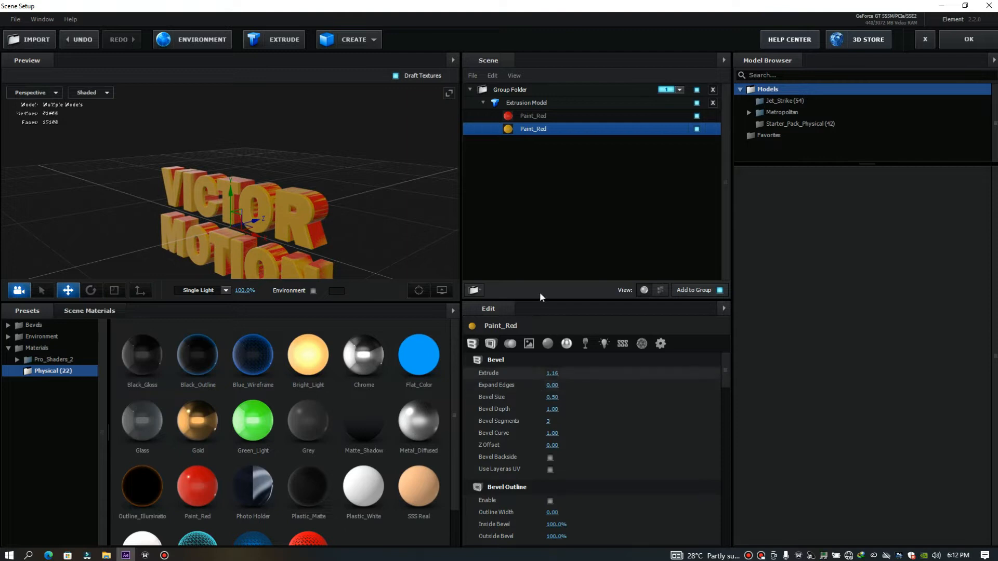
left_click_drag(365, 230, 339, 229)
Set the red bevel's Extrude to 0.87 and its Bevel Size to 0.64
left_click(530, 113)
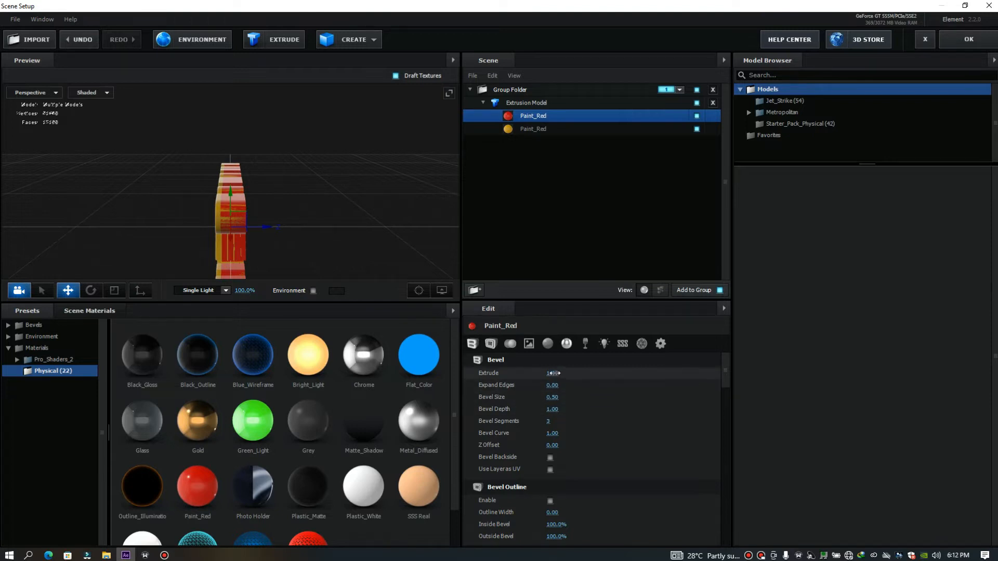
left_click_drag(553, 373, 548, 375)
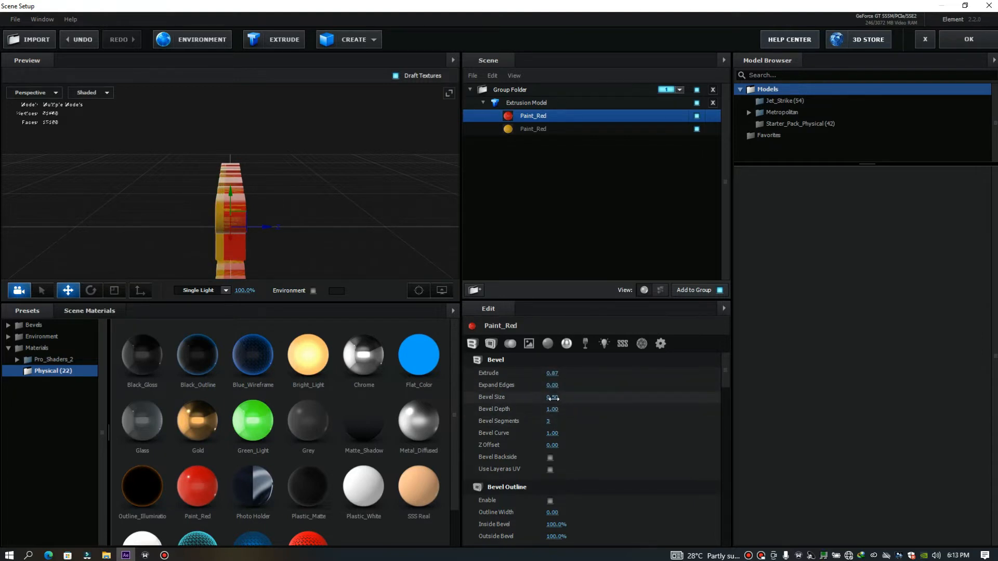
left_click_drag(548, 398, 555, 397)
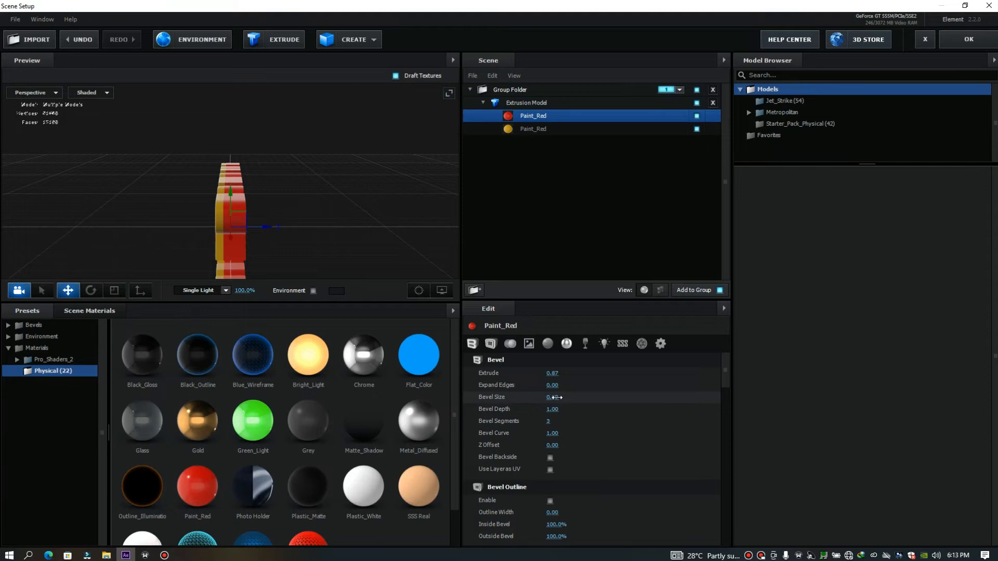
scroll(281, 246, "up", 2)
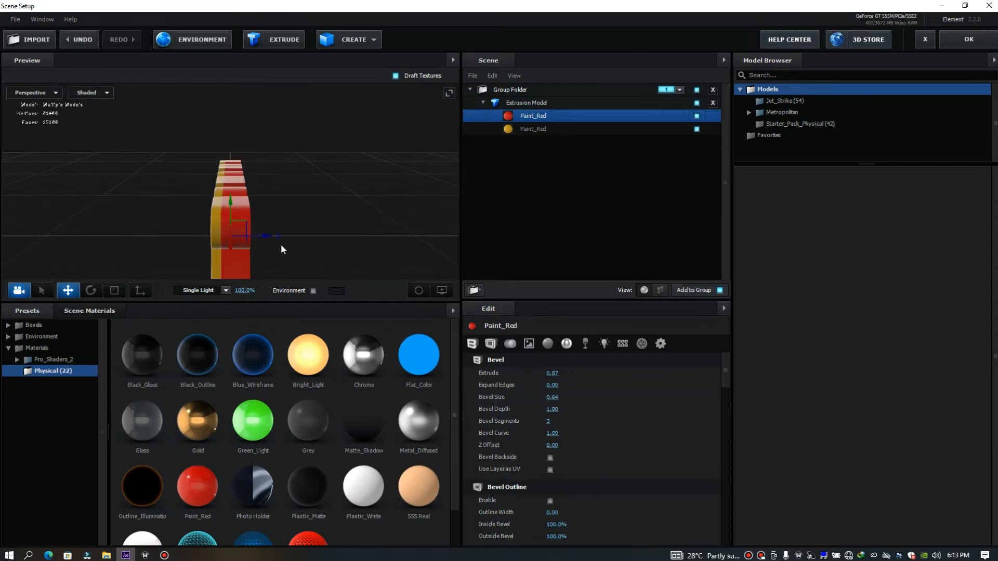
Set the red bevel's Bevel Depth to 1.02 and its Z Offset to 0.14, checking the text from several angles
mouse_move(286, 213)
left_mouse_down()
mouse_move(311, 199)
mouse_move(296, 202)
left_mouse_up()
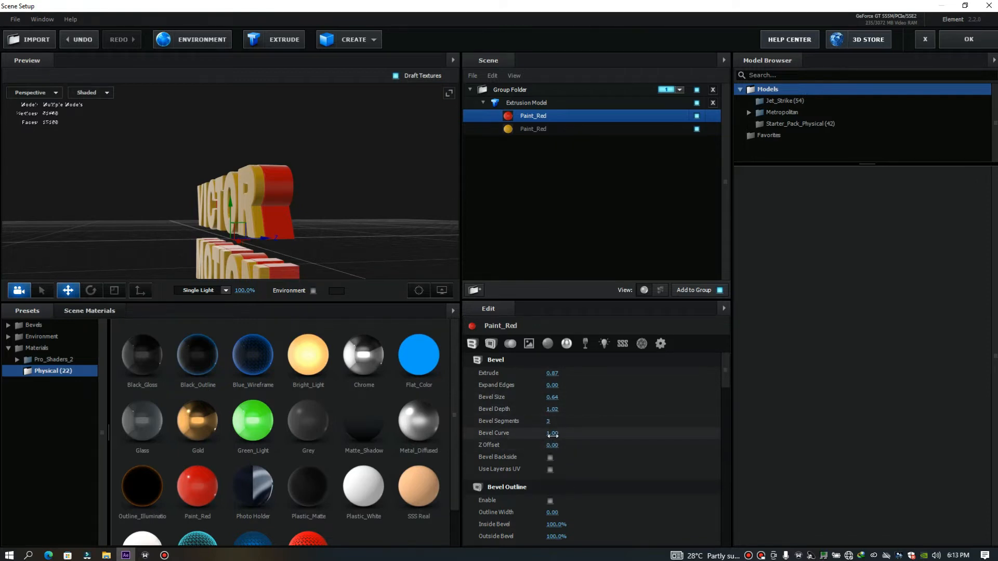
left_click_drag(561, 446, 556, 445)
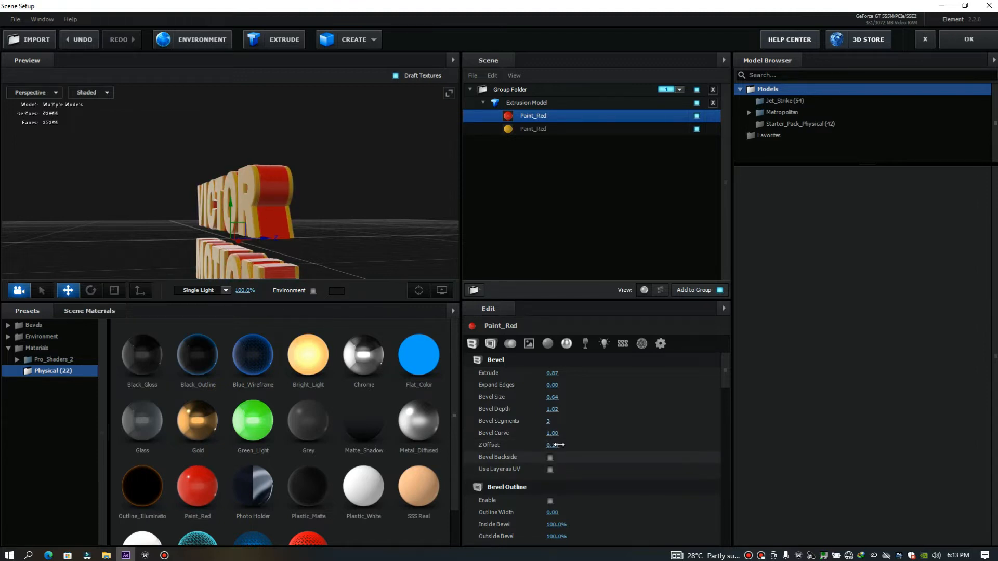
left_click_drag(360, 267, 448, 210)
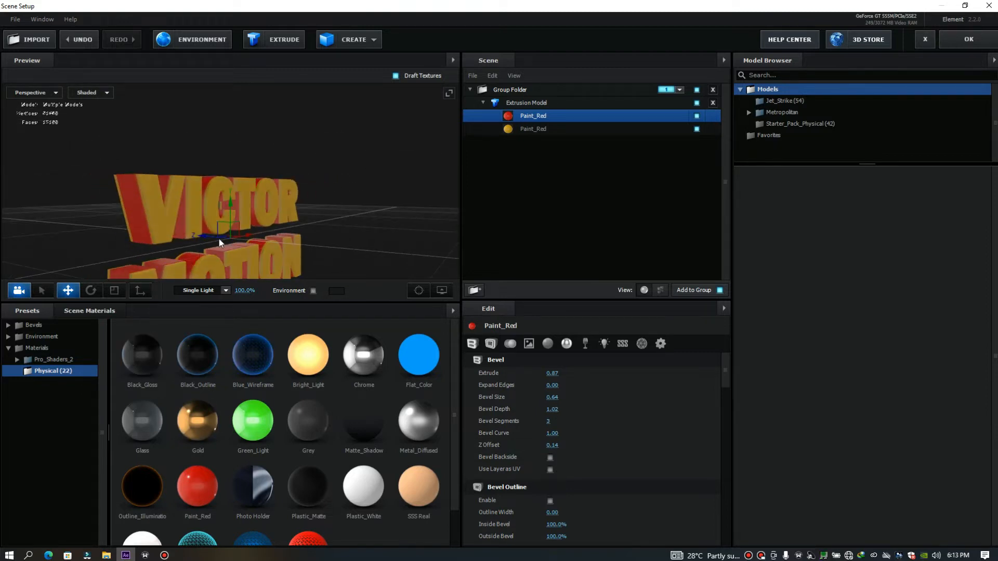
left_click_drag(380, 227, 409, 229)
left_click_drag(379, 214, 336, 193)
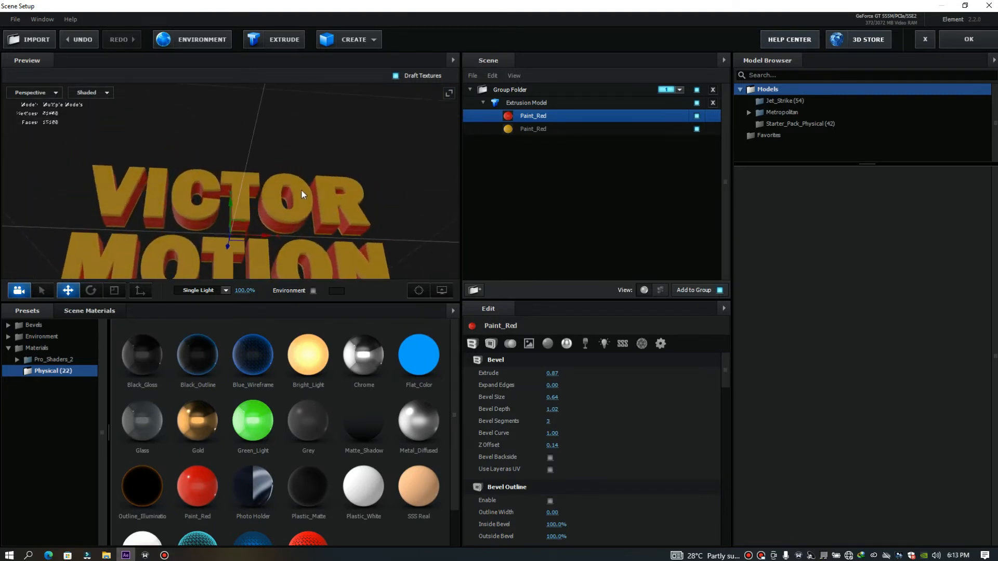
Set the yellow bevel's Expand Edges to -0.20 and its Bevel Depth to 2.30
scroll(301, 190, "up", 5)
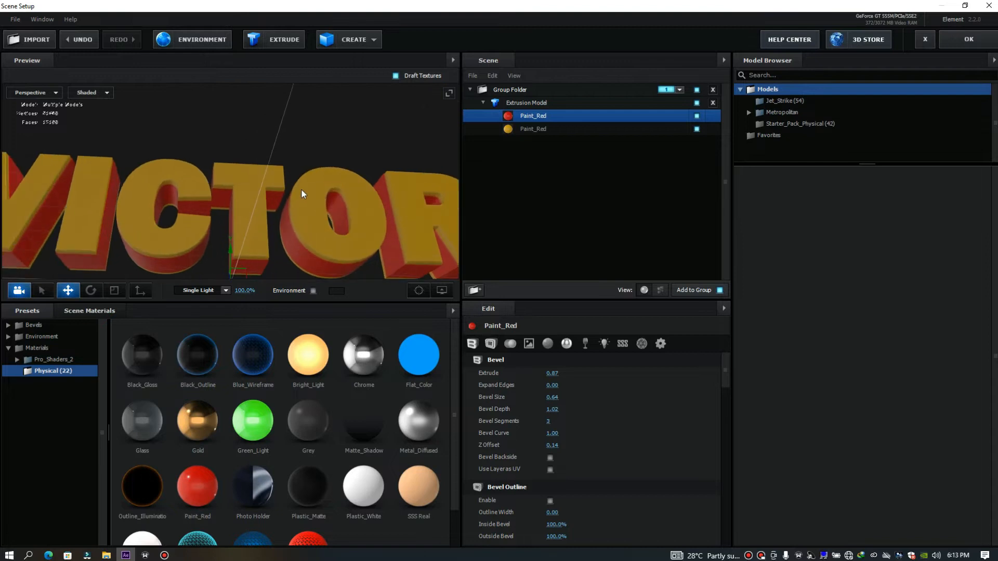
scroll(302, 188, "up", 3)
left_click_drag(301, 188, 284, 174)
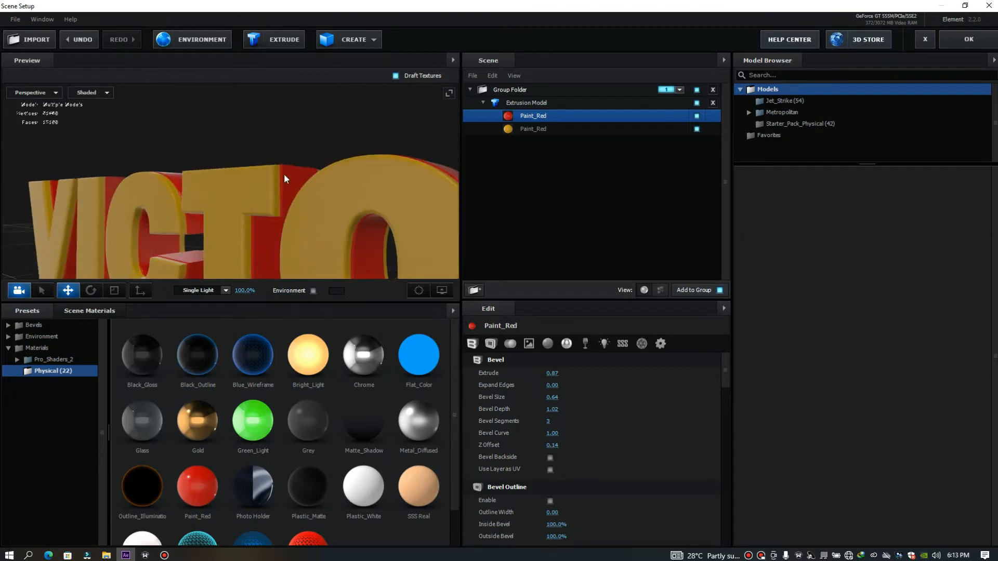
scroll(266, 169, "up", 5)
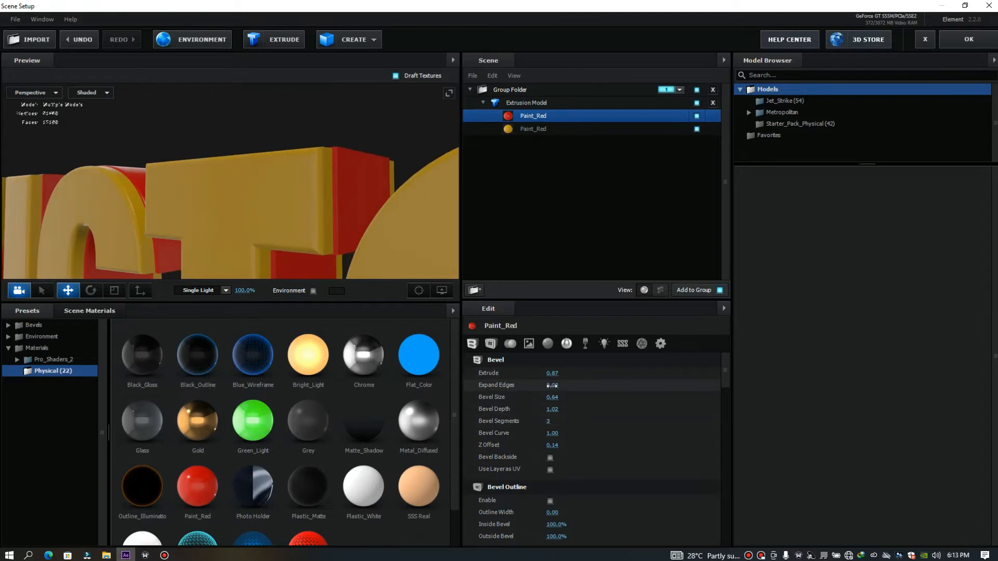
left_click(538, 130)
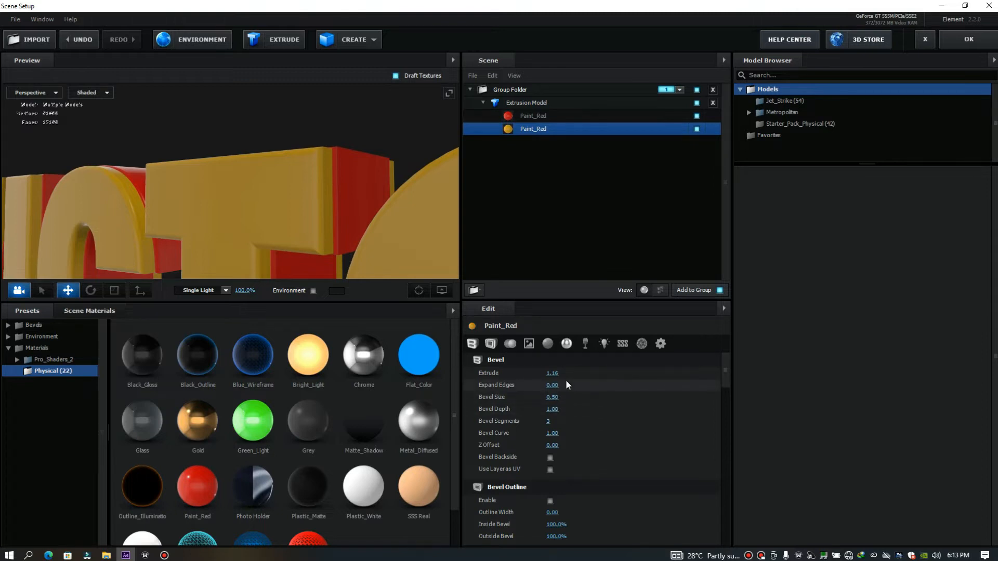
left_click_drag(552, 385, 547, 386)
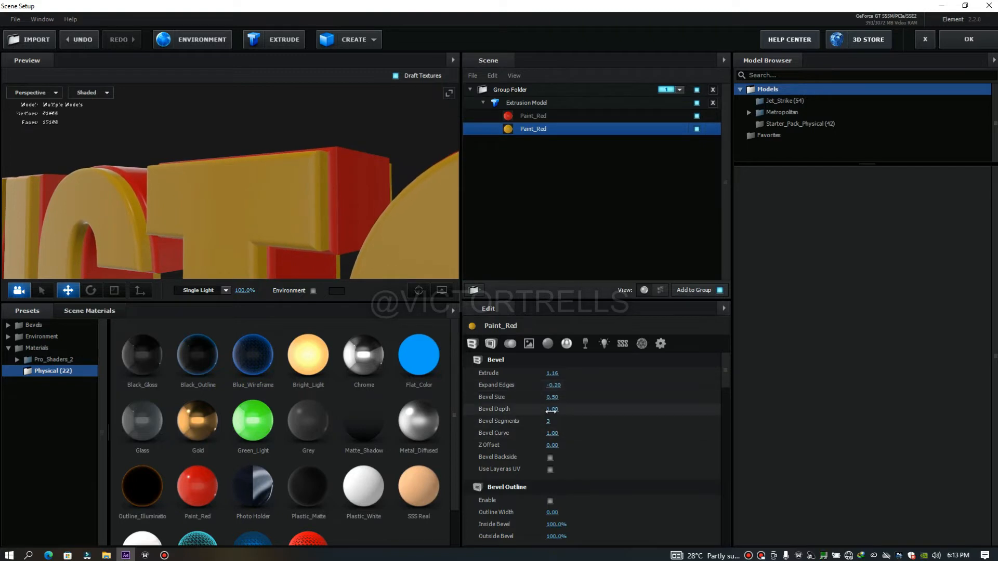
left_click_drag(557, 410, 607, 407)
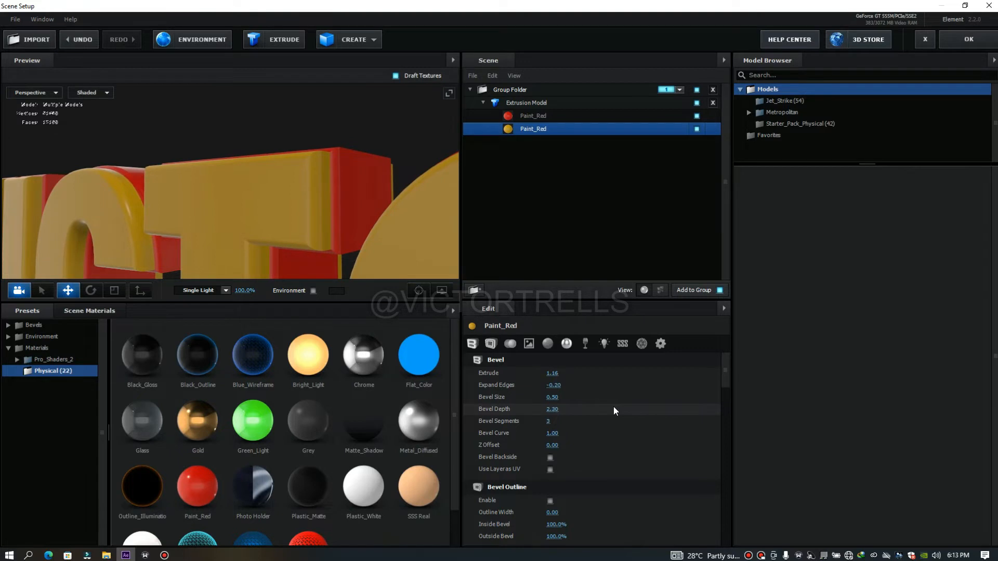
Examine the bevelled VICTOR MOTION text in the preview from several angles and distances
left_click_drag(403, 188, 322, 201)
scroll(323, 201, "down", 2)
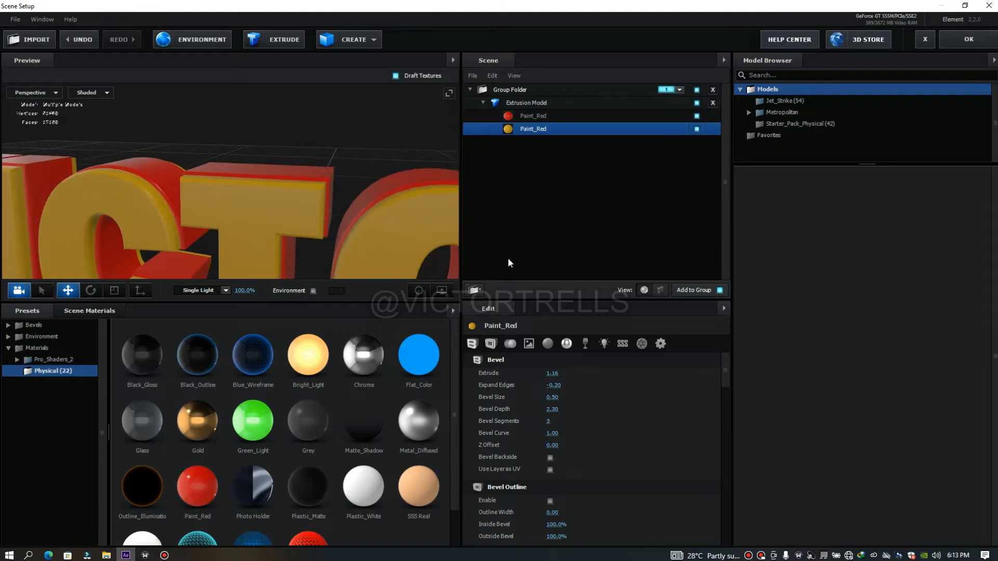
mouse_move(328, 202)
left_mouse_down()
mouse_move(291, 187)
mouse_move(319, 187)
left_mouse_up()
scroll(318, 184, "down", 2)
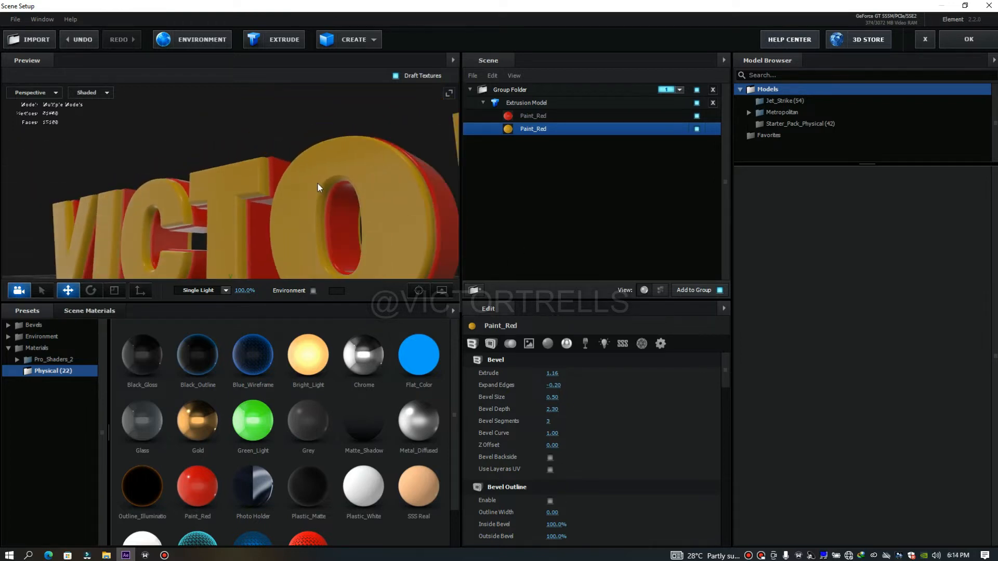
scroll(319, 211, "down", 2)
scroll(318, 218, "down", 2)
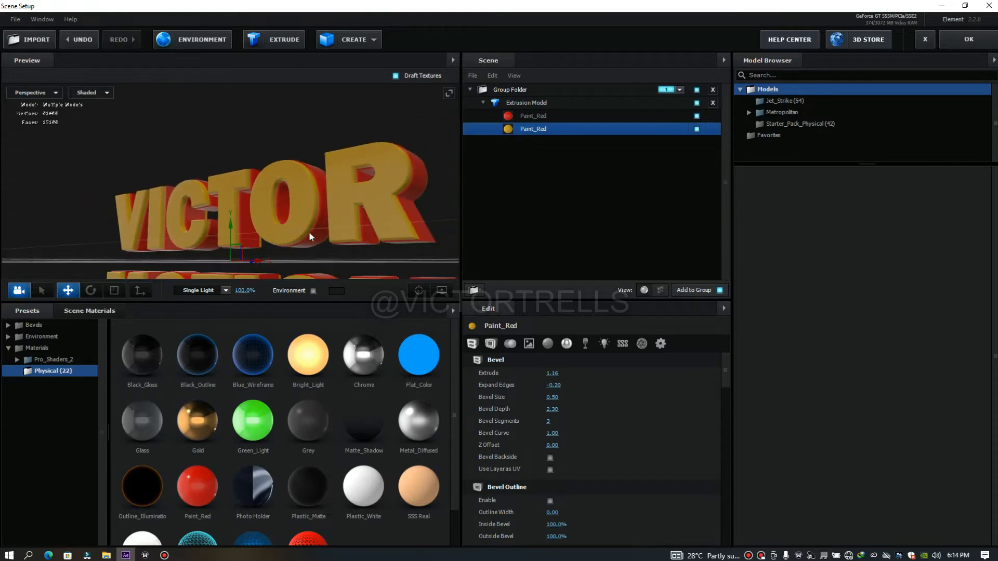
left_click_drag(249, 251, 403, 231)
scroll(319, 251, "down", 2)
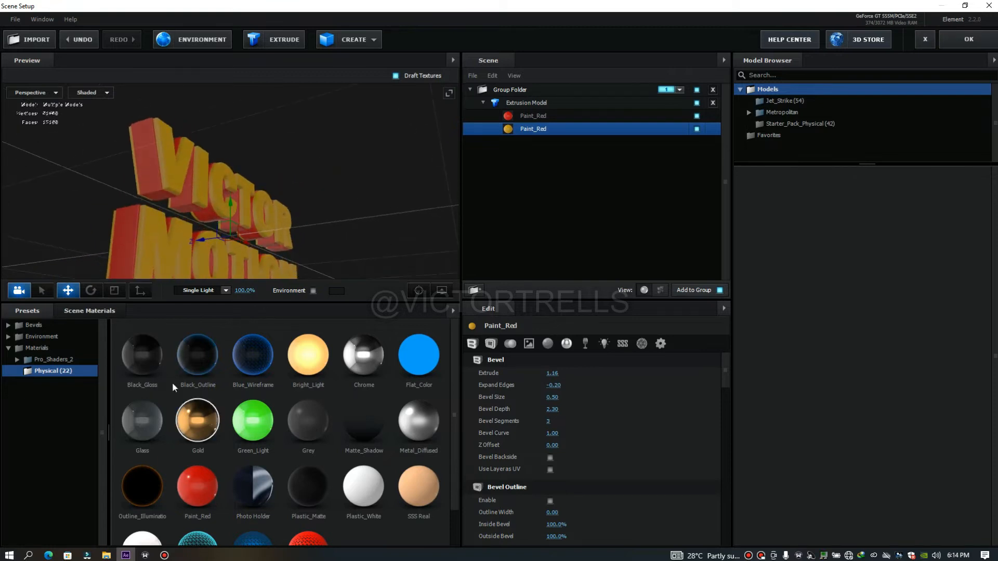
Browse the material and environment presets and open the Basic_2K environment collection
left_click(52, 336)
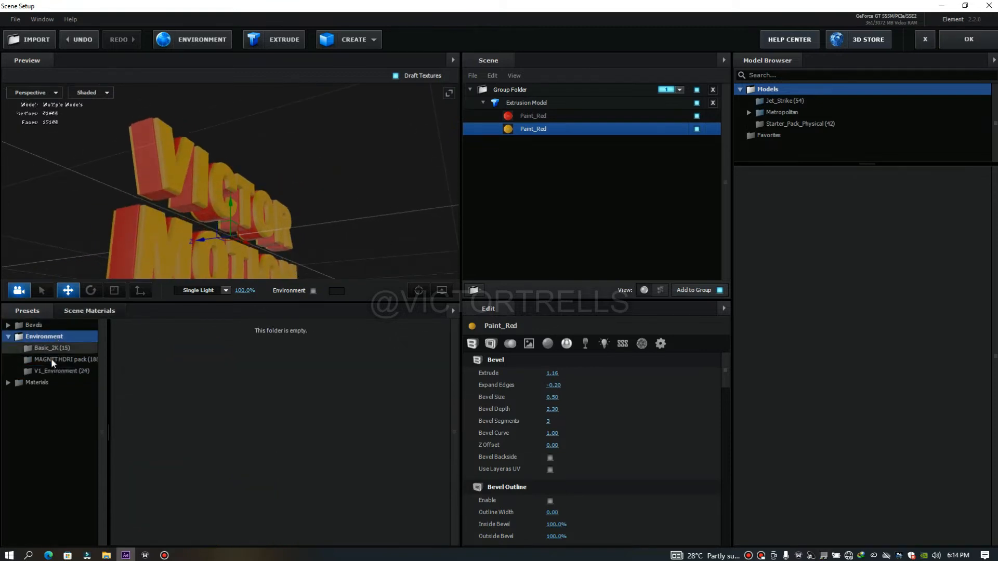
left_click(46, 383)
left_click(52, 359)
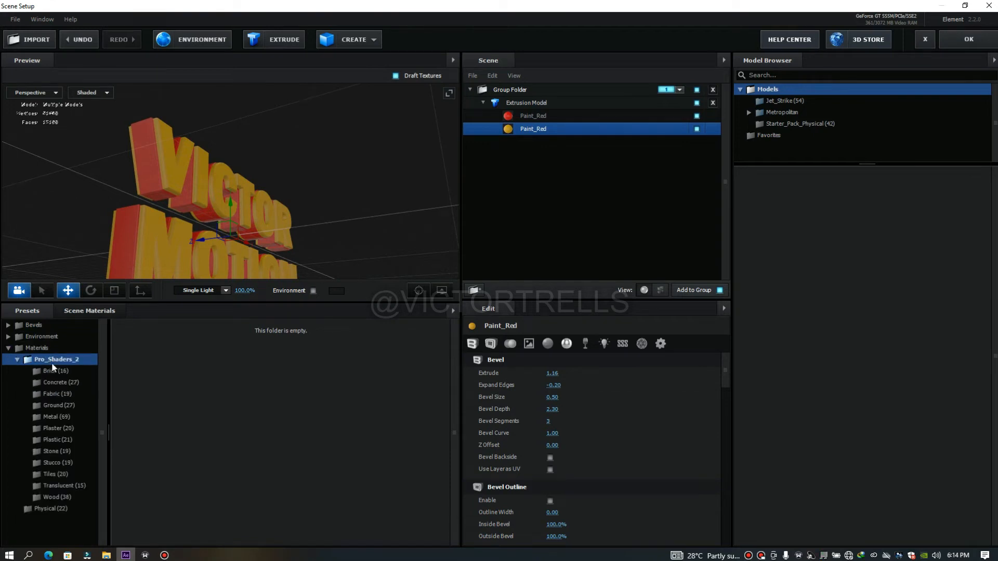
left_click(17, 359)
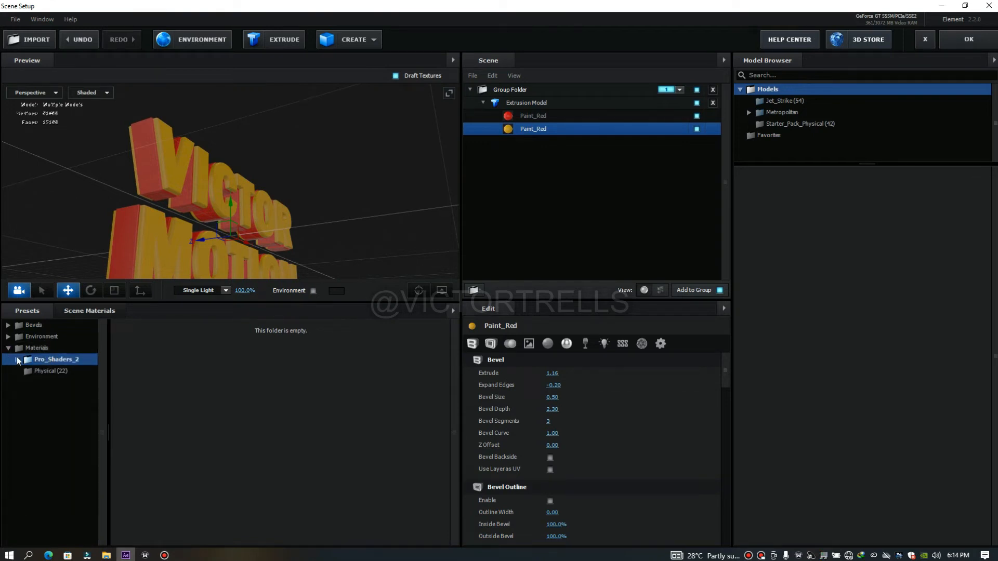
left_click(46, 370)
left_click(34, 336)
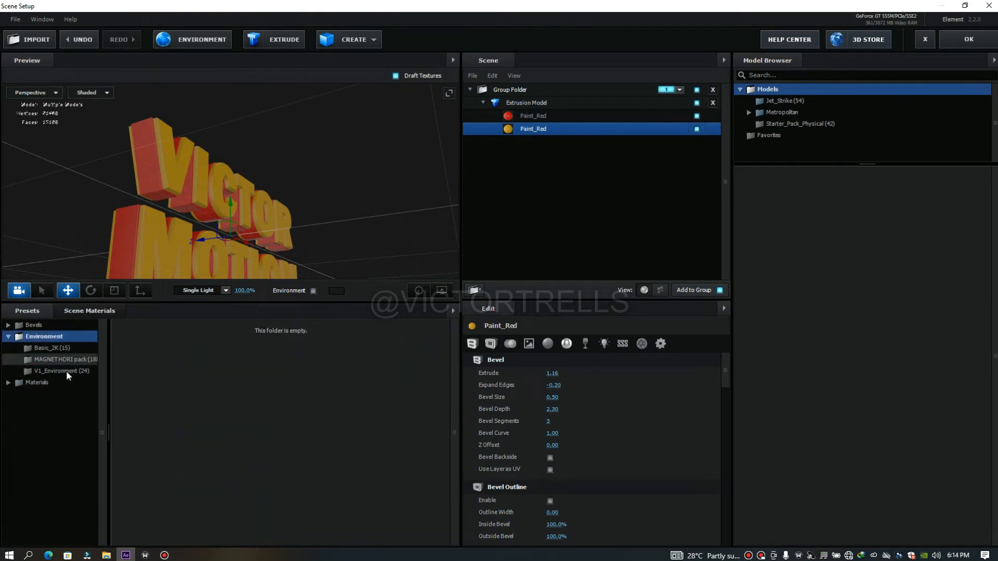
left_click(58, 348)
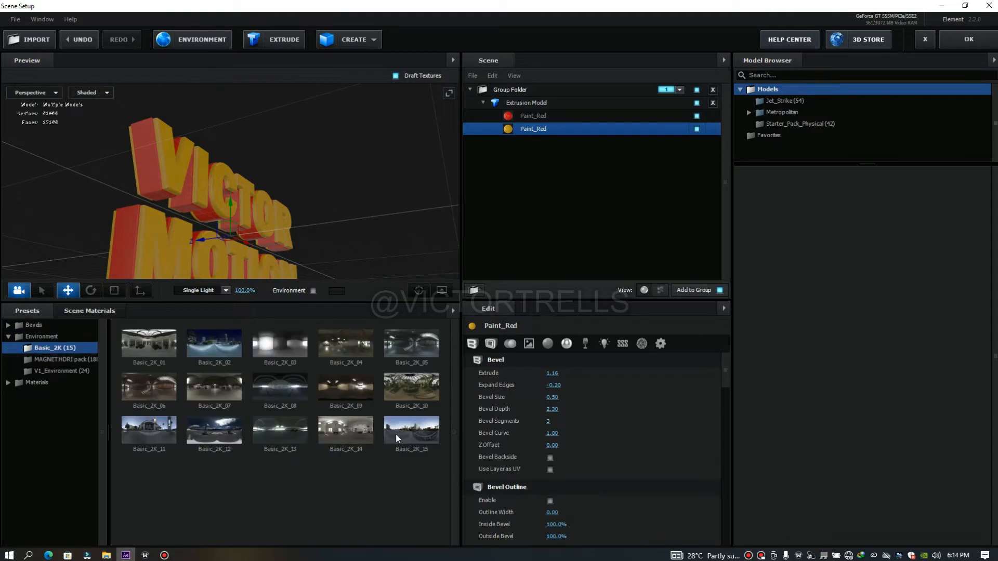
Try the Basic_2K_15, Basic_2K_03, Basic_2K_01 and Basic_2K_12 environments on the text, ending with Basic_2K_12
double_click(423, 430)
left_click_drag(385, 226, 381, 204)
double_click(267, 350)
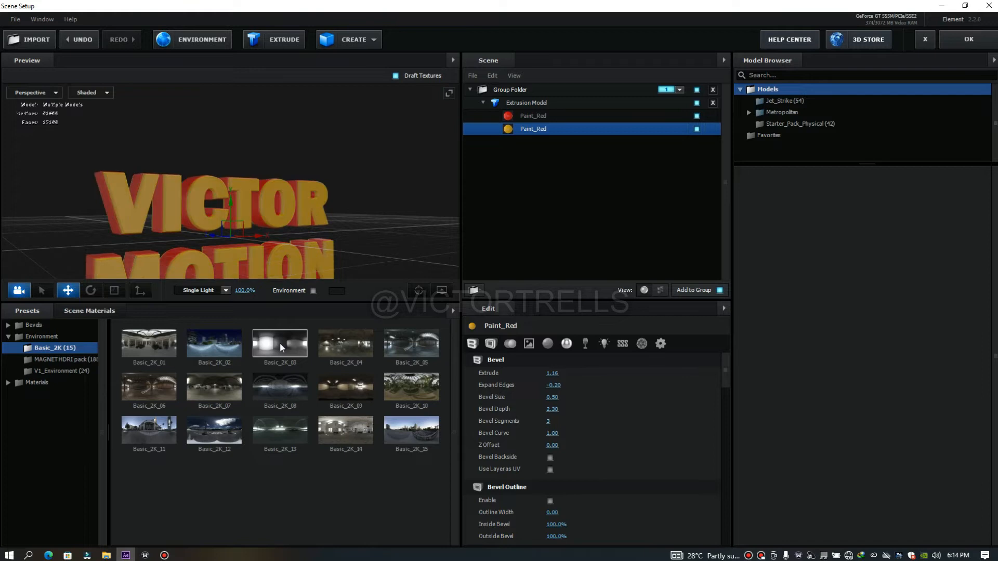
double_click(161, 351)
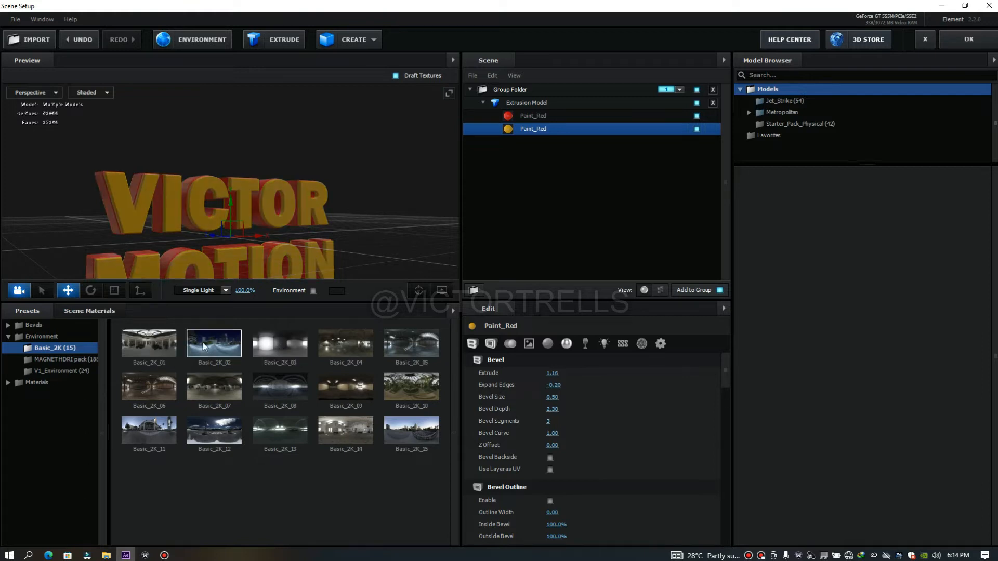
double_click(198, 424)
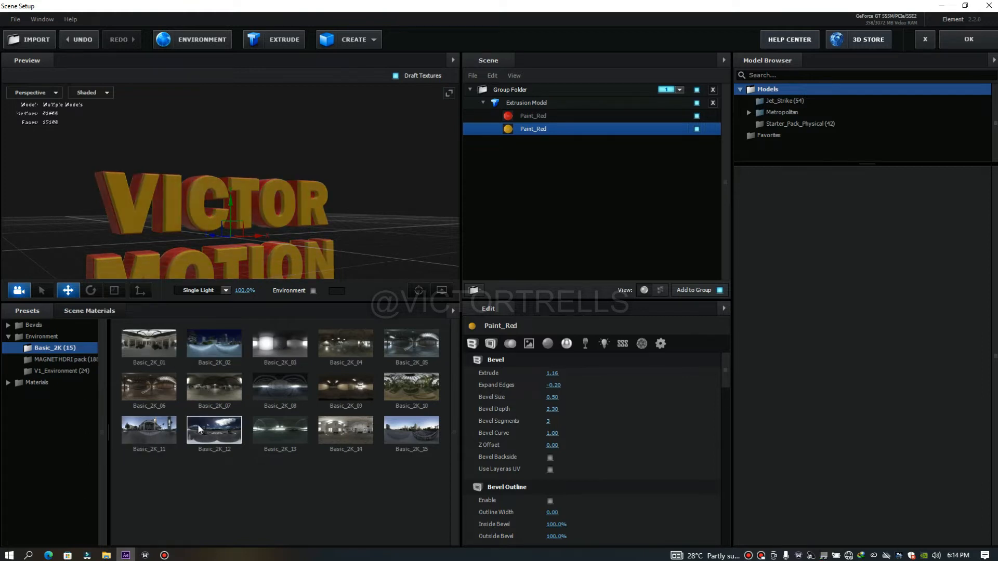
Try the Basic_2K_13, Basic_2K_14 and Basic_2K_04 environments on the text, ending with Basic_2K_15
double_click(277, 425)
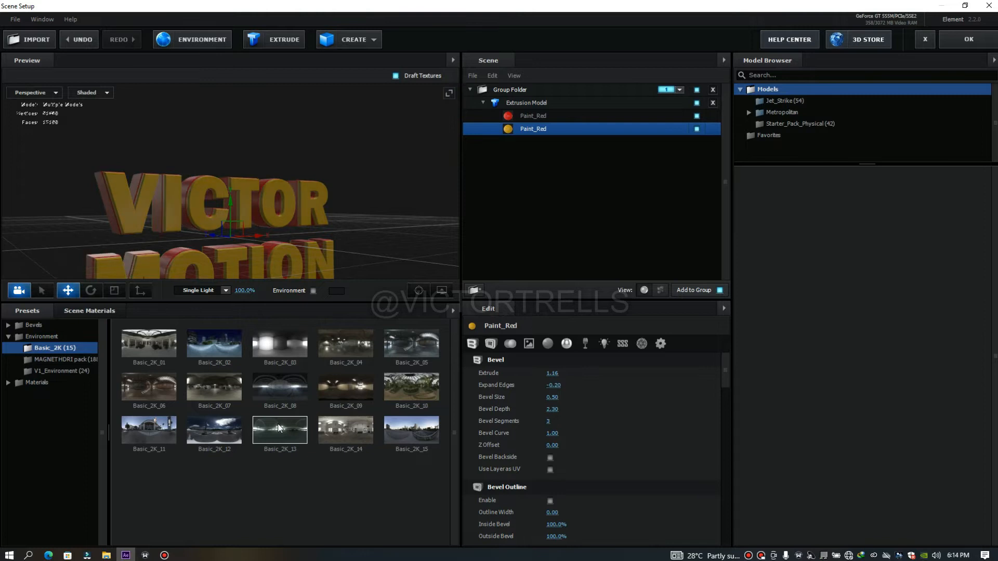
double_click(356, 420)
double_click(357, 344)
double_click(411, 430)
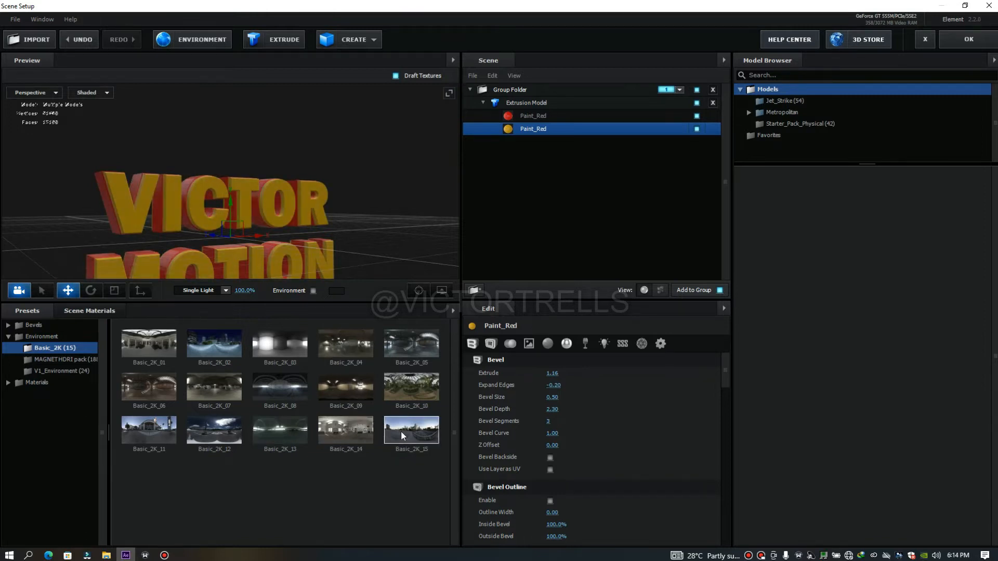
Set the Brightness of the Basic_2K_15 environment texture to 40.0% and accept it
left_click(185, 42)
left_click_drag(408, 242, 435, 249)
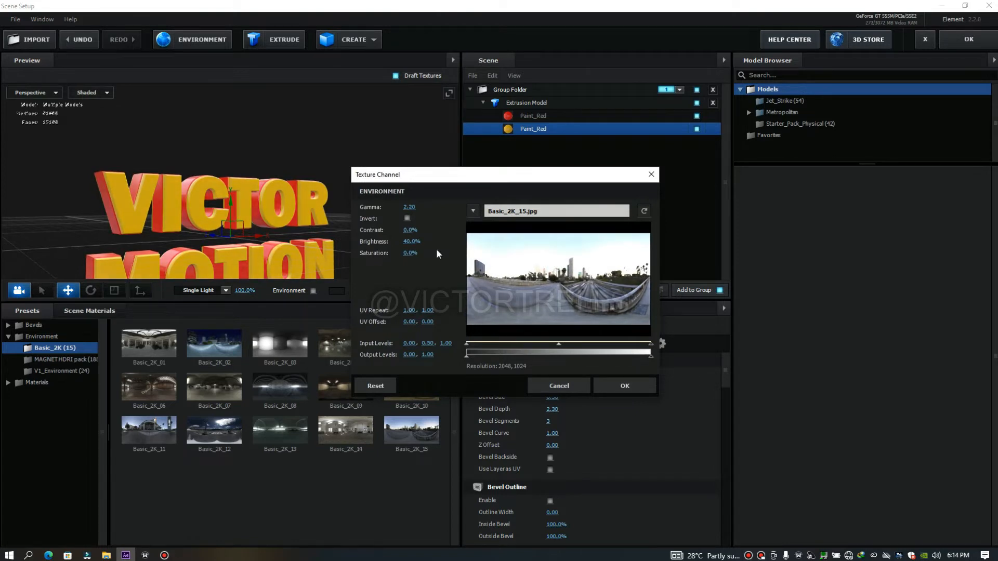
left_click(624, 395)
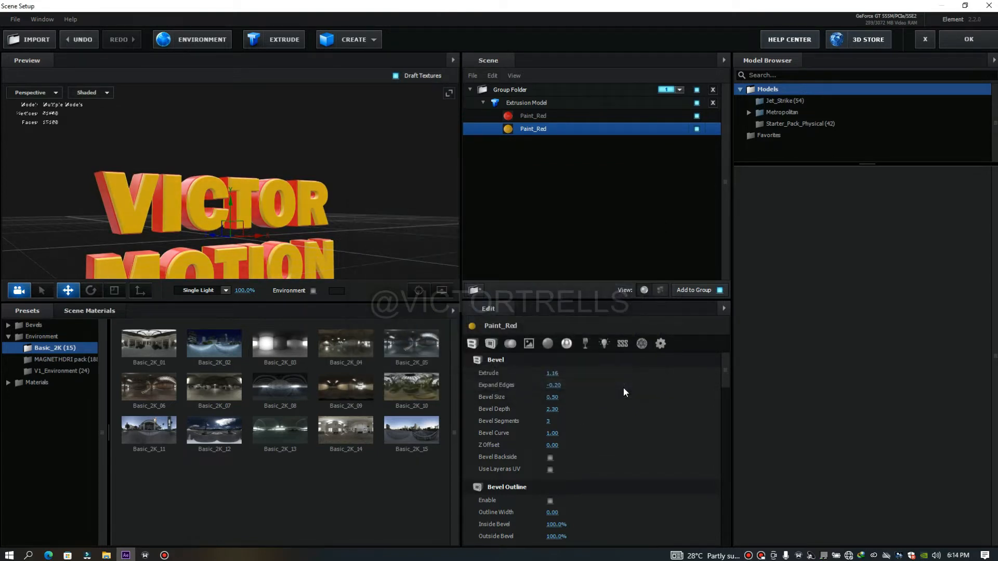
Set the yellow material's Refraction Intensity to 5.0% and accept the scene setup to return to the composition
scroll(261, 189, "up", 5)
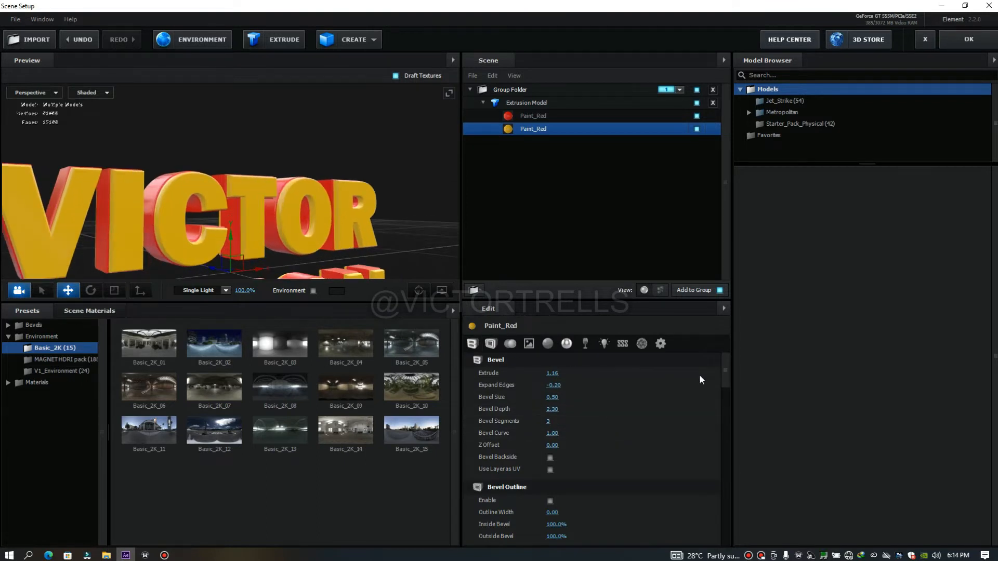
left_click_drag(724, 373, 737, 443)
left_click_drag(547, 468, 560, 467)
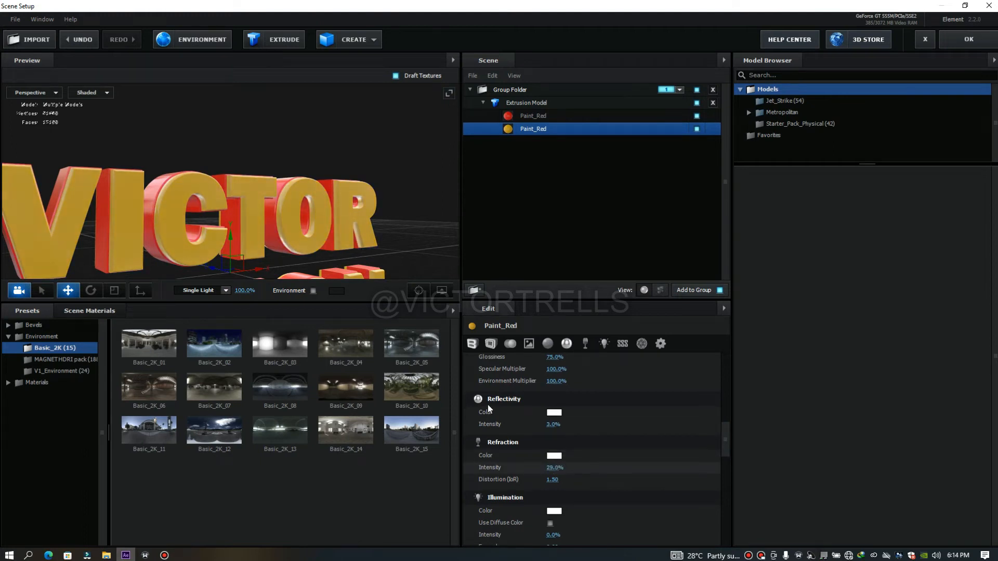
scroll(213, 202, "up", 4)
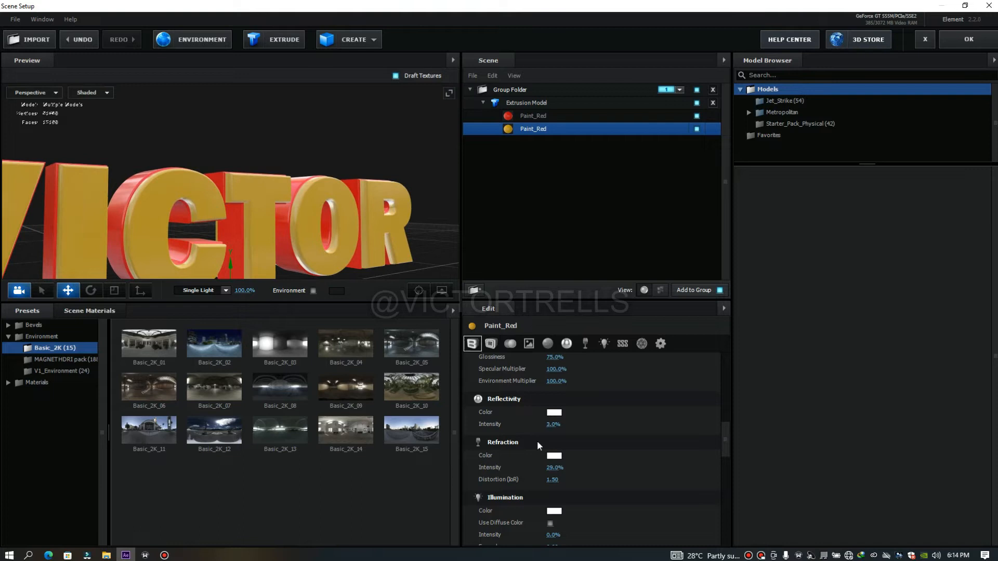
left_click_drag(551, 468, 541, 467)
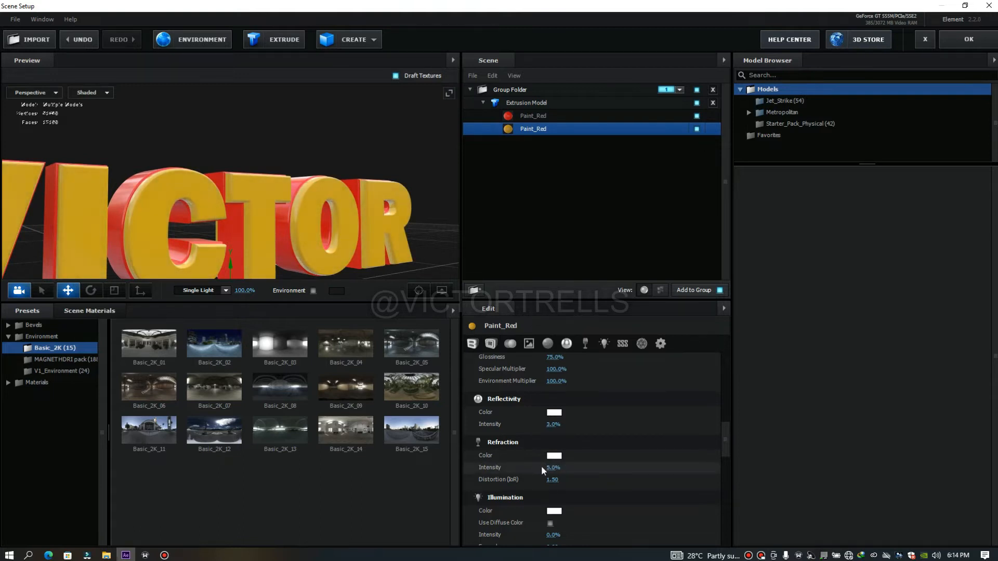
mouse_move(375, 211)
left_mouse_down()
mouse_move(319, 219)
mouse_move(367, 207)
left_mouse_up()
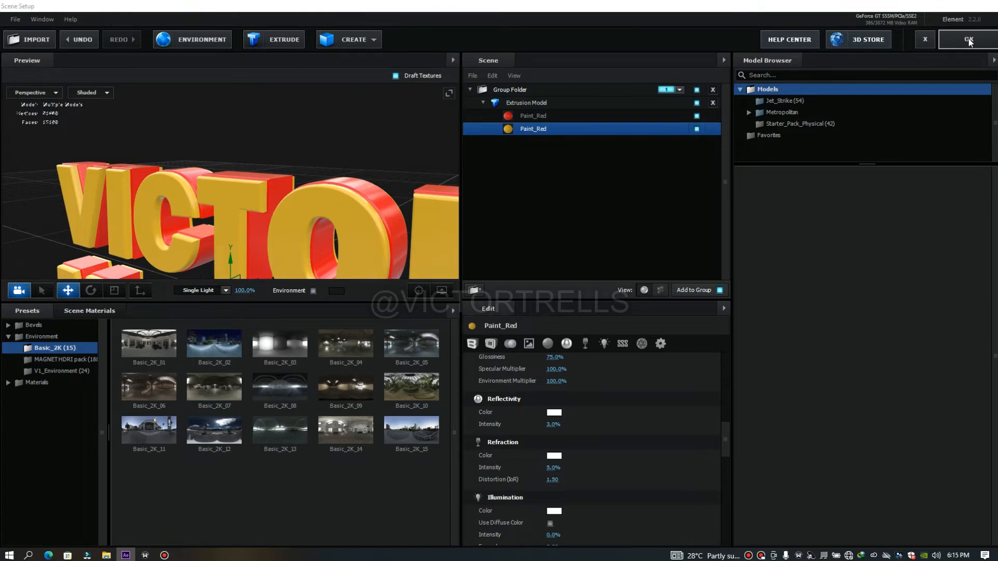
left_click(970, 41)
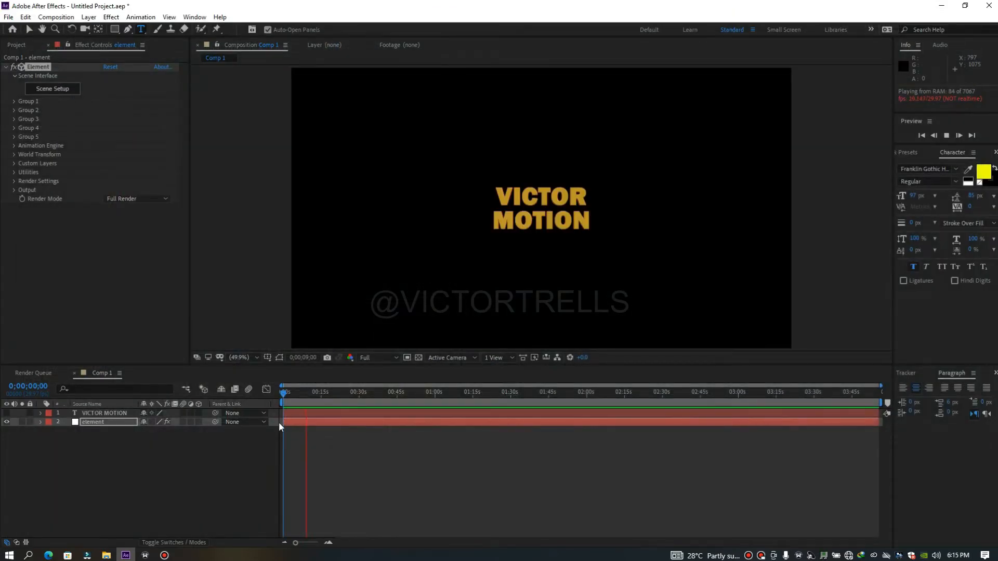
Move the current time to 0;00;09;27 and add a two-node camera with the 50mm preset
left_click_drag(288, 401, 309, 412)
right_click(130, 475)
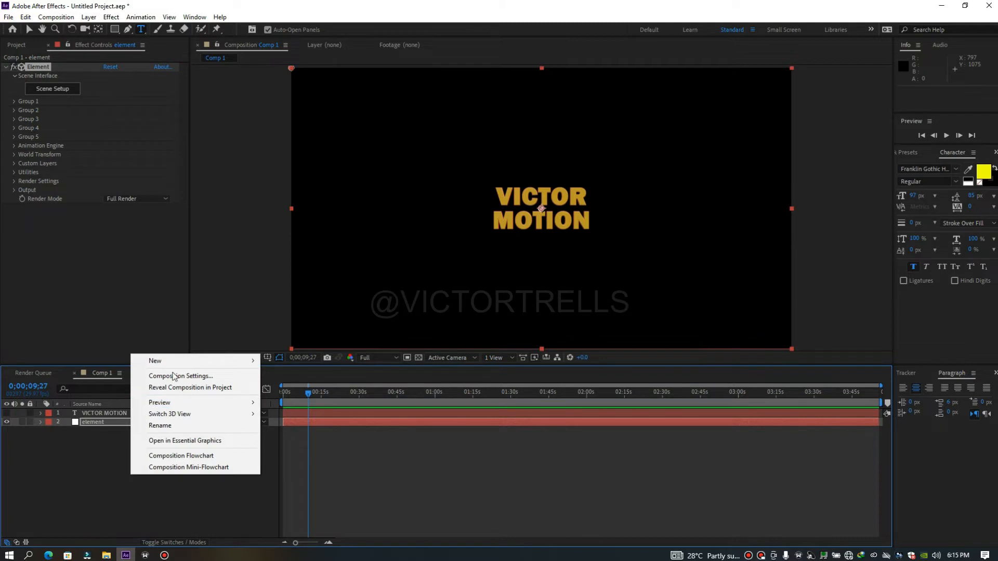
mouse_move(156, 361)
left_click(304, 409)
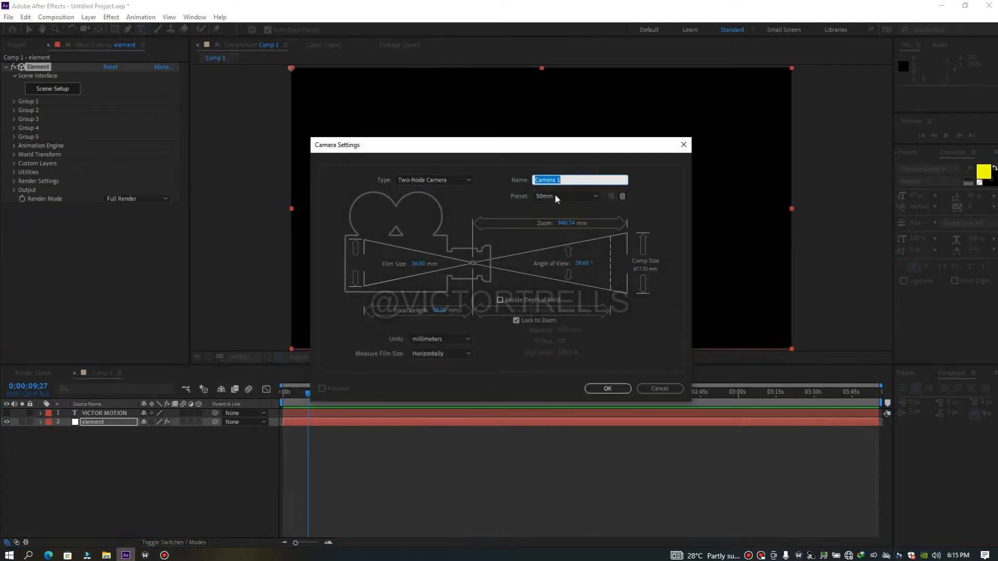
left_click(606, 389)
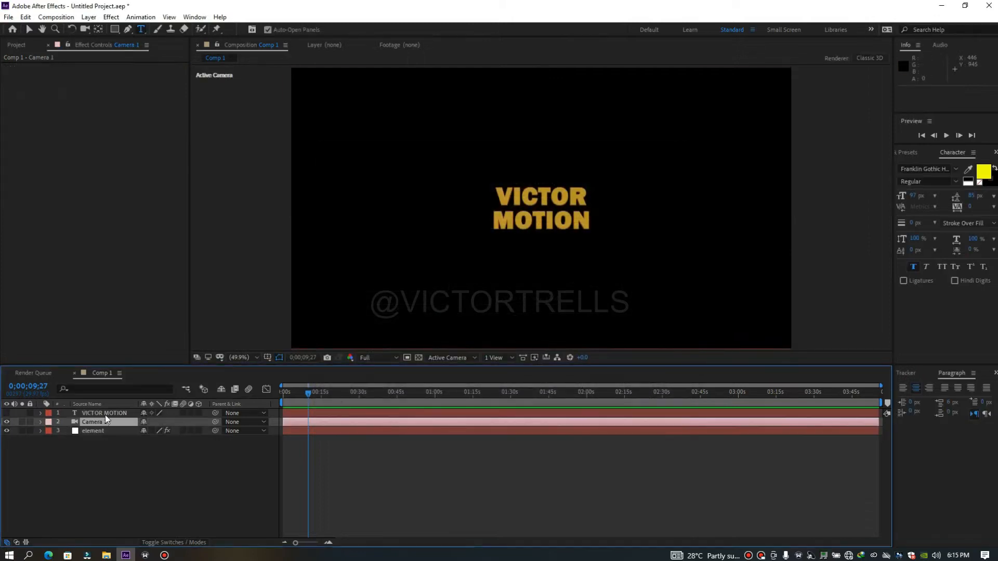
left_click(106, 414)
left_click(105, 420)
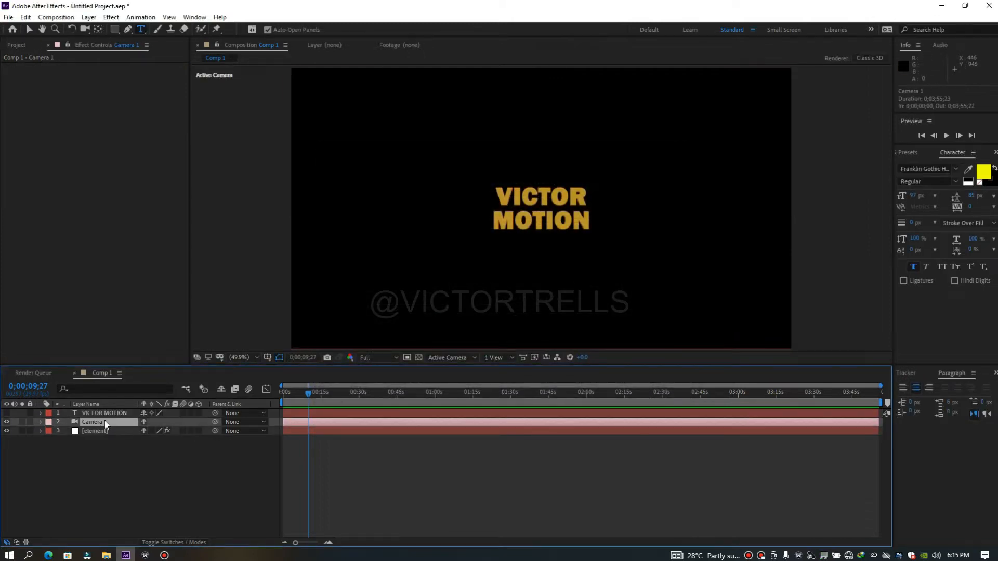
Create a white 1920 x 1080 px solid named bg and move it beneath the element layer
right_click(109, 478)
mouse_move(172, 364)
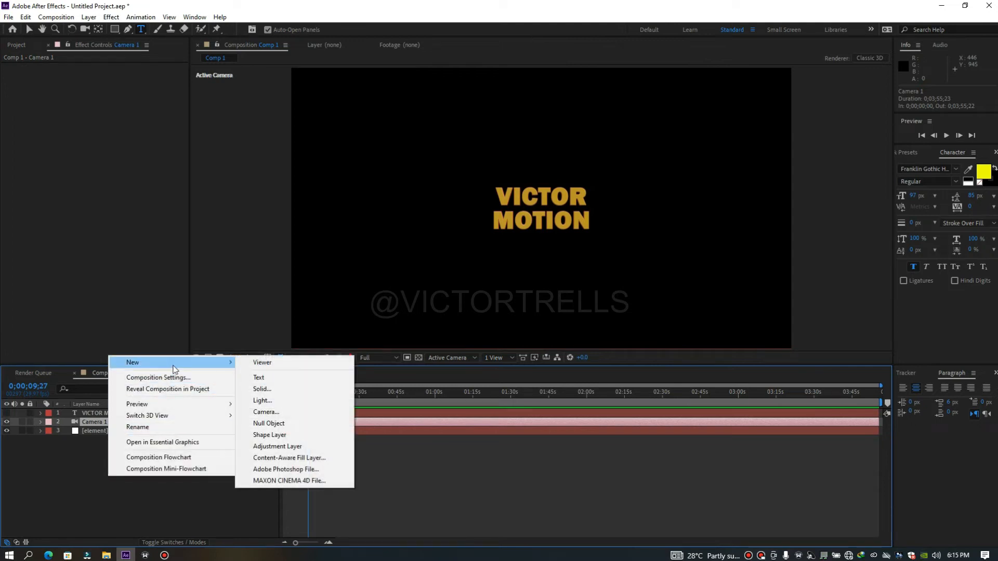
left_click(289, 389)
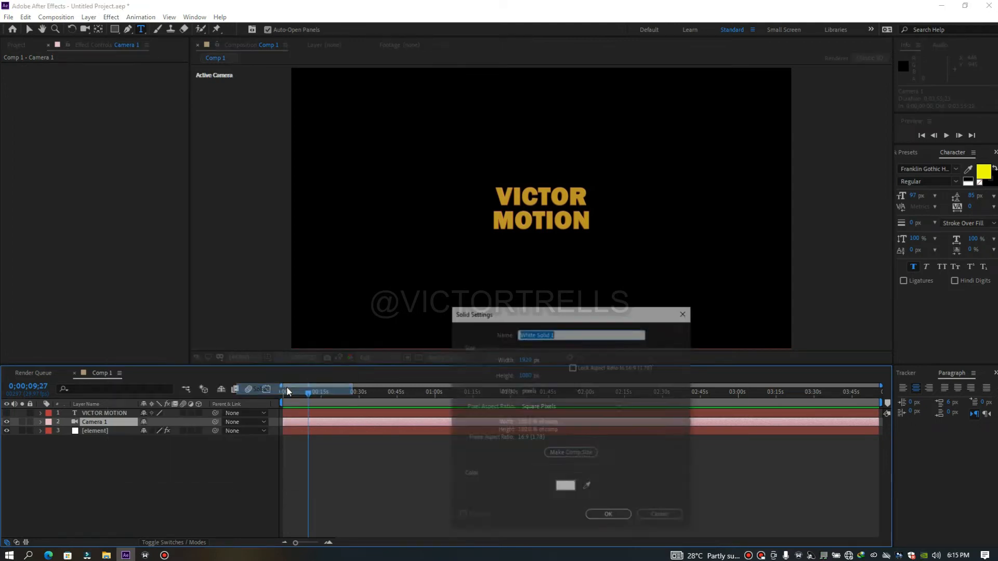
type("bg")
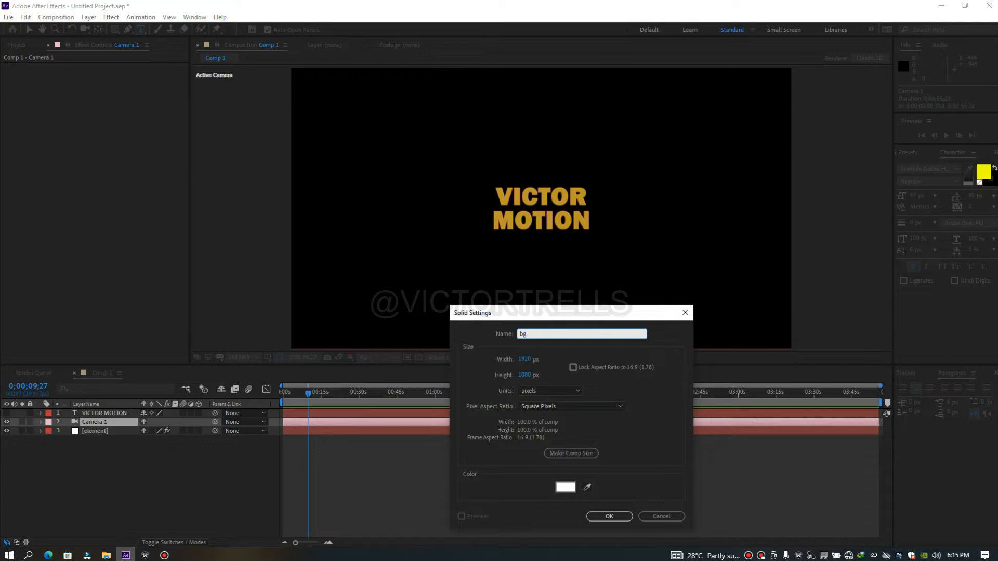
key("Return")
left_click_drag(93, 423, 99, 457)
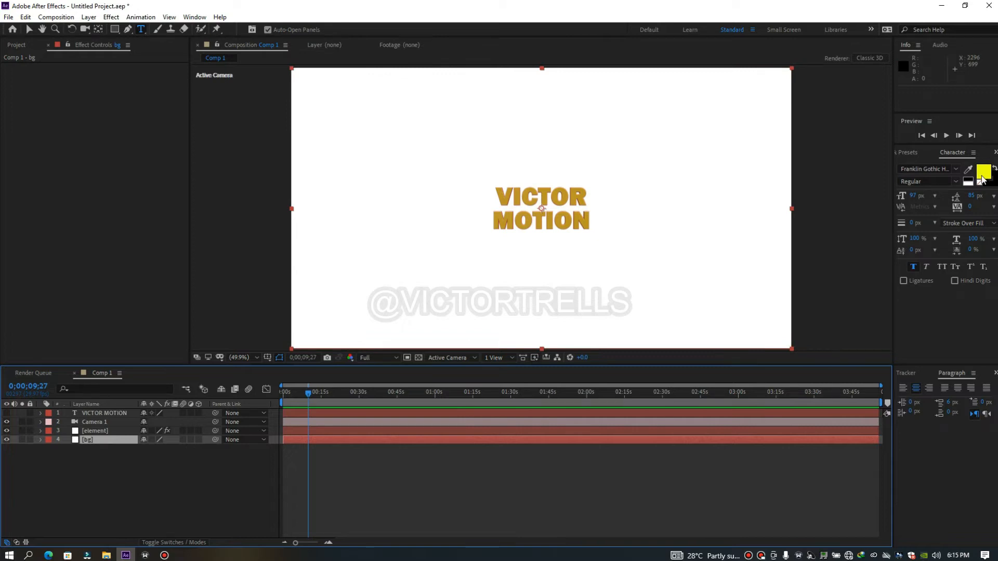
Find the Gradient Ramp effect and apply it to the bg layer
left_click(995, 153)
left_click(976, 165)
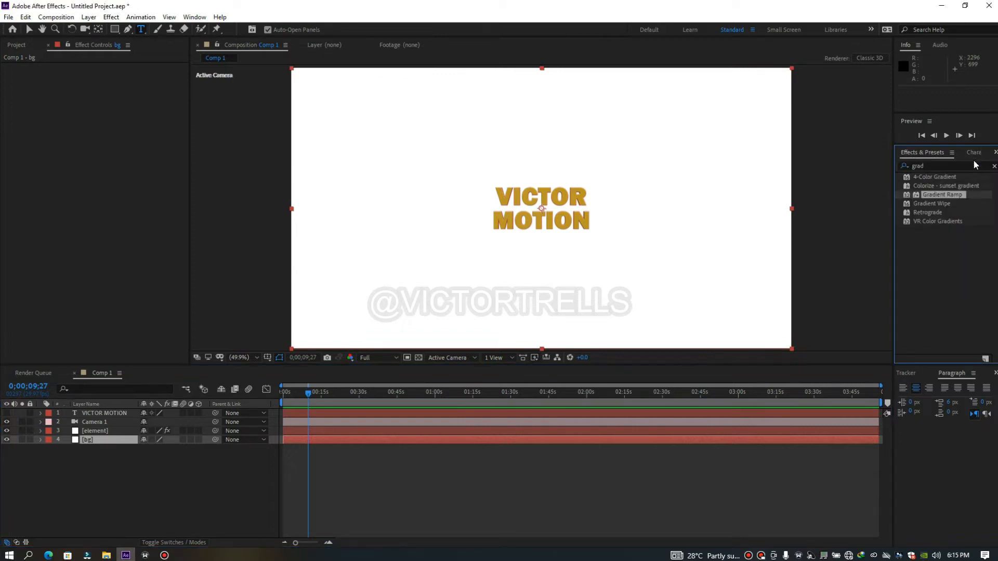
left_click(933, 164)
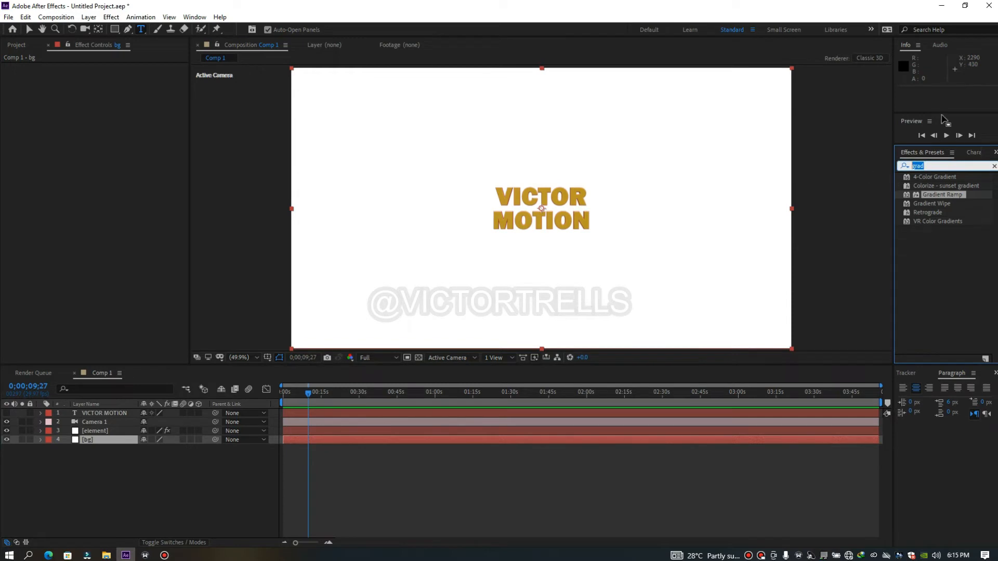
type("gra")
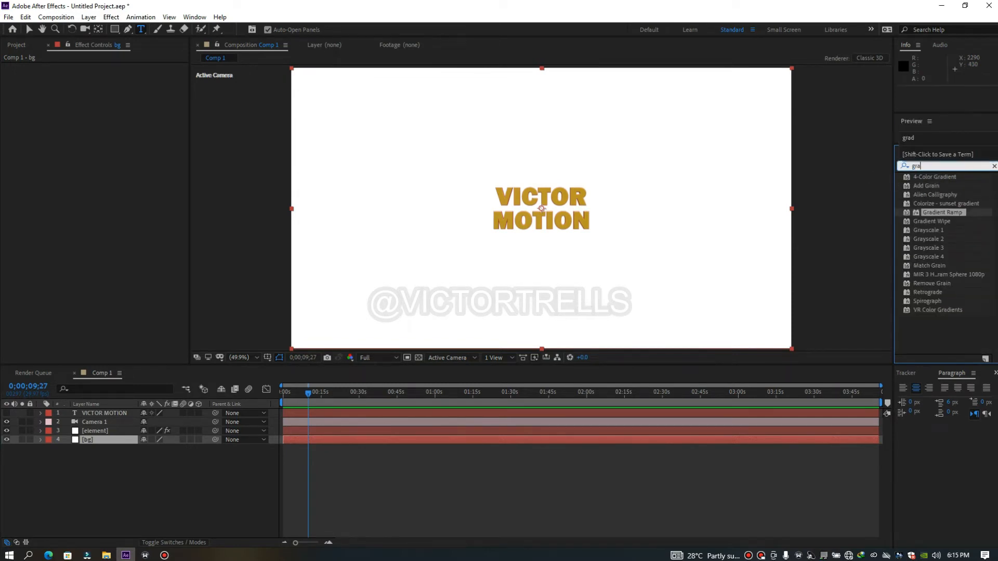
type("di")
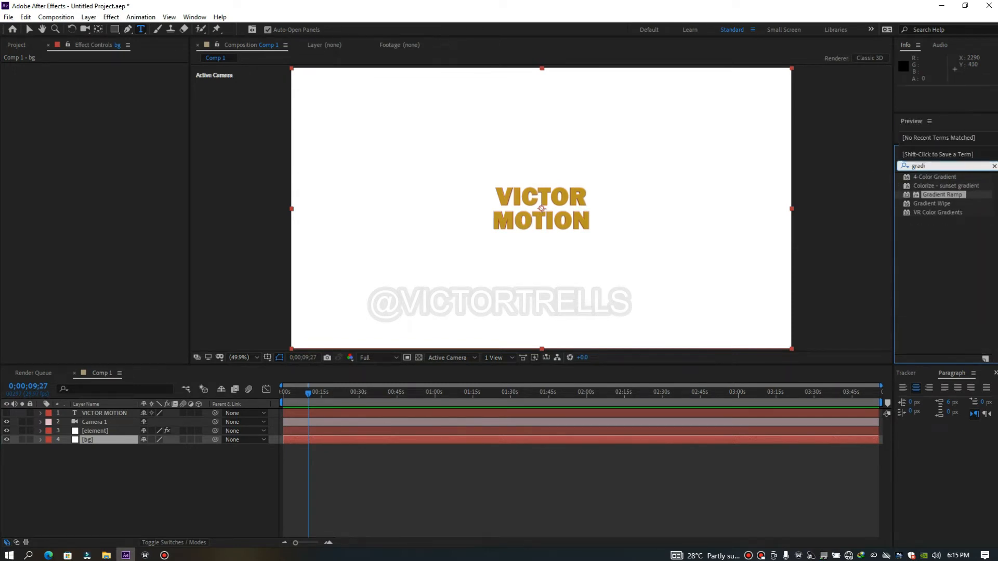
double_click(944, 194)
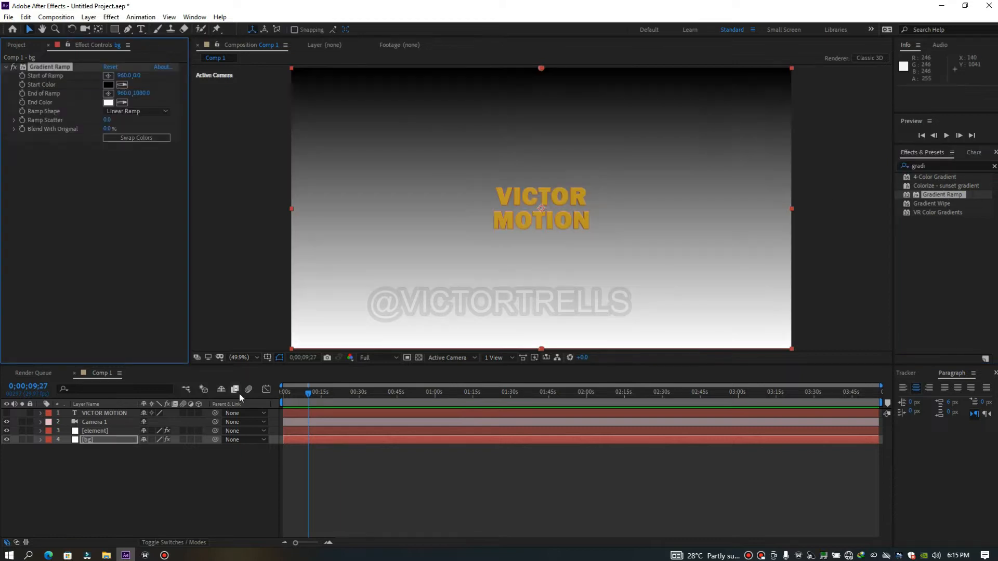
Make the gradient a Radial Ramp, starting near the composition's centre and ending just past its right edge at about 1935, 519
left_click(140, 110)
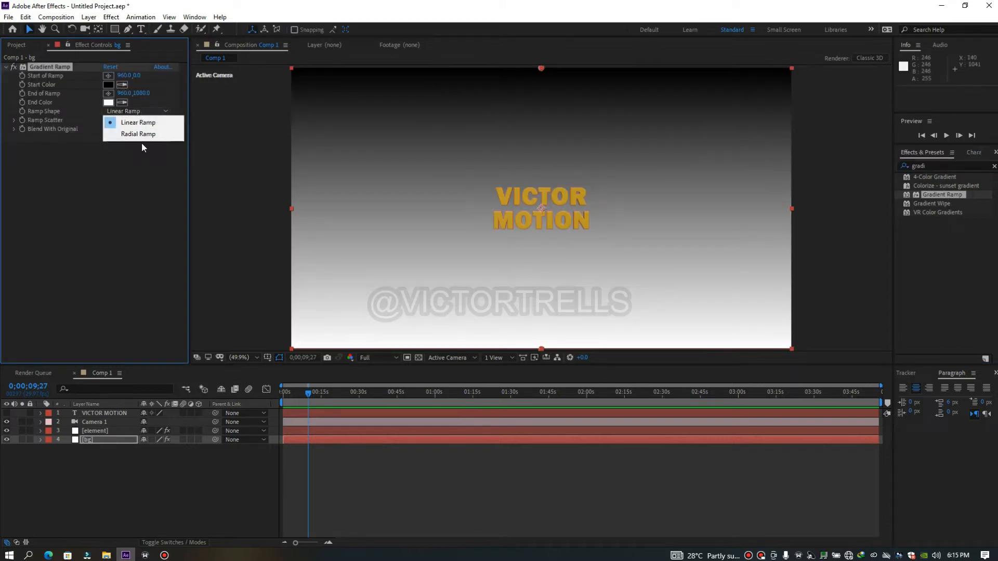
left_click(143, 133)
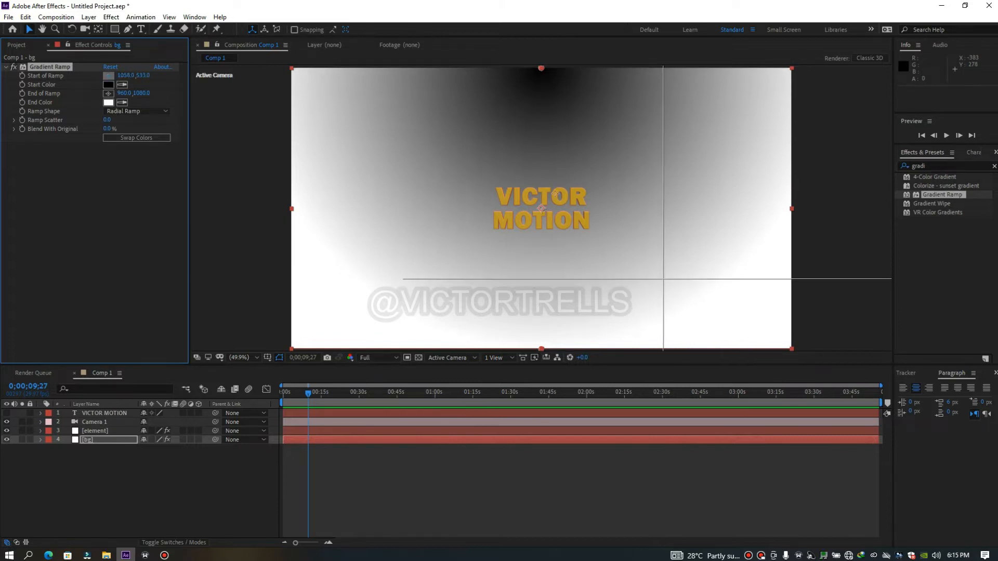
left_click(539, 207)
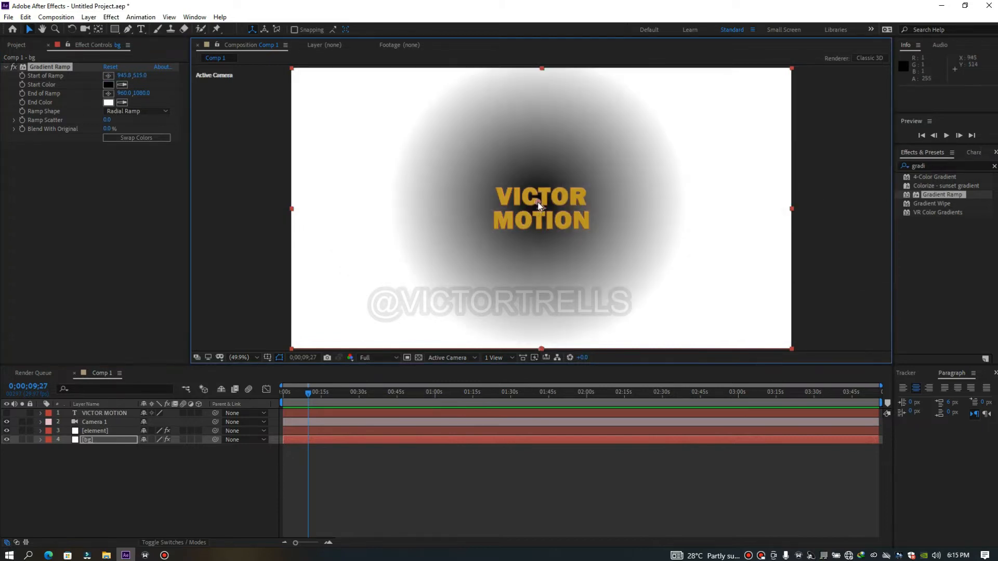
left_click(112, 94)
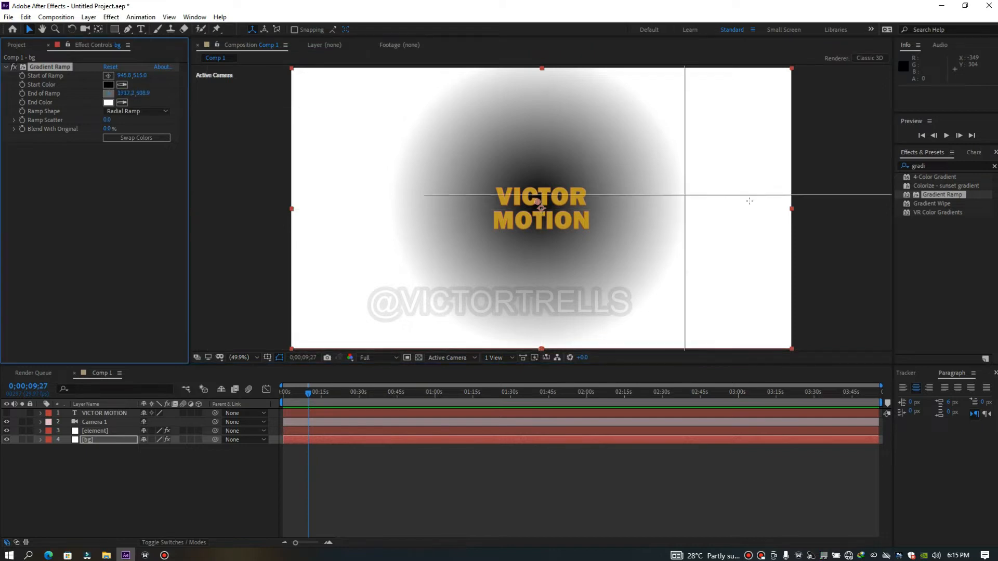
left_click(774, 199)
left_click_drag(775, 201, 796, 202)
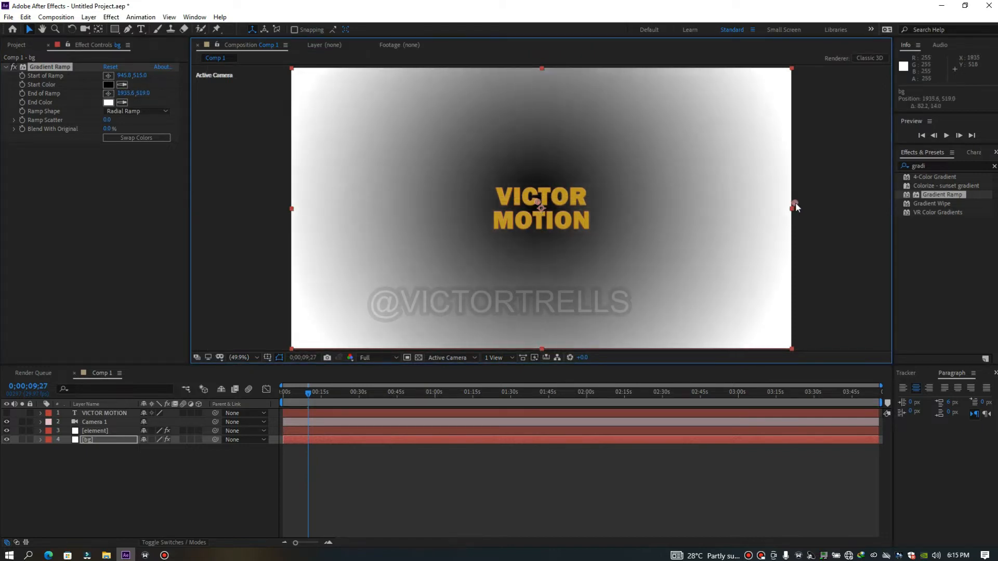
Set the gradient's Start Color to light blue 008AFF
left_click(113, 84)
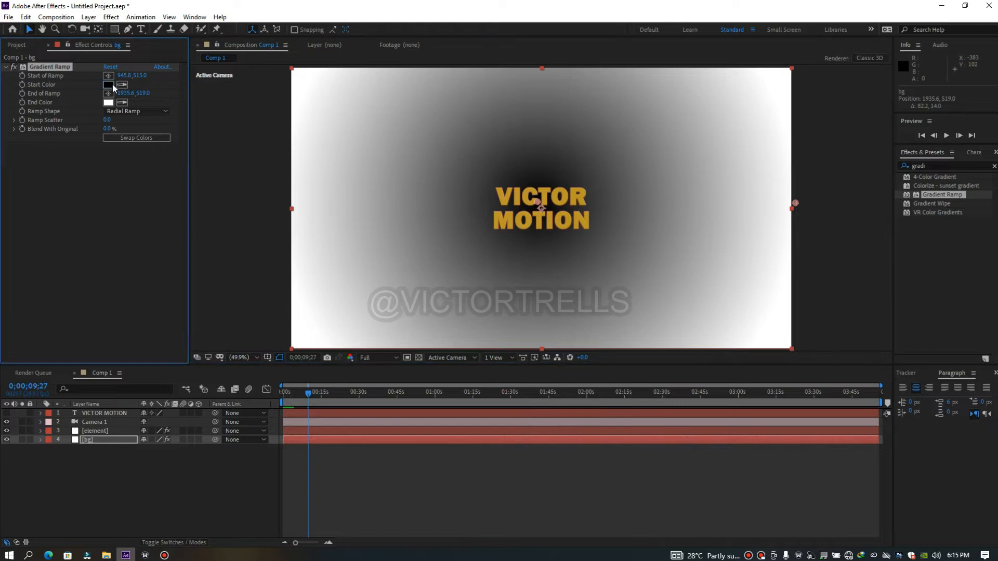
left_click_drag(683, 471, 690, 450)
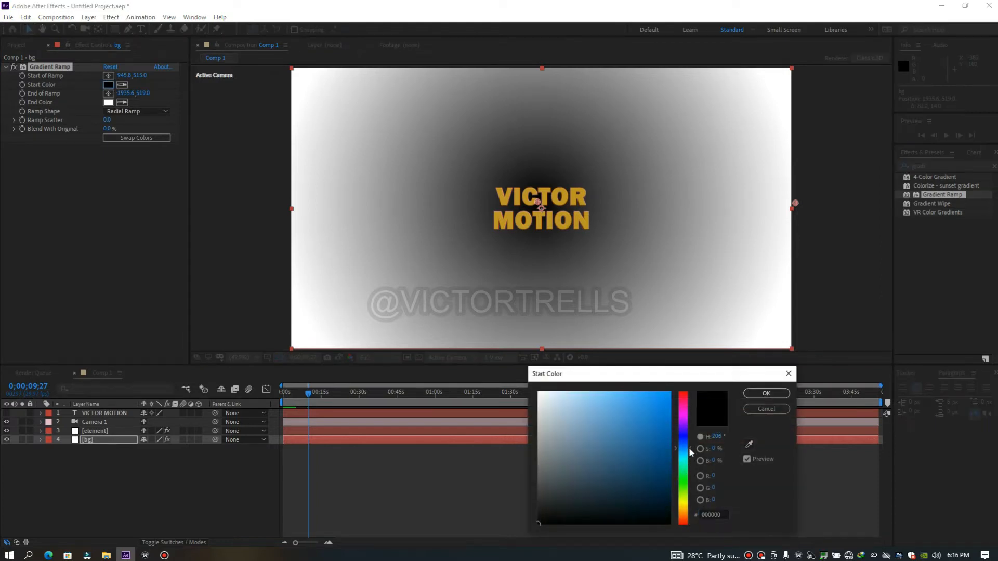
left_click(666, 419)
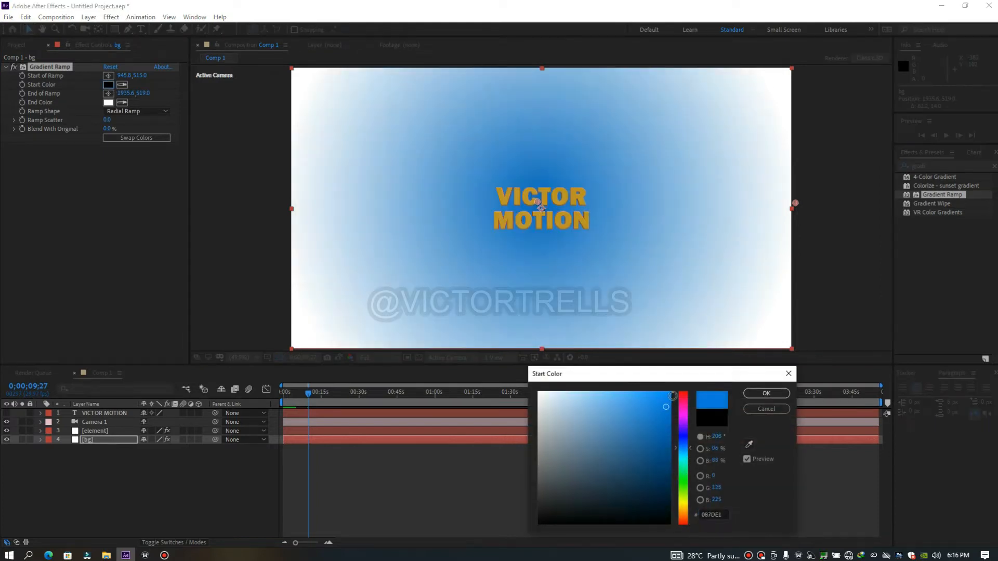
left_click(767, 393)
Set the gradient's End Color to deep blue 000CFF
left_click(108, 103)
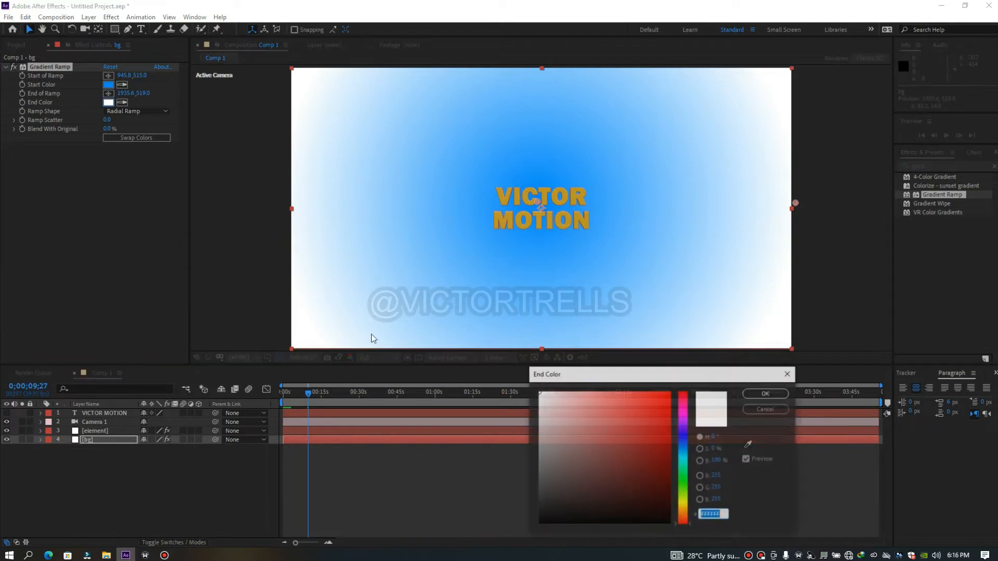
left_click_drag(687, 460, 686, 437)
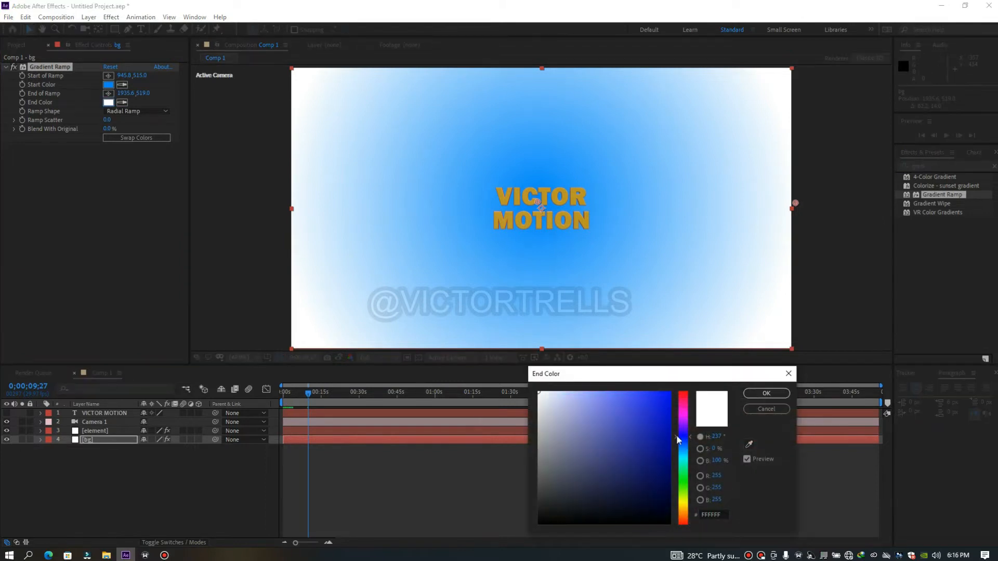
left_click_drag(668, 396, 692, 380)
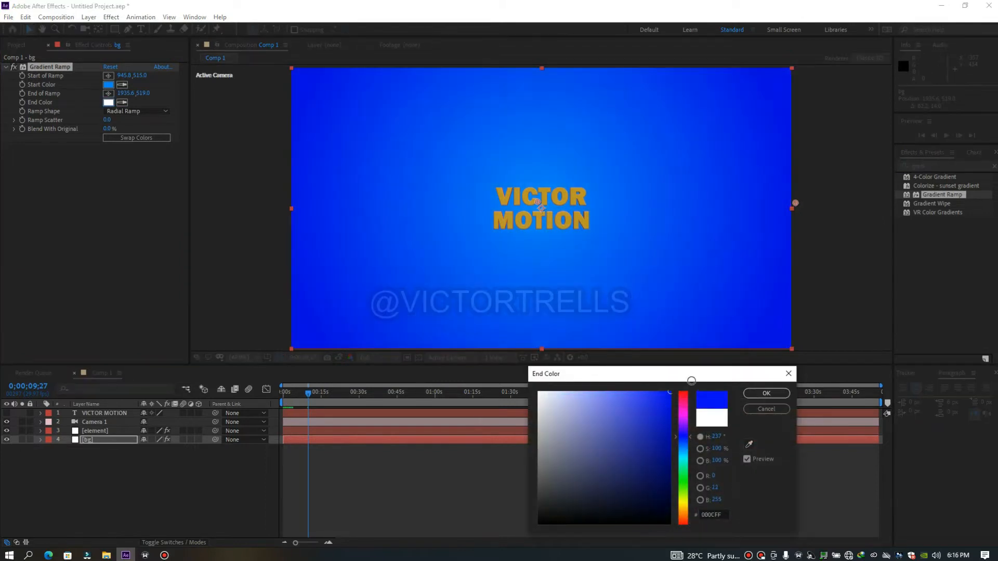
left_click(767, 394)
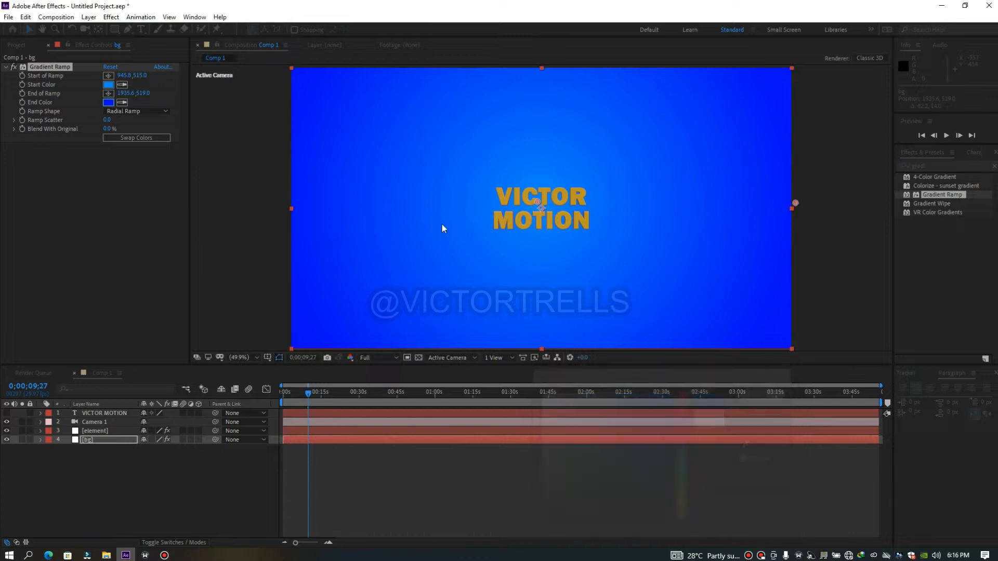
Set the bg gradient's Start Color to bright cyan 00FCFF
left_click(109, 85)
mouse_move(685, 455)
left_mouse_down()
mouse_move(698, 512)
mouse_move(699, 442)
mouse_move(702, 461)
left_mouse_up()
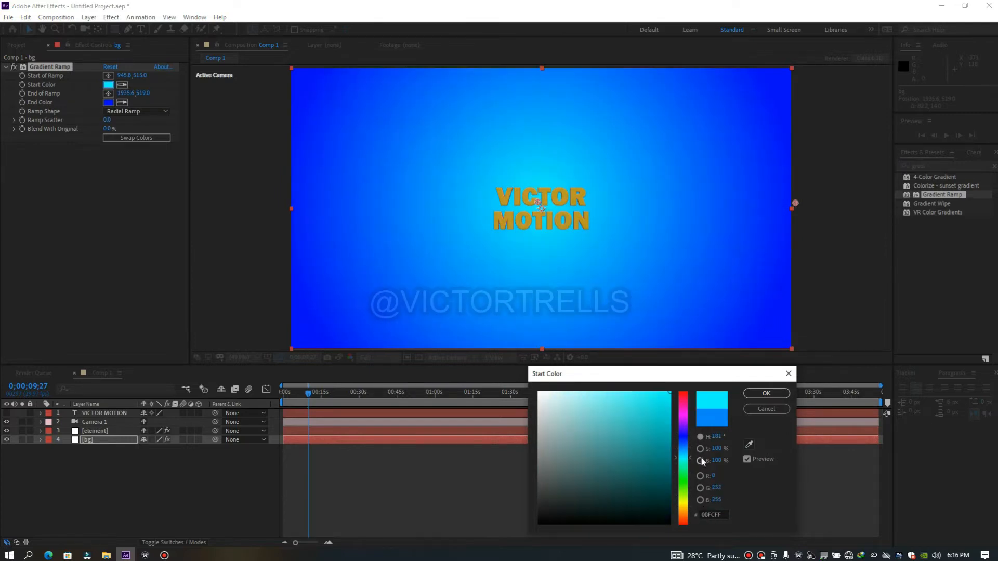
left_click_drag(651, 408, 677, 388)
left_click(765, 394)
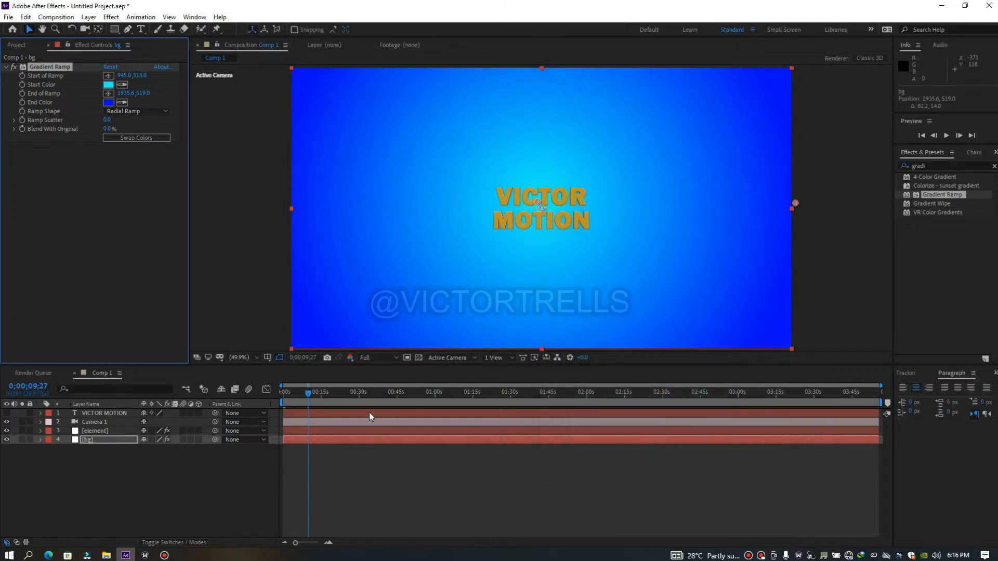
Reposition the bg gradient's start to about 956, 537 at the composition's centre and its end well beyond the right edge at about 2228, 565
left_click(286, 412)
left_click(307, 431)
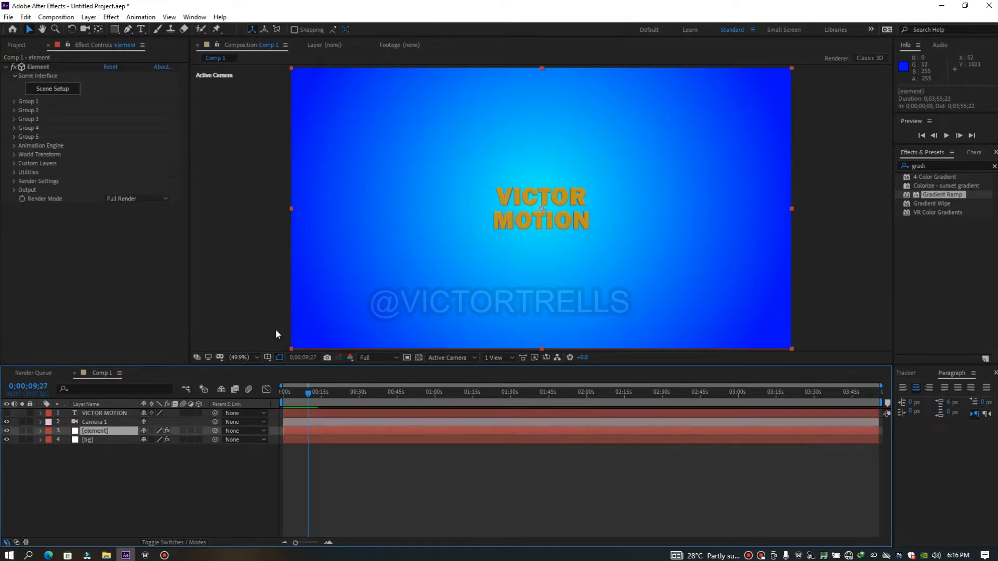
left_click(325, 414)
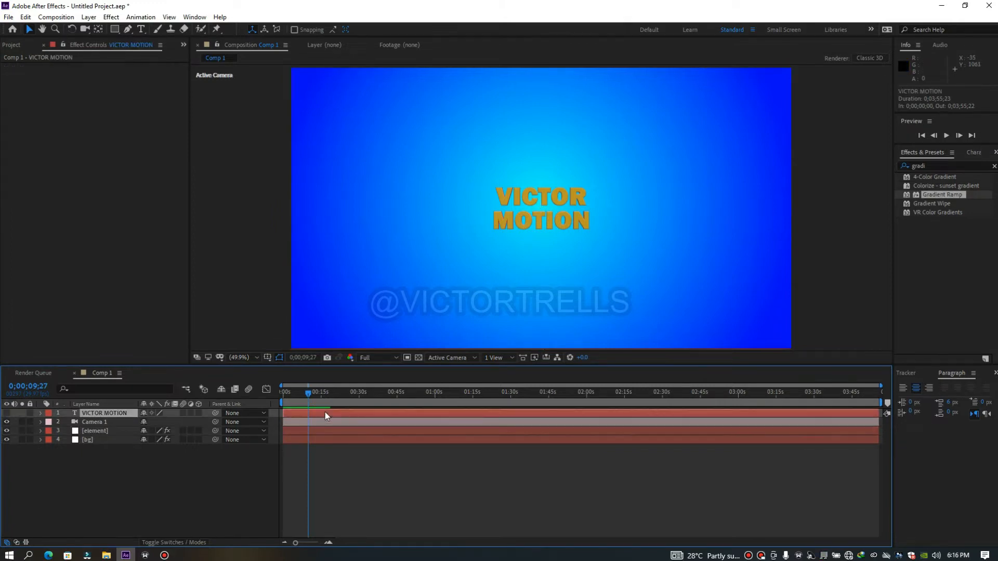
left_click(310, 440)
left_click(108, 76)
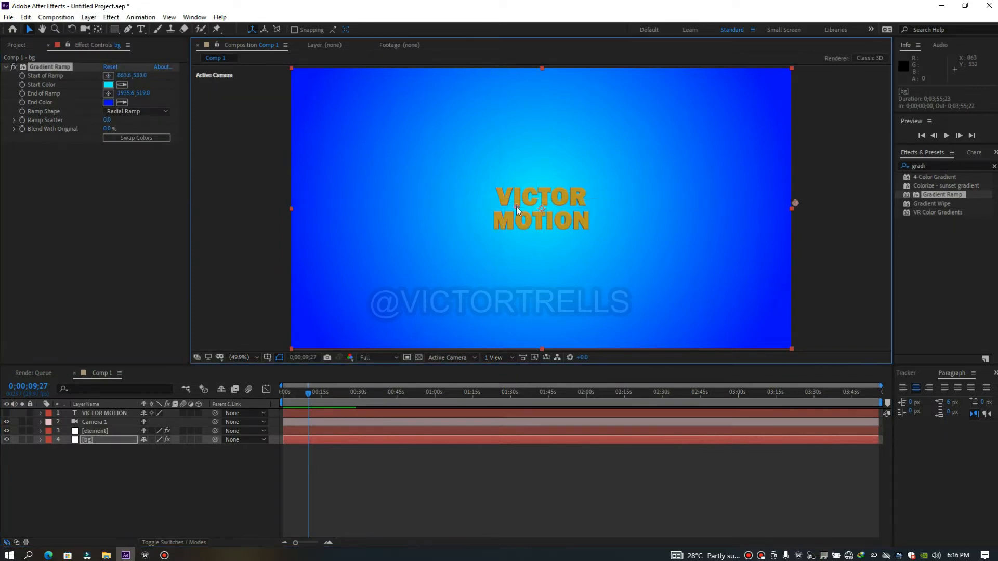
left_click(526, 207)
left_click(109, 93)
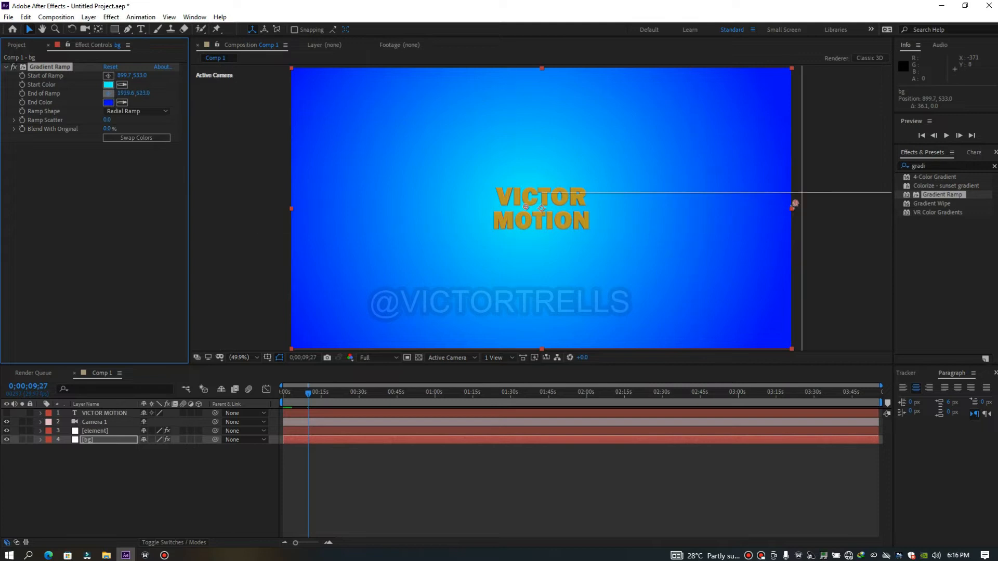
left_click(696, 213)
mouse_move(696, 214)
left_mouse_down()
mouse_move(781, 211)
mouse_move(547, 209)
mouse_move(327, 239)
mouse_move(292, 228)
mouse_move(543, 207)
mouse_move(642, 232)
left_mouse_up()
left_click_drag(853, 246, 865, 215)
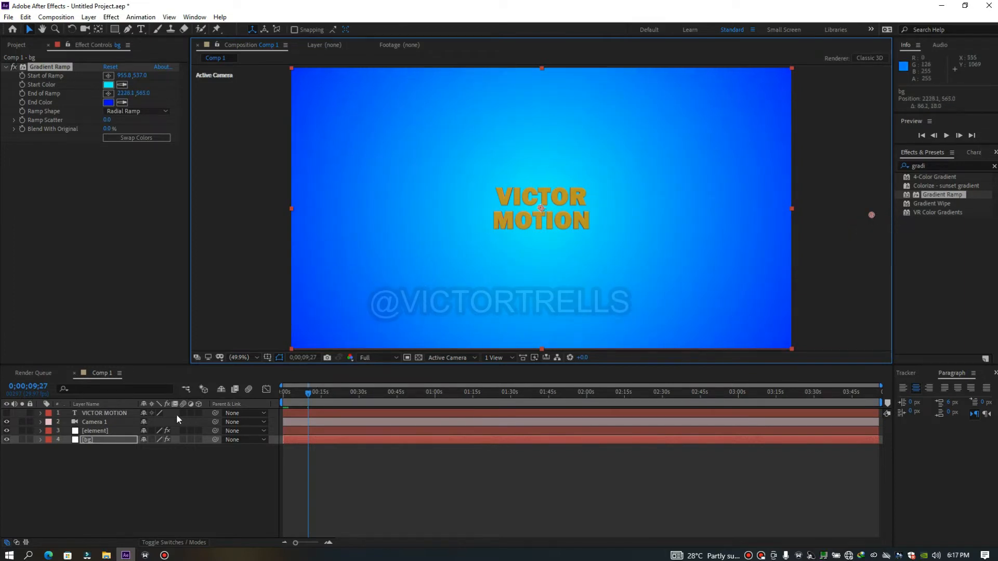
Dolly Camera 1 towards the text to a Z position of about -1008
left_click(104, 422)
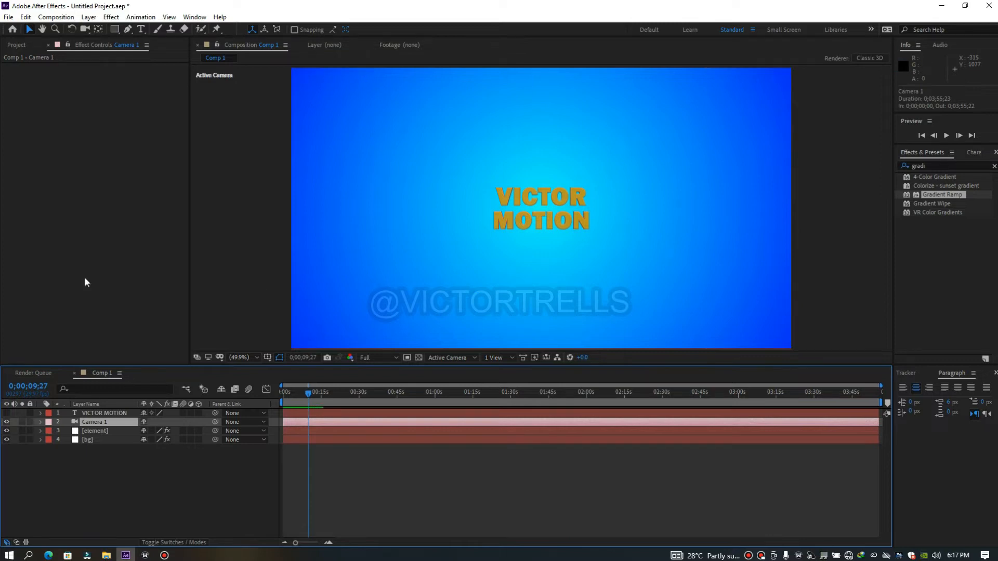
key("c")
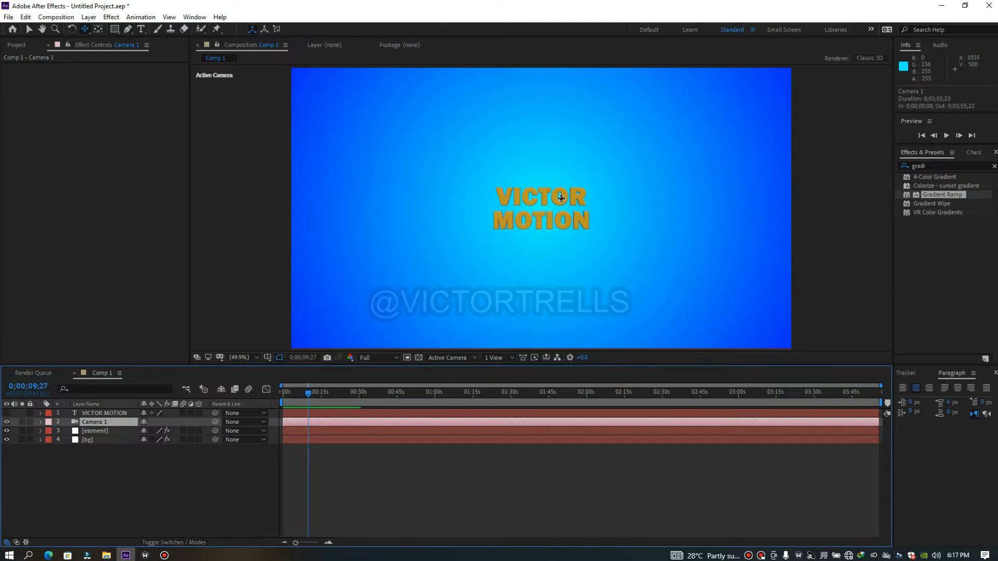
left_click_drag(544, 219, 564, 27)
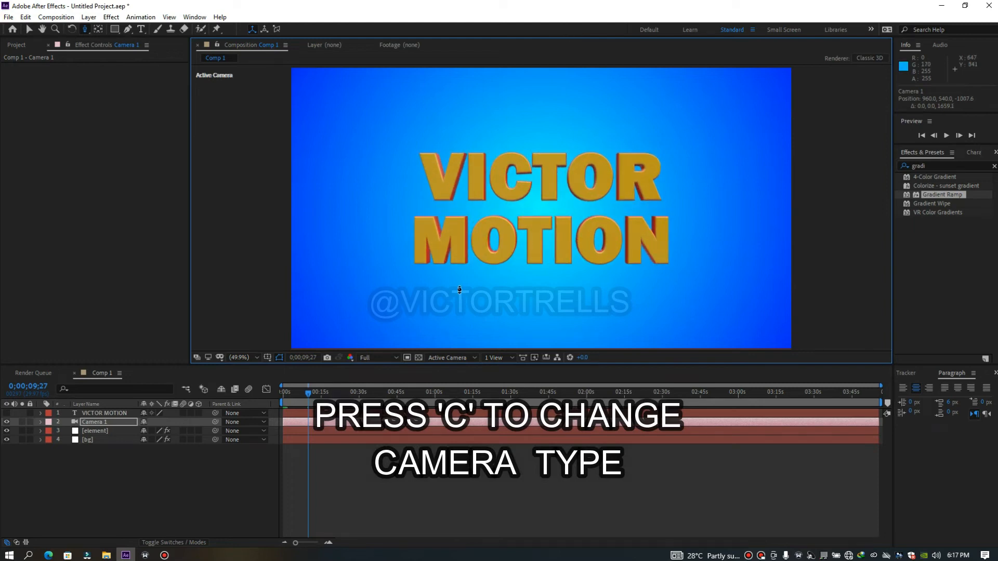
Return to the composition's first frame and open Group 1 of the Element effect on the element layer
left_click_drag(305, 396, 273, 412)
left_click(92, 441)
left_click(96, 432)
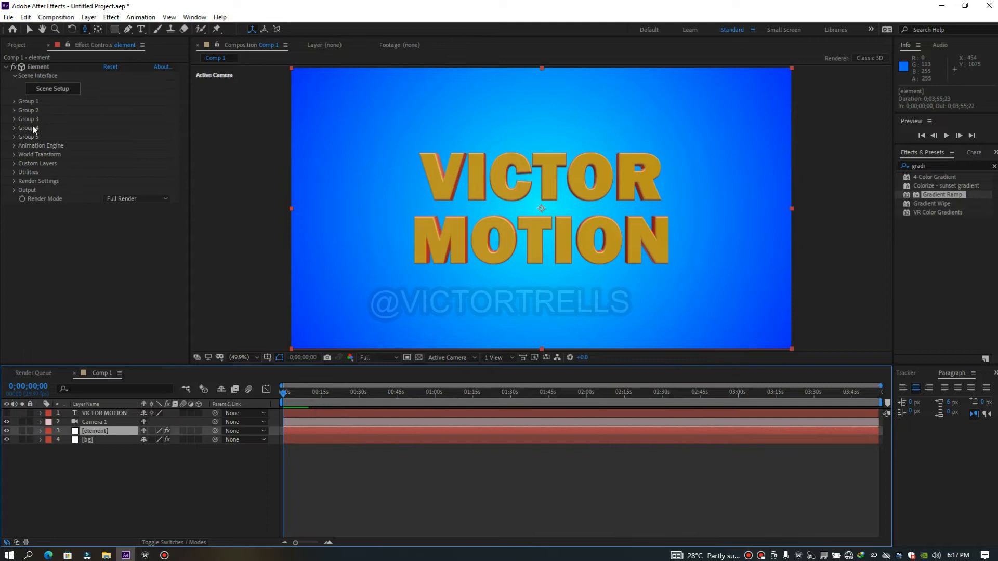
left_click(13, 101)
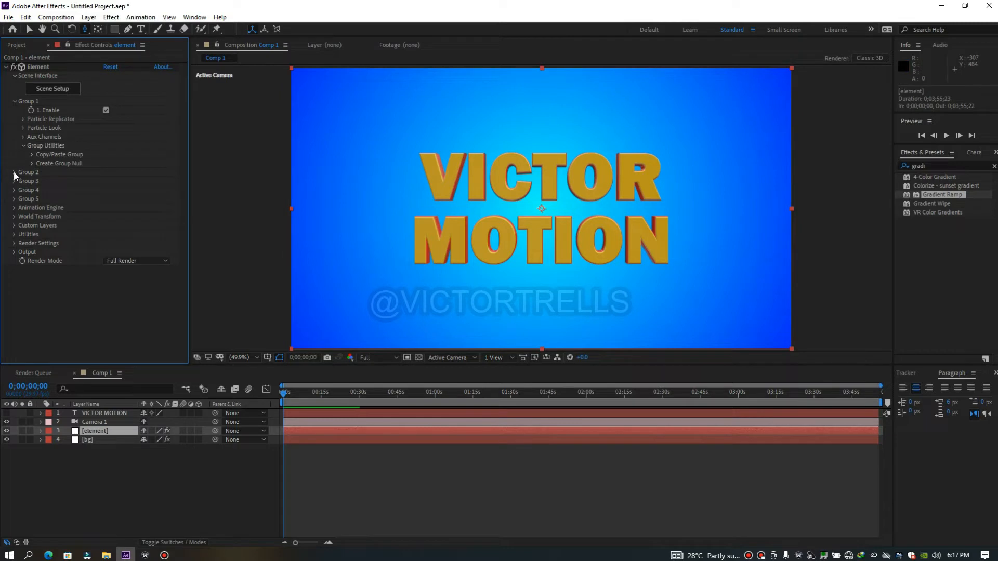
Examine Group 1's Particle Replicator, Particle Look and Multi-Object settings
left_click(23, 119)
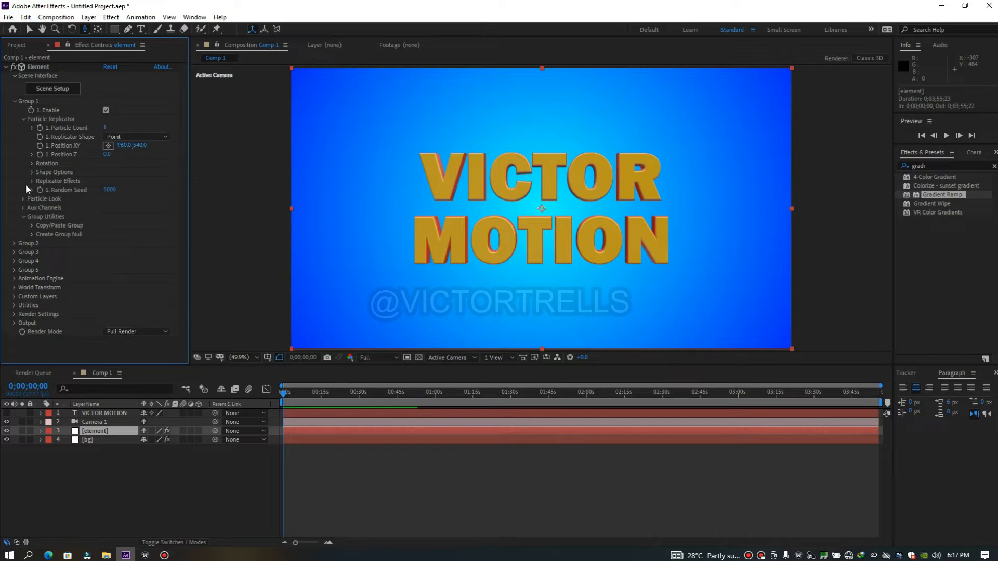
left_click(23, 119)
left_click(24, 128)
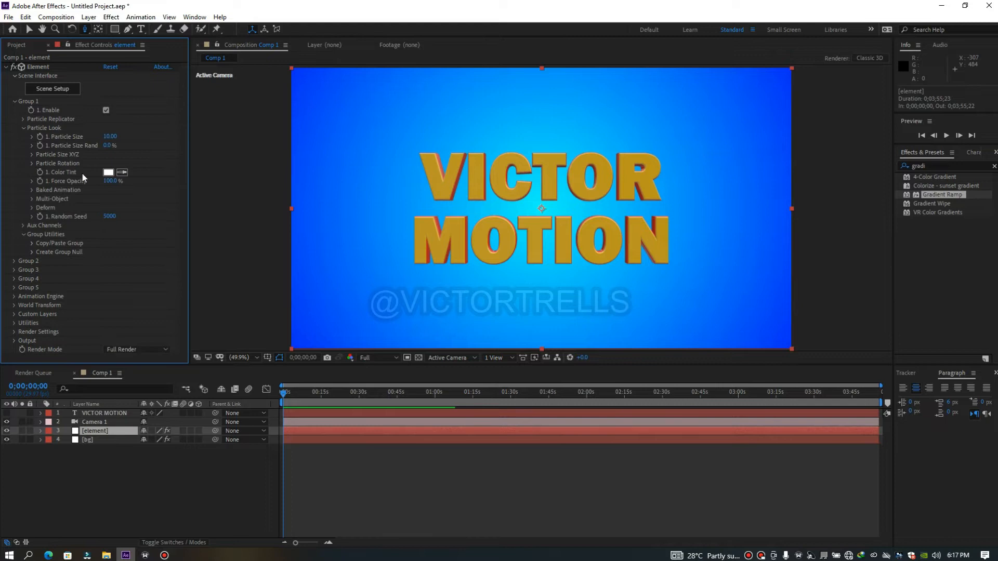
left_click(32, 198)
scroll(103, 208, "down", 3)
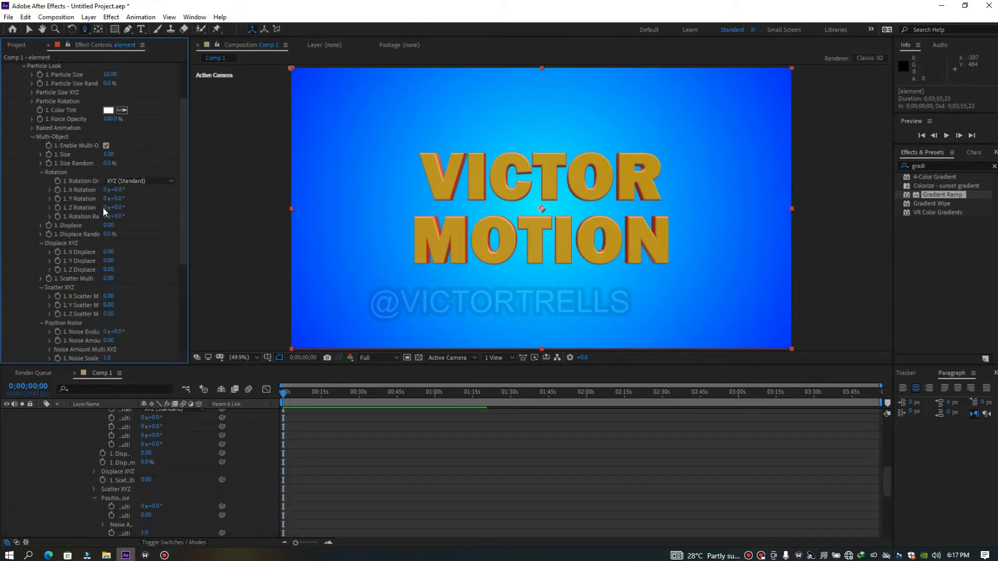
scroll(183, 248, "down", 4)
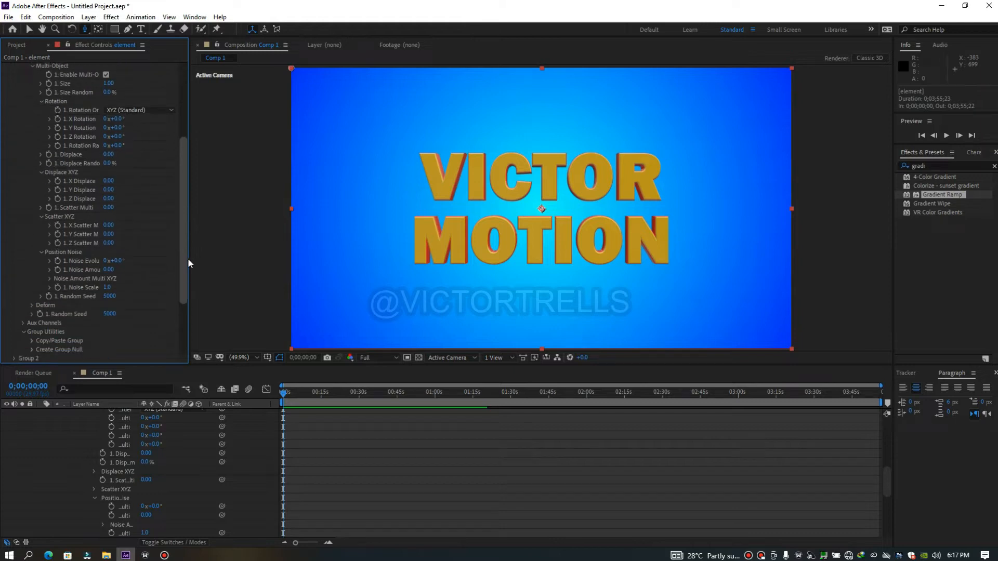
left_click_drag(187, 260, 183, 135)
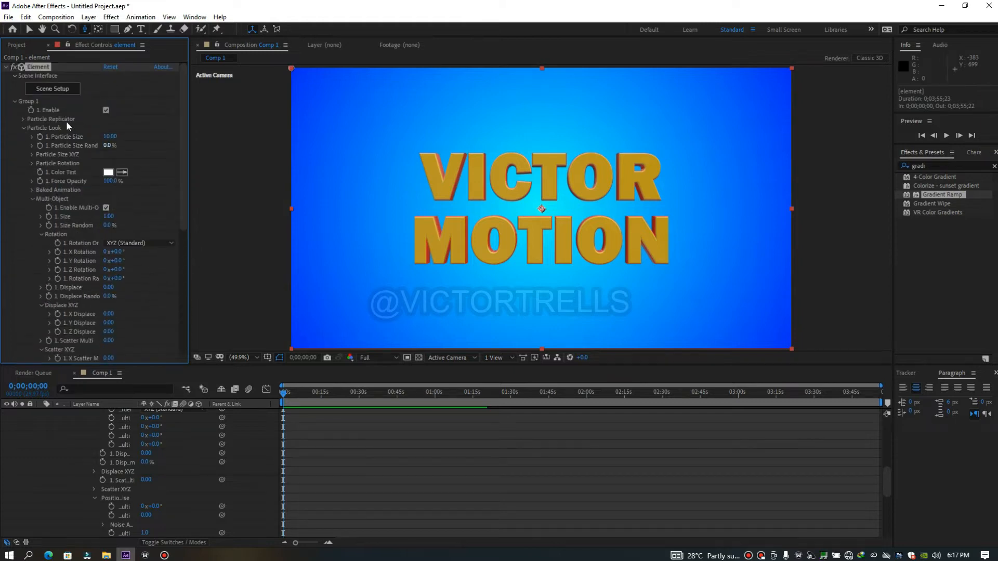
Set Group 1's Particle Replicator Position Z to 70 and keyframe it at the first frame
left_click(24, 119)
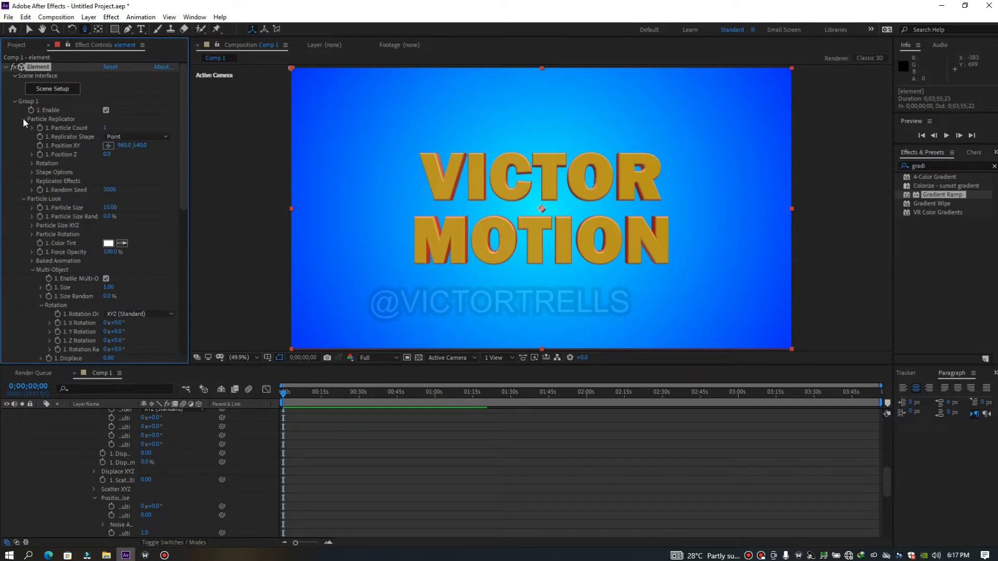
mouse_move(107, 156)
left_mouse_down()
mouse_move(52, 159)
mouse_move(116, 163)
left_mouse_up()
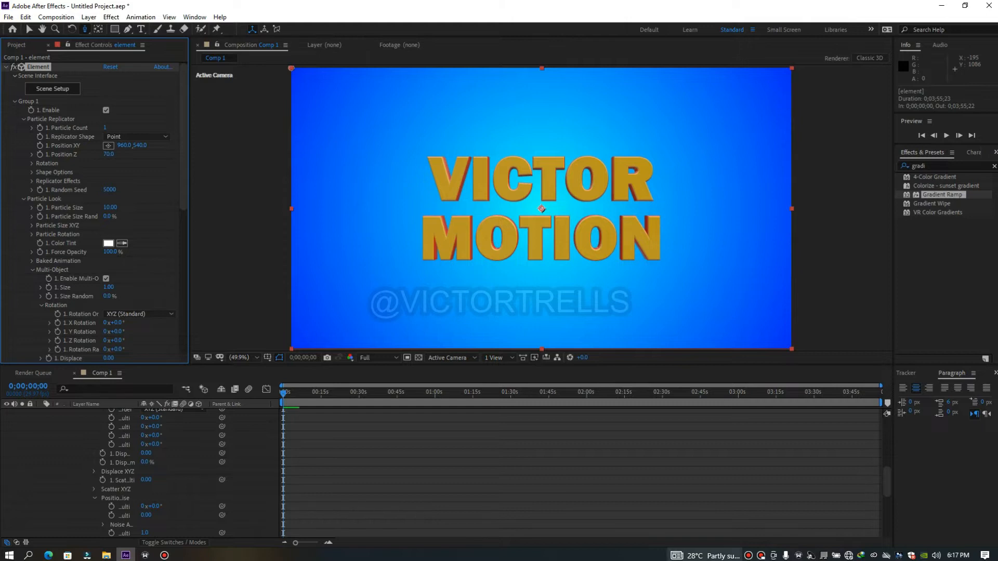
mouse_move(705, 558)
key("u")
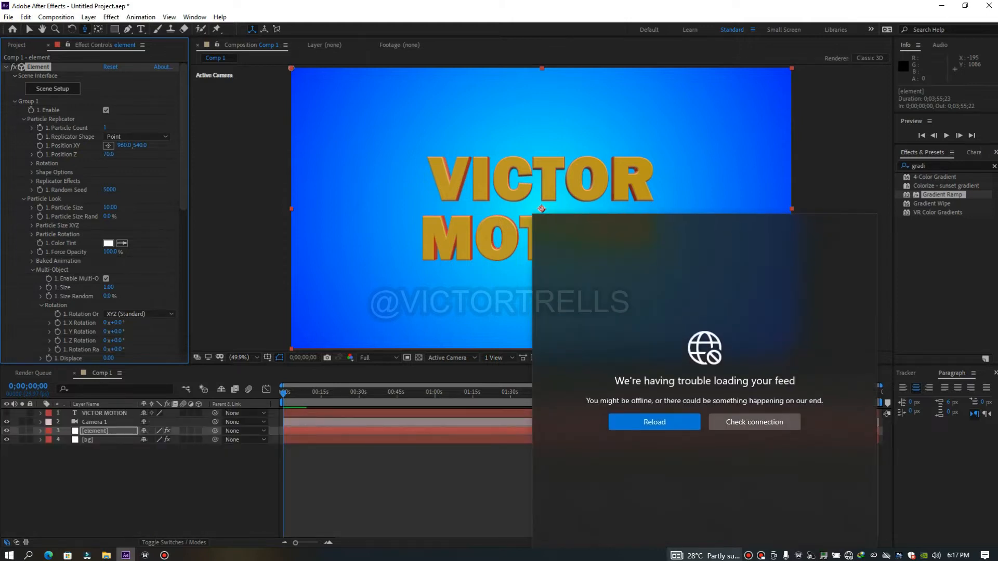
left_click(468, 511)
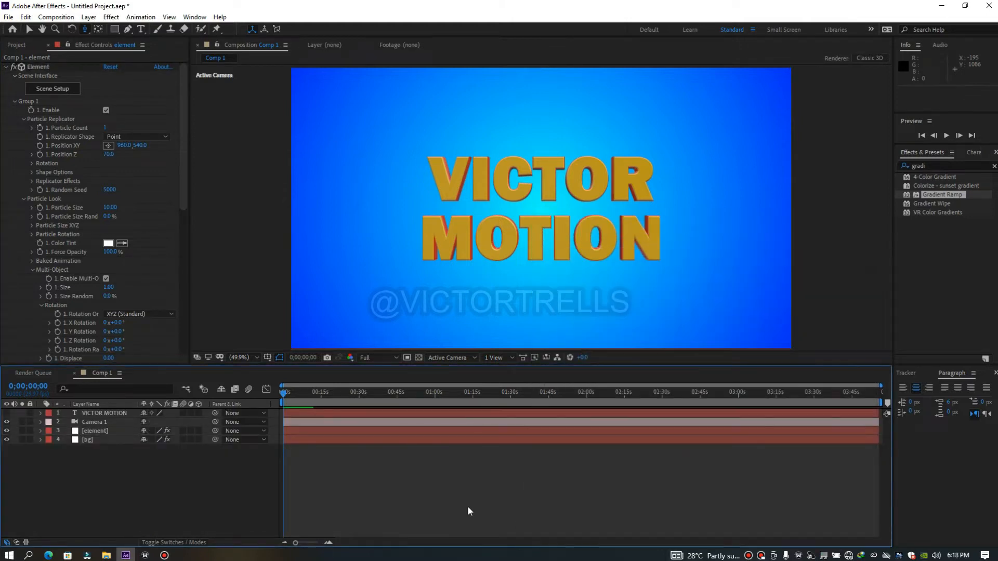
left_click(39, 154)
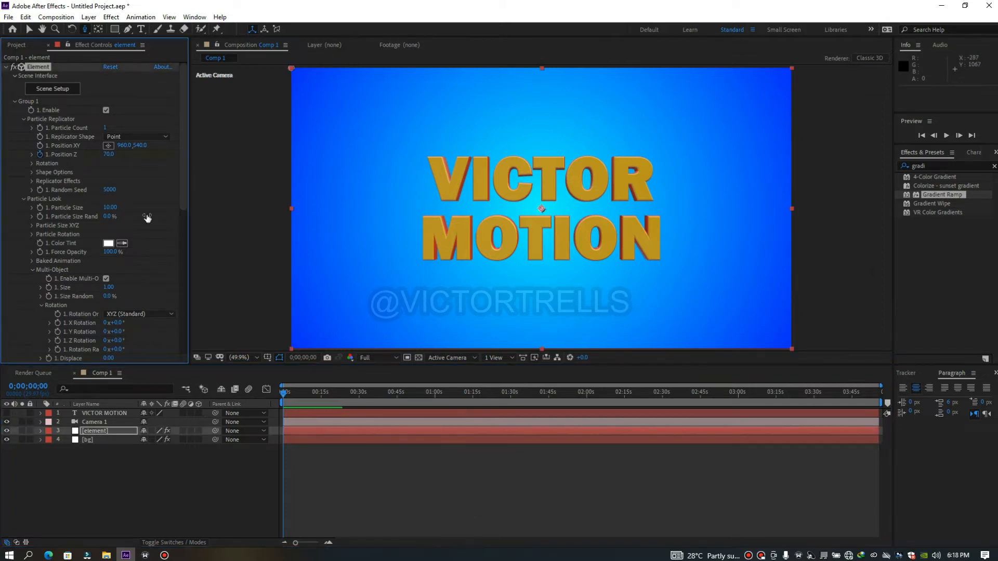
Reveal the element layer's Position Z keyframe and move it near the composition's end at 0;03;45;14
key("u")
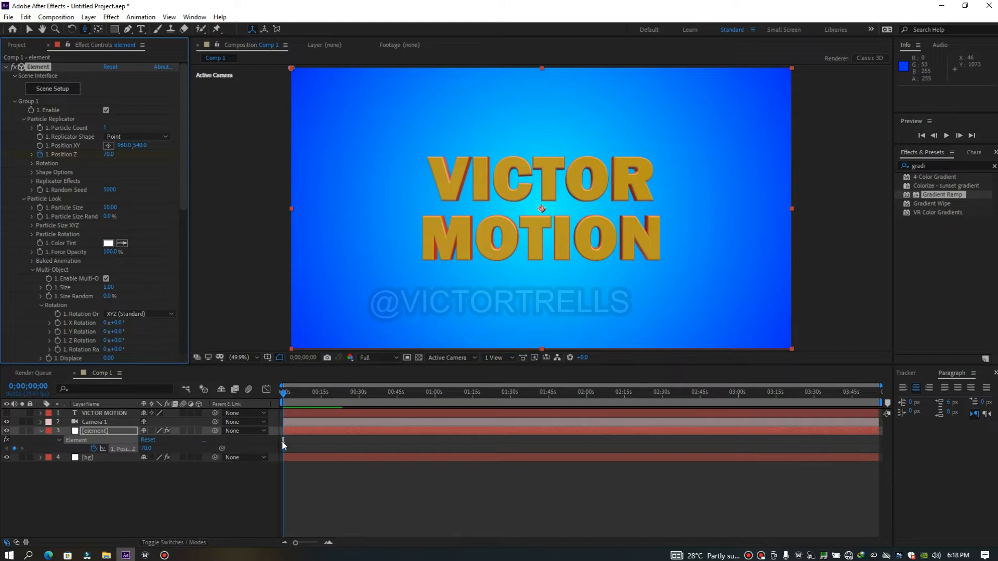
left_click_drag(284, 447, 642, 466)
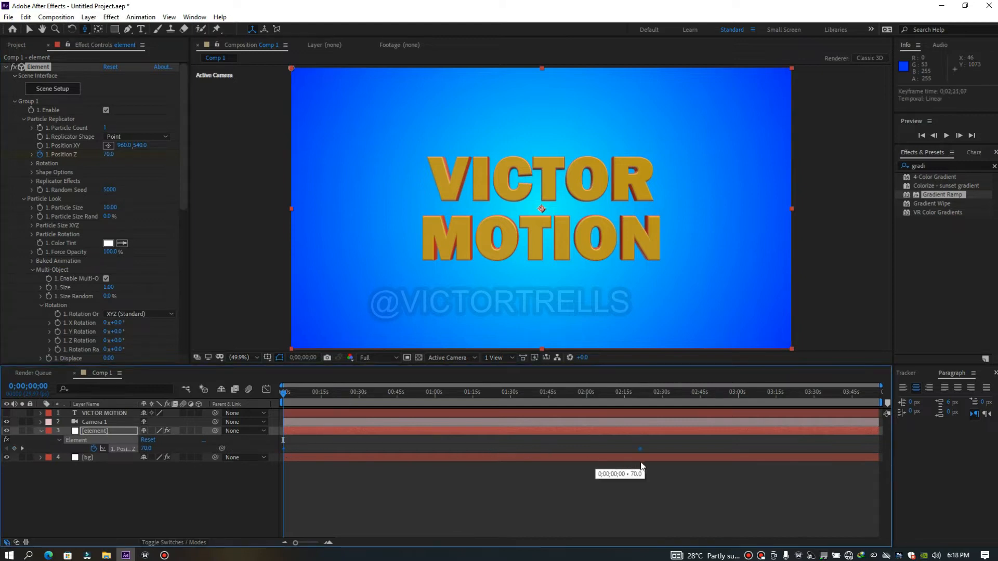
left_click_drag(528, 392, 846, 415)
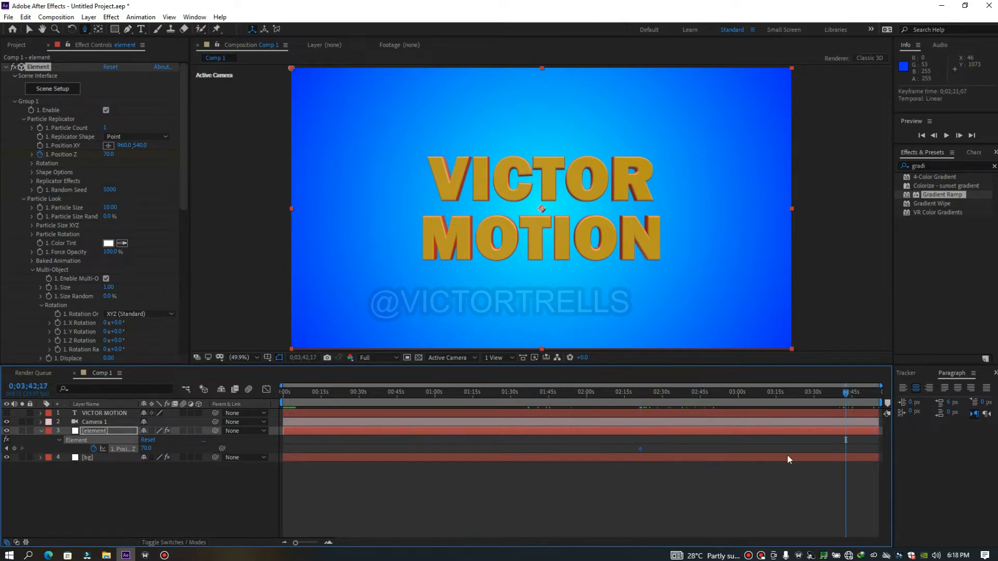
left_click_drag(849, 469, 854, 464)
Keyframe Position Z at -1230 on the first frame and preview the text's fly-in
left_click_drag(847, 394, 260, 445)
left_click_drag(105, 154, 30, 141)
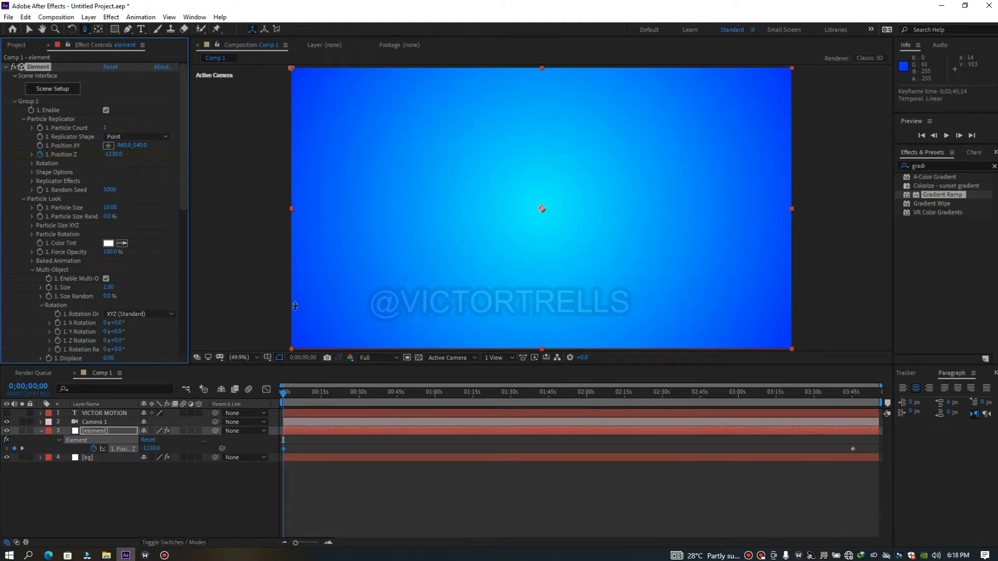
key("space")
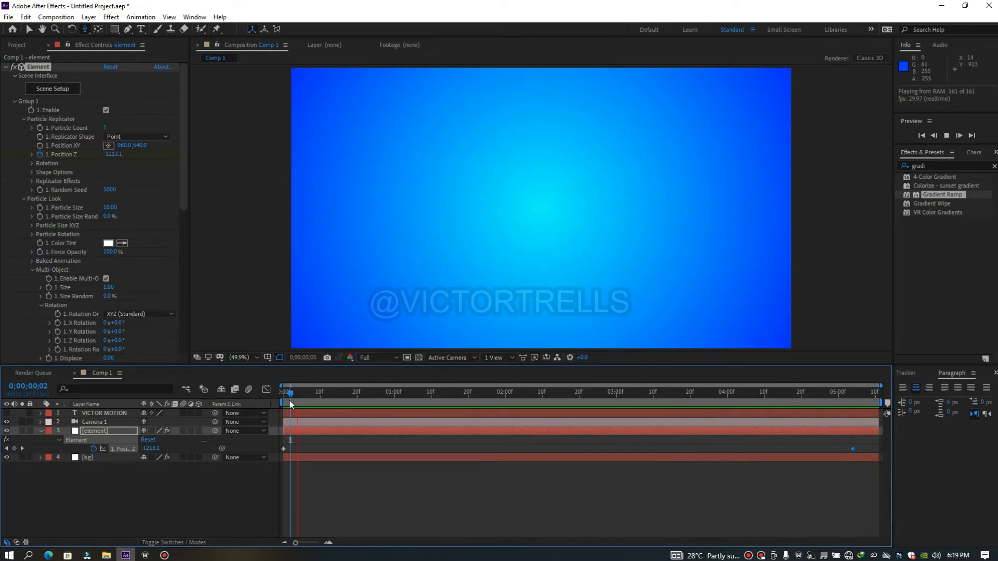
Try a random Multi-Object rotation on the letters at 0;00;03;24 and undo it
left_click_drag(290, 396, 706, 459)
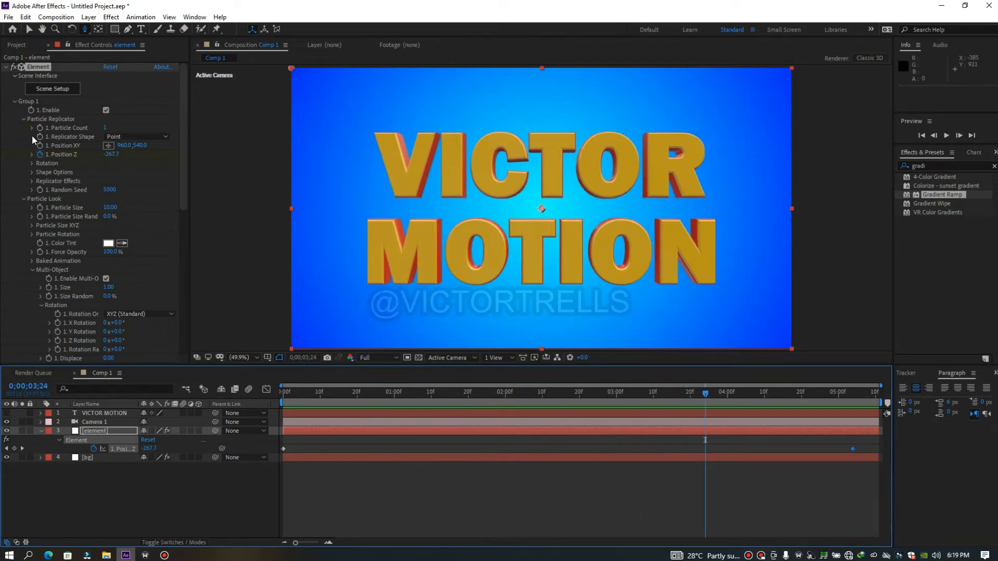
left_click(23, 119)
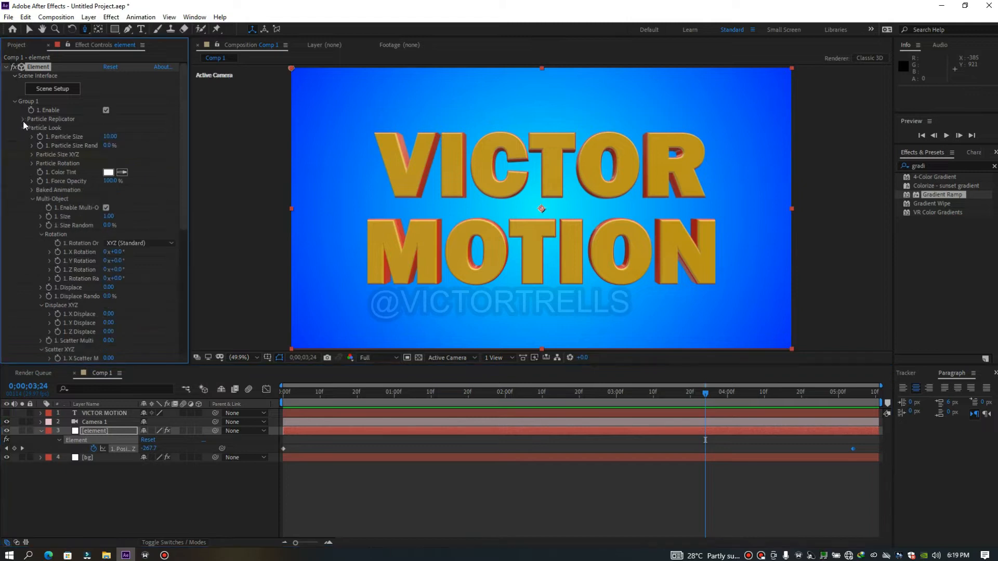
left_click_drag(185, 183, 137, 225)
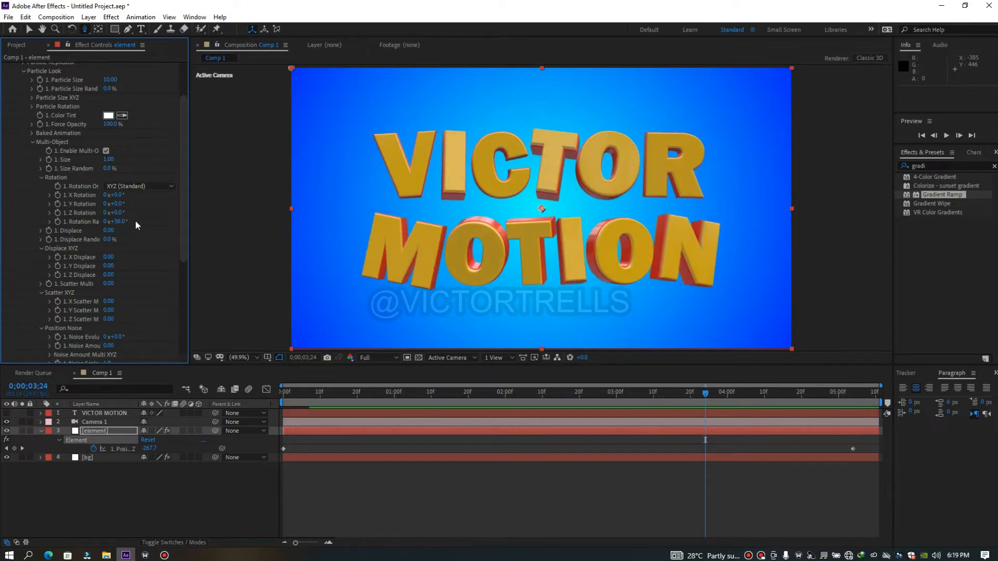
key("ctrl+z")
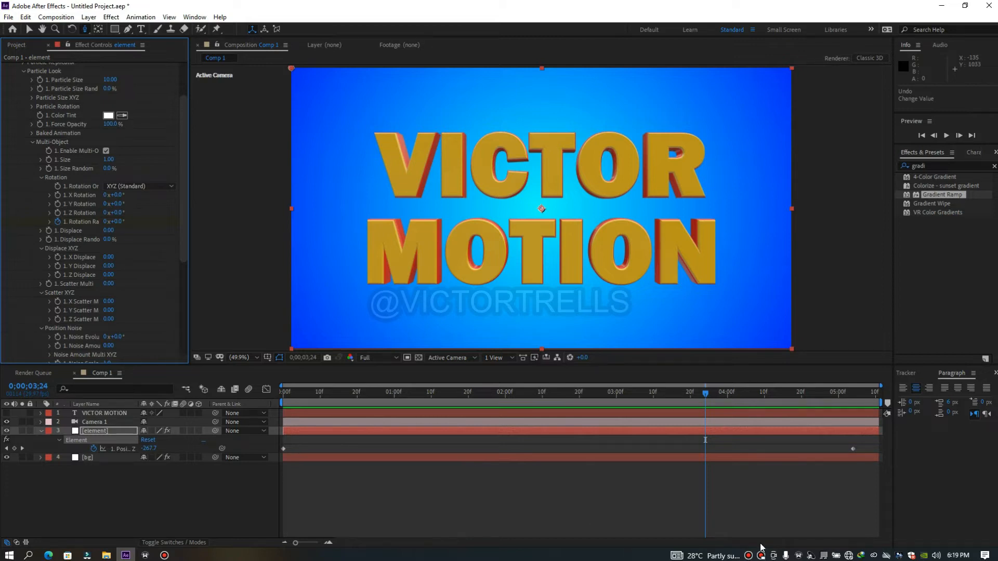
Keyframe the Multi-Object Rotation Random at 0° and move that keyframe to 0;00;05;04, in line with the last Position Z keyframe
left_click(57, 221)
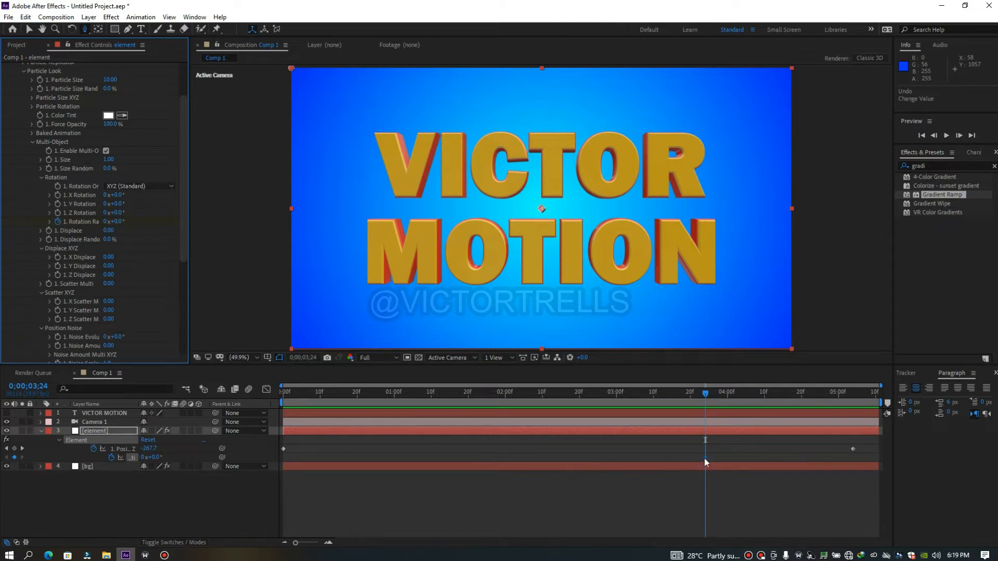
left_click_drag(705, 457, 854, 460)
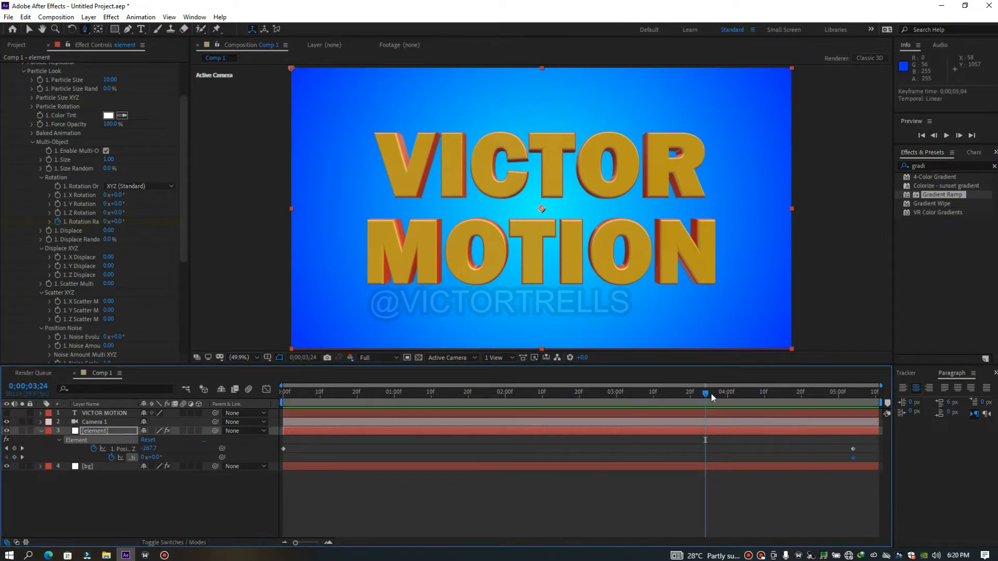
Keyframe the Multi-Object Rotation Random at 143° on the first frame and preview the animation
left_click_drag(707, 394, 685, 455)
left_click_drag(115, 222, 191, 221)
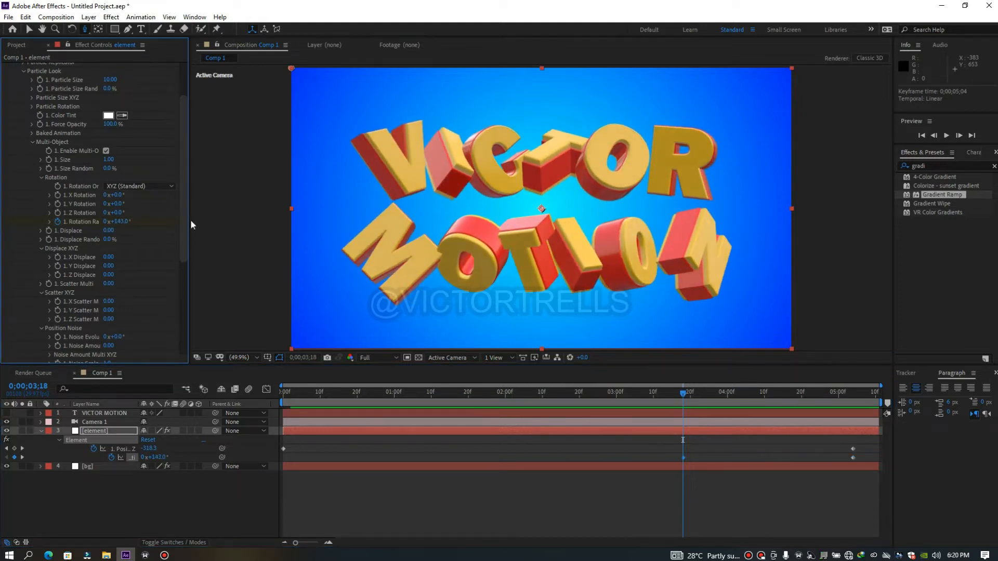
left_click_drag(683, 458, 284, 463)
left_click(283, 395)
key("space")
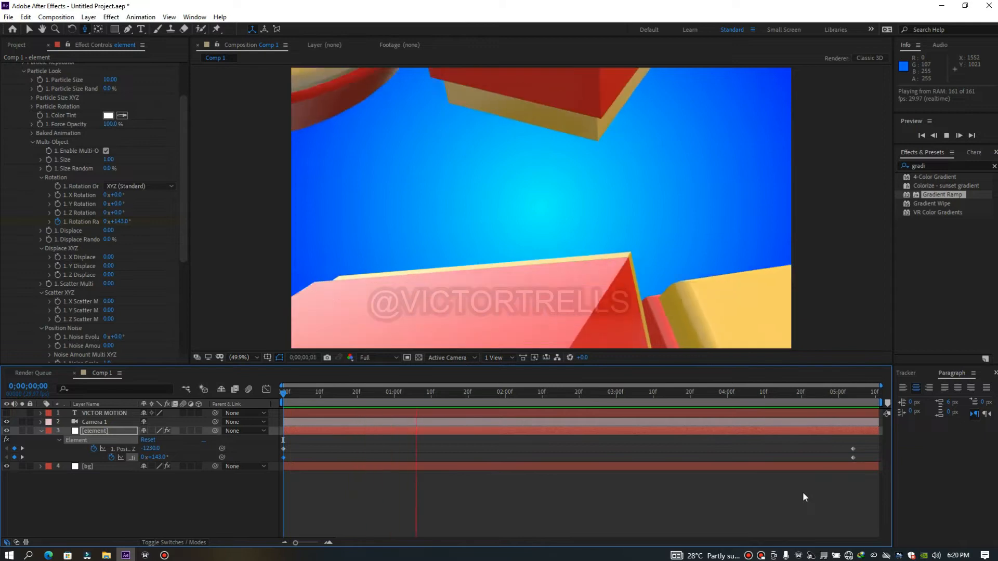
Try Multi-Object X Scatter and Displace Random on the letters at 0;00;03;09, undoing each change
left_click_drag(284, 395, 653, 429)
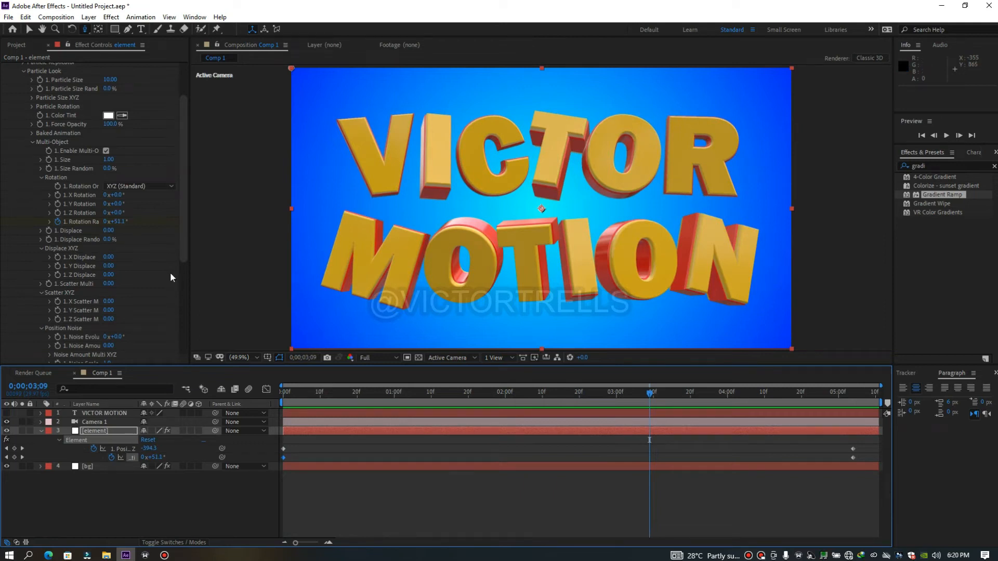
left_click_drag(109, 301, 121, 298)
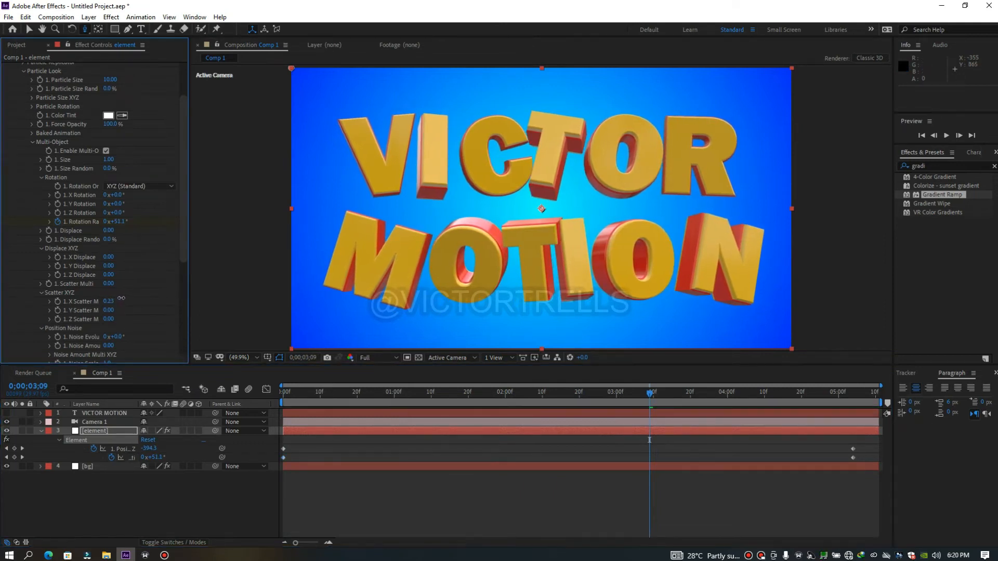
key("ctrl+z")
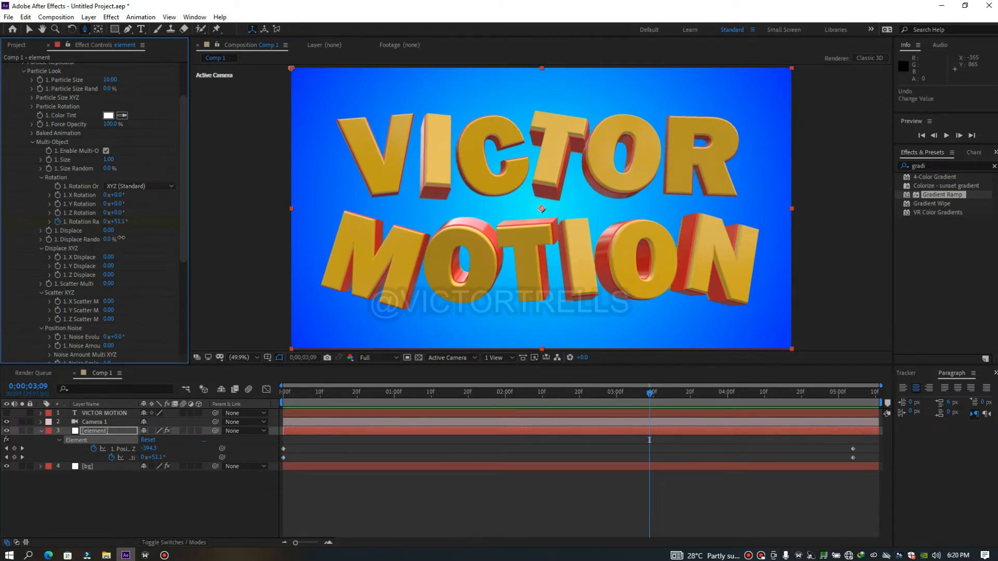
left_click_drag(129, 236, 135, 236)
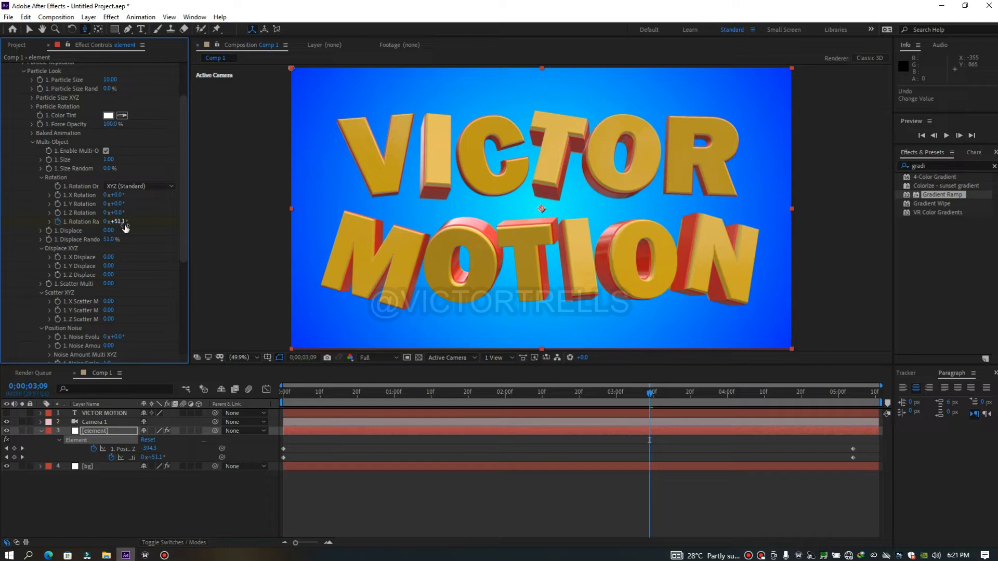
key("ctrl+z")
Keyframe the Multi-Object Y Rotation from 41° on the first frame to 0° at 0;00;05;04
left_click_drag(126, 205, 139, 204)
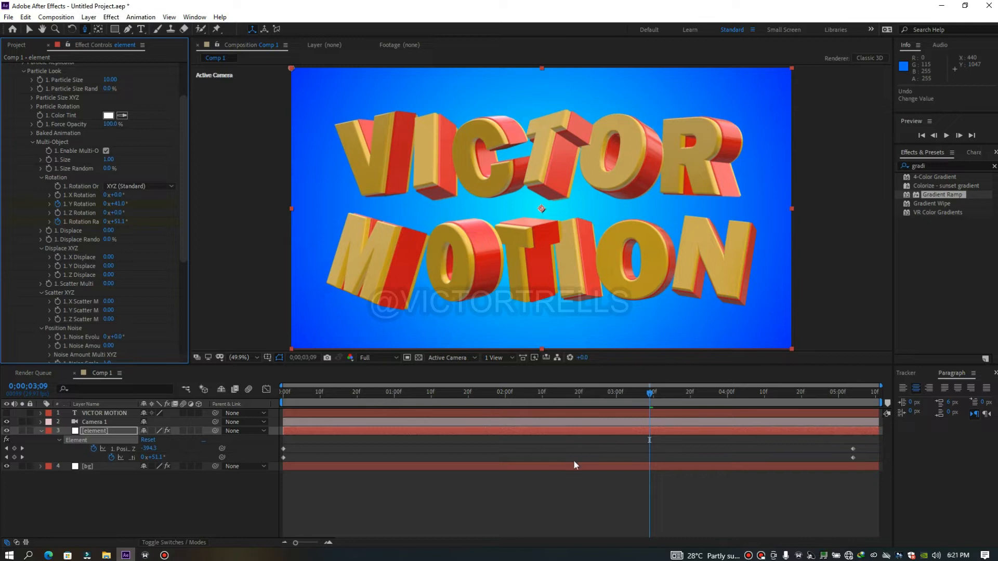
key("u")
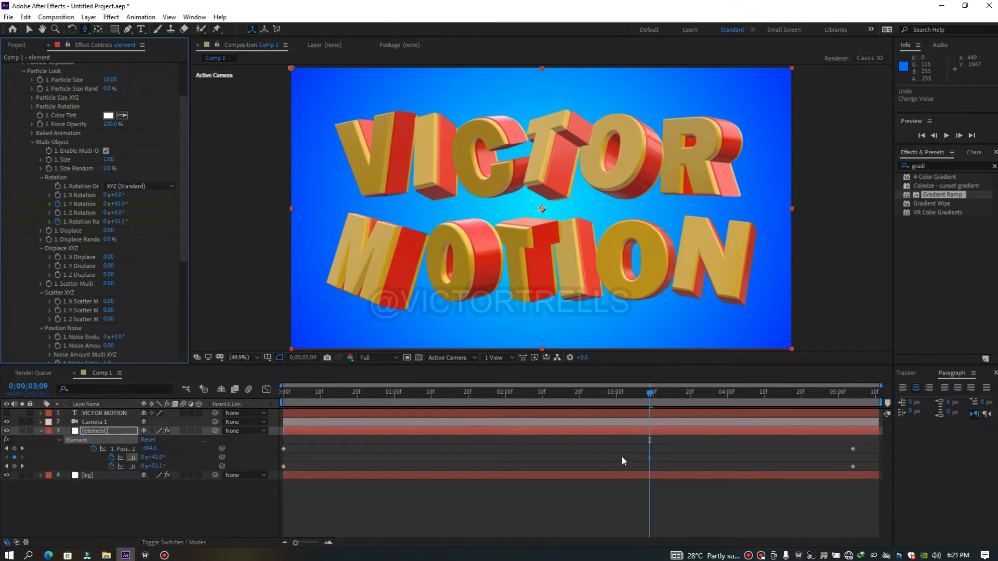
left_click_drag(649, 457, 284, 463)
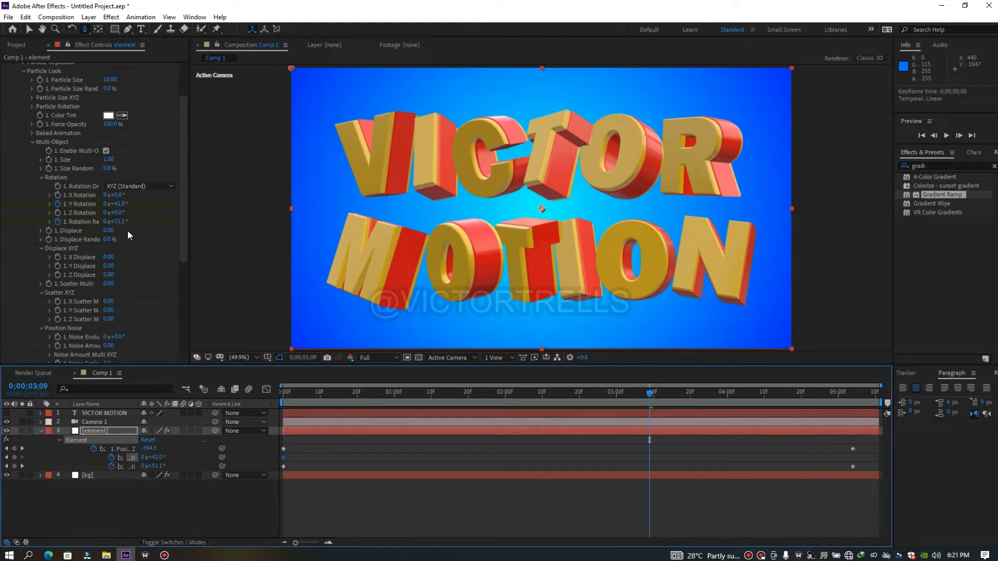
left_click(120, 205)
type("00")
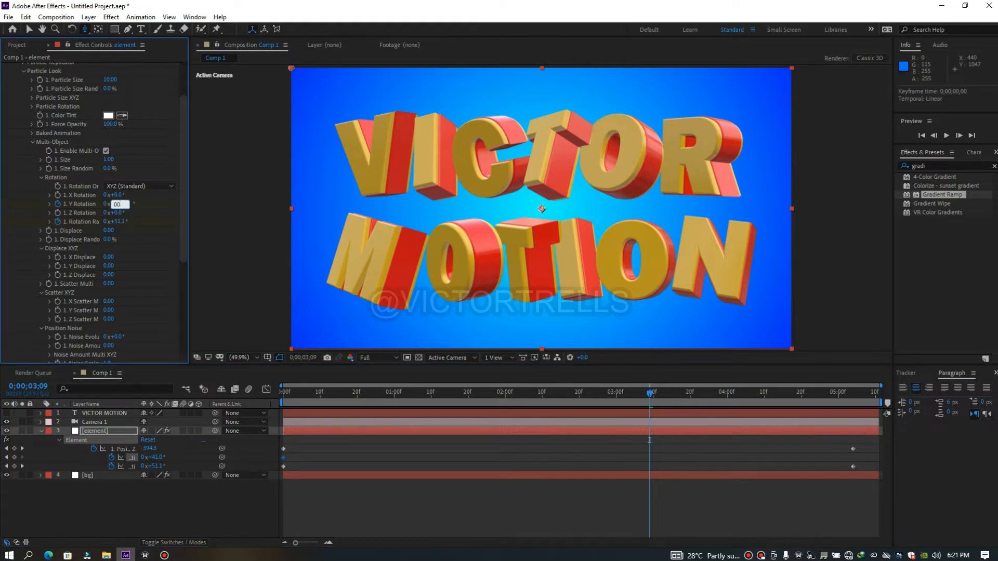
key("Return")
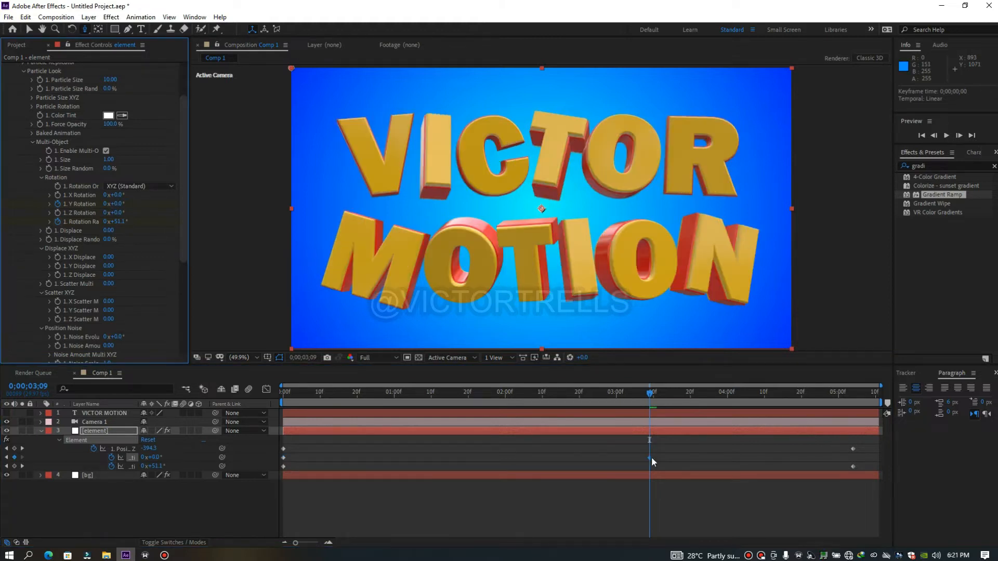
left_click_drag(650, 457, 853, 473)
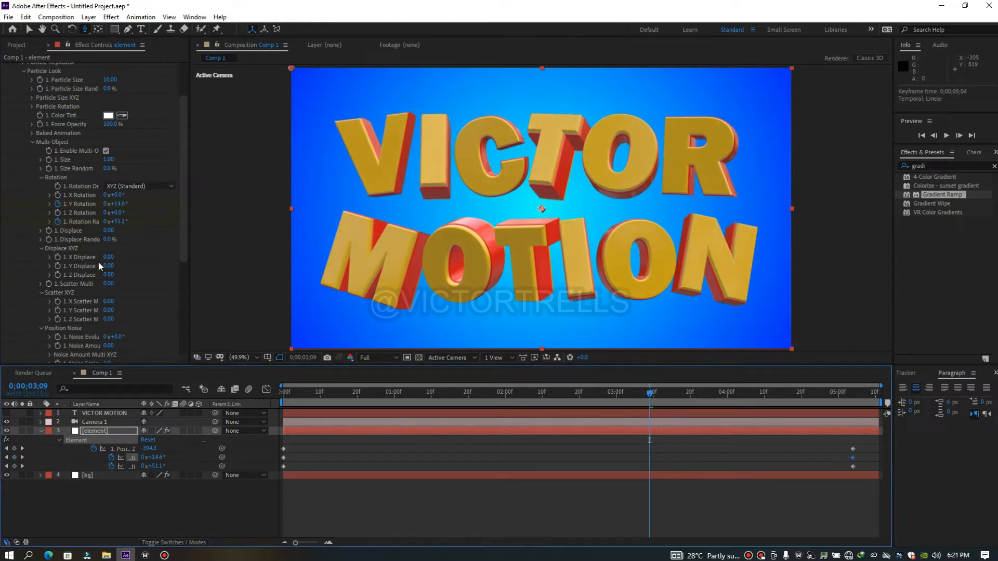
Keyframe the Multi-Object X Displace from 0.37 on the first frame to 0 at 0;00;05;04 and preview the animation
left_click_drag(108, 257, 113, 257)
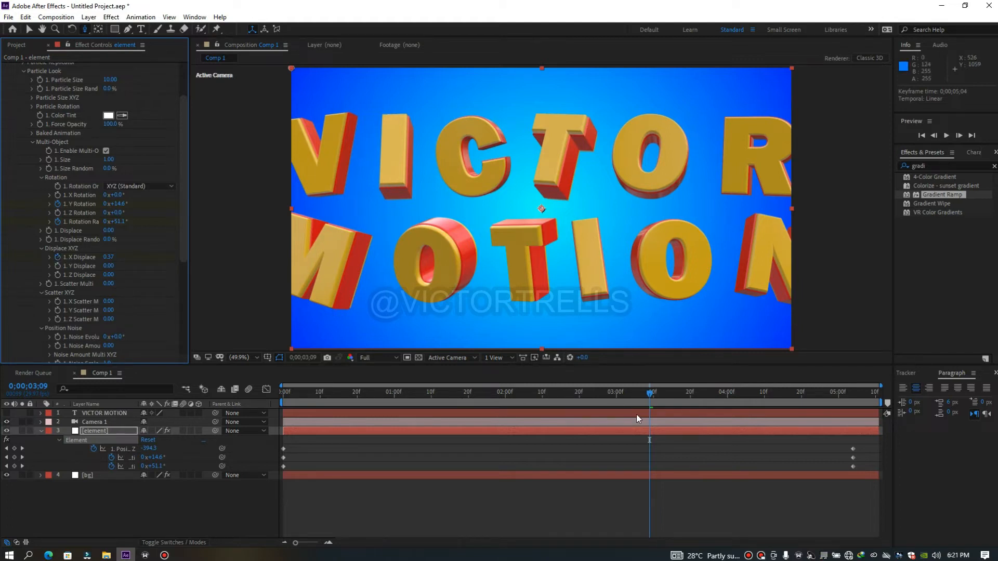
key("u")
key("u")
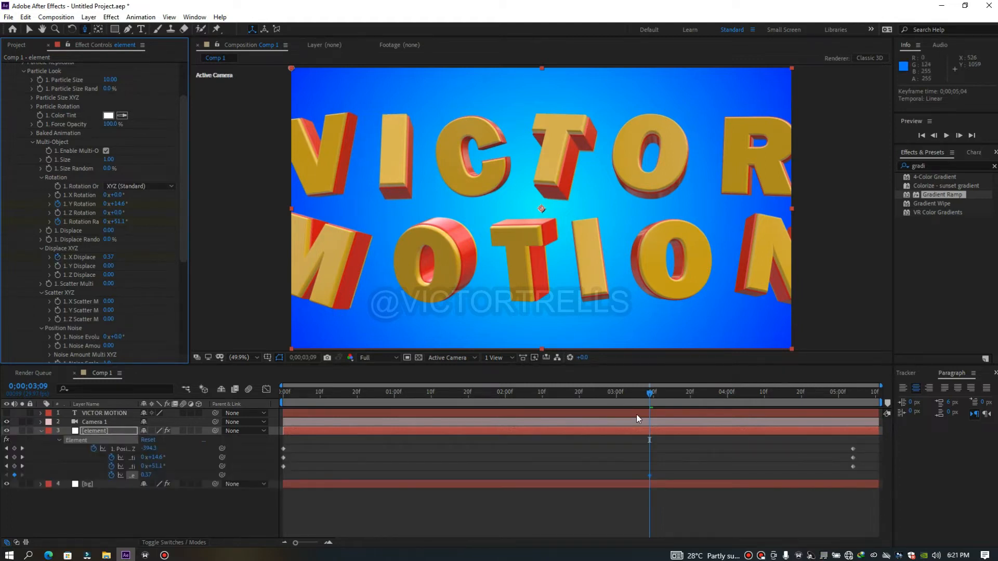
left_click_drag(649, 476, 472, 476)
left_click_drag(288, 472, 283, 475)
left_click(108, 257)
left_click_drag(642, 395, 853, 453)
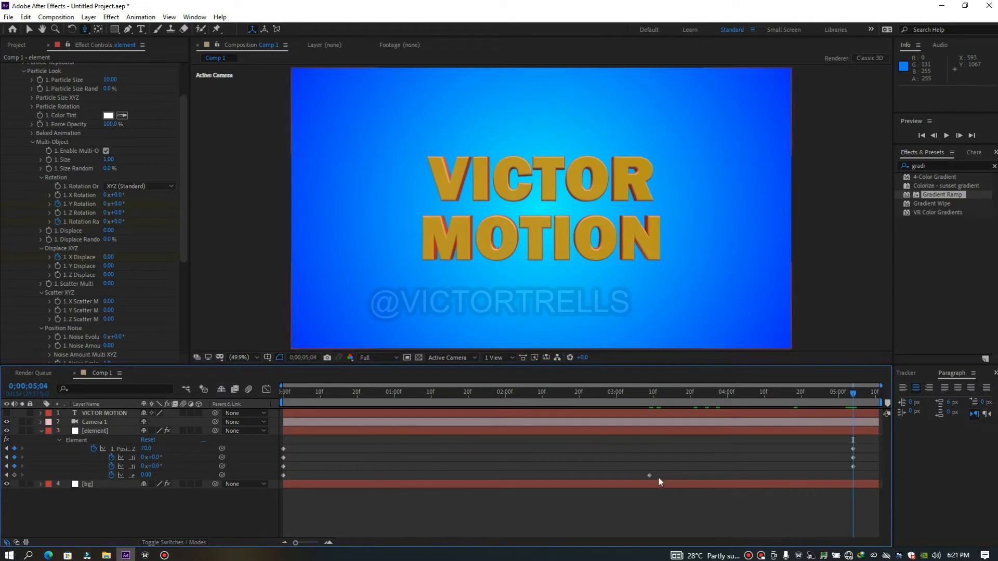
left_click_drag(650, 476, 854, 476)
left_click_drag(852, 391, 236, 481)
key("space")
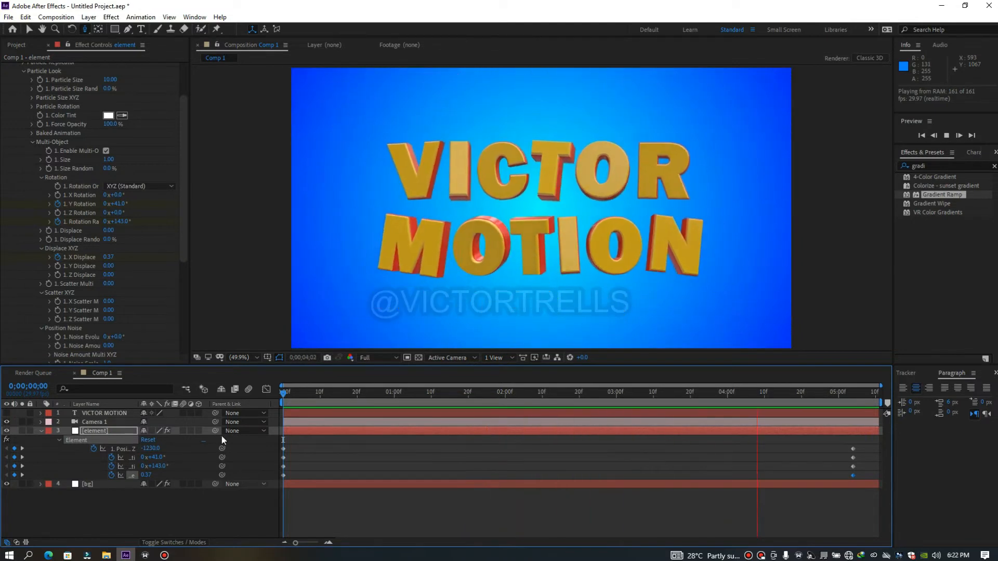
Try scattering the letters in X, Y and Z at 0;00;03;13 and undo all three scatter changes
left_click_drag(289, 391, 665, 425)
left_click(186, 223)
scroll(187, 247, "down", 3)
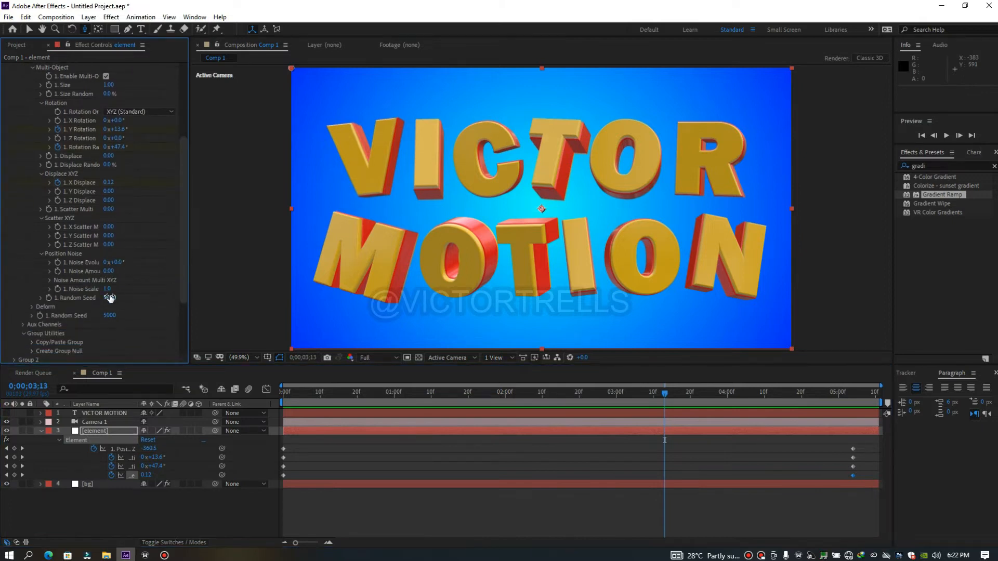
left_click_drag(112, 229, 188, 232)
left_click_drag(108, 236, 200, 232)
left_click_drag(110, 245, 264, 236)
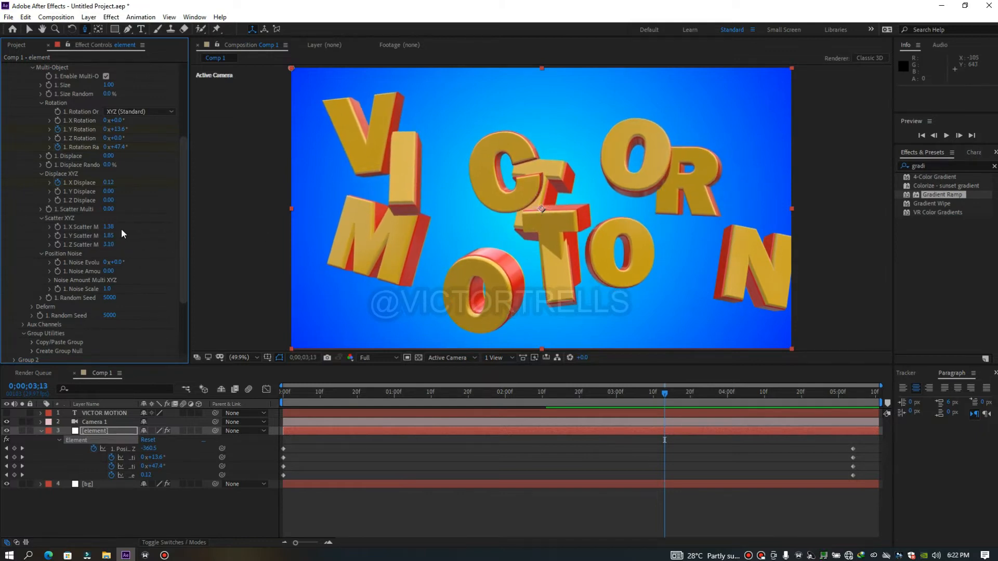
key("ctrl+z")
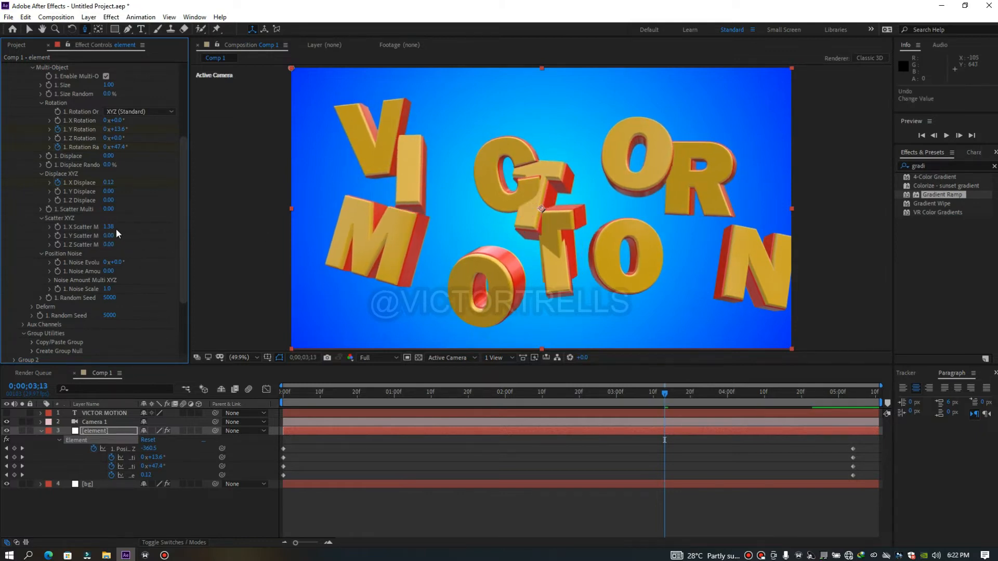
key("ctrl+z")
key("ctrl+z")
Keyframe the Multi-Object Z Scatter from 10.08 on the first frame to 0 at 0;00;05;04 and preview the animation
left_click_drag(209, 238, 613, 219)
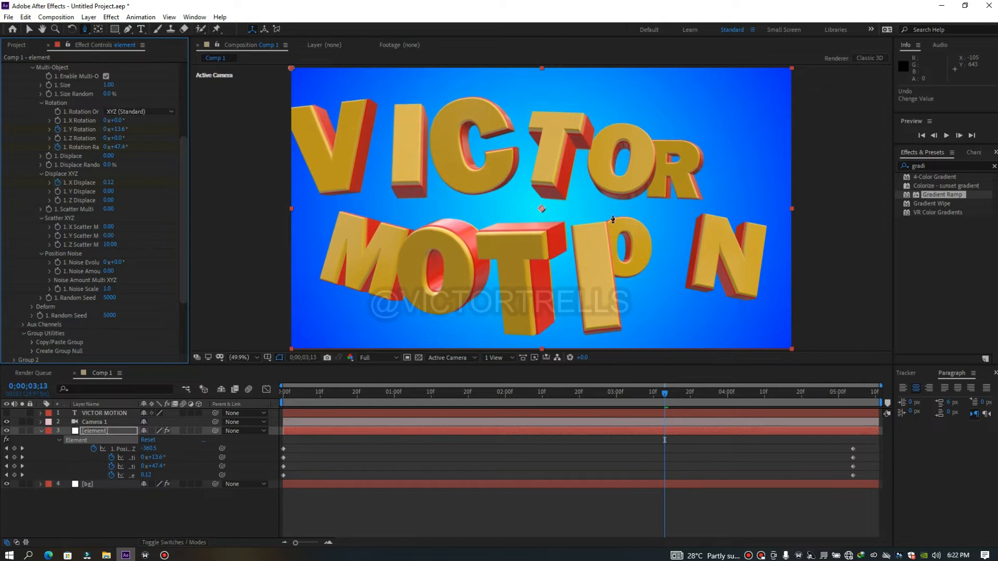
left_click(57, 245)
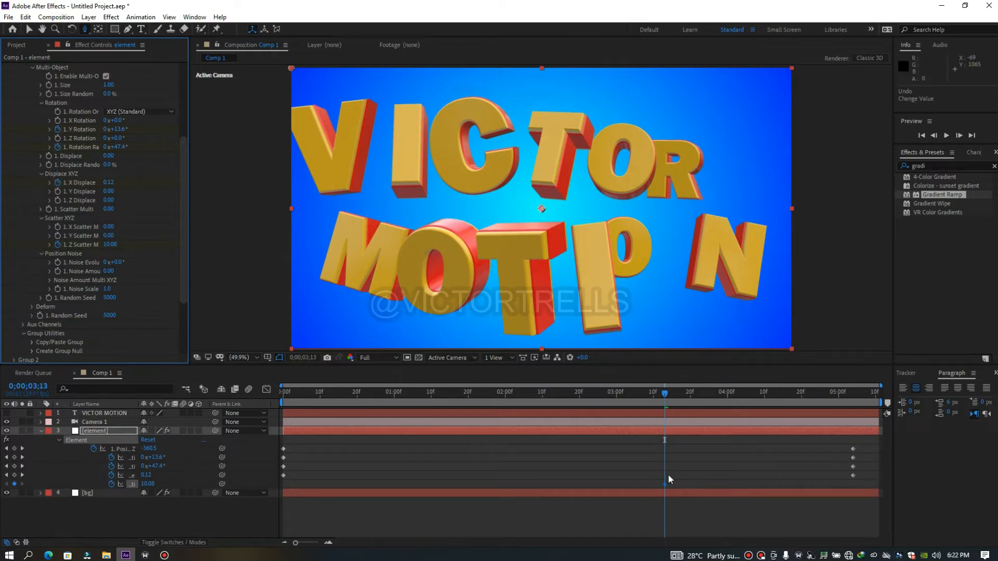
left_click_drag(664, 484, 378, 498)
left_click_drag(282, 485, 261, 459)
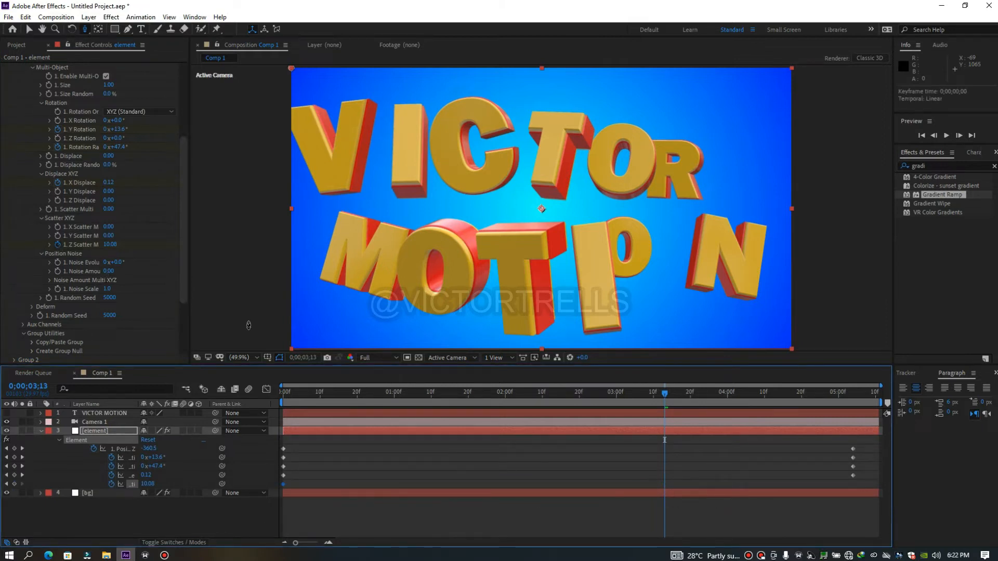
left_click(109, 244)
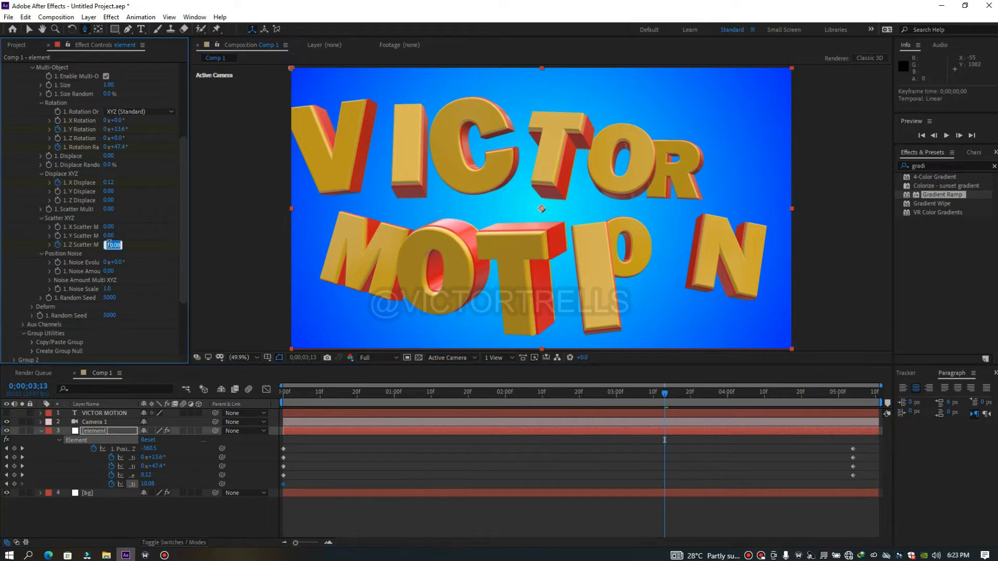
type("0")
left_click(671, 483)
left_click_drag(665, 483, 853, 489)
left_click_drag(666, 392, 601, 393)
key("space")
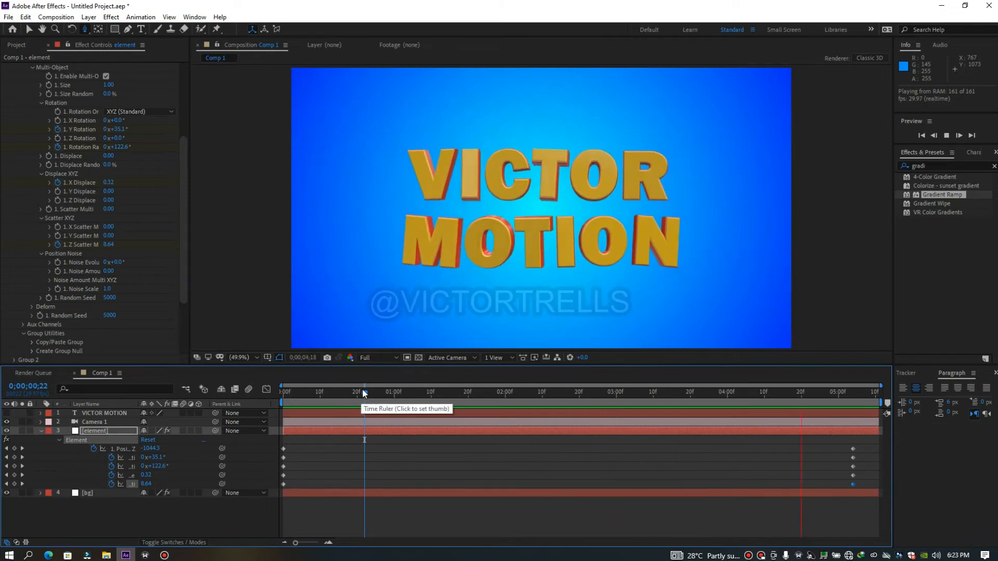
key("space")
Try a Deform Offset X on the text at 0;00;05;06 and undo it
left_click_drag(661, 450, 859, 470)
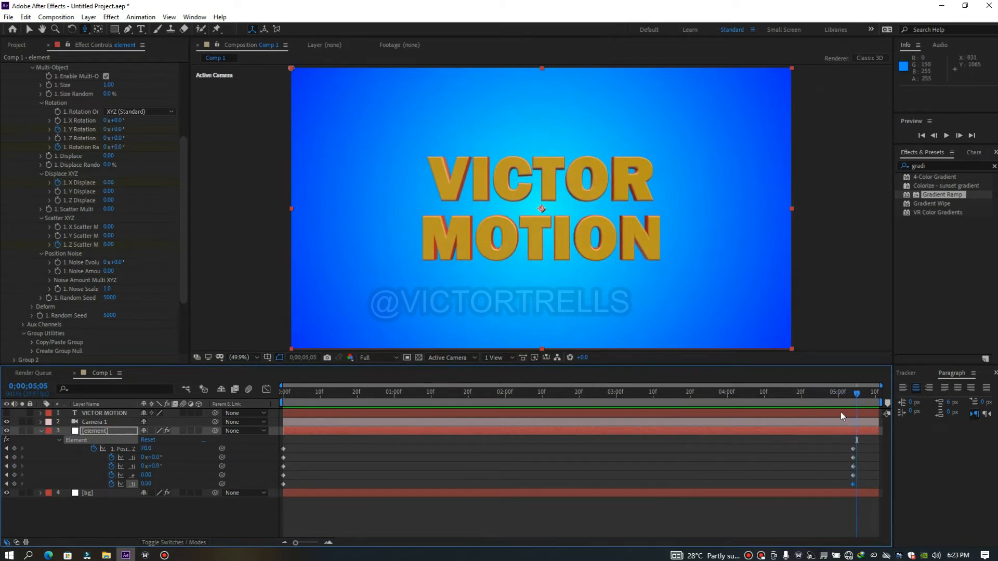
left_click(860, 395)
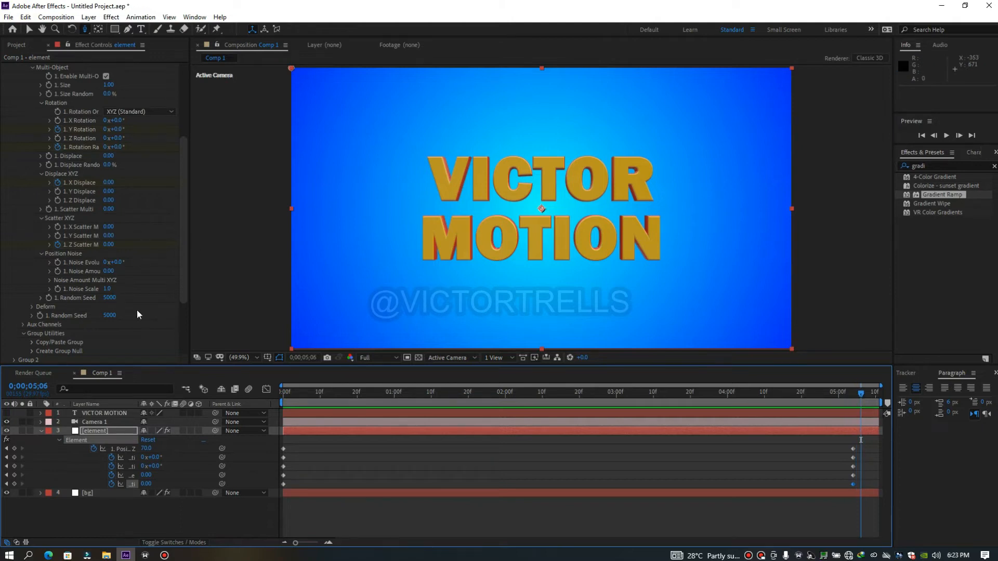
left_click_drag(183, 288, 186, 323)
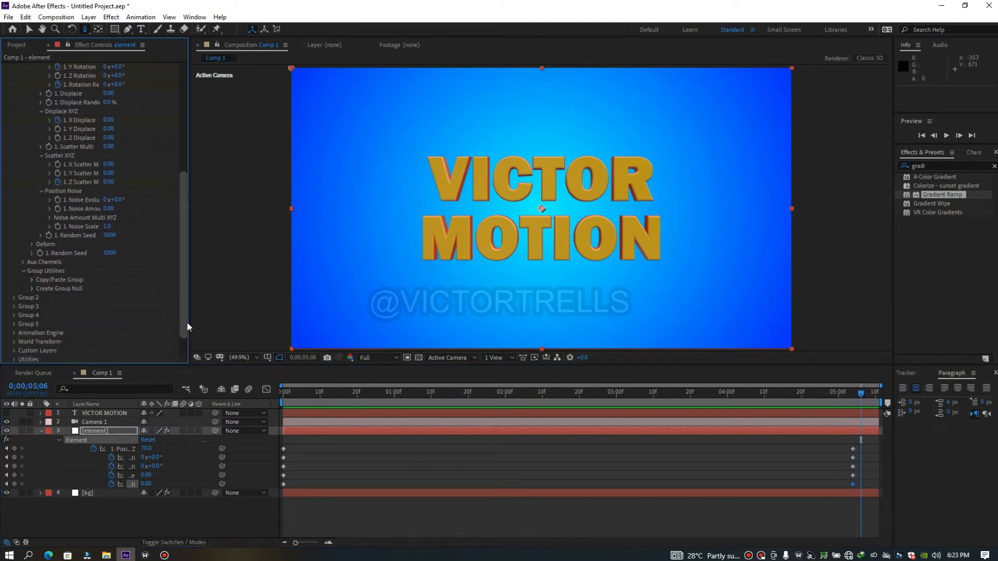
left_click(30, 244)
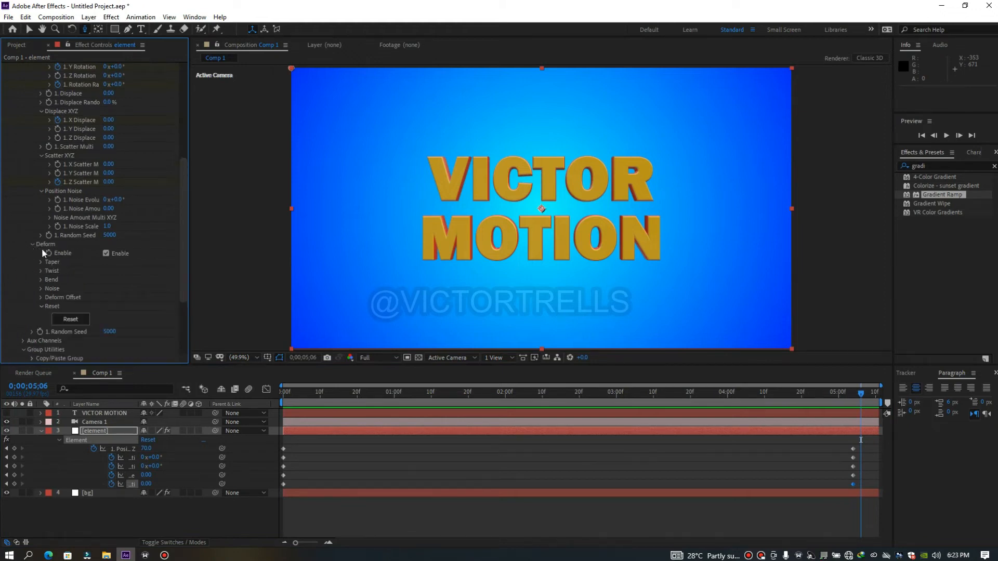
left_click(40, 298)
left_click_drag(108, 307, 116, 306)
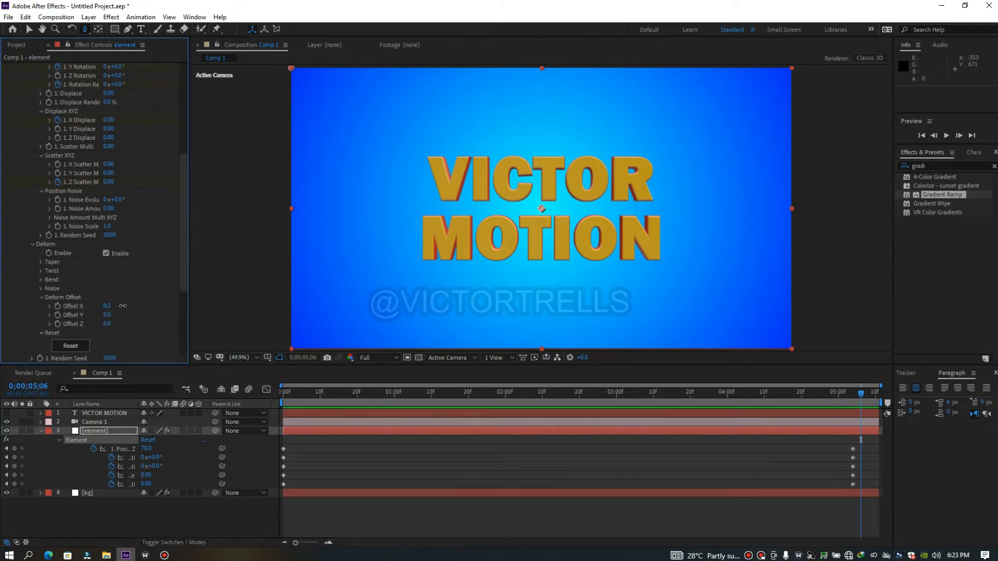
key("ctrl+z")
Enable the Deform Noise, try raising its Intensity and undo the intensity change
left_click(41, 288)
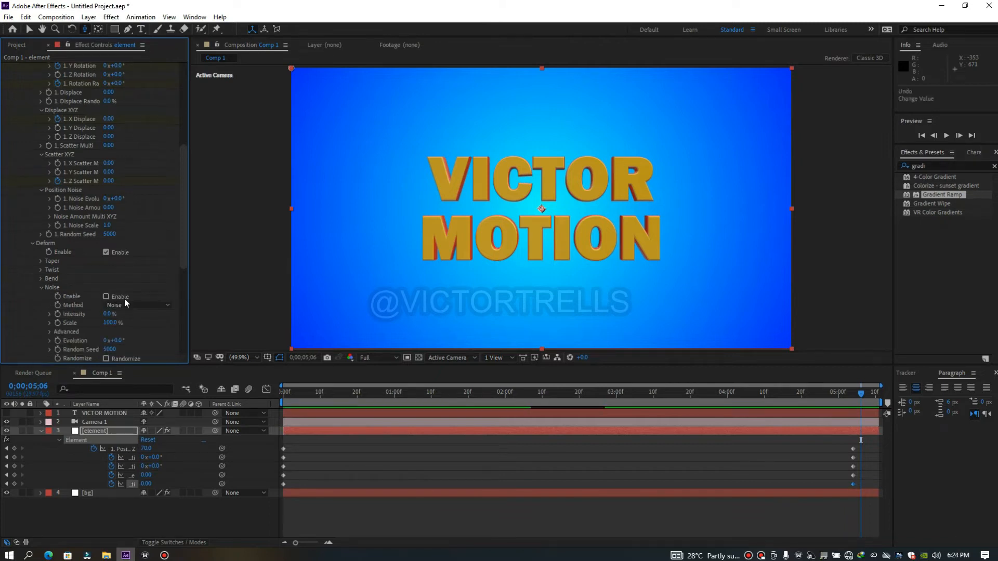
left_click(106, 296)
left_click_drag(109, 314, 128, 310)
key("ctrl+z")
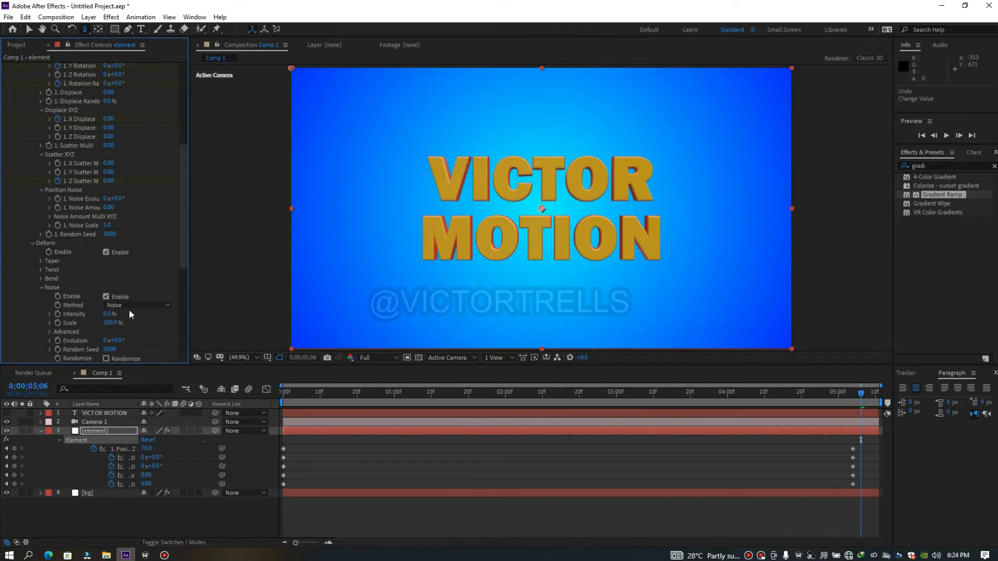
left_click(41, 277)
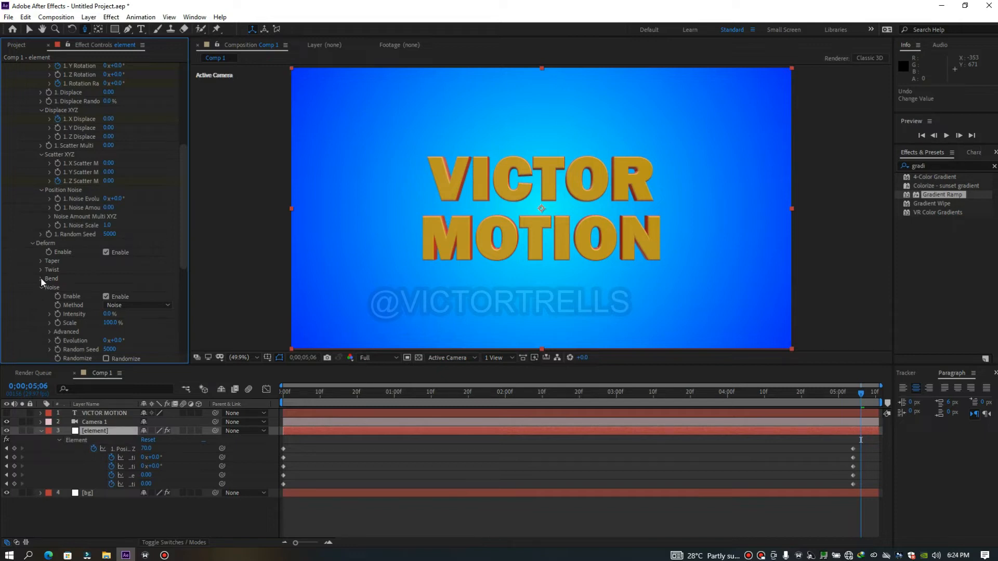
left_click(32, 243)
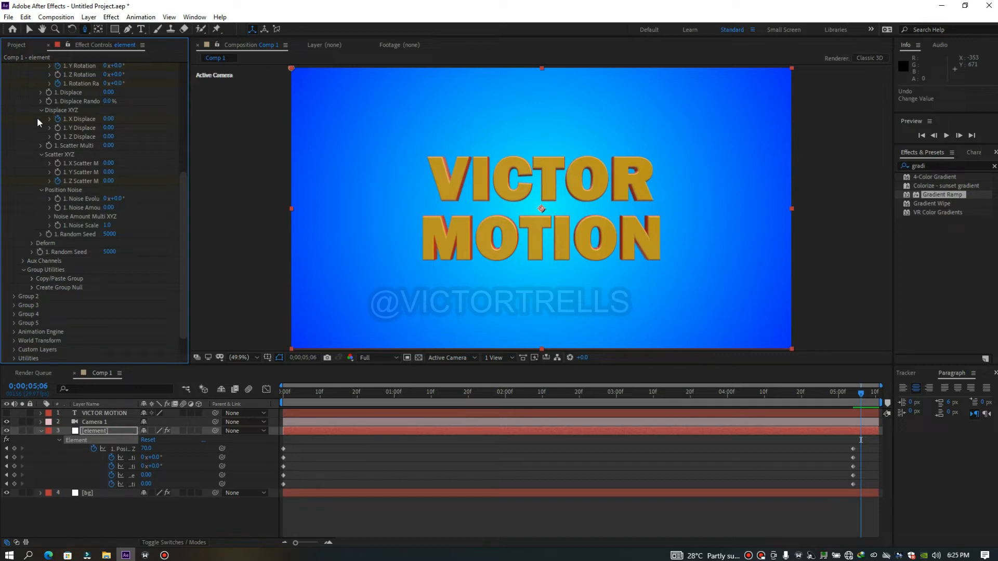
Keyframe the Deform Twist X at 0° at 0;00;05;04, in line with the other end keyframes
scroll(182, 197, "down", 2)
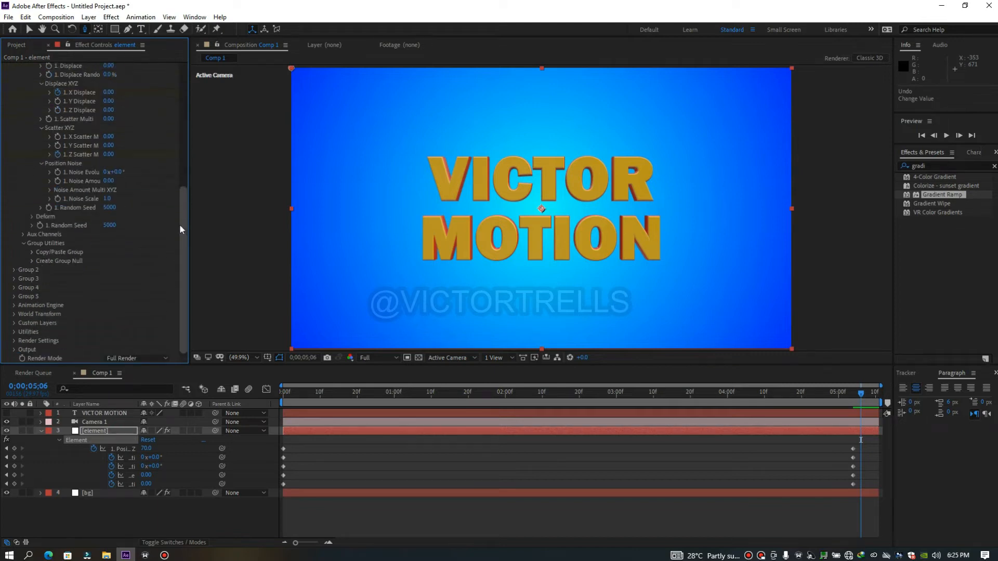
left_click(33, 216)
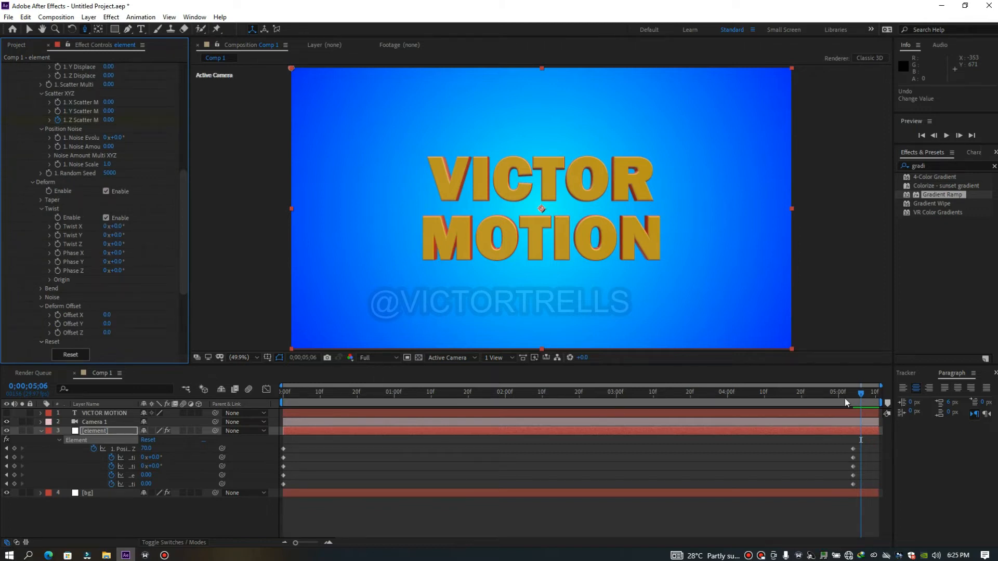
left_click_drag(863, 394, 853, 412)
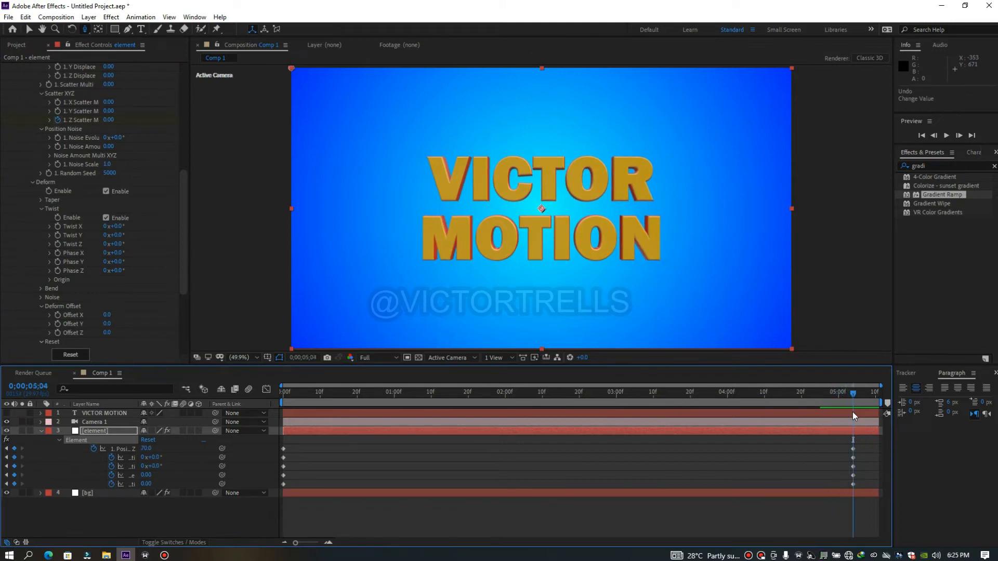
left_click(59, 229)
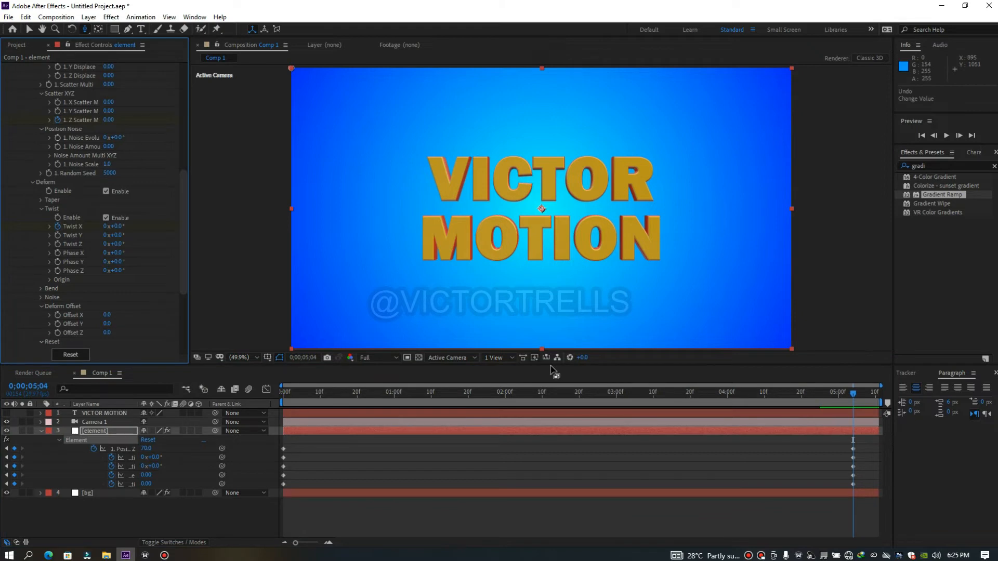
Move the element layer's end keyframes earlier to 0;00;04;24, with the Twist X keyframe at 0;00;04;20
key("u")
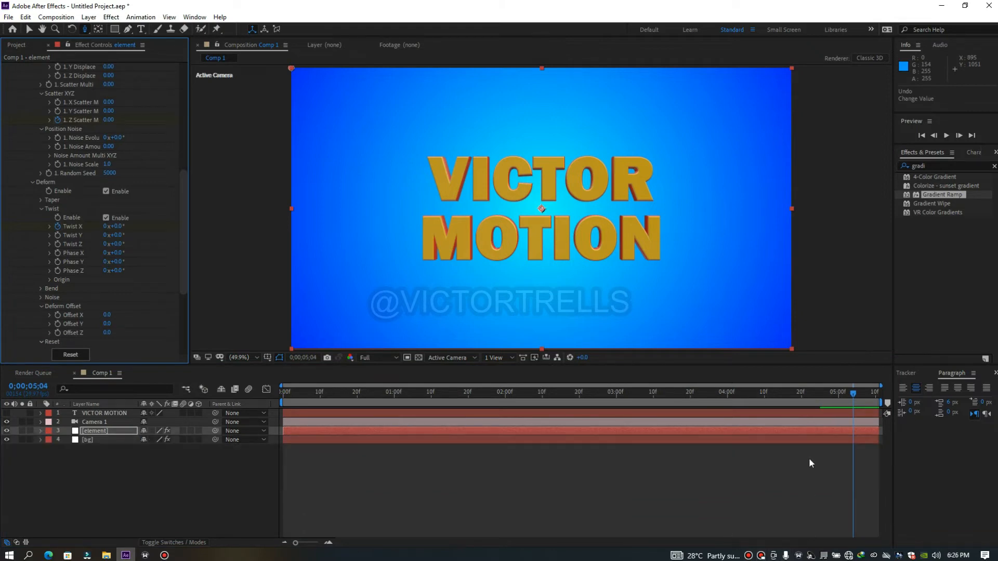
key("u")
left_click_drag(850, 492, 835, 490)
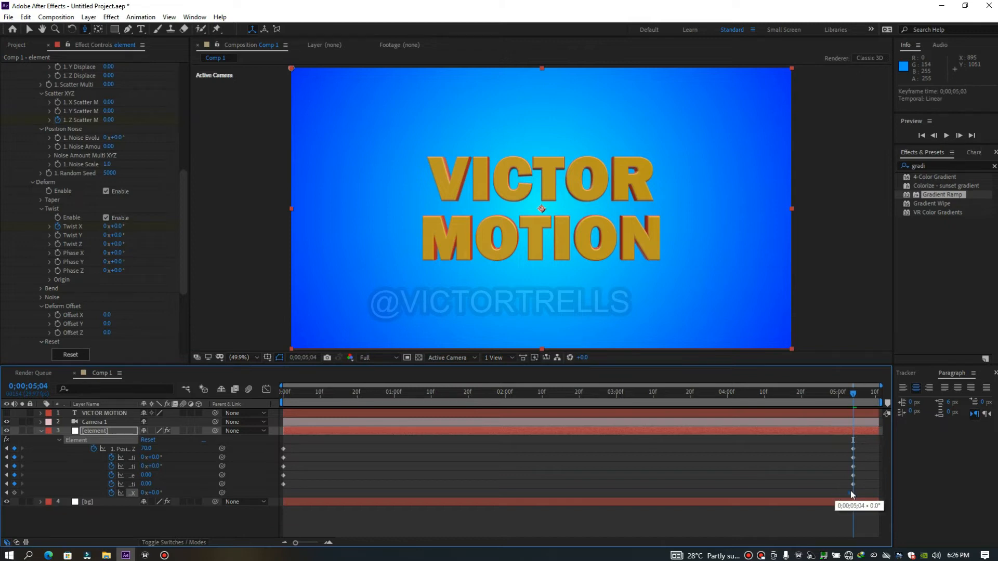
left_click_drag(845, 444, 803, 498)
Keyframe the Twist X at 44° at 0;00;04;24 and copy its 0° keyframe from 0;00;04;20 to 0;00;04;29
left_click(817, 399)
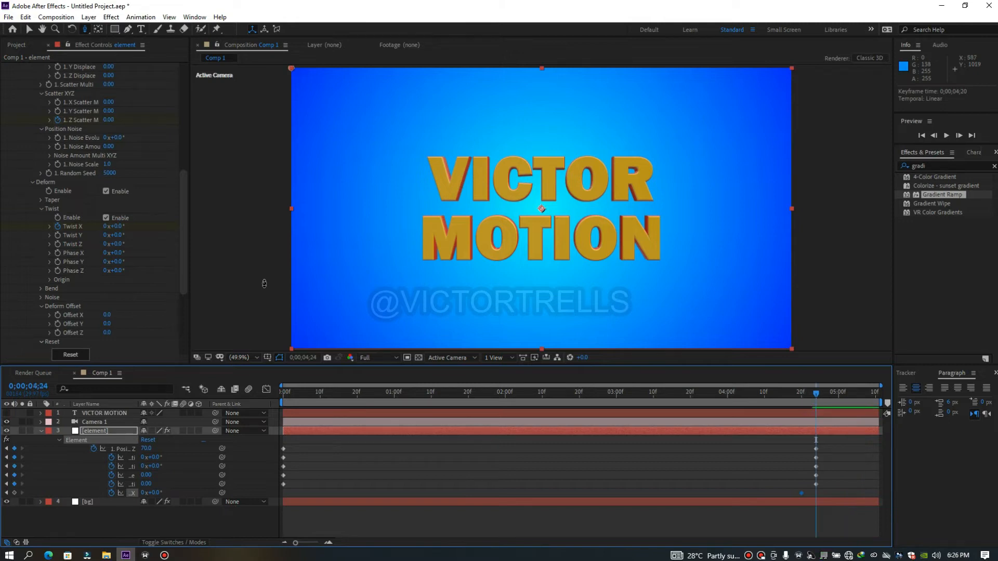
left_click_drag(120, 226, 140, 225)
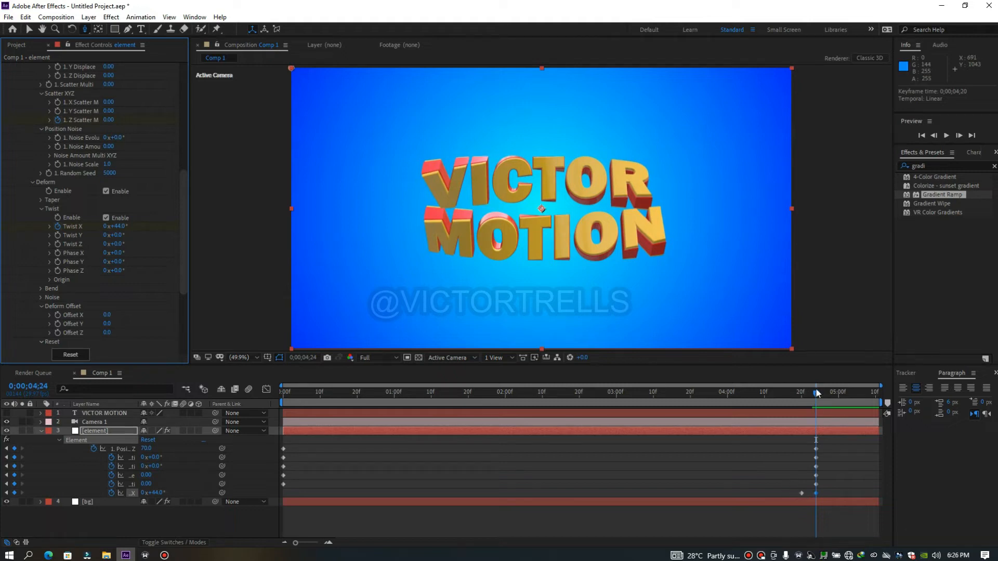
mouse_move(818, 394)
left_mouse_down()
mouse_move(840, 401)
mouse_move(817, 409)
left_mouse_up()
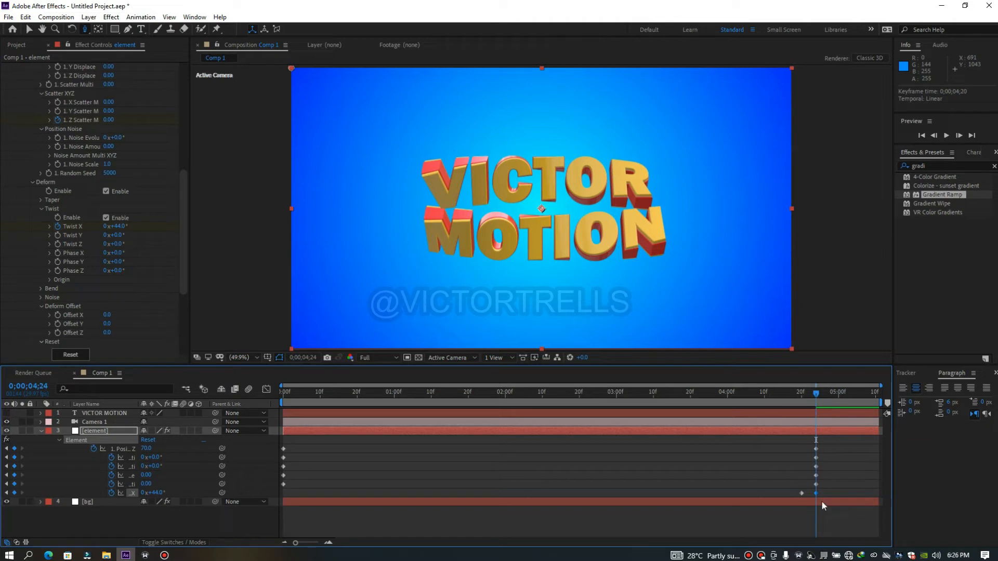
left_click(802, 494)
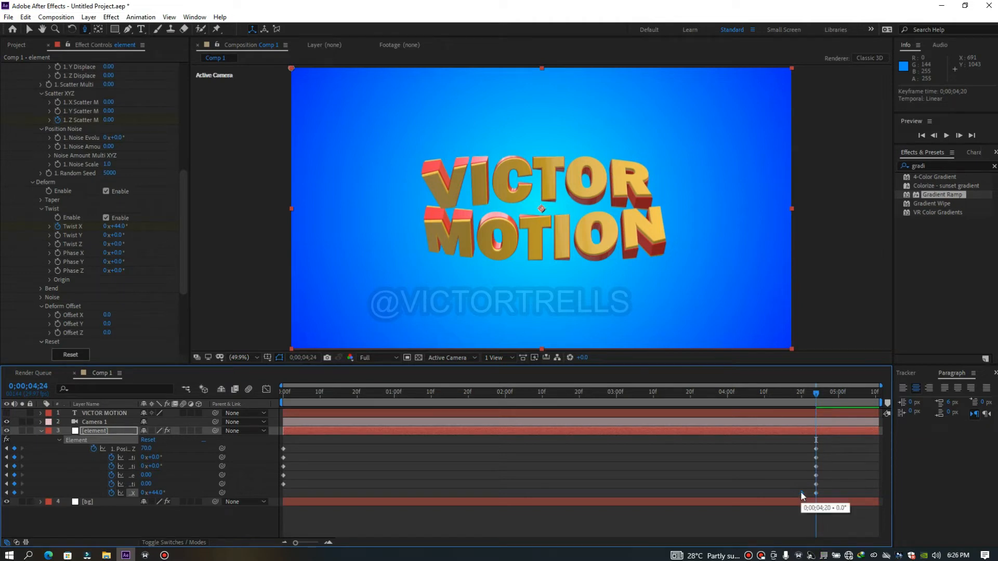
key("ctrl+c")
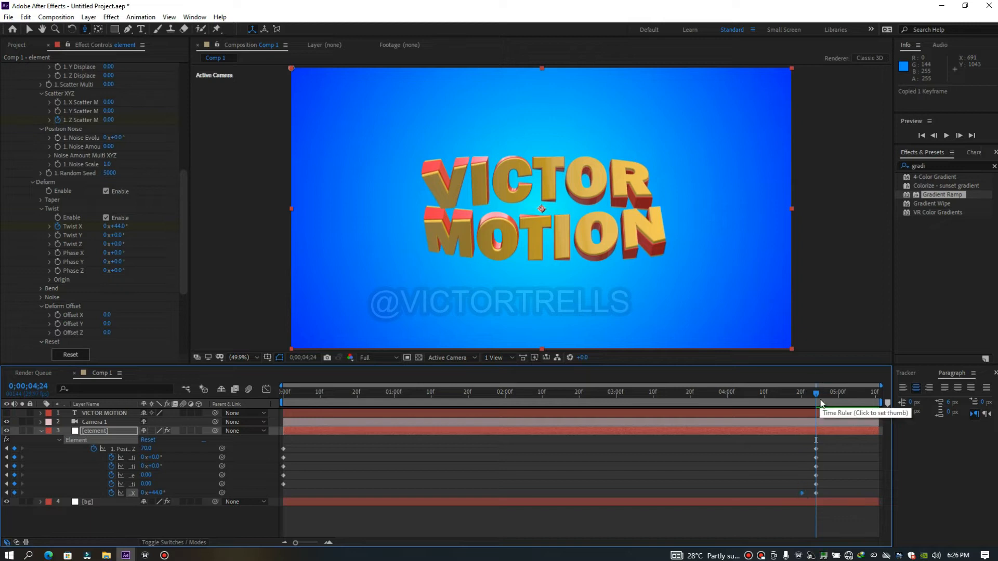
left_click_drag(817, 398, 837, 398)
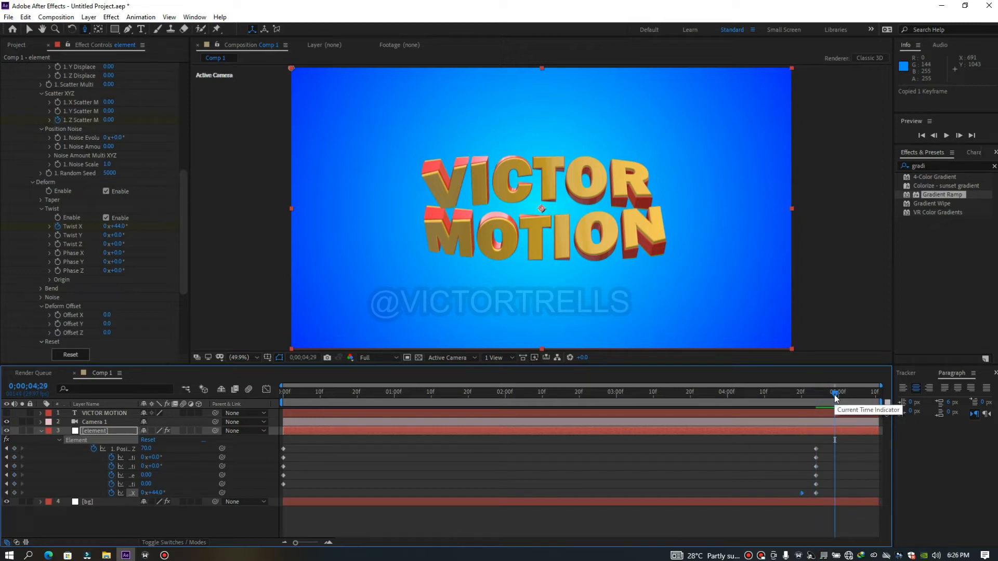
key("ctrl+v")
Preview the twist at the end of the text animation, starting from a few points shortly before it
left_click_drag(837, 398, 762, 412)
key("space")
key("space")
left_click_drag(763, 397, 647, 413)
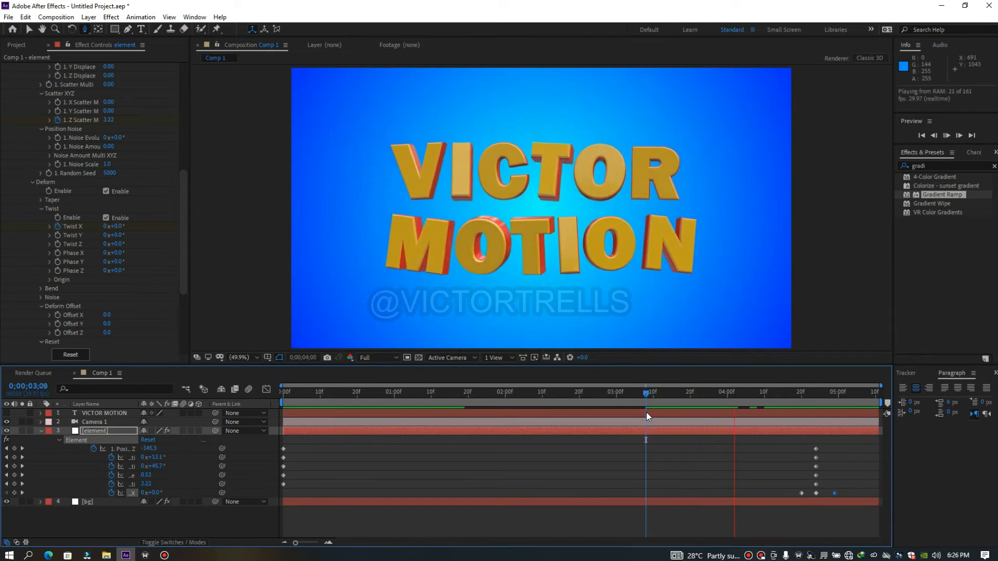
left_click_drag(645, 393, 778, 438)
key("space")
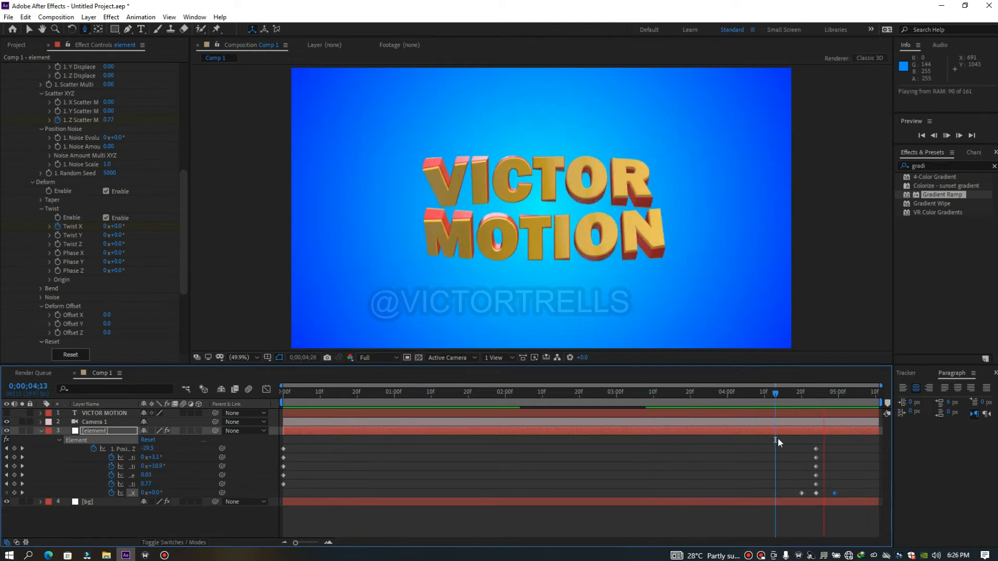
left_click(802, 408)
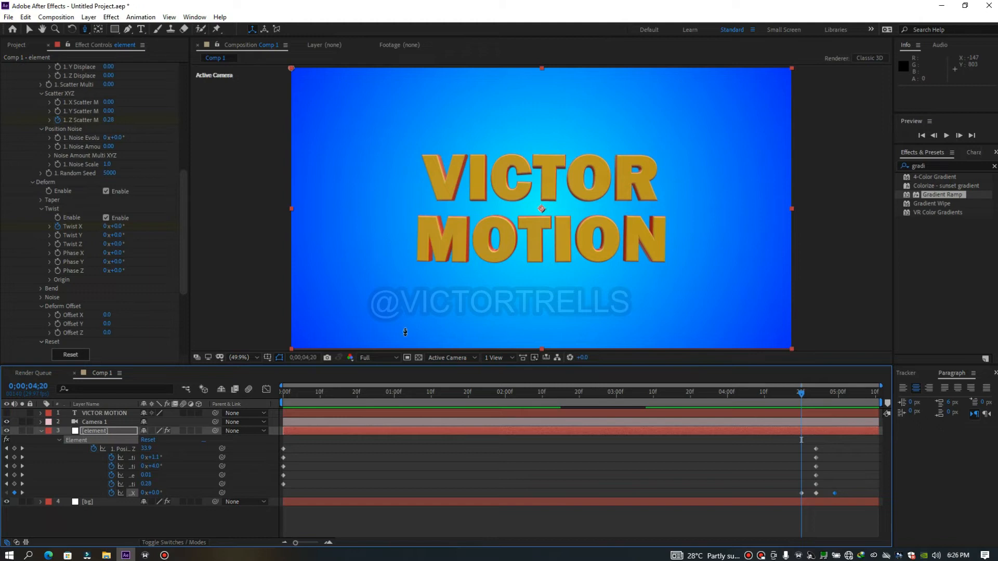
left_click_drag(803, 399, 839, 408)
left_click(762, 406)
key("space")
Preview the whole text animation from the first frame and replay it from 0;00;01;08
left_click_drag(762, 405, 225, 471)
key("space")
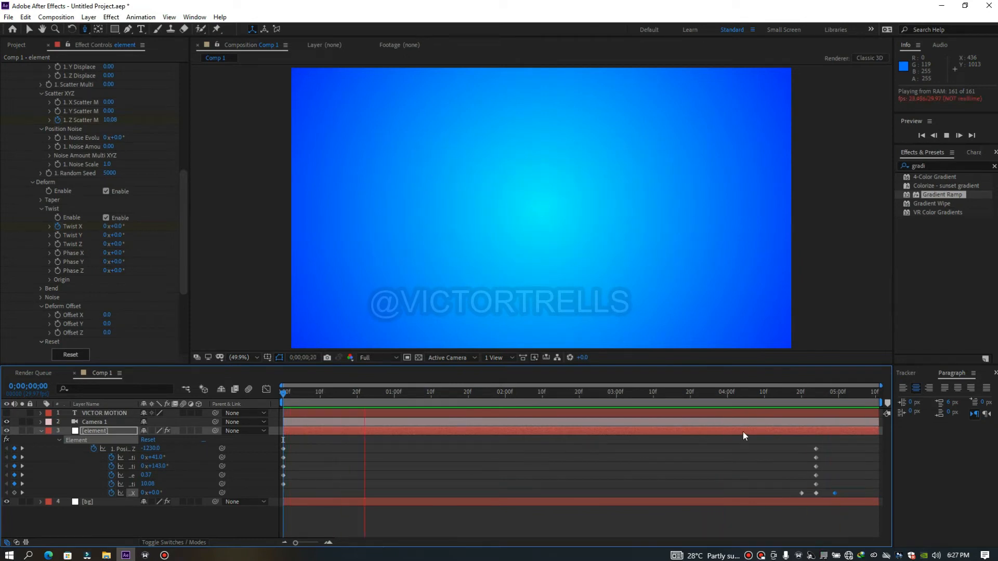
left_click(802, 393)
left_click_drag(791, 402, 426, 465)
key("space")
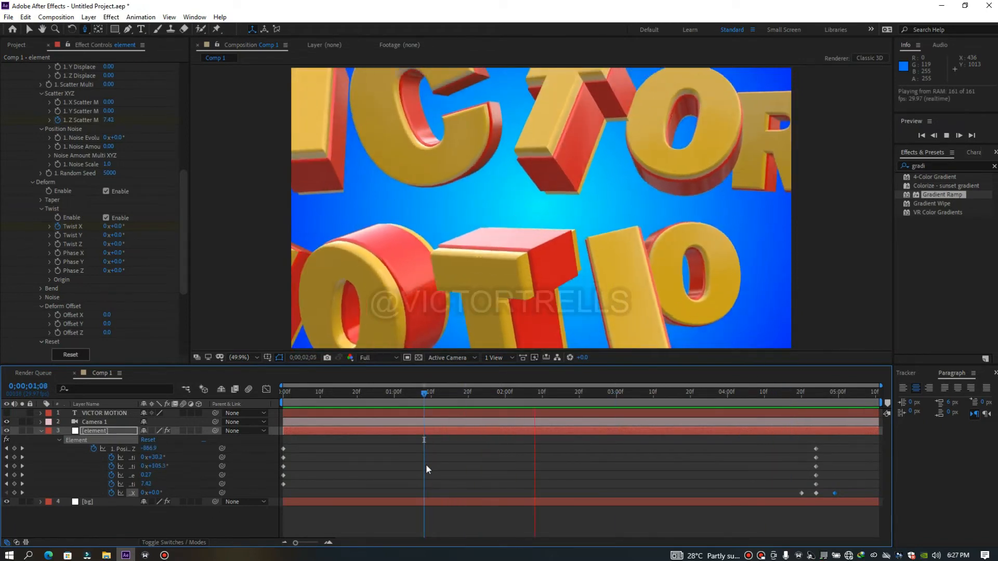
key("space")
Shift all the end keyframes earlier together so the last Twist X keyframe falls at 0;00;03;12, and preview the faster animation
mouse_move(790, 442)
left_mouse_down()
mouse_move(793, 479)
mouse_move(842, 502)
mouse_move(773, 491)
mouse_move(661, 493)
left_mouse_up()
left_click(492, 401)
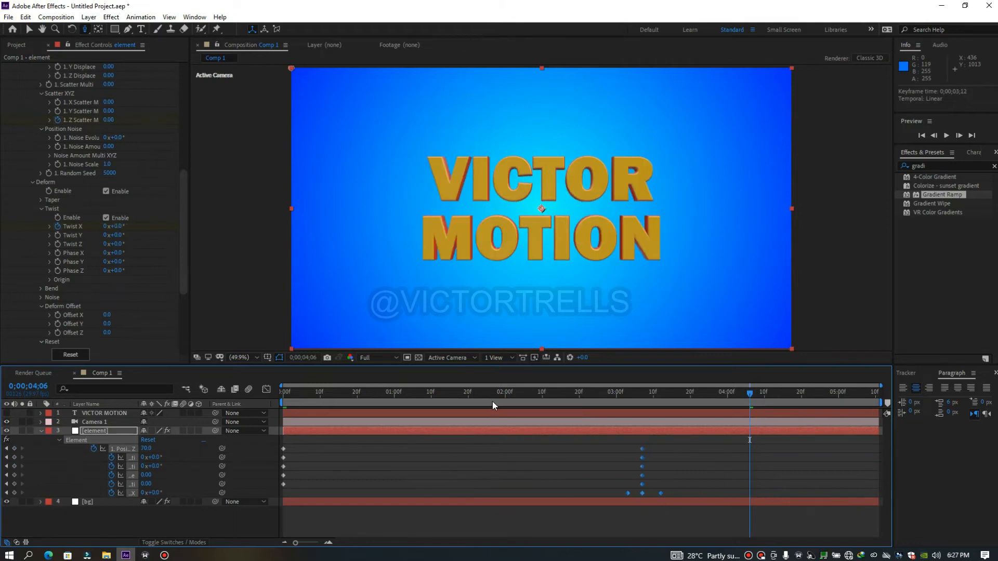
key("space")
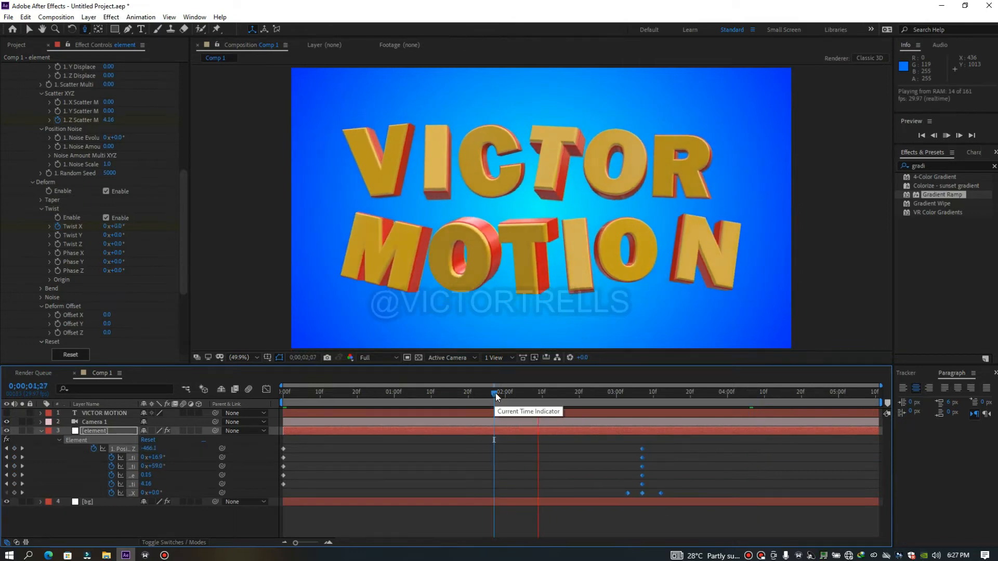
Keyframe the in-between values of the animated Element properties at 0;00;03;01, removing the extra Twist X keyframe there
key("space")
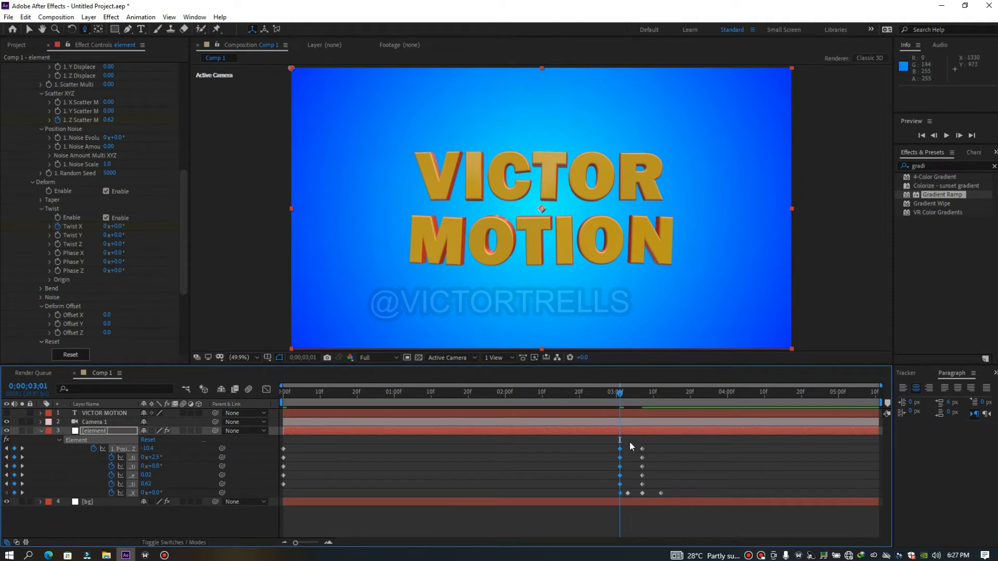
left_click(609, 492)
left_click(621, 494)
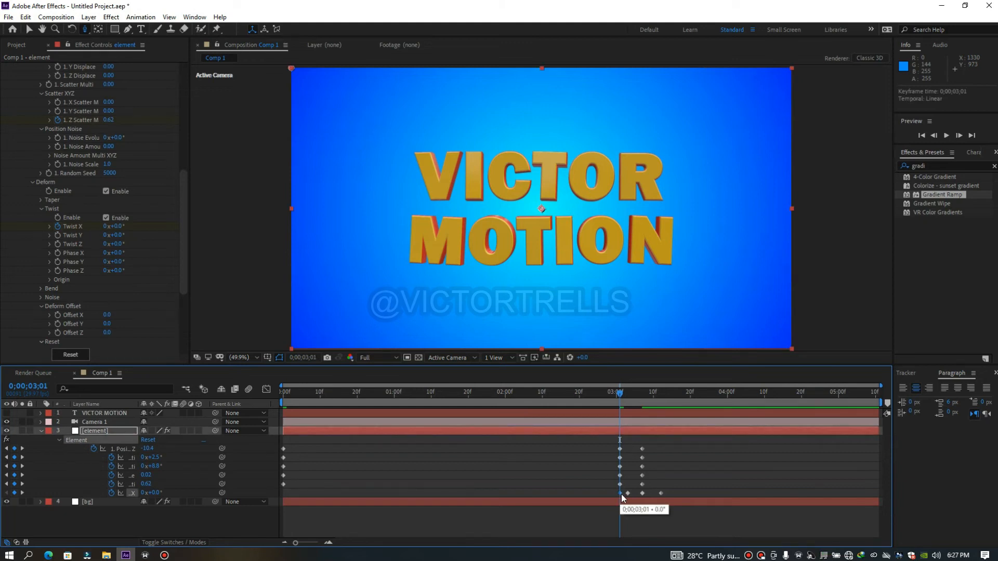
key("Delete")
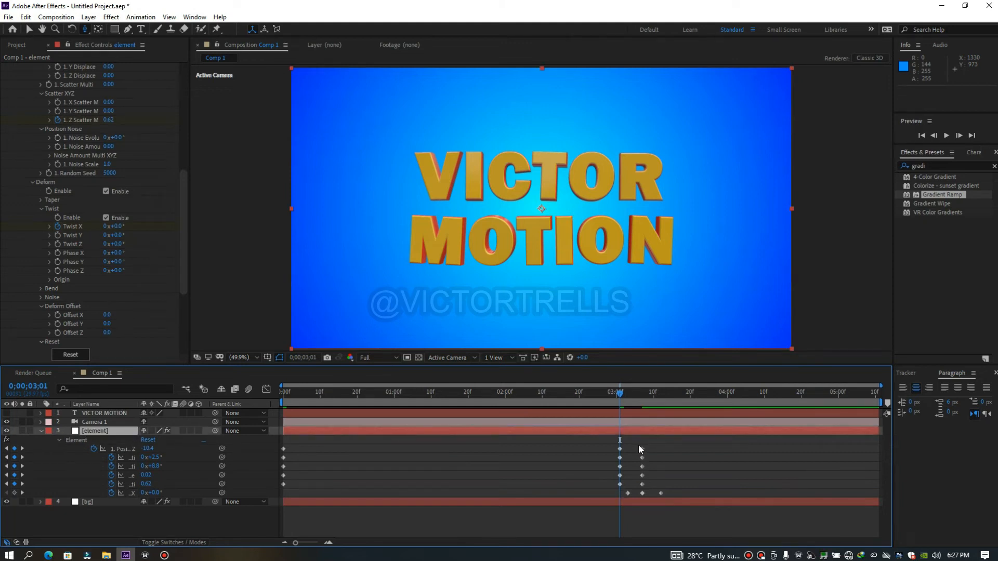
Move the end keyframes later so the last Twist X keyframe falls at 0;00;04;13, apply Easy Ease to them and preview
left_click_drag(637, 444, 729, 488)
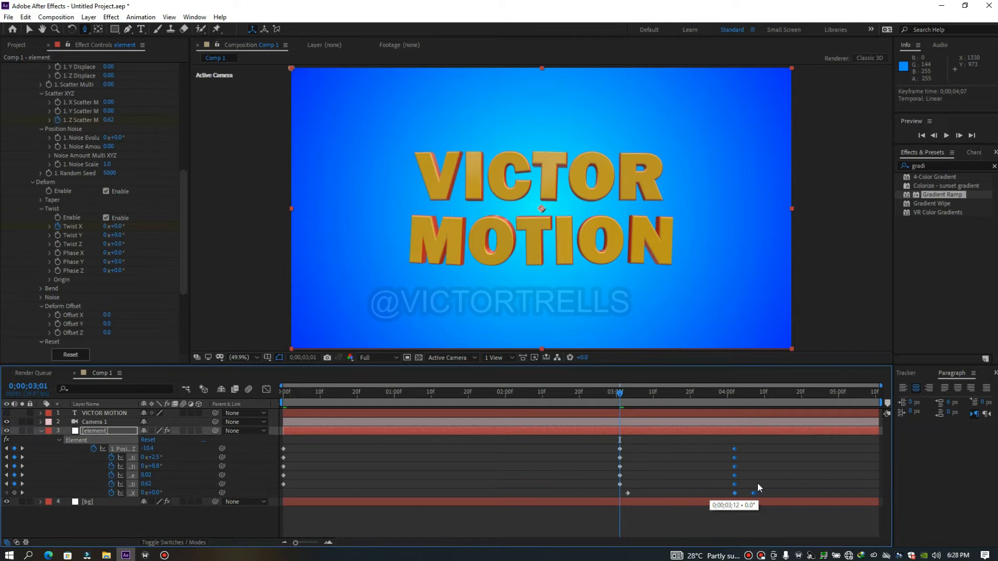
left_click_drag(774, 484, 773, 480)
right_click(756, 449)
mouse_move(785, 448)
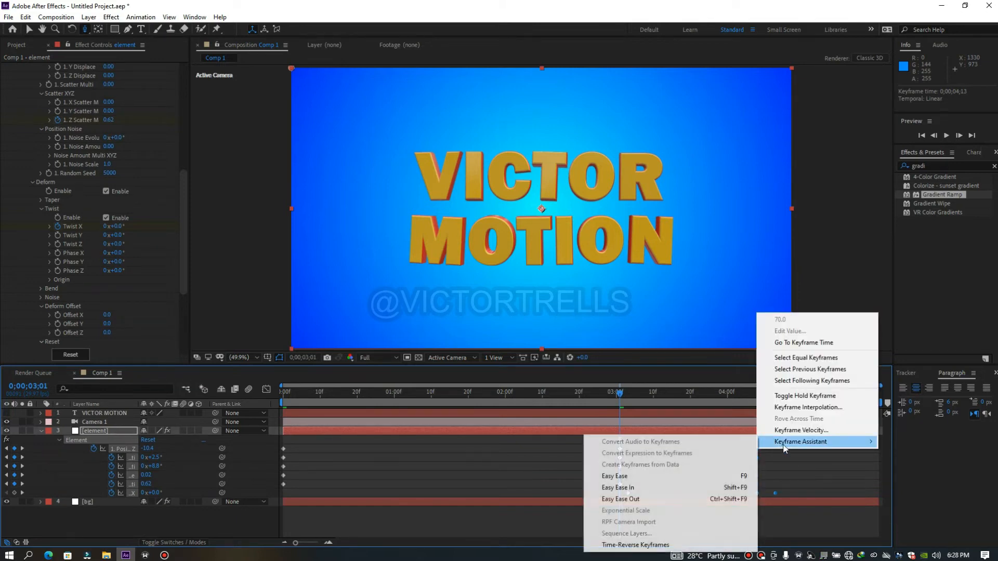
left_click(637, 477)
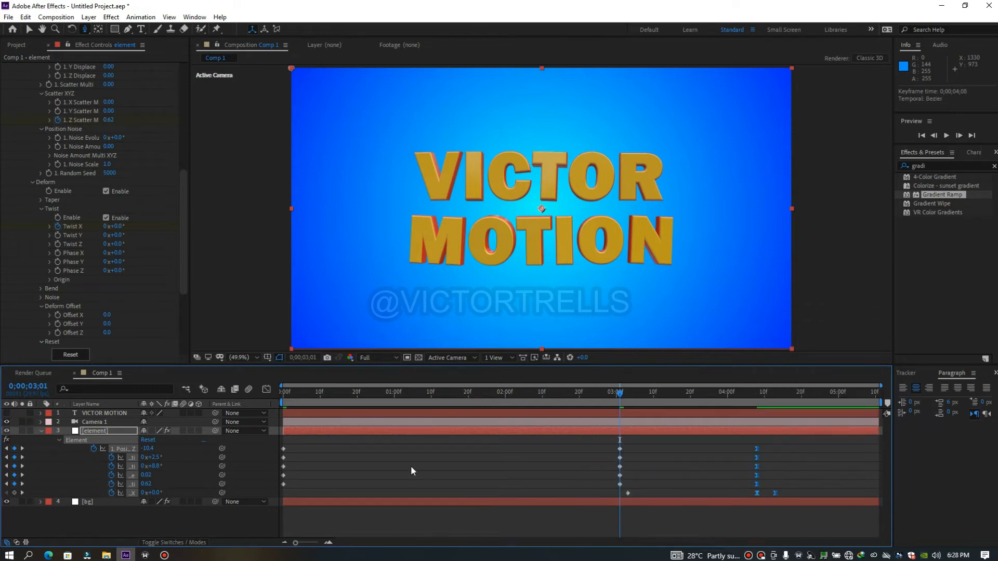
key("space")
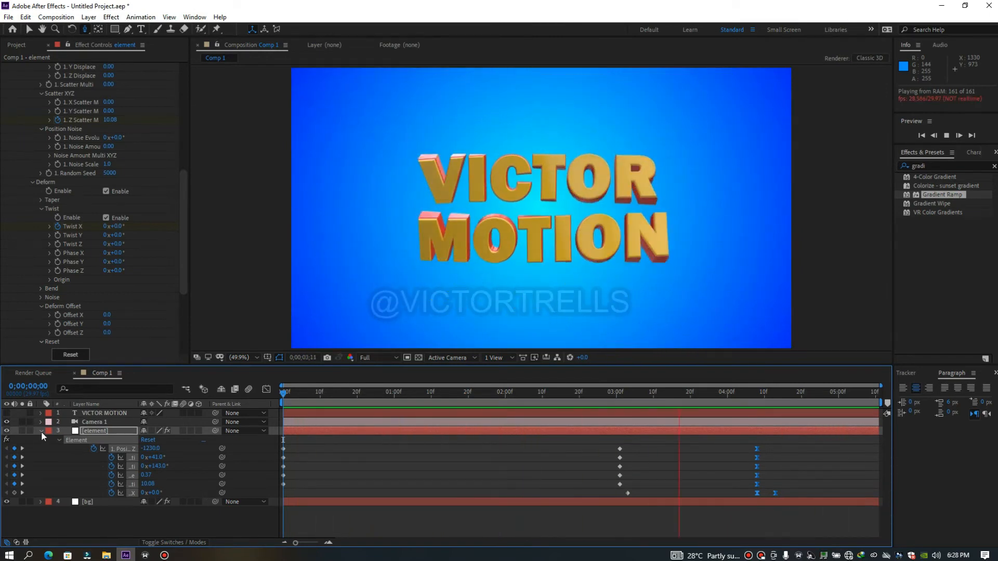
Collapse the element layer's keyframes and set the composition's duration to 0;00;10;11
left_click(41, 431)
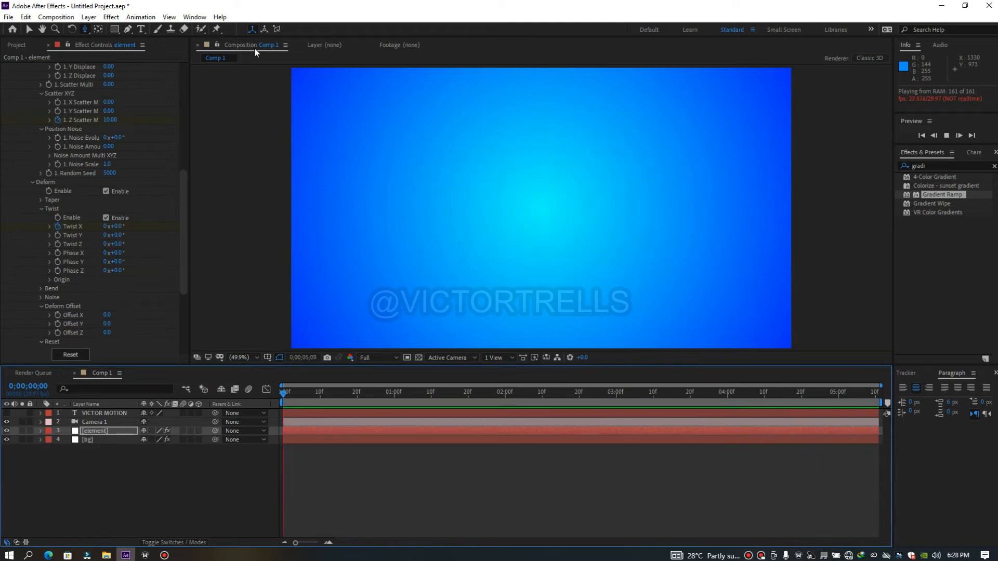
left_click(286, 45)
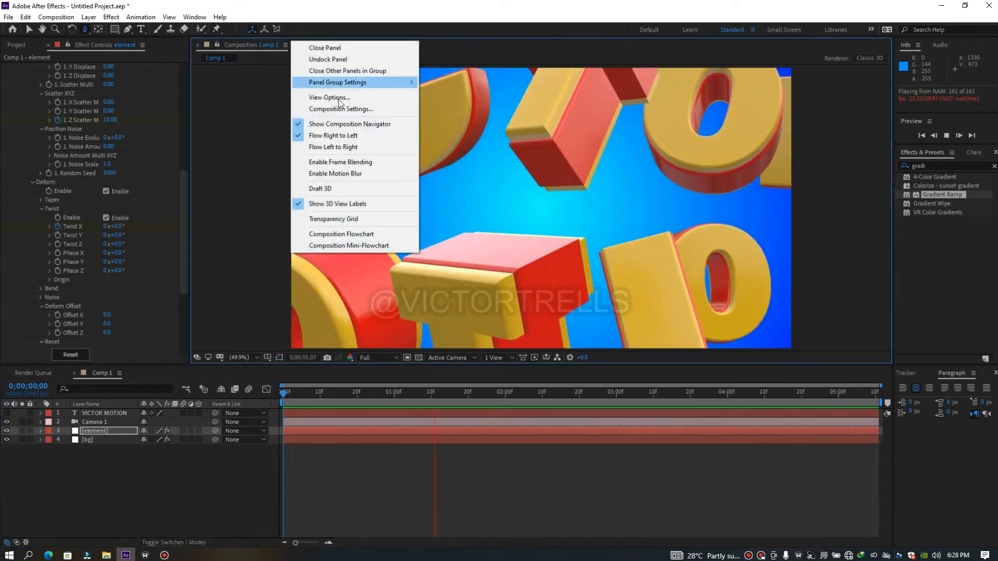
left_click(323, 107)
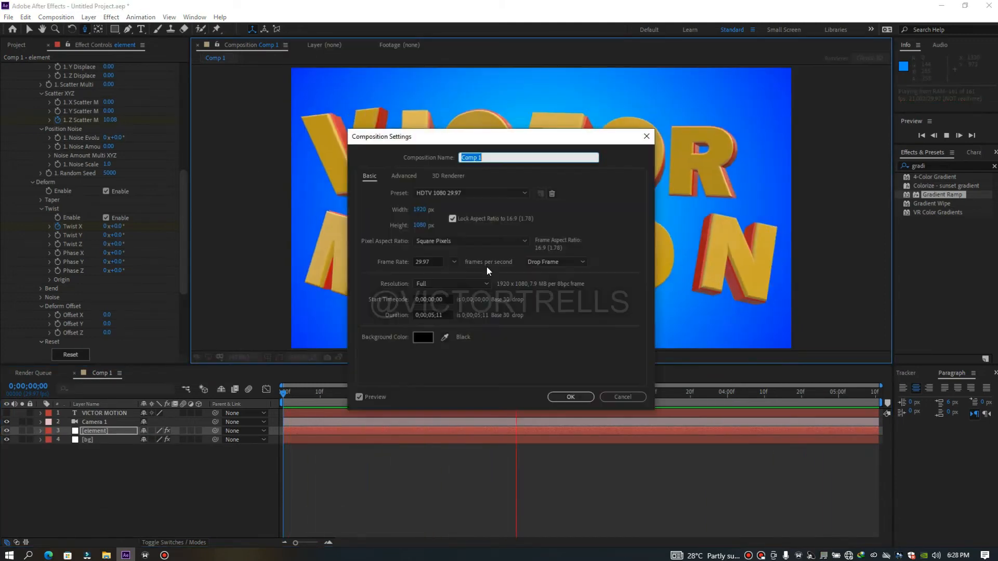
left_click(436, 315)
key("BackSpace")
key("BackSpace")
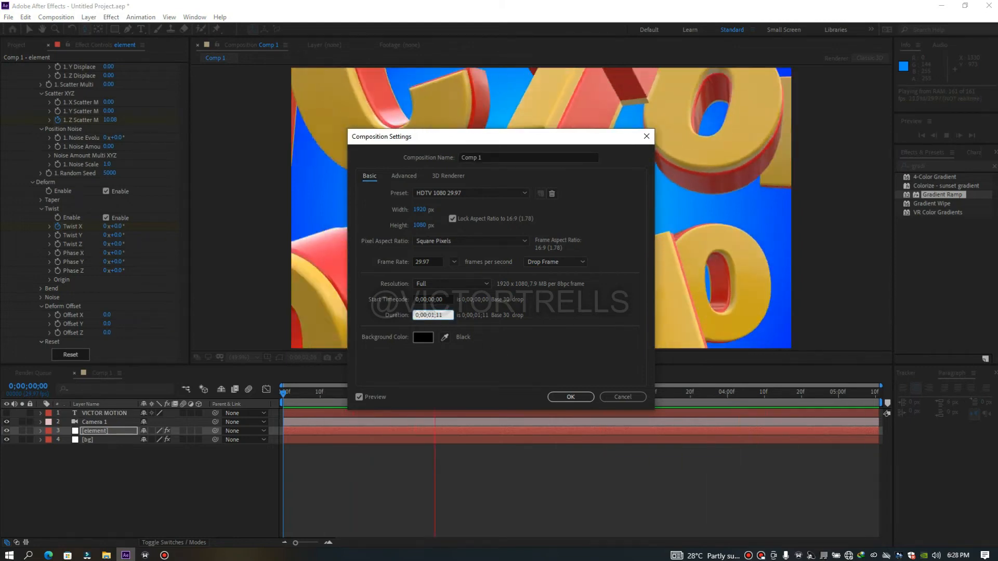
type("10")
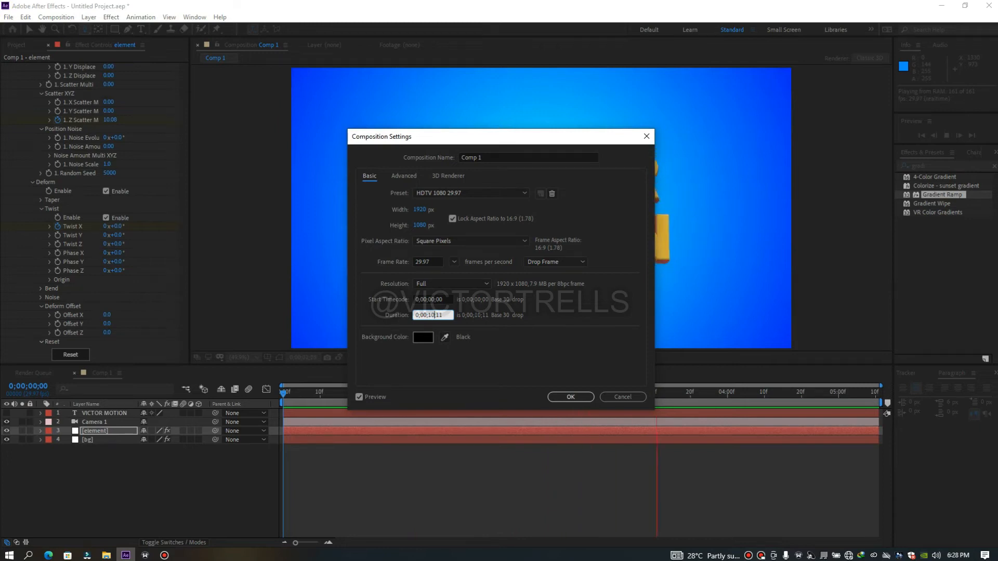
key("Return")
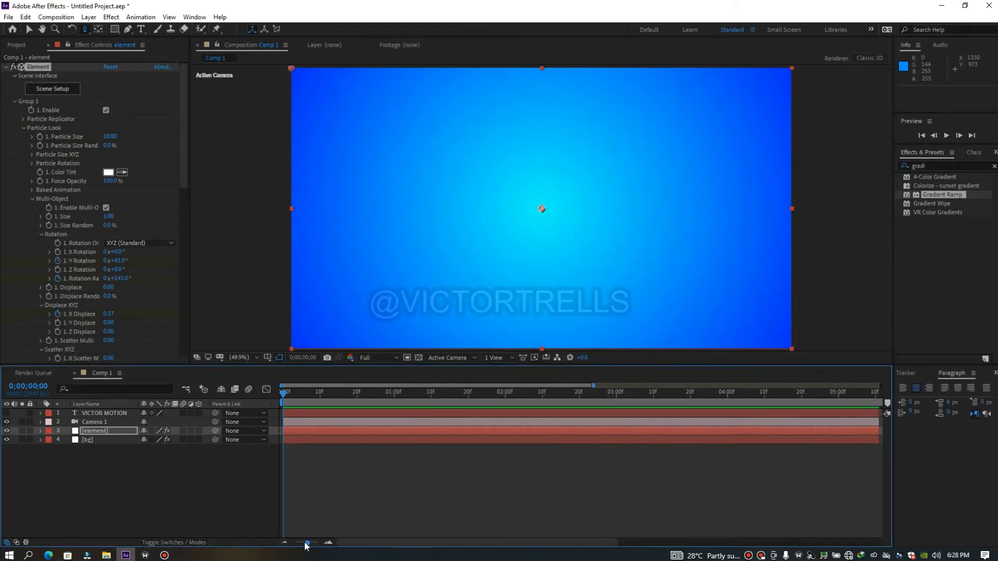
Shift all four layers later to end at 0;00;10;07 and extend their starts back to 0;00;00;00
left_click(286, 542)
left_click(316, 414)
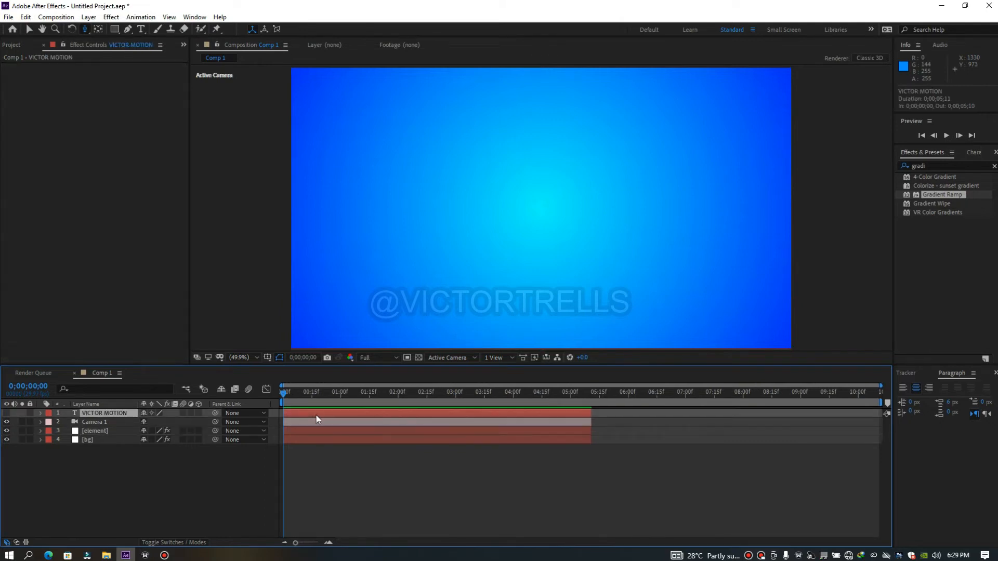
key("ctrl+a")
left_click_drag(316, 415, 597, 432)
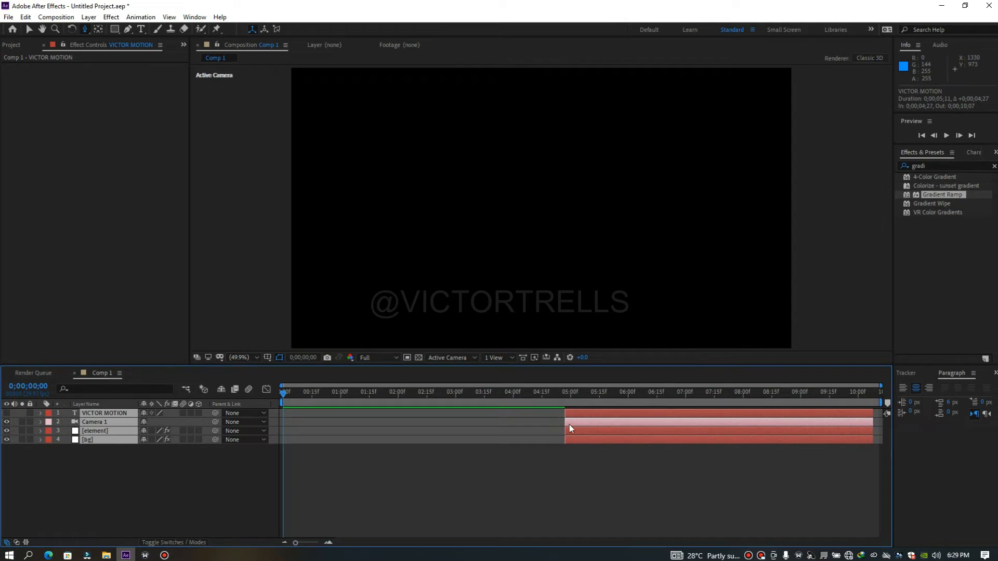
left_click_drag(372, 424, 281, 419)
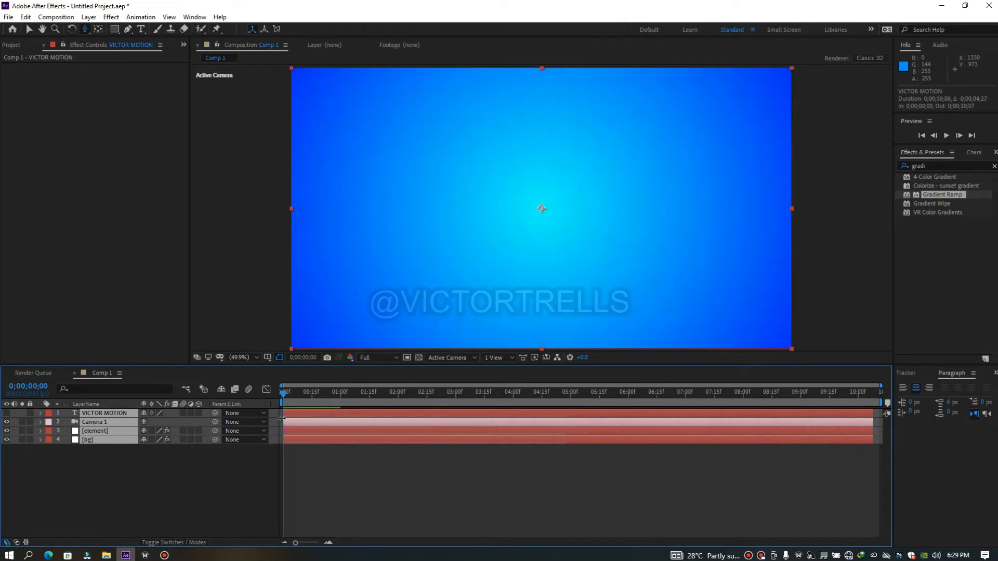
Split the element layer at 0;00;04;25, just before its first keyframes
key("u")
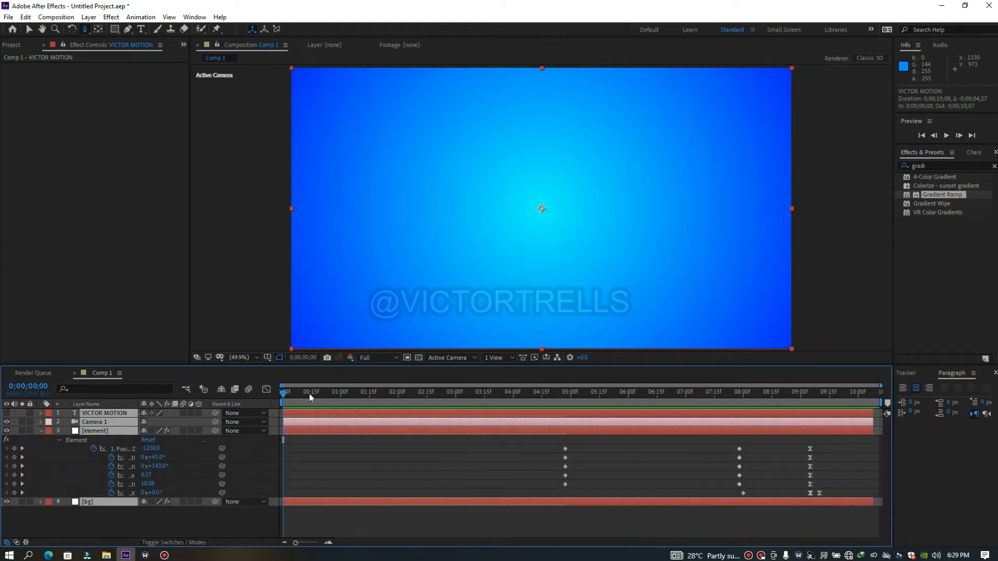
left_click_drag(286, 396, 561, 421)
left_click(572, 513)
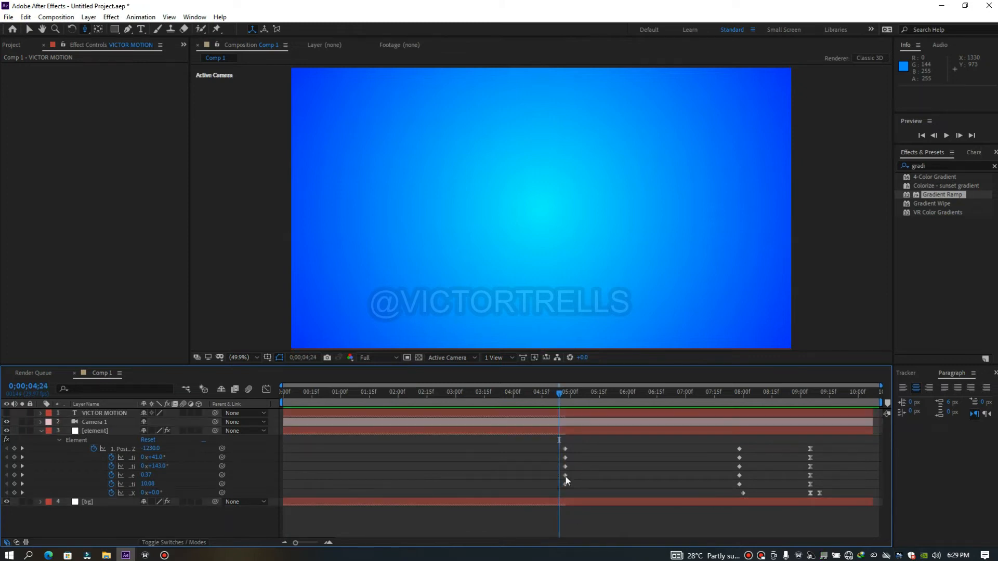
left_click(568, 432)
left_click_drag(561, 398, 561, 422)
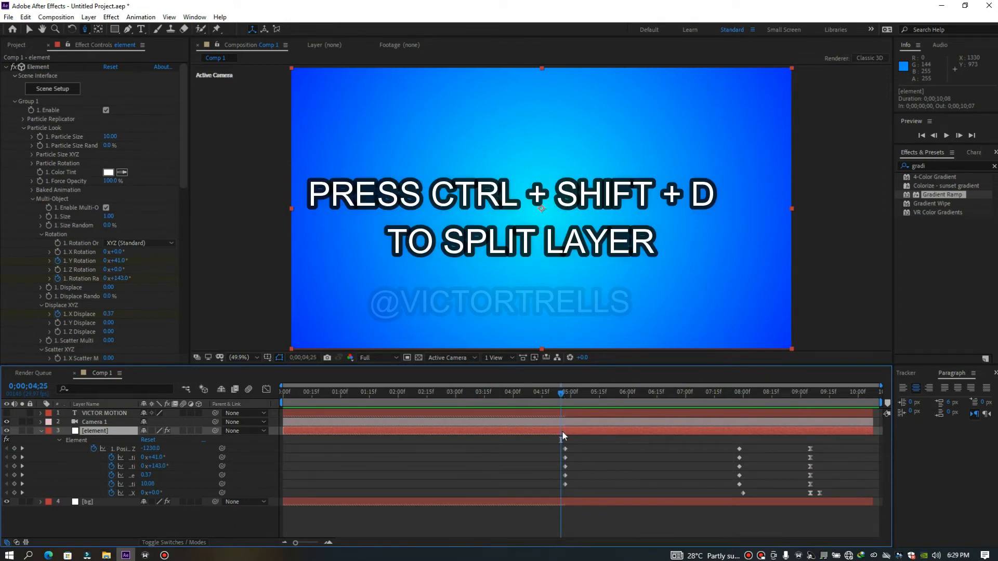
key("ctrl+shift+d")
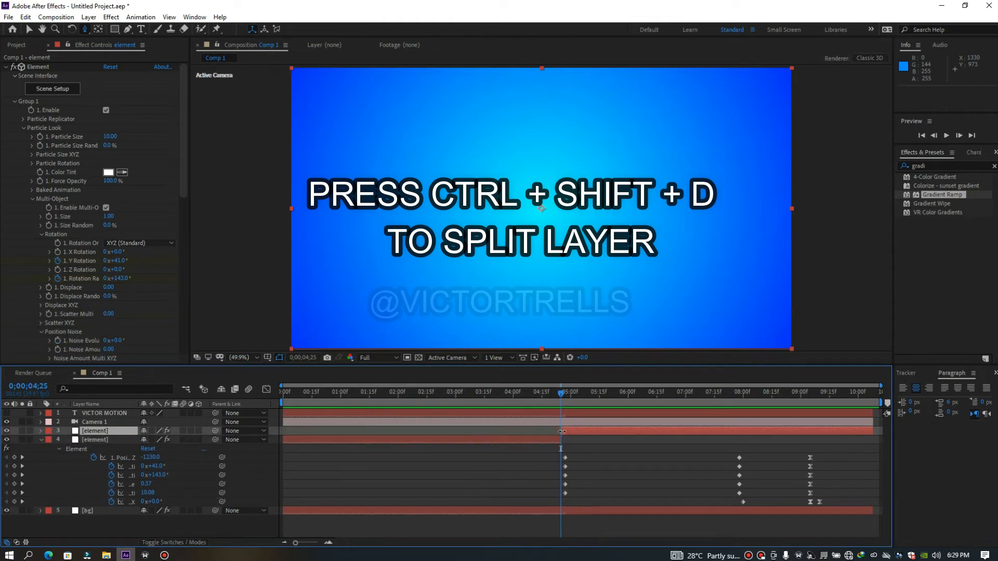
Remove all keyframed animation from the element layer covering the first half, from Position Z through Twist X, and return to 0;00;00;00
left_click_drag(560, 398, 285, 450)
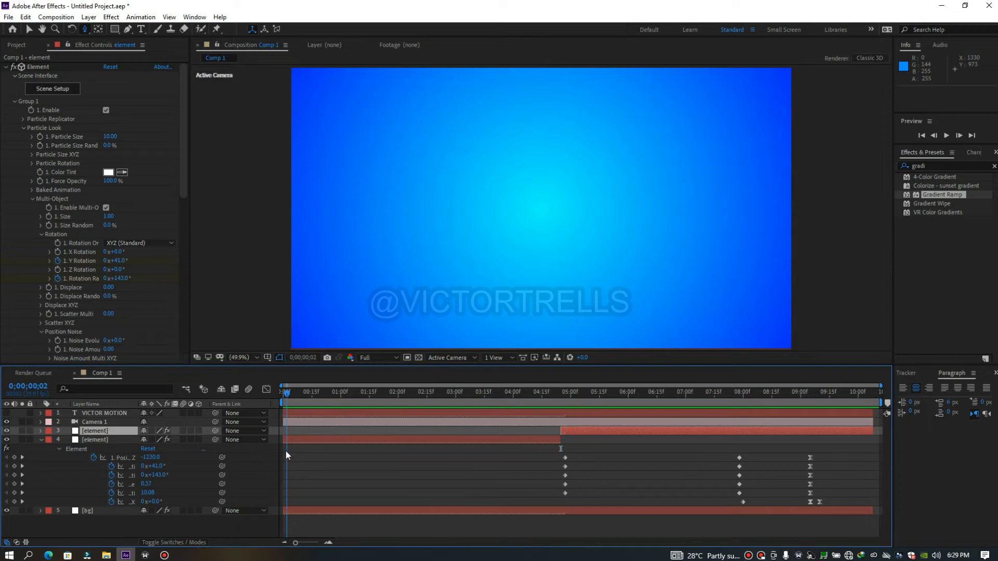
left_click(291, 441)
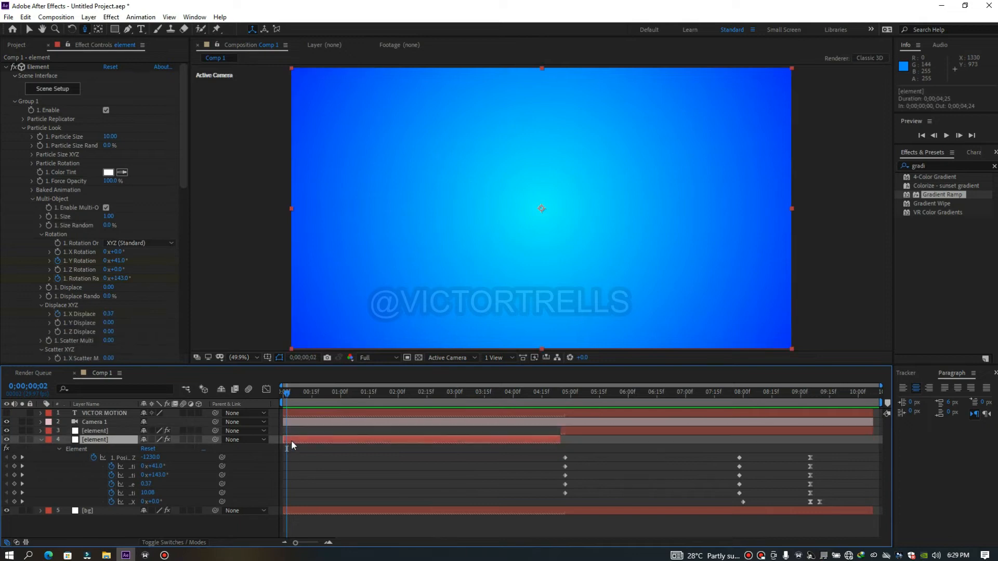
left_click(40, 439)
left_click(93, 431)
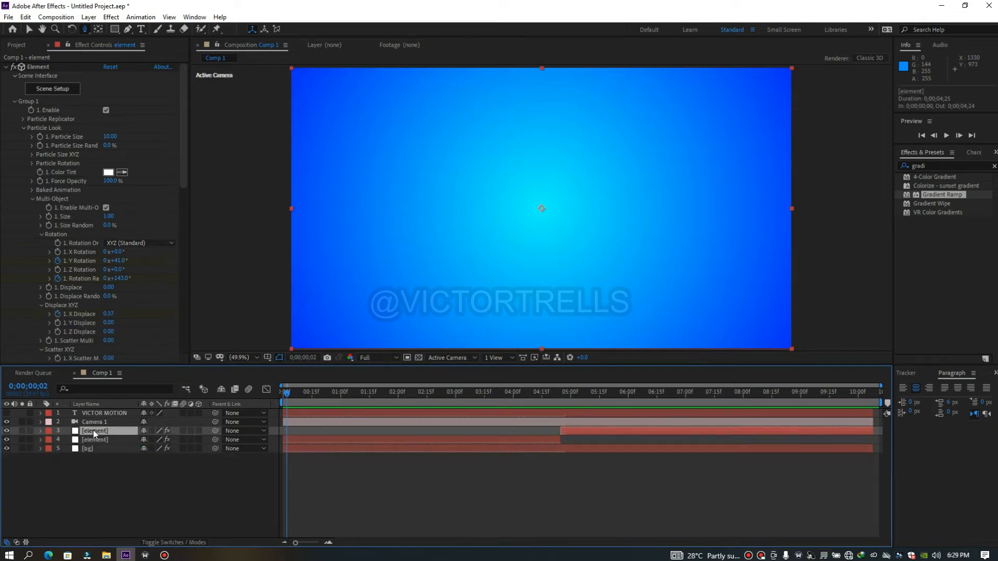
left_click(94, 439)
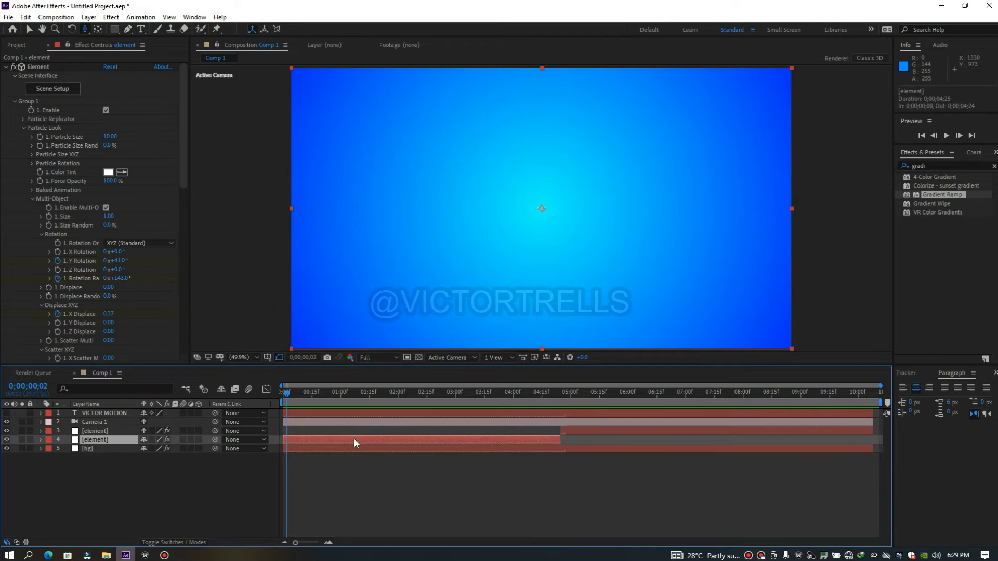
key("u")
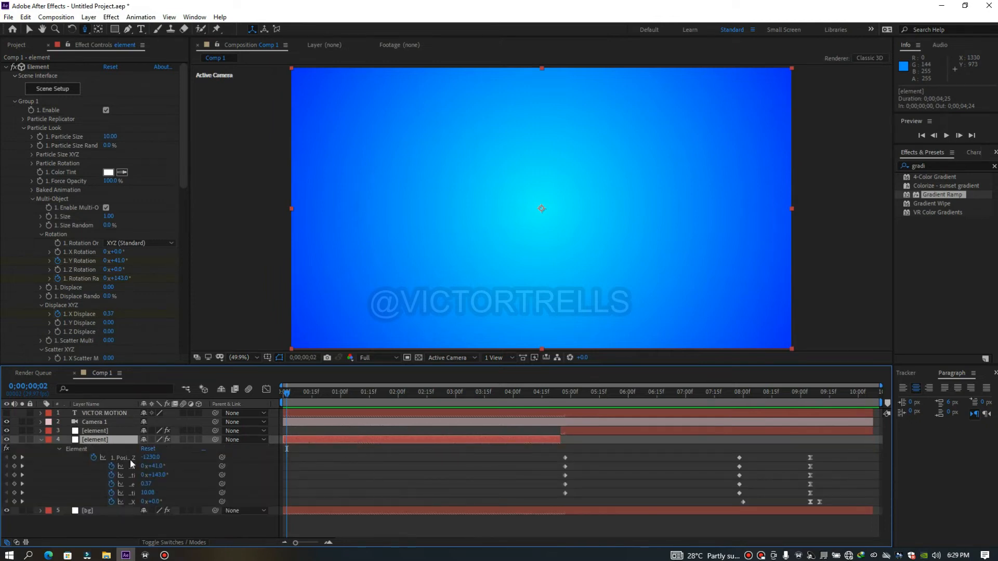
left_click(112, 467)
left_click_drag(112, 476, 113, 503)
left_click(94, 457)
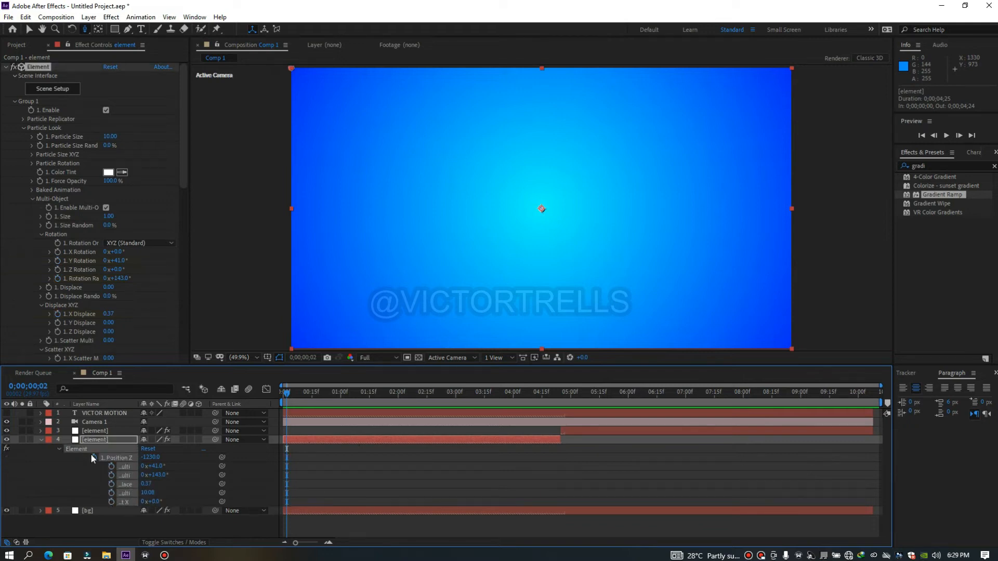
left_click(283, 397)
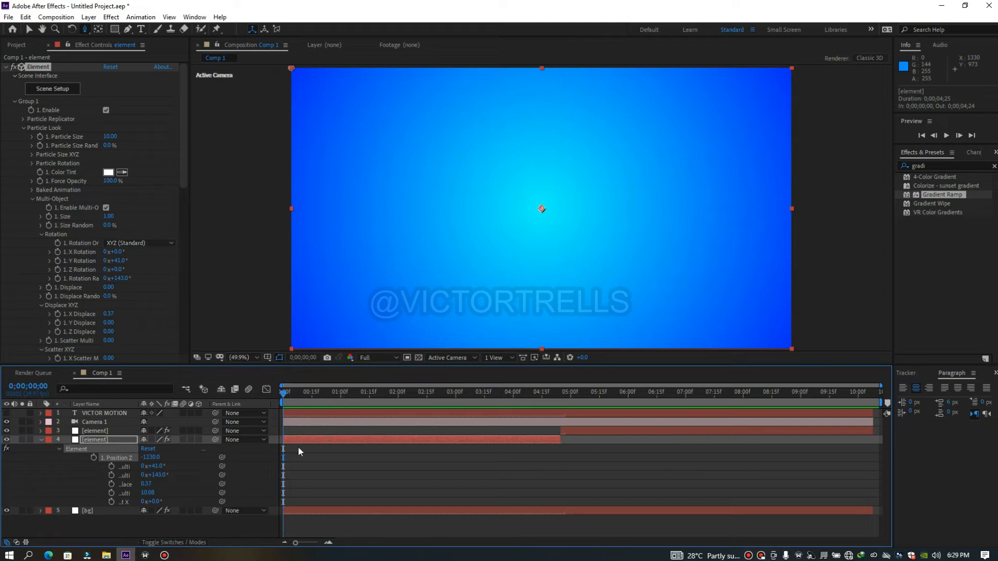
key("u")
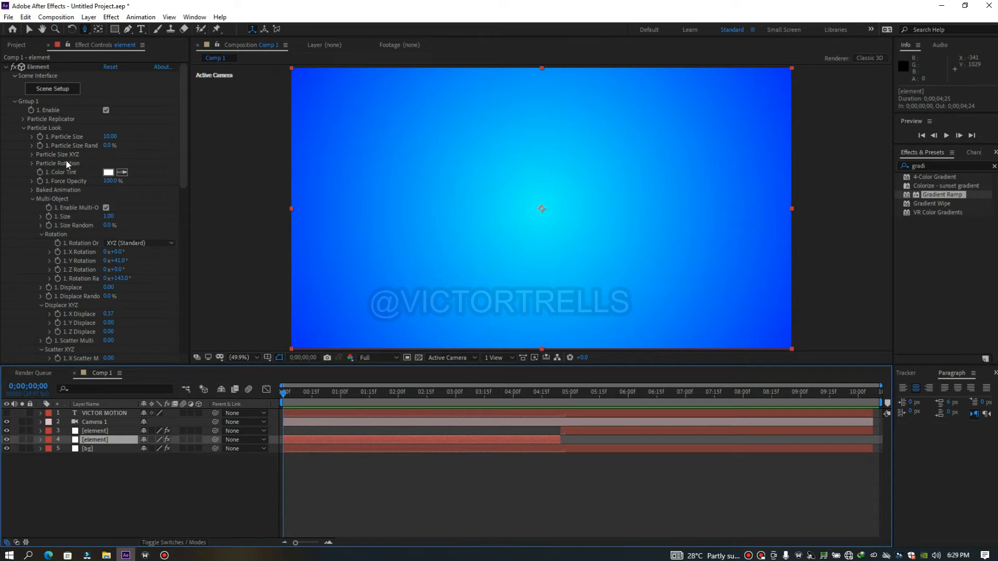
On the first-half element layer, set Position Z to 360 and Rotation Random, Y Rotation and X Displace to 0
left_click(23, 118)
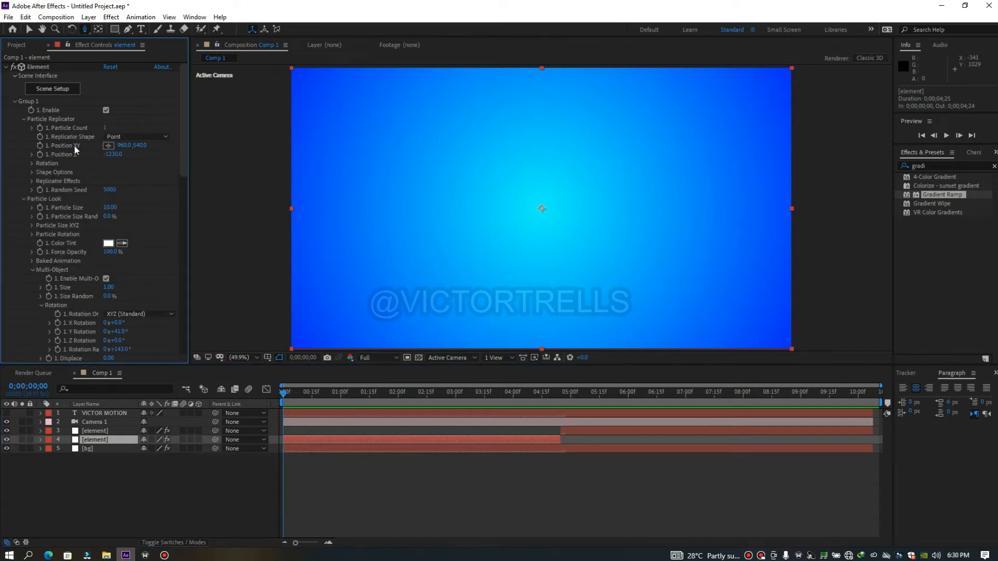
left_click_drag(117, 159, 211, 156)
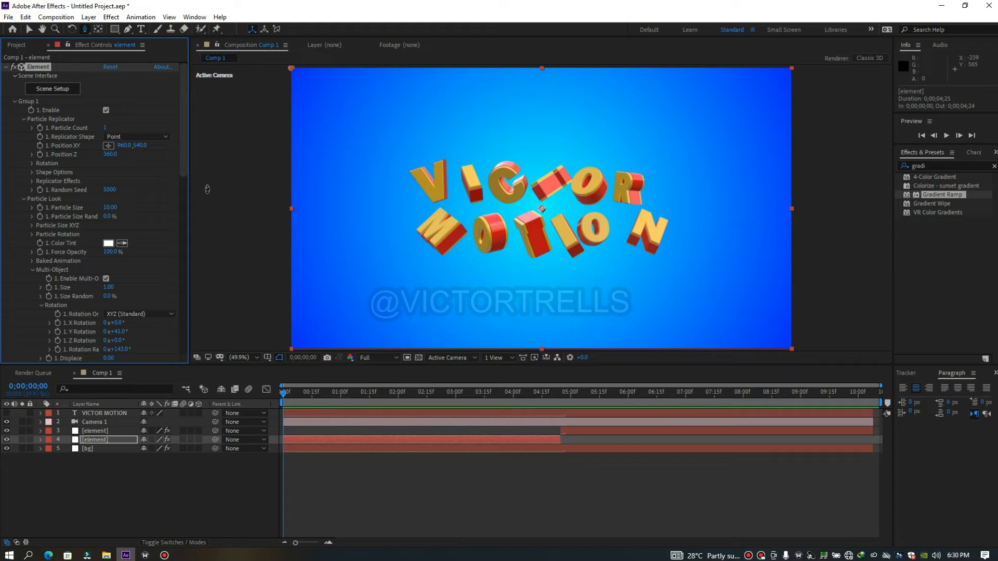
left_click_drag(186, 167, 188, 191)
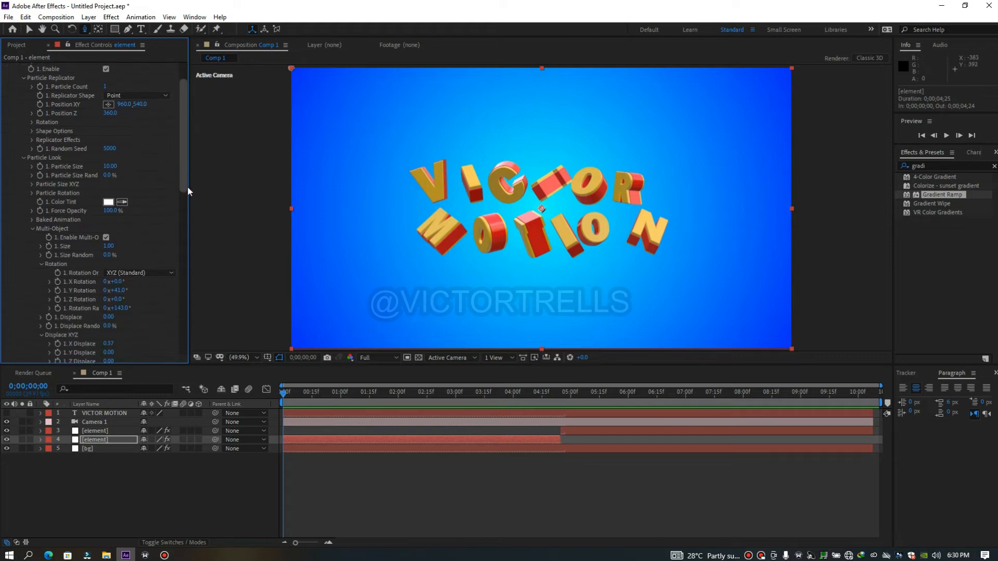
scroll(188, 186, "down", 1)
left_click(117, 297)
type("0")
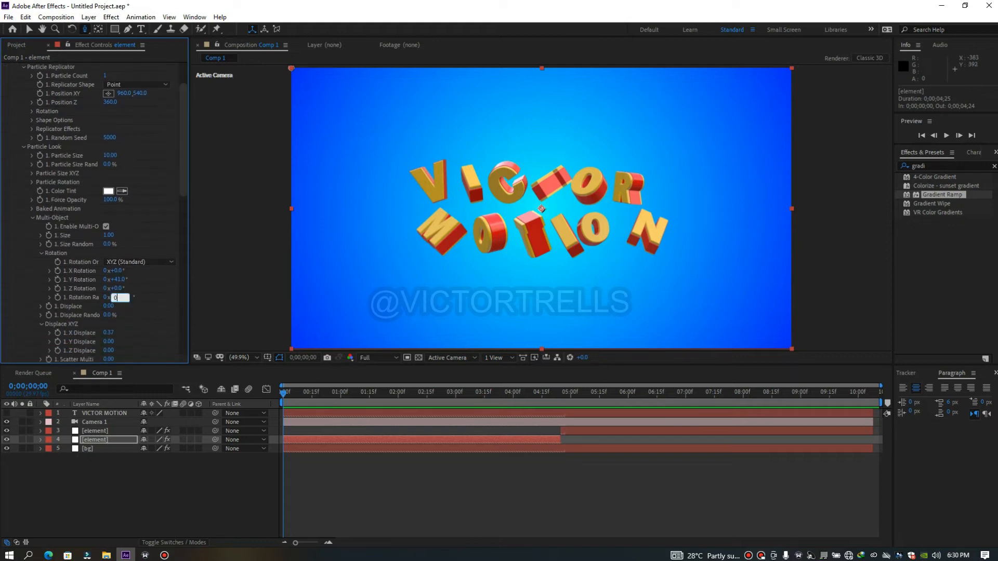
left_click(119, 280)
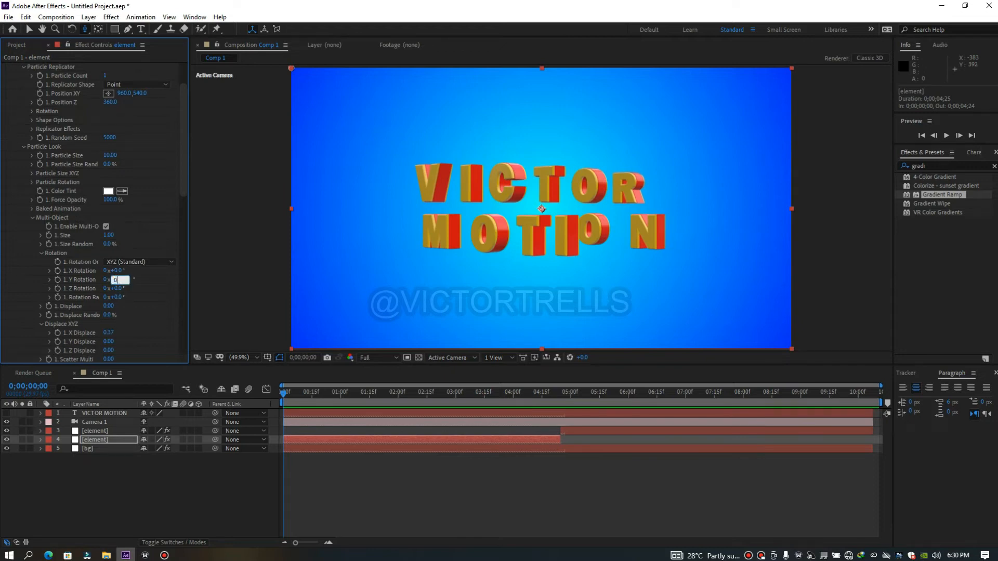
left_click(108, 333)
type("0")
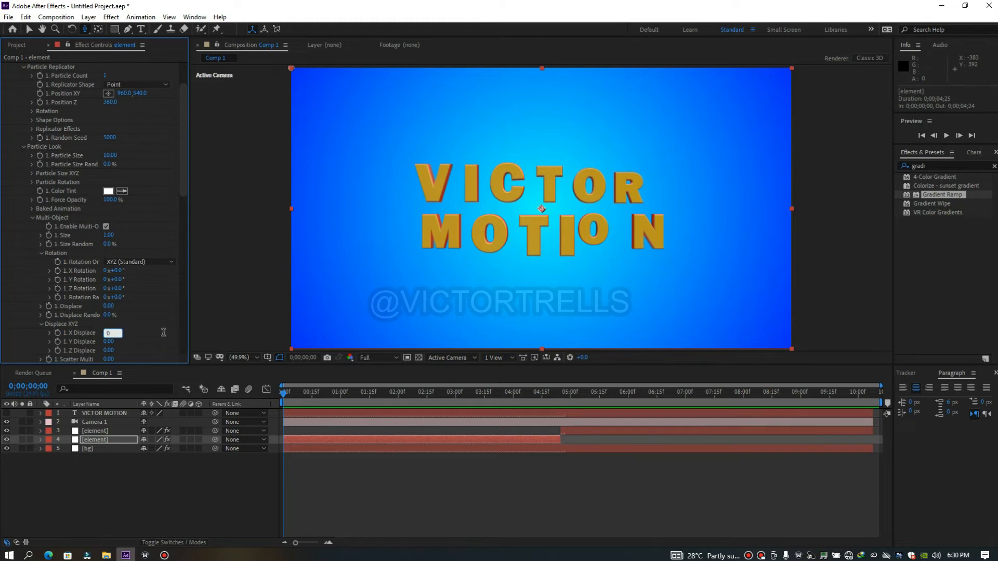
left_click(183, 185)
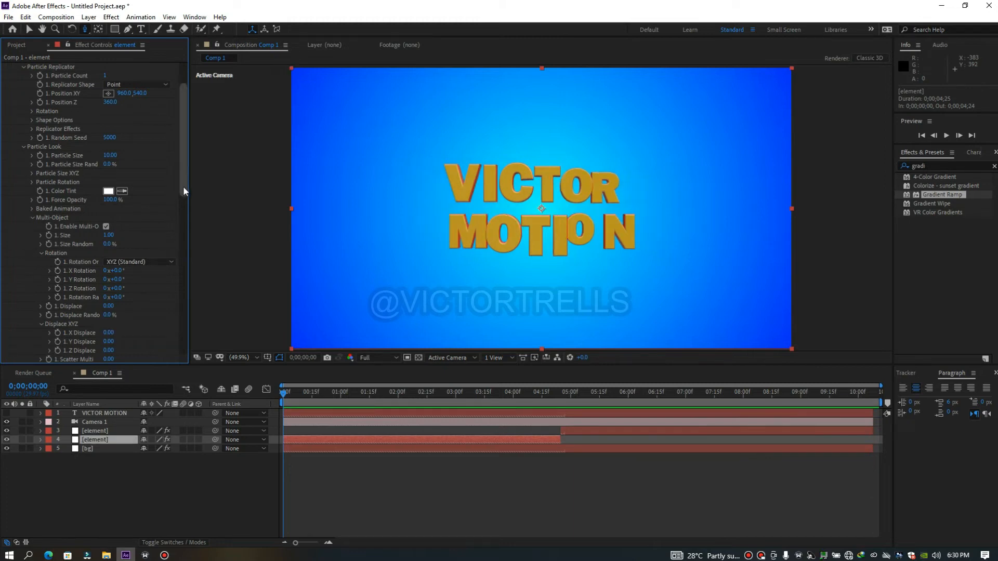
Set the Multi-Object Random Seed, Noise Scale and Z Scatter of the first-half element layer to 0
left_click_drag(183, 186, 190, 238)
left_click(109, 307)
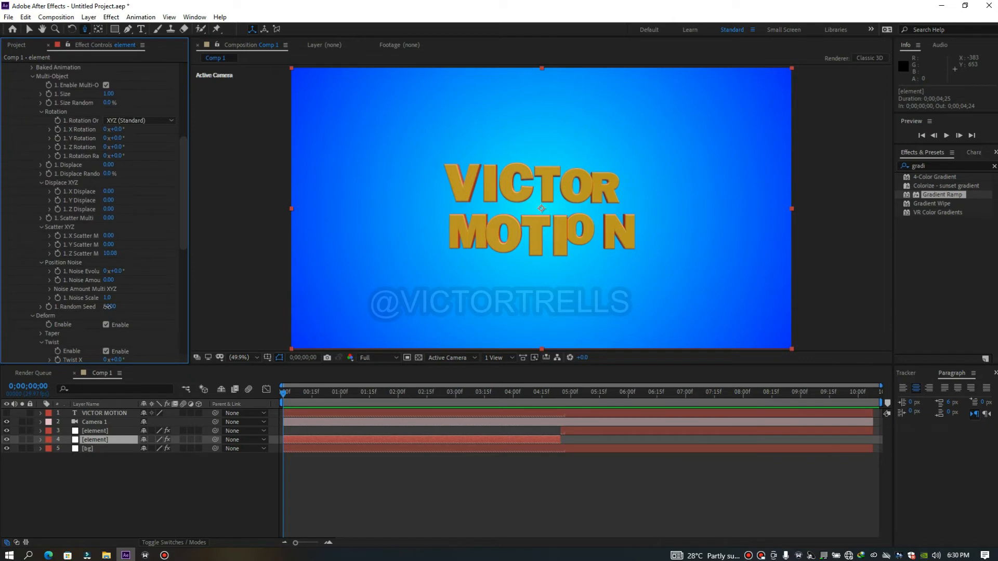
type("0")
key("Return")
left_click(107, 298)
key("Return")
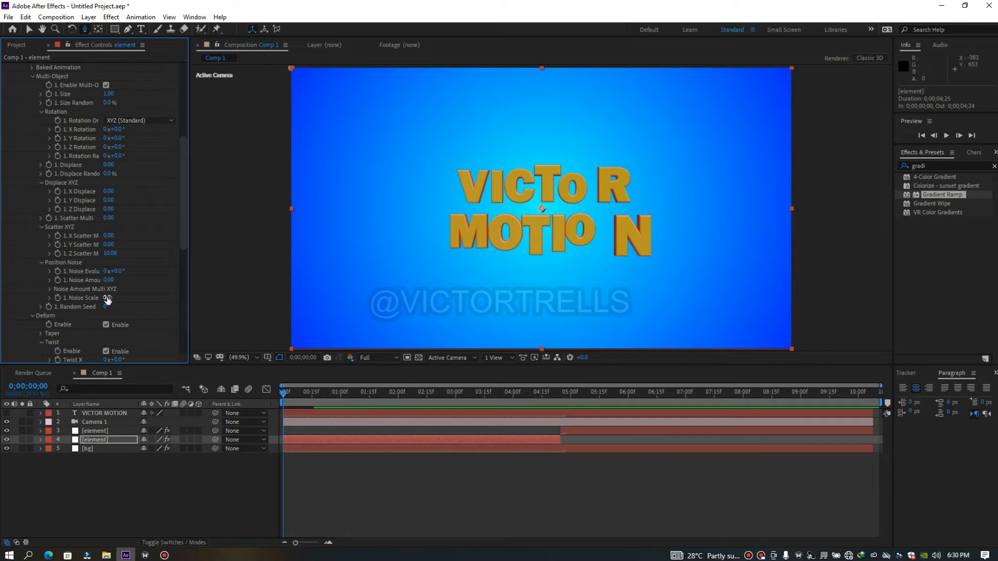
left_click(110, 253)
type("0")
key("Return")
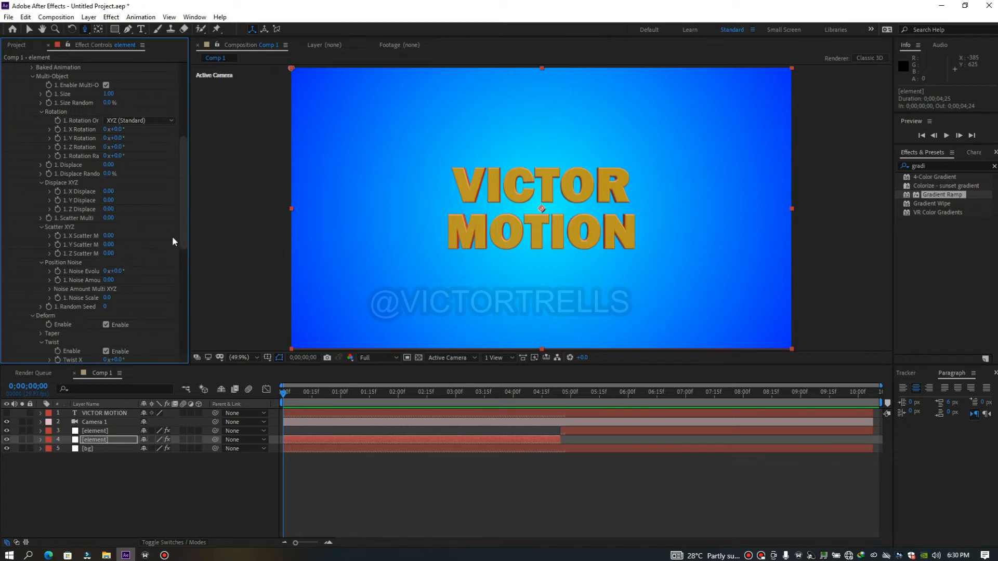
left_click_drag(185, 237, 191, 160)
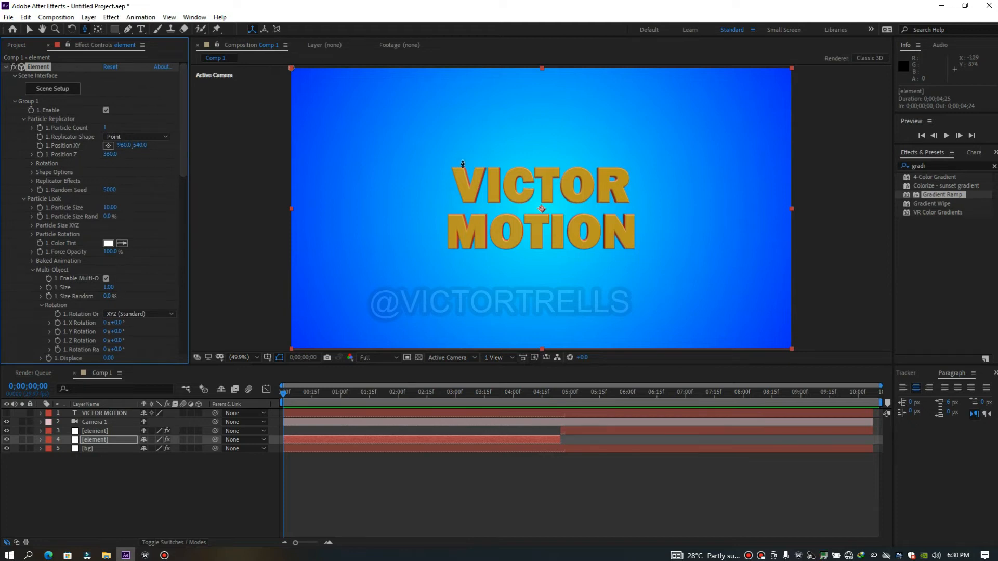
Split the Camera 1 layer at 0;00;04;25, where the two element layers meet
left_click_drag(283, 393, 348, 397)
left_click_drag(288, 410, 560, 423)
left_click(361, 425)
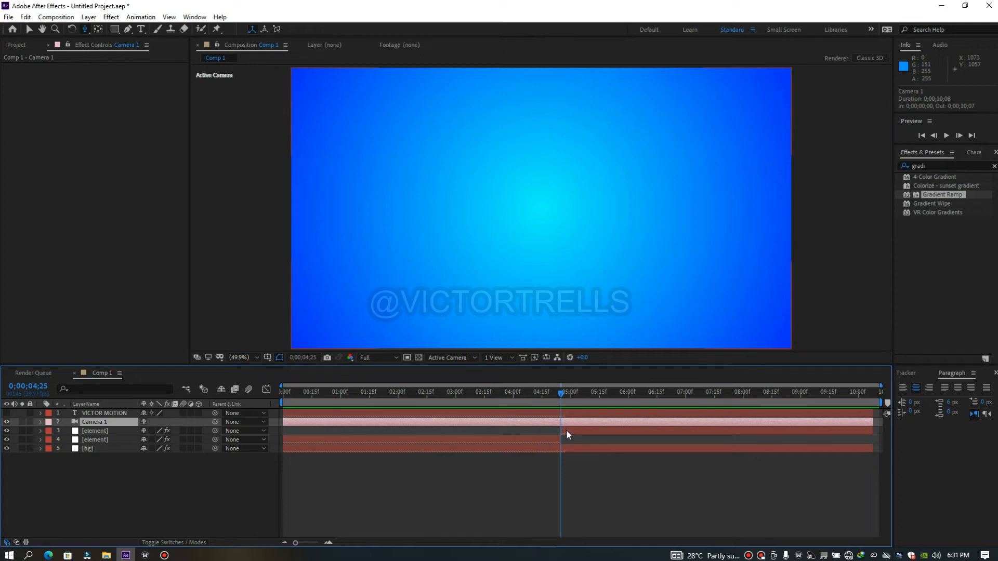
key("ctrl+shift+d")
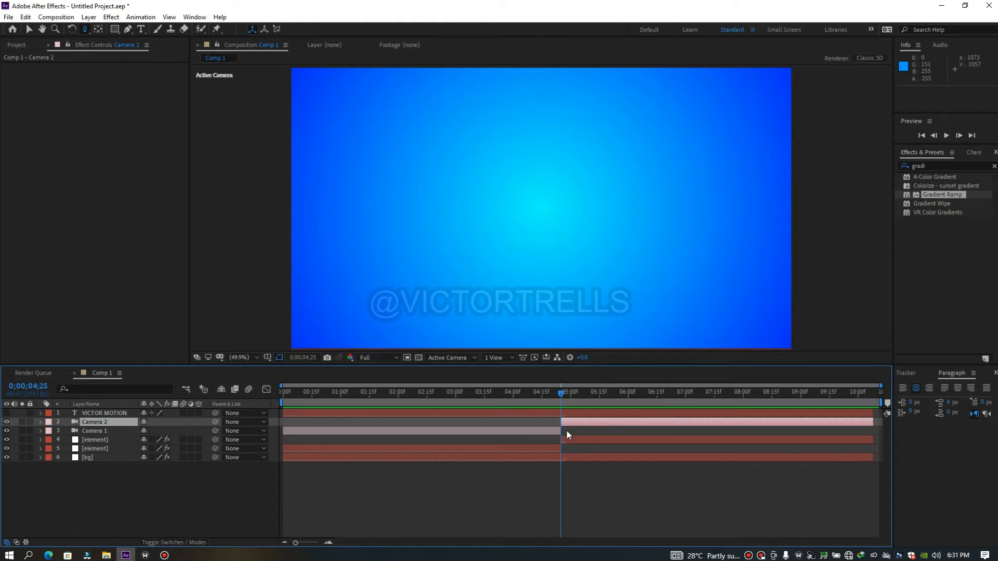
Select the Camera 1 layer covering the first half and scrub back to the start of the composition
left_click(406, 393)
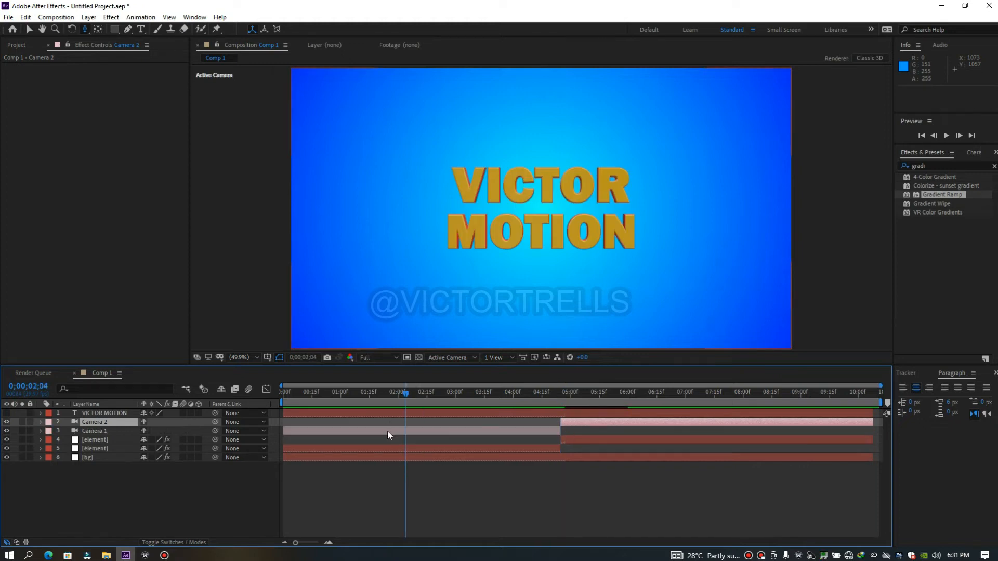
left_click(388, 431)
left_click_drag(406, 396, 346, 405)
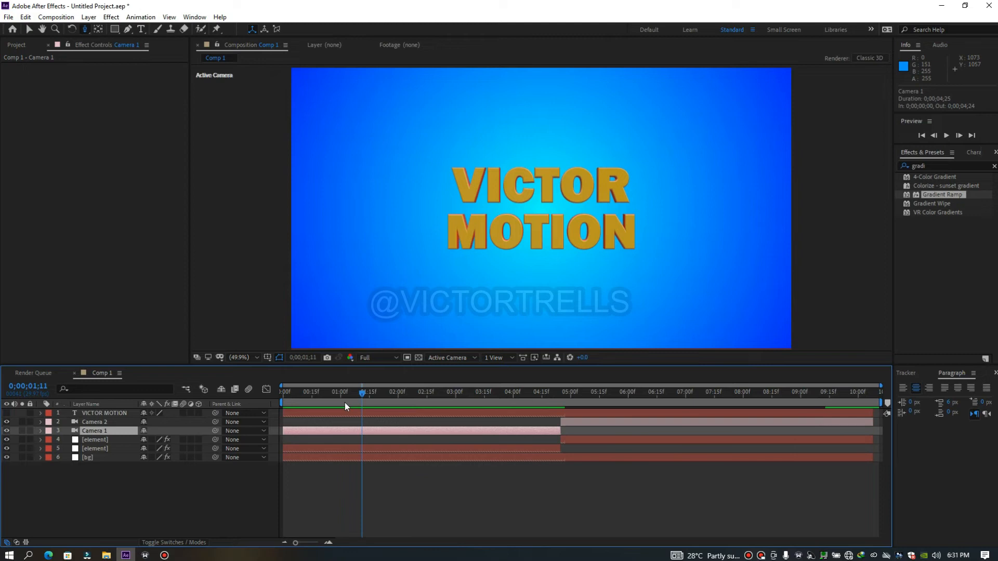
key("Home")
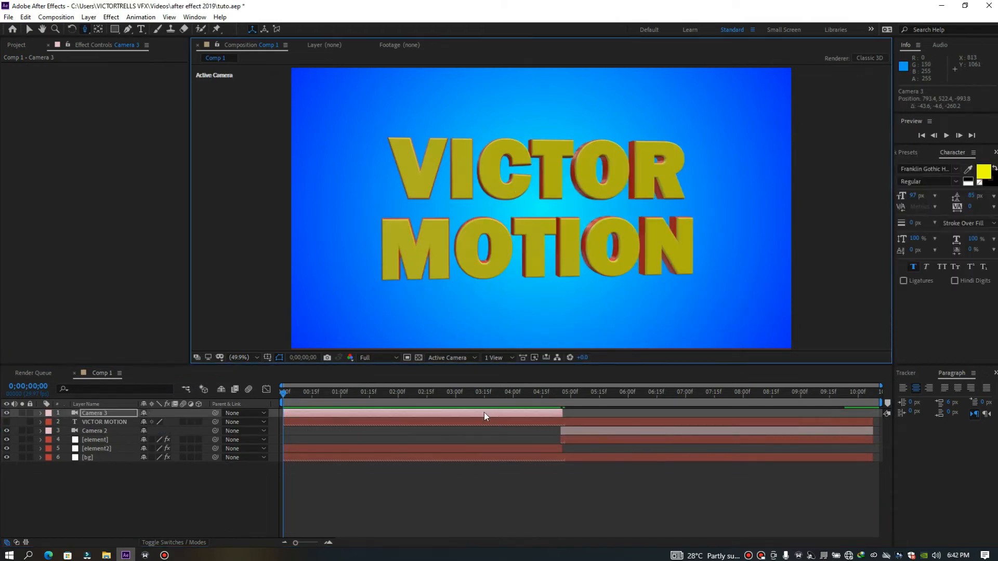
Orbit Camera 3 around the text to about 1588, 689, -774 at 0;00;00;00 and set the view magnification to Fit up to 100%
mouse_move(285, 395)
left_mouse_down()
mouse_move(346, 394)
mouse_move(315, 394)
mouse_move(432, 413)
mouse_move(420, 411)
mouse_move(421, 395)
mouse_move(284, 393)
left_mouse_up()
left_click(85, 29)
left_click(118, 39)
mouse_move(613, 248)
left_mouse_down()
mouse_move(583, 244)
mouse_move(603, 239)
left_mouse_up()
scroll(603, 238, "up", 2)
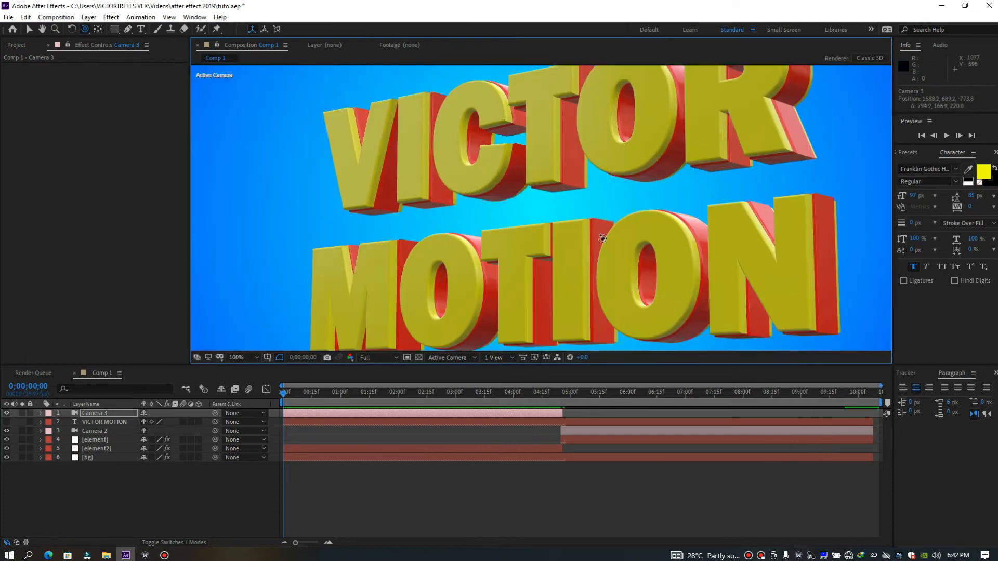
scroll(602, 241, "down", 3)
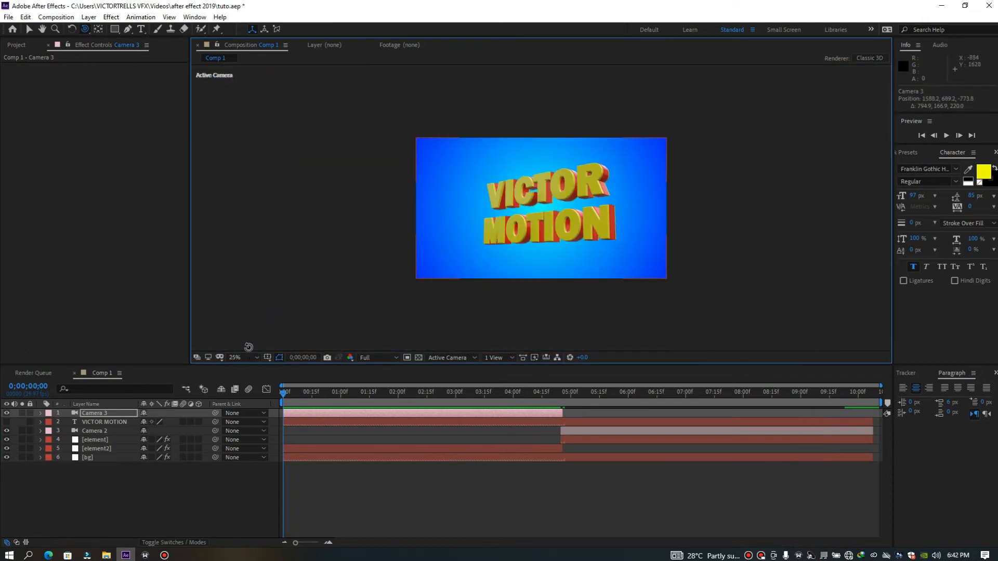
left_click(246, 358)
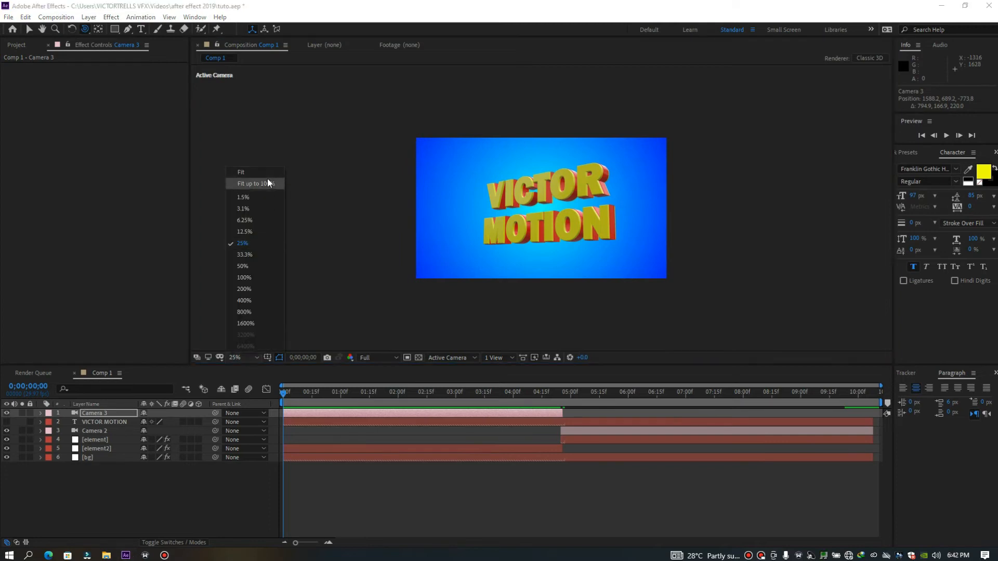
left_click(269, 183)
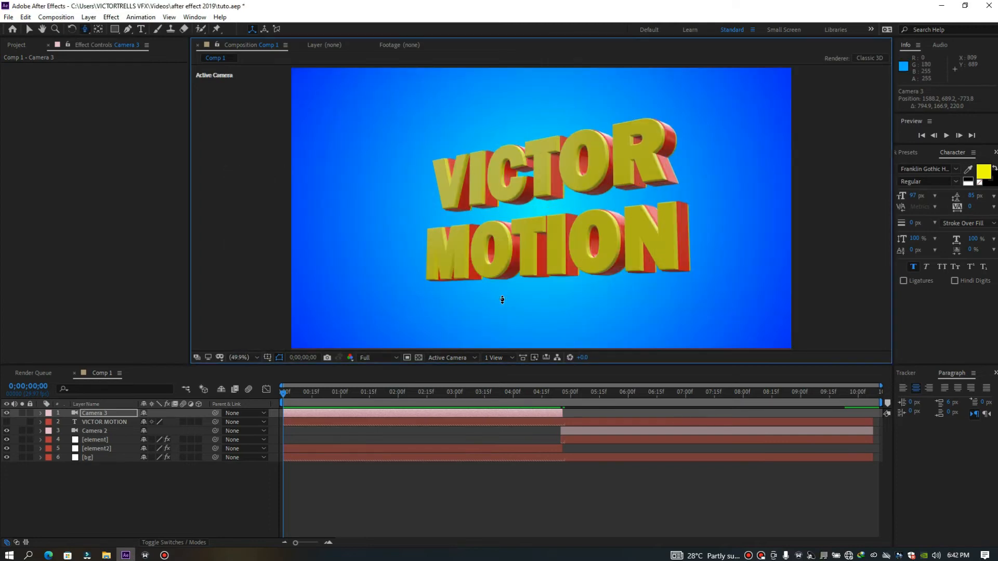
Dolly Camera 3 closer to the text and track it sideways to a position of about 1373, 632, -402
left_click_drag(502, 300, 640, 220)
key("c")
key("c")
key("c")
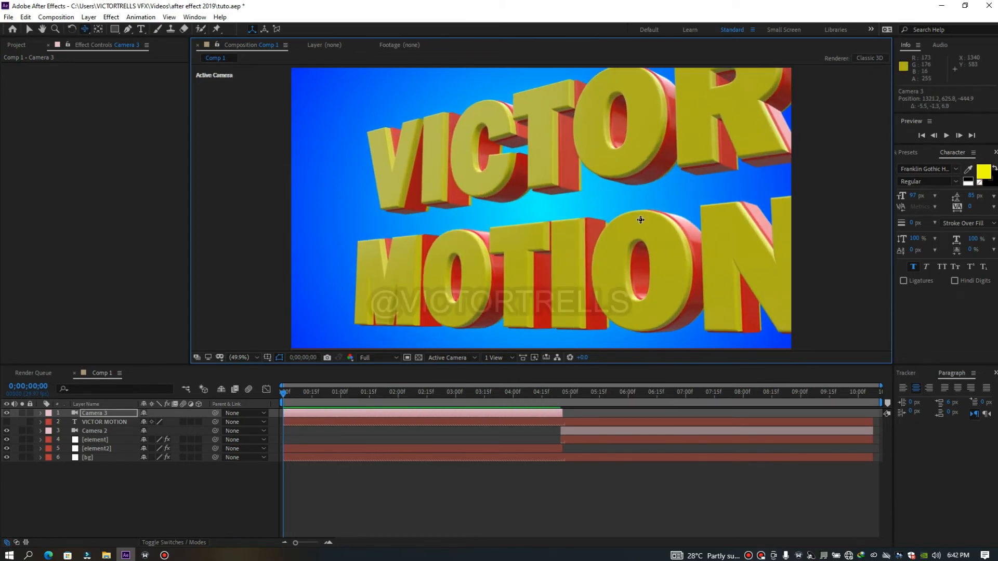
left_click_drag(672, 215, 586, 206)
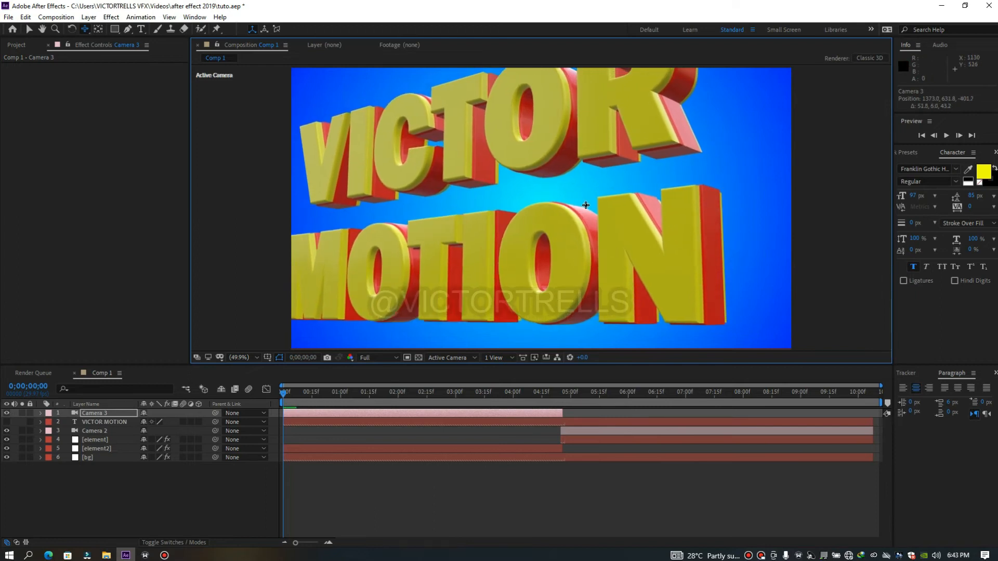
key("c")
key("c")
key("c")
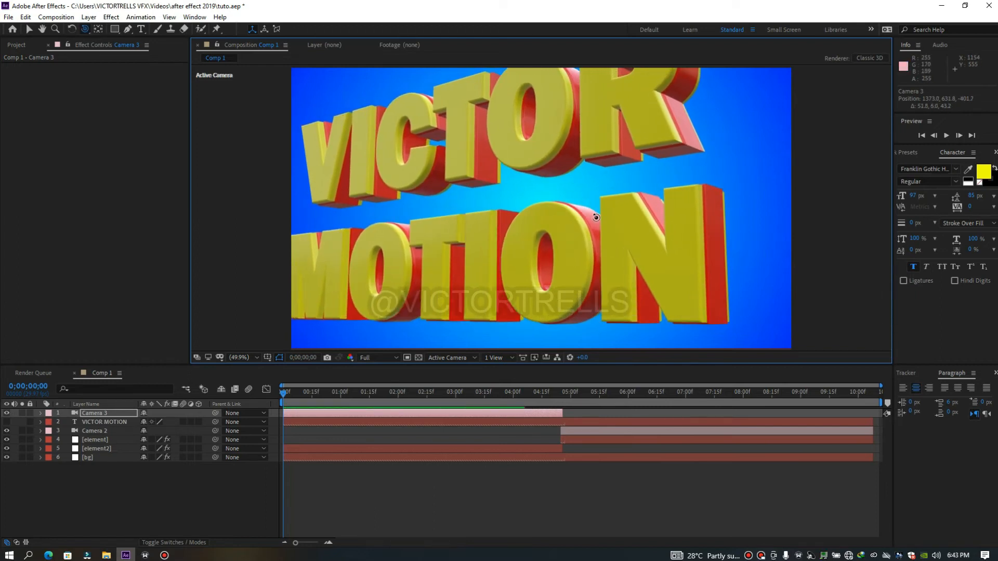
Orbit Camera 3 further around the text and dolly in to a close-up at about 1312, 600, -199
left_click_drag(595, 215, 584, 217)
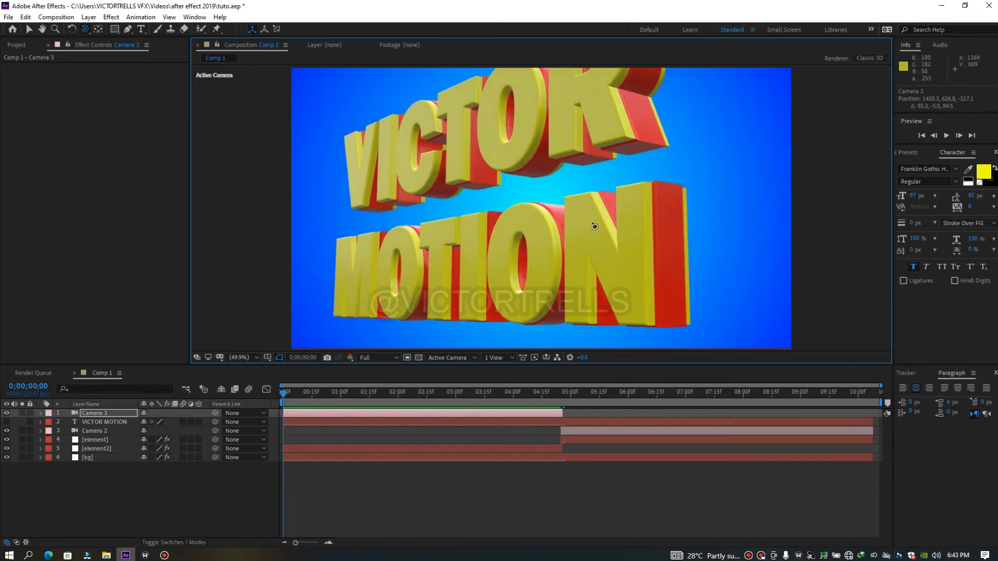
left_click_drag(636, 231, 631, 132)
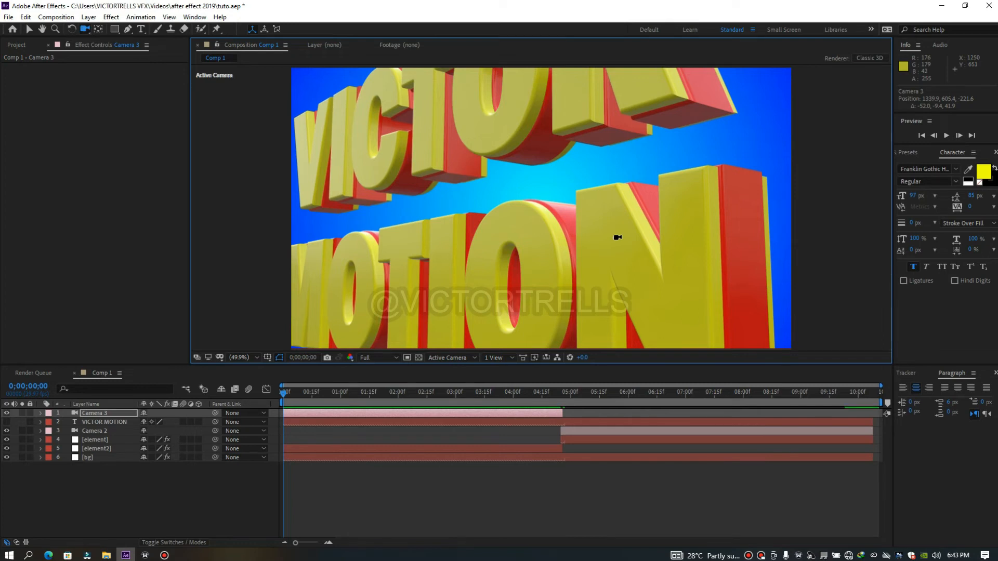
key("c")
left_click_drag(622, 223, 622, 205)
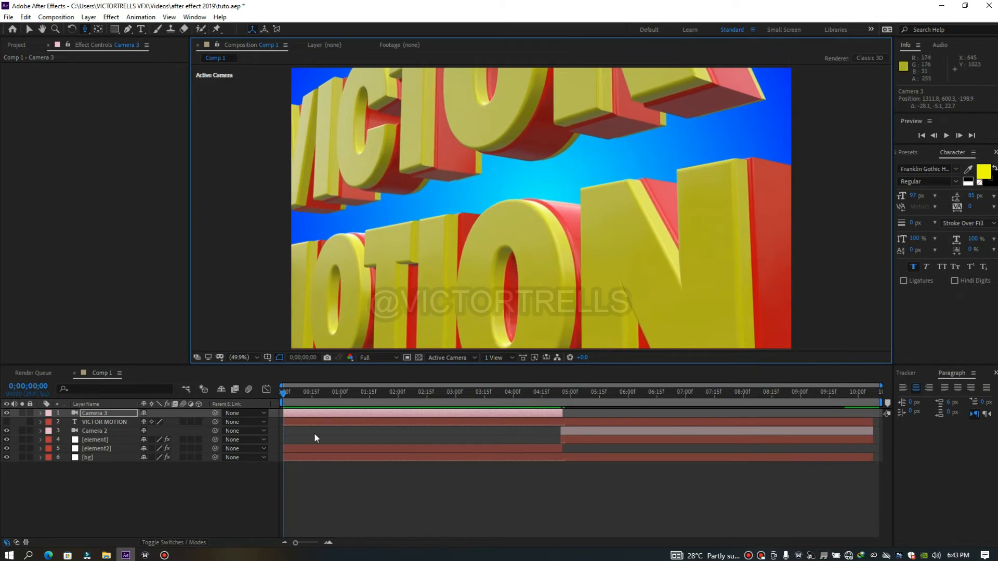
Keyframe Camera 3's position at 0;00;00;00, then orbit, dolly and track it at 0;00;02;25 to about 1217, 612, -183
key("p")
left_click(67, 422)
left_click_drag(313, 397, 446, 414)
key("c")
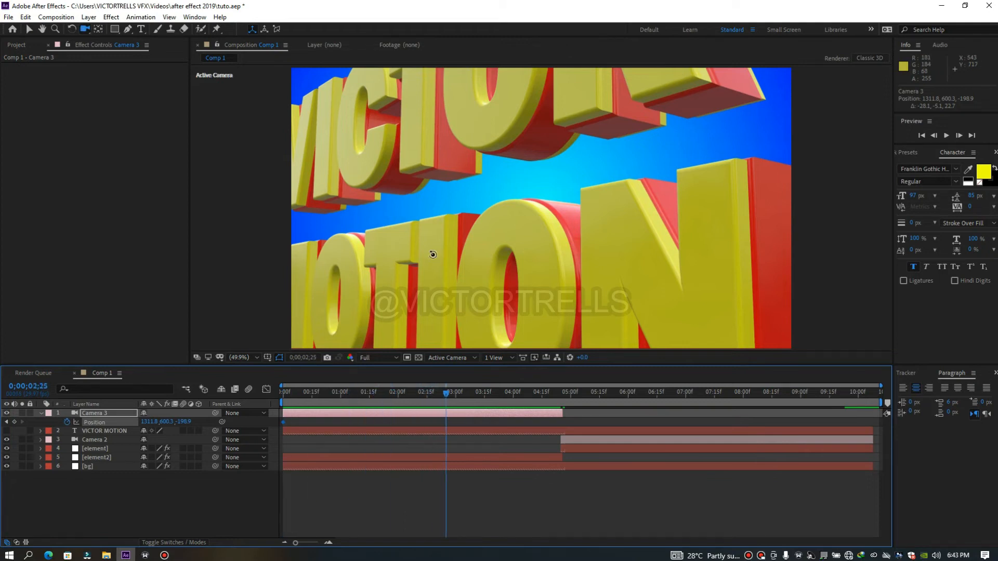
left_click_drag(439, 249, 517, 256)
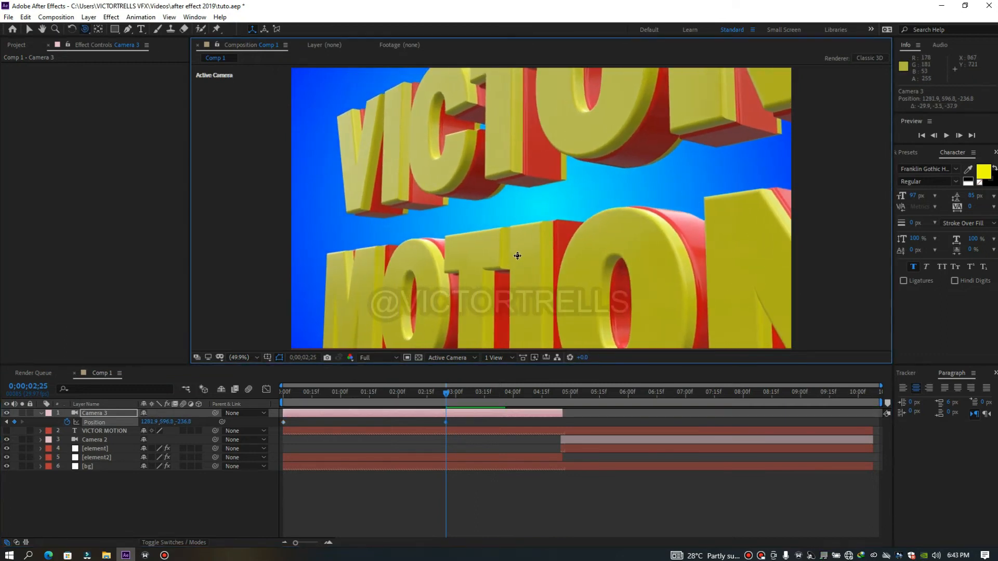
left_click_drag(389, 211, 389, 163)
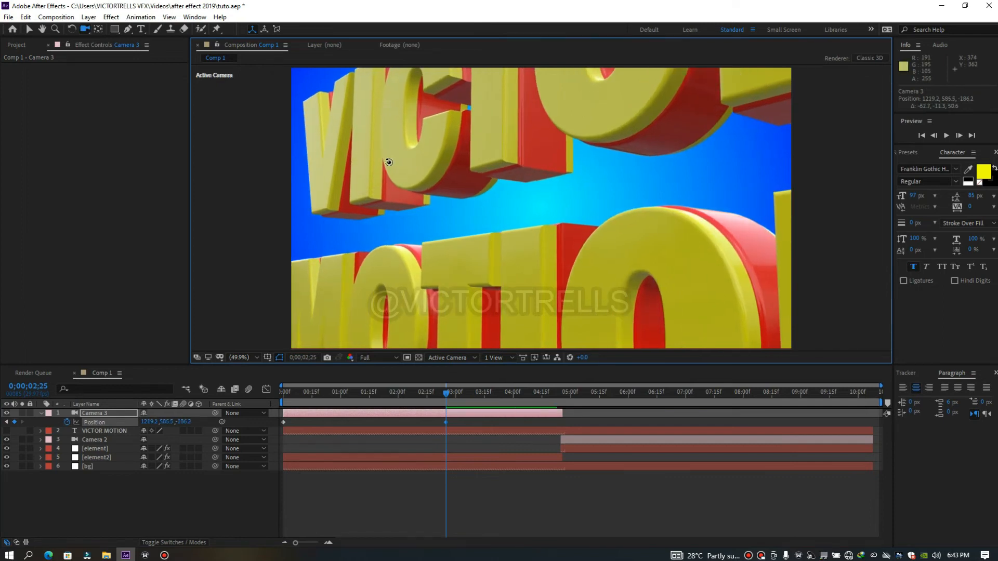
left_click_drag(402, 174, 413, 254)
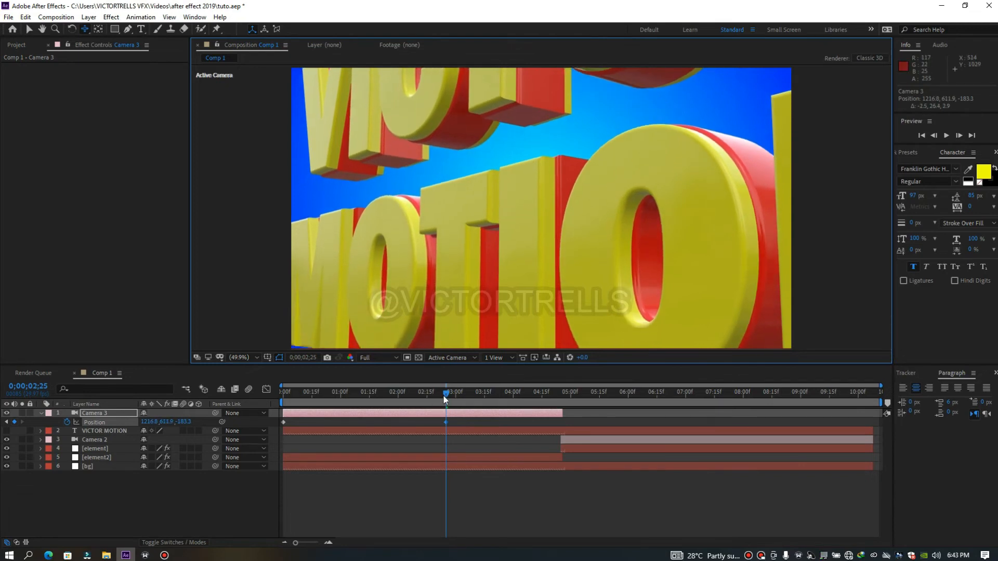
Preview the Camera 3 move from the start of the composition
left_click_drag(364, 395, 273, 395)
key("space")
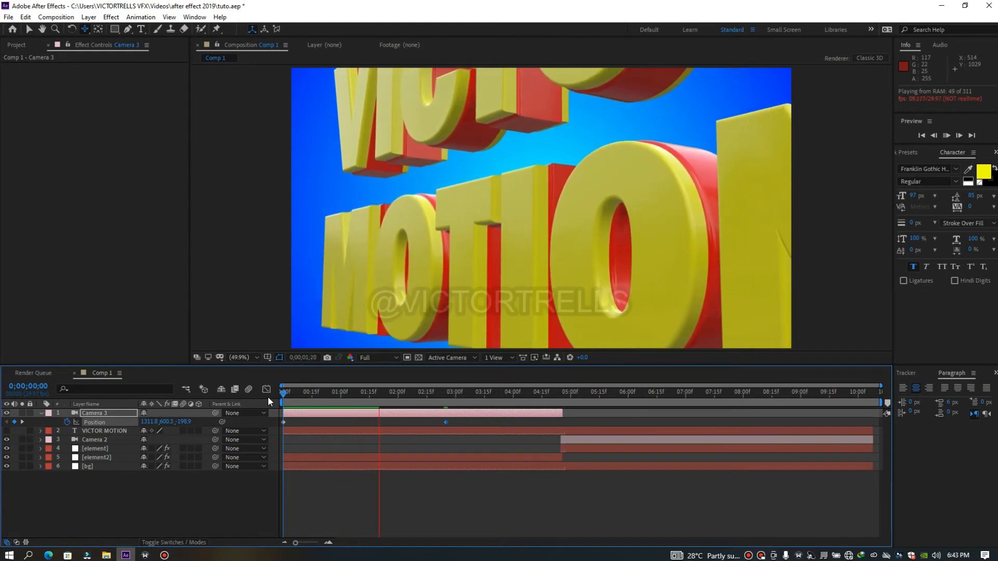
mouse_move(286, 395)
left_mouse_down()
mouse_move(327, 404)
mouse_move(279, 399)
left_mouse_up()
key("space")
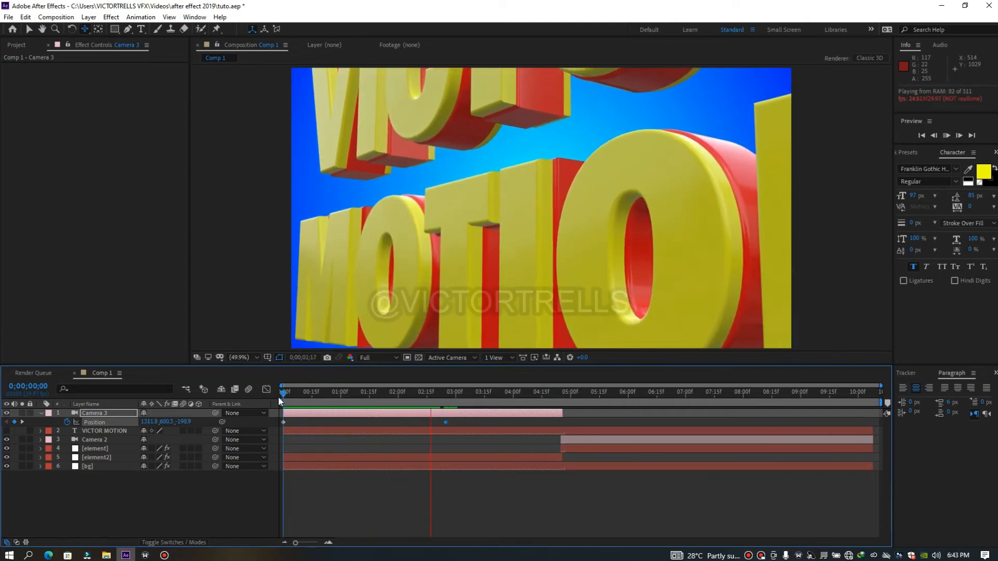
Split the Camera 3 layer at 0;00;02;26, one frame past its second position keyframe
left_click_drag(292, 391, 447, 416)
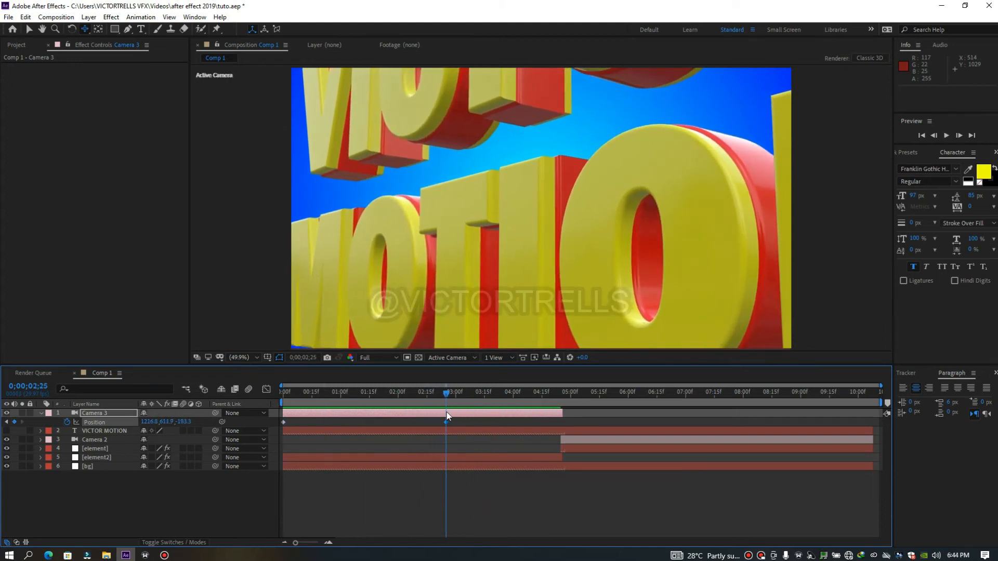
left_click(449, 417)
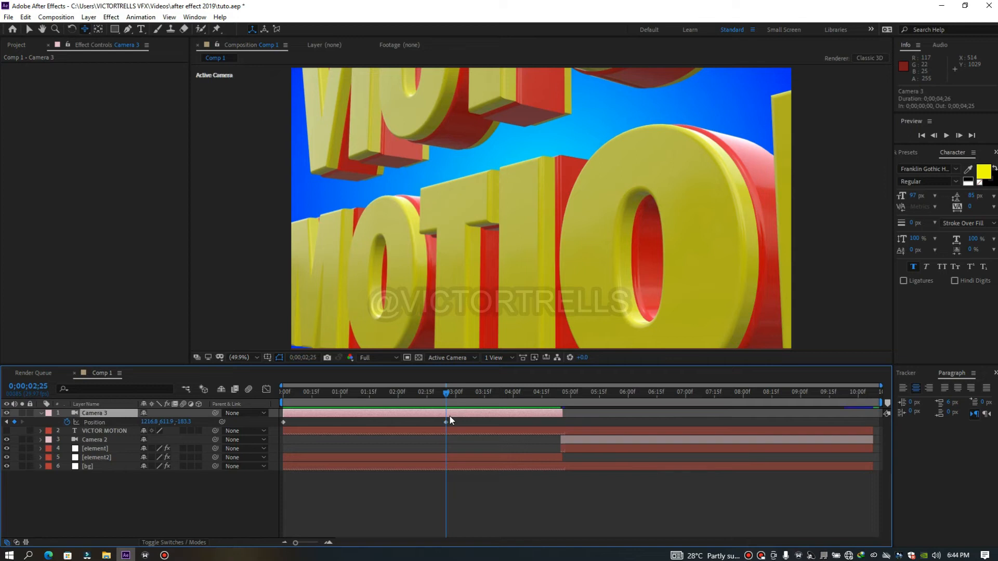
key("Page_Down")
key("ctrl+shift+d")
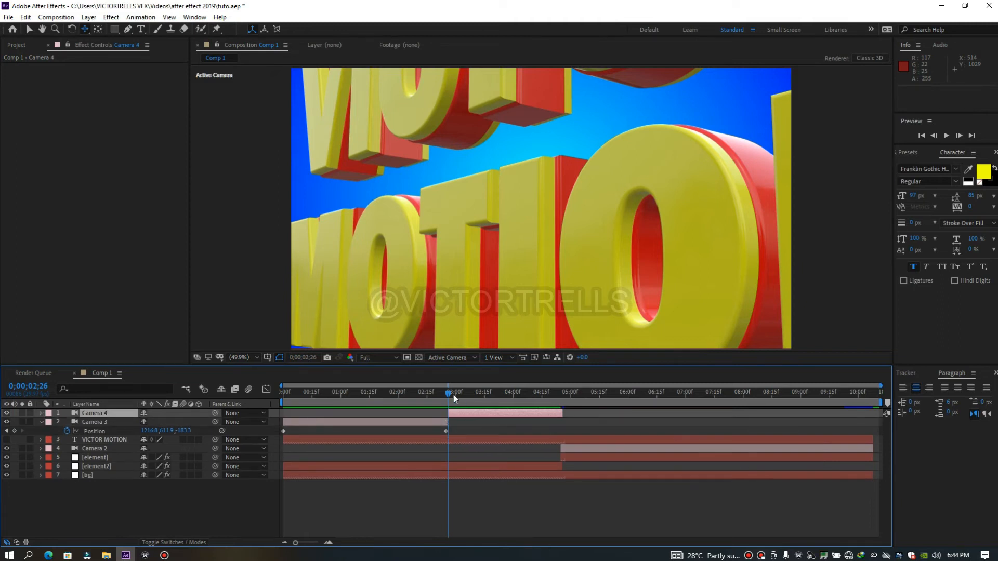
Shift the Camera 2 and element layers about half a second later, and extend Camera 4 to 0;00;05;11 and element2 to 0;00;05;12
left_click(567, 470)
left_click(570, 457)
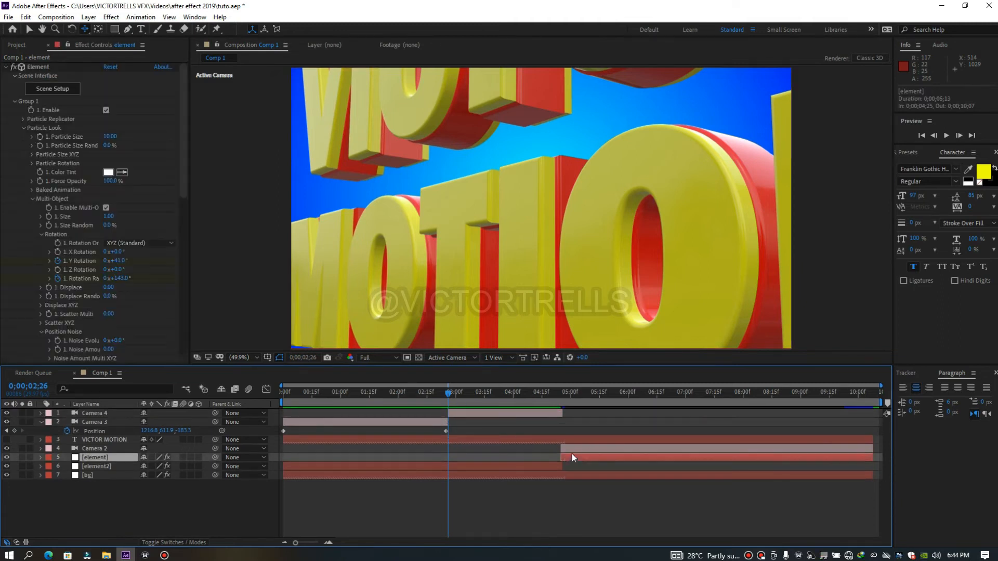
left_click(572, 450, "shift")
left_click_drag(573, 450, 609, 452)
left_click_drag(564, 414, 593, 414)
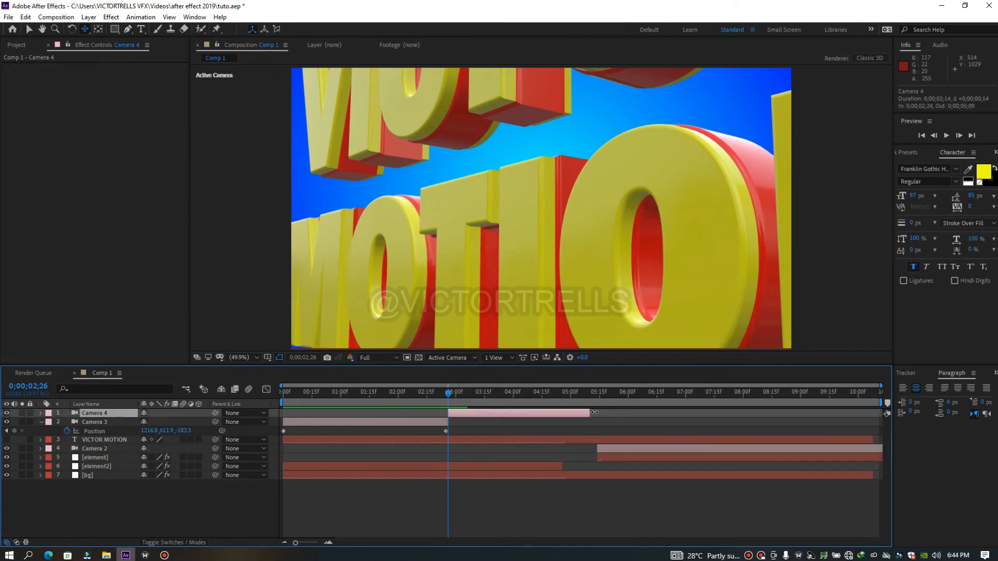
left_click_drag(563, 467, 594, 466)
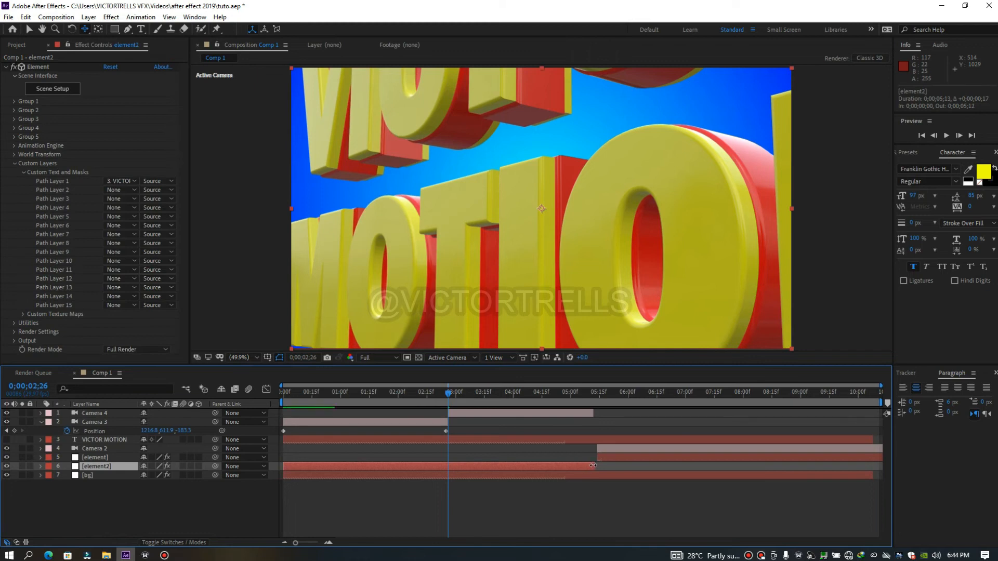
Reset Camera 4's position keyframes to a single one at 0;00;02;26 and reframe the camera high beside the text at about 1240, 361, -12
left_click(457, 415)
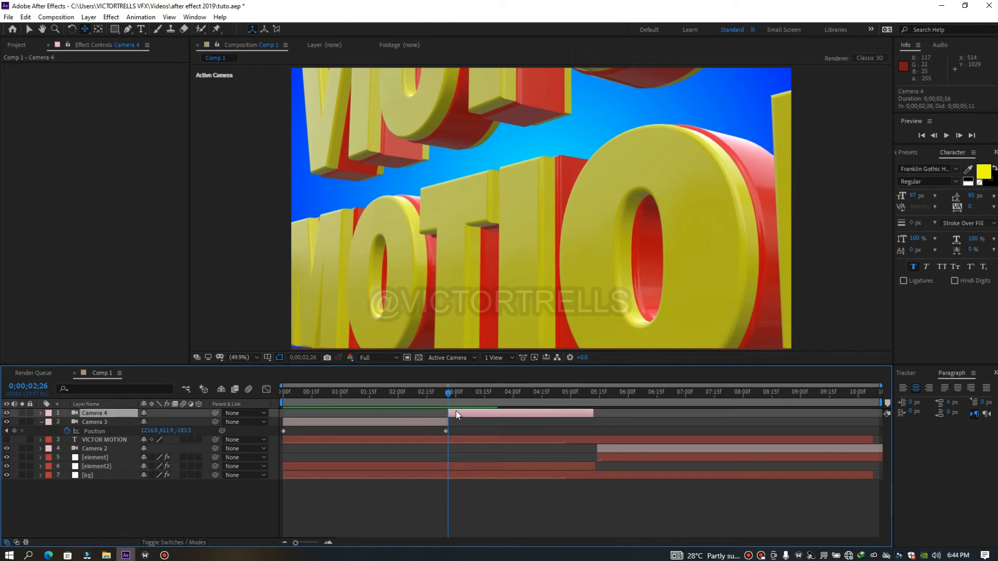
key("p")
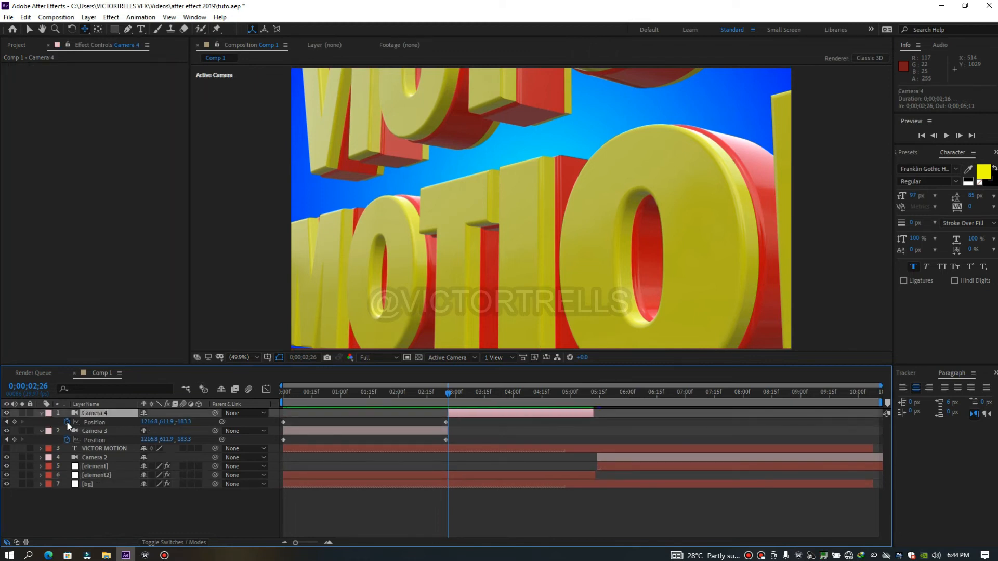
left_click(67, 423)
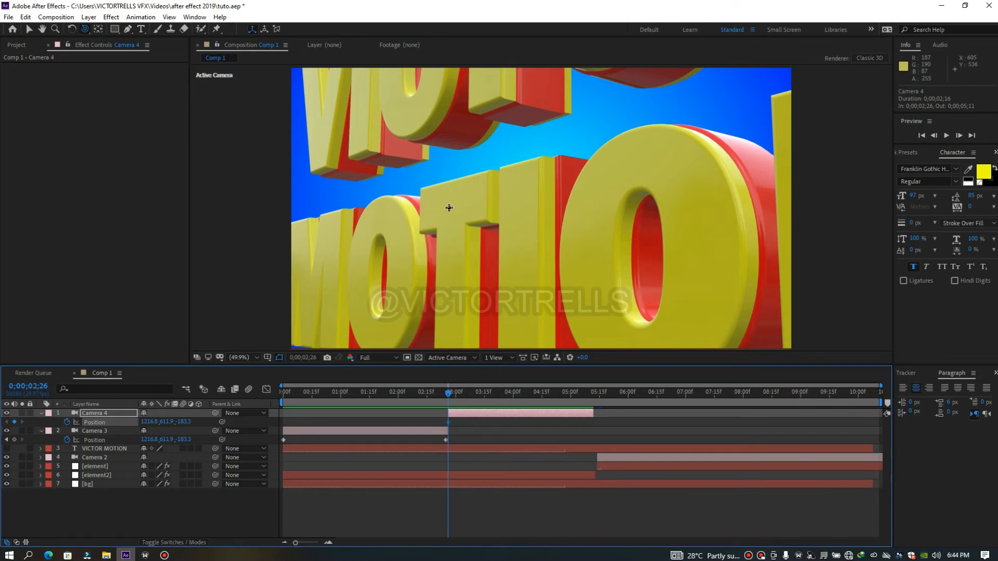
left_click_drag(480, 180, 574, 193)
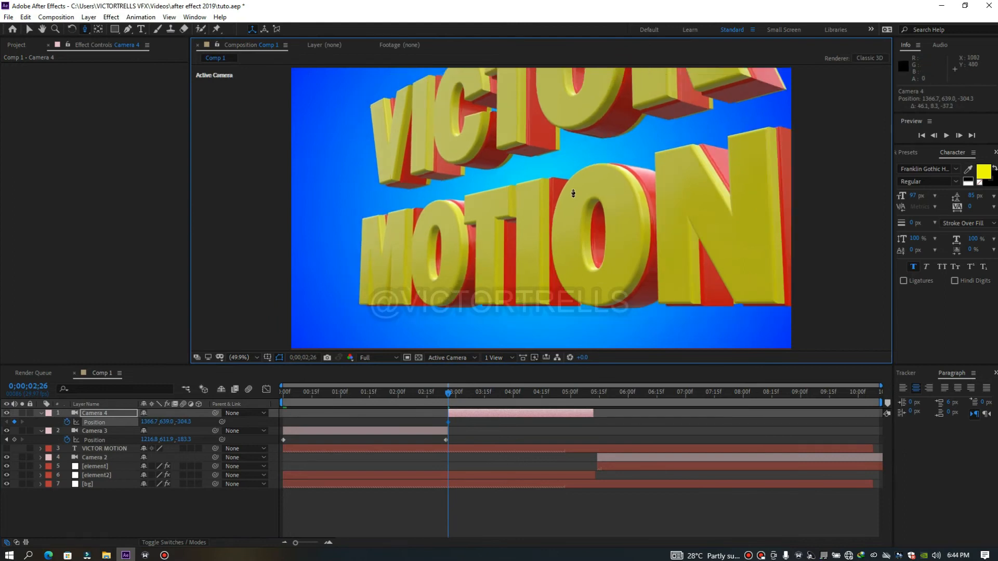
key("c")
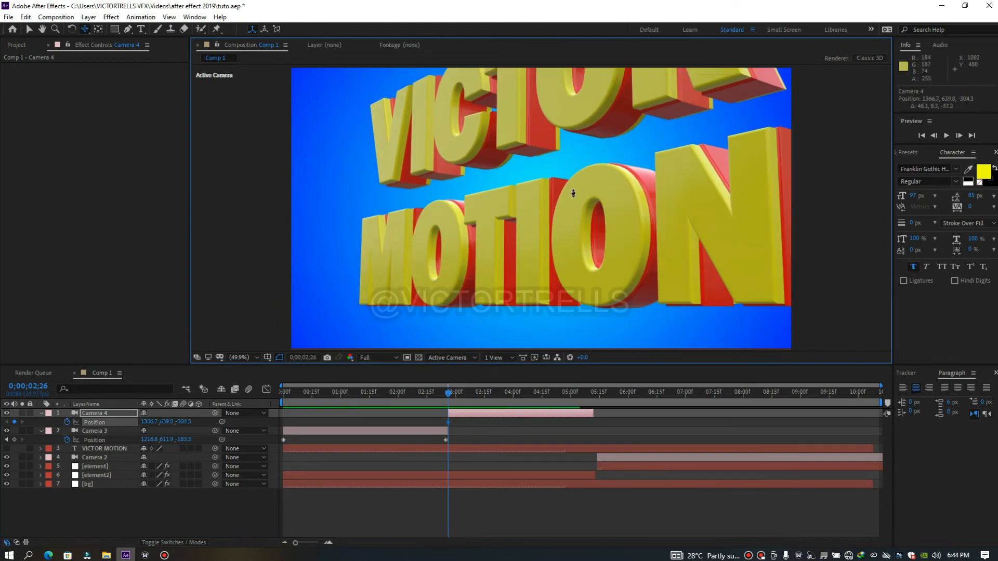
left_click_drag(651, 139, 624, 184)
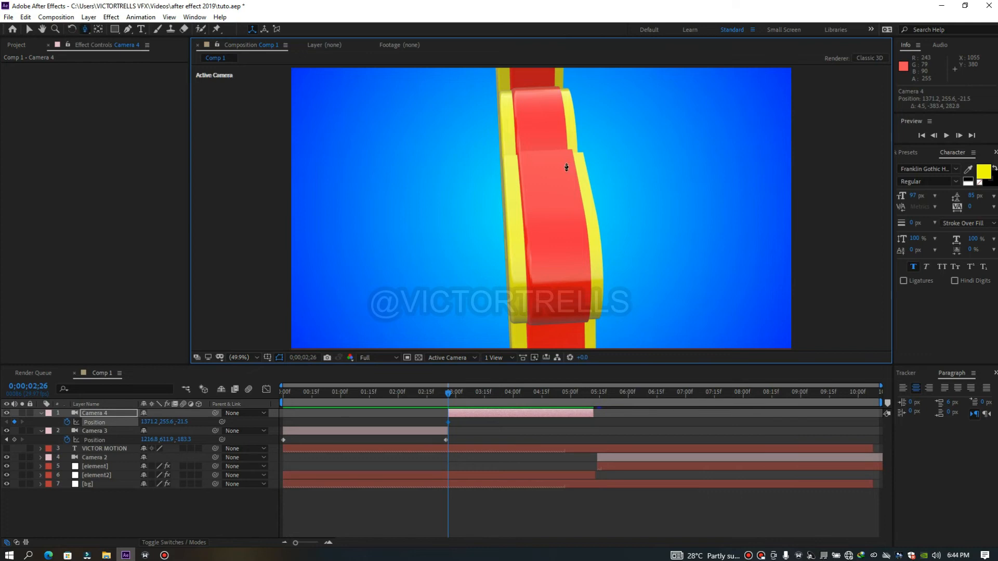
left_click_drag(560, 219, 570, 114)
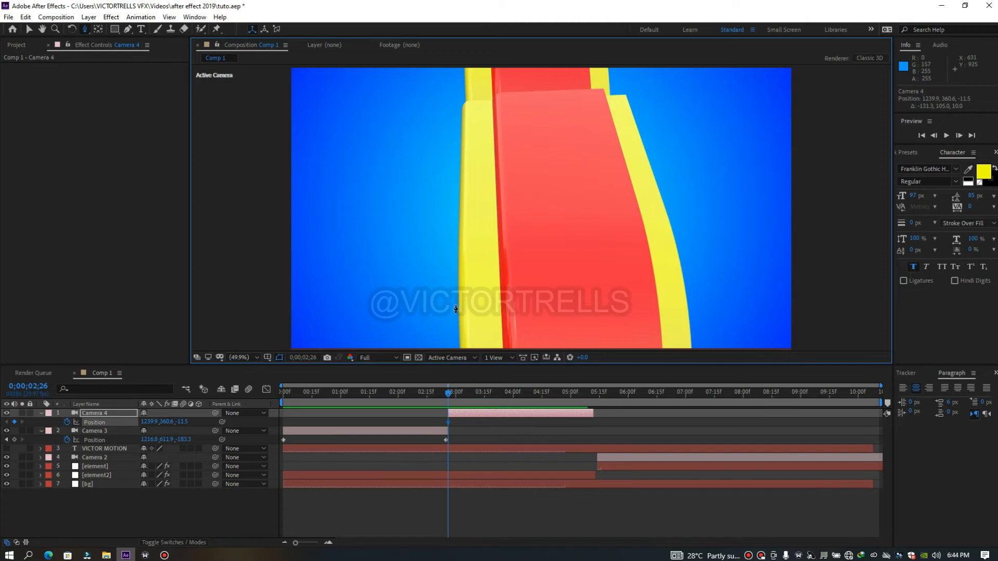
Try an orbiting Camera 4 move ending at 0;00;04;26 and preview it
left_click_drag(493, 392, 563, 393)
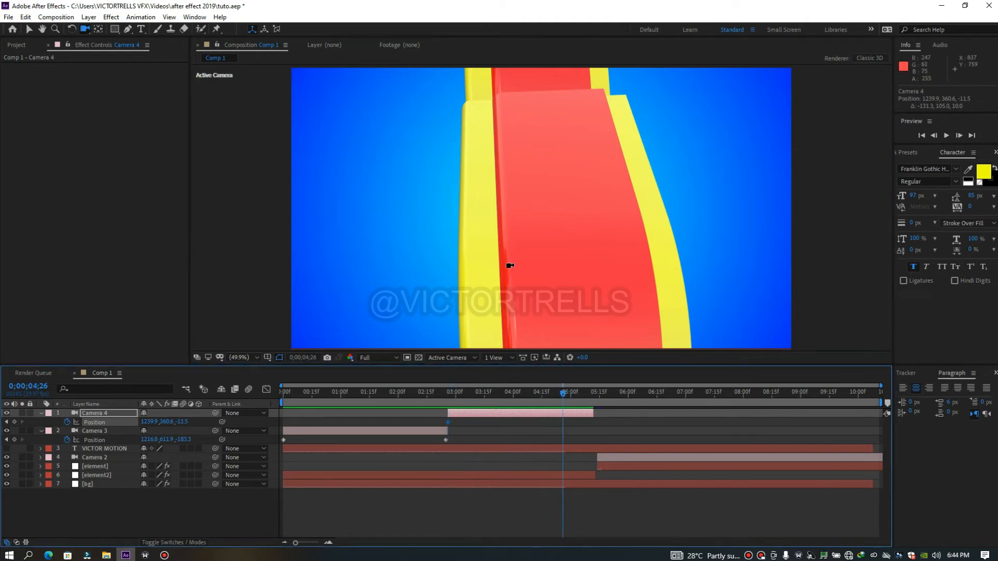
left_click_drag(507, 264, 496, 212)
left_click_drag(566, 398, 477, 388)
key("space")
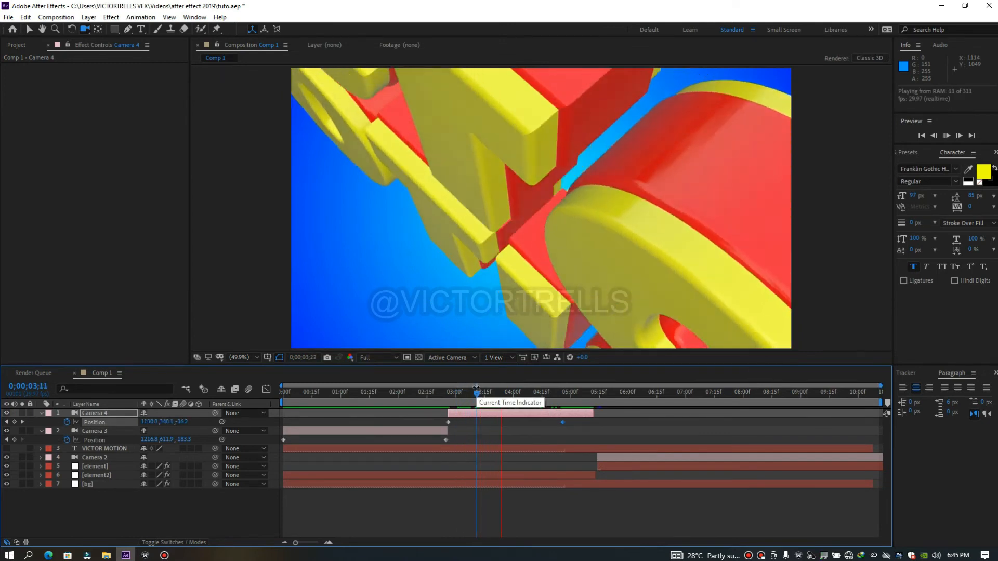
left_click_drag(477, 396, 450, 401)
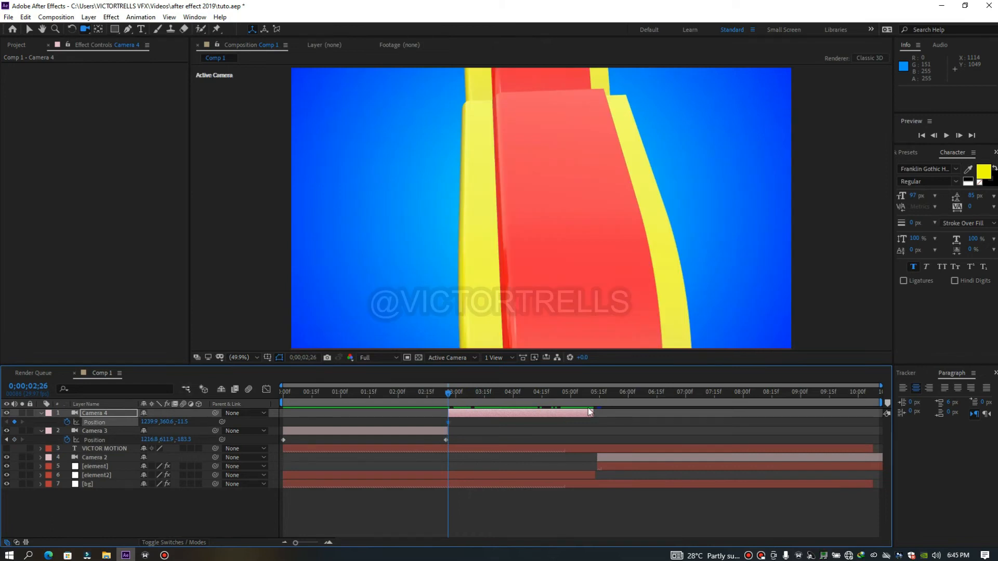
Keyframe Camera 4 at 0;00;05;01, orbiting and pulling back to a front view of both text lines, and preview from the start
left_click_drag(450, 397, 571, 395)
left_click_drag(575, 277, 659, 223)
key("c")
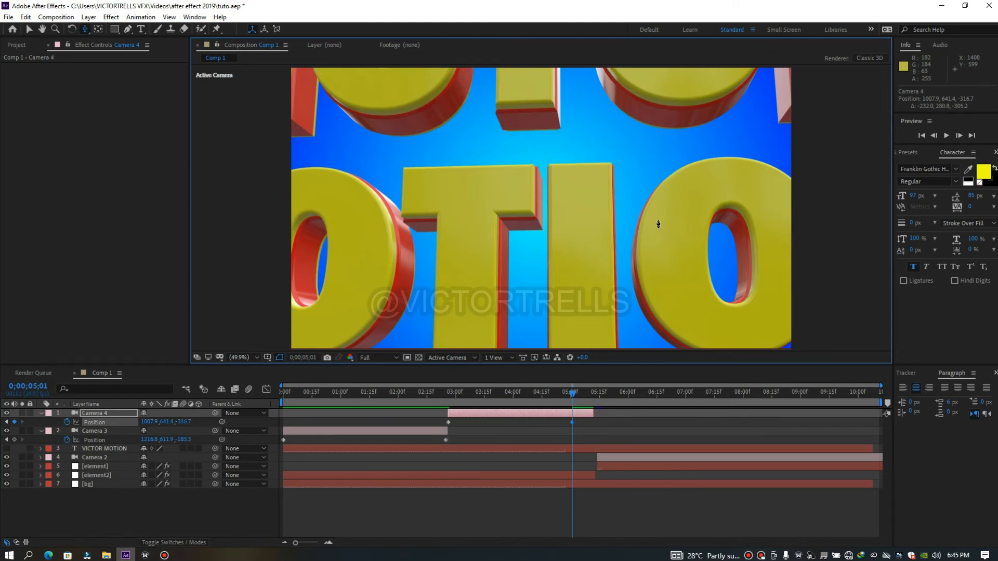
left_click_drag(682, 239, 661, 276)
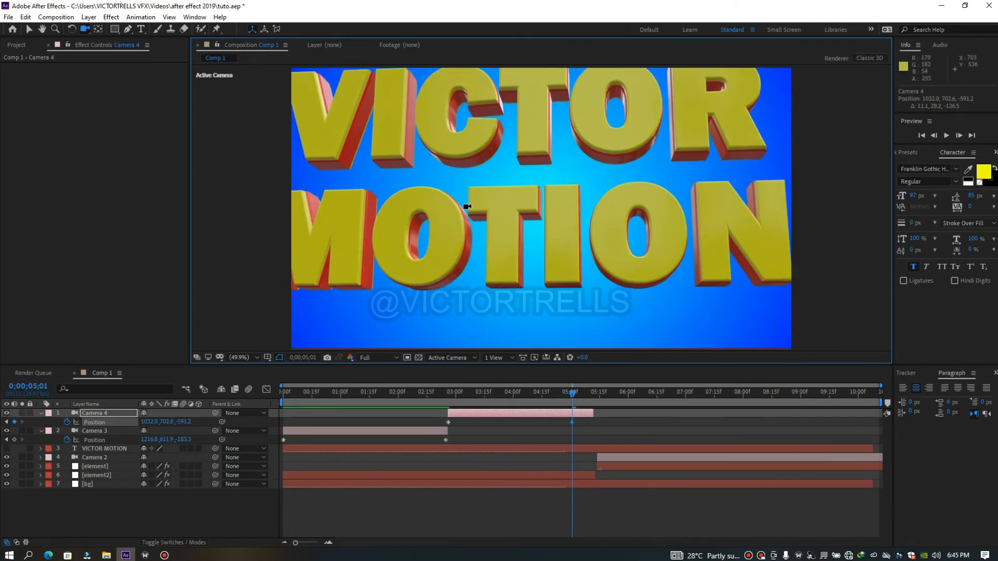
left_click_drag(428, 232, 506, 201)
left_click_drag(571, 398, 265, 389)
key("space")
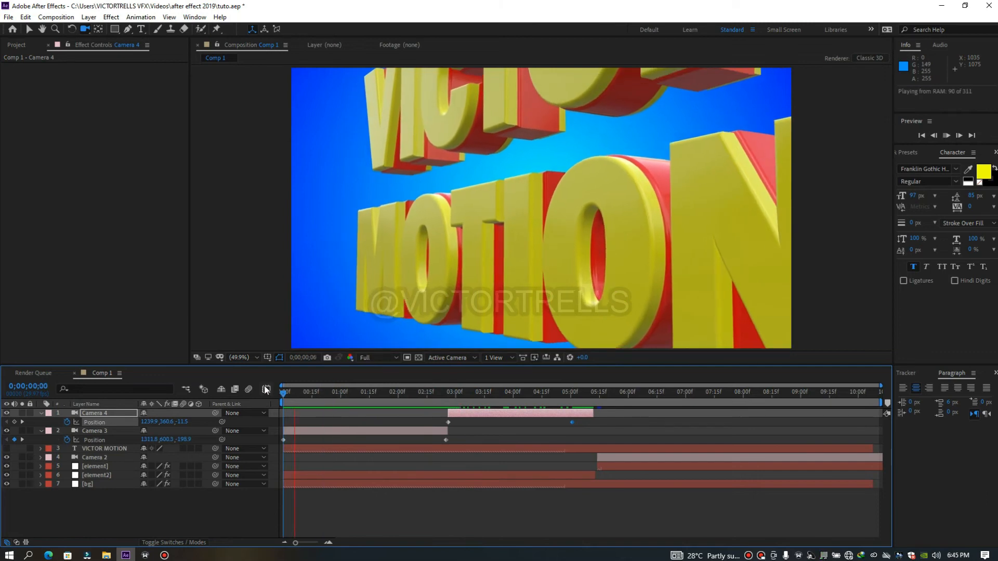
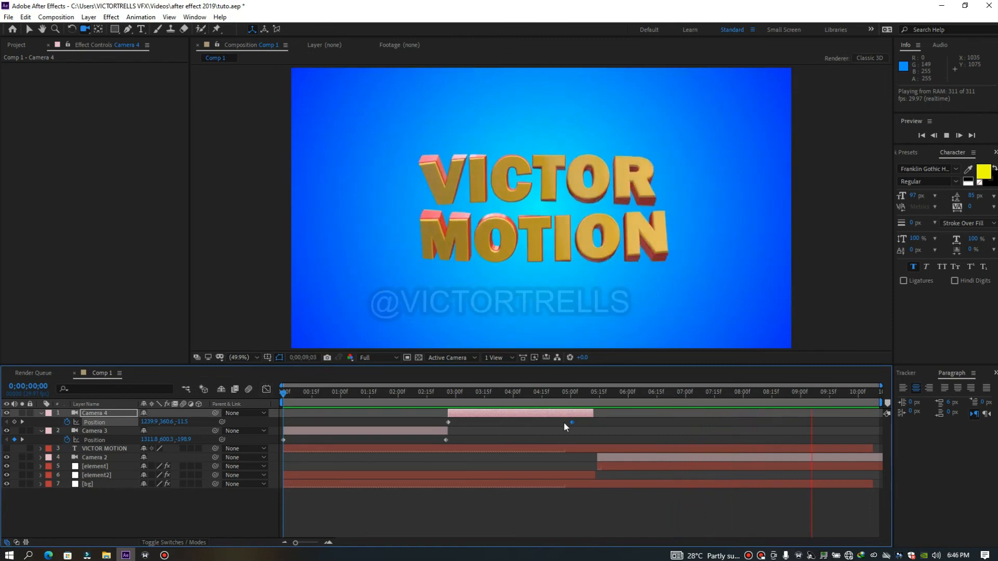
Try moving Camera 4's last position keyframe closer to the end of its layer and preview from the start
left_click_drag(572, 423, 591, 423)
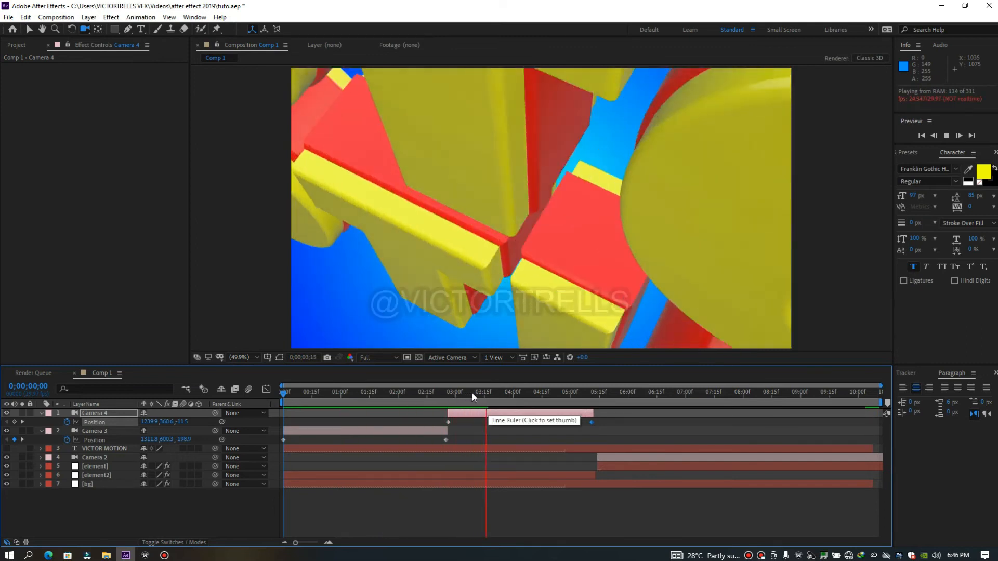
key("space")
left_click_drag(465, 400, 273, 422)
key("space")
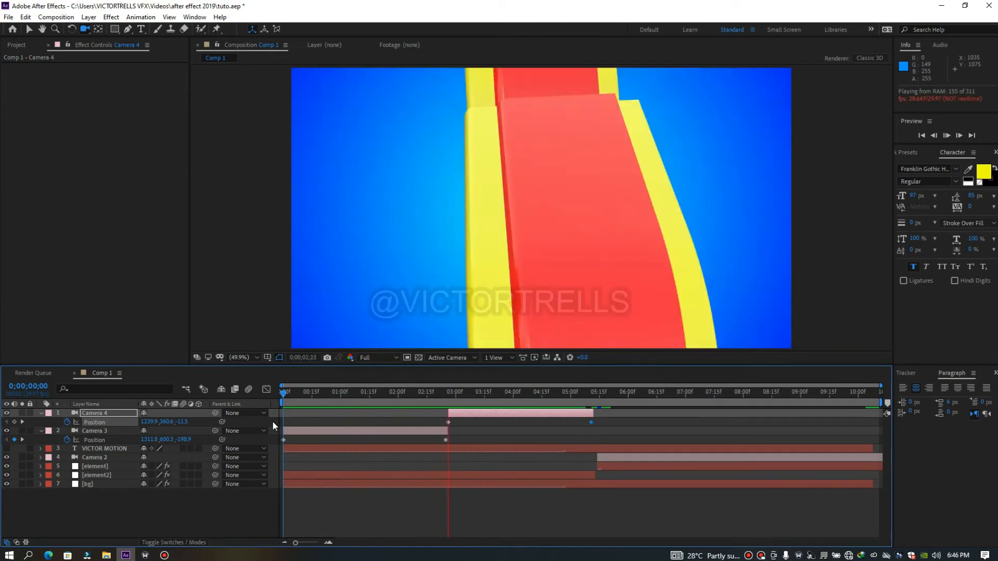
Replace Camera 4's last position keyframe with one at 0;00;05;08, orbited to a close front view at about 1066, 589, -314
left_click(444, 393)
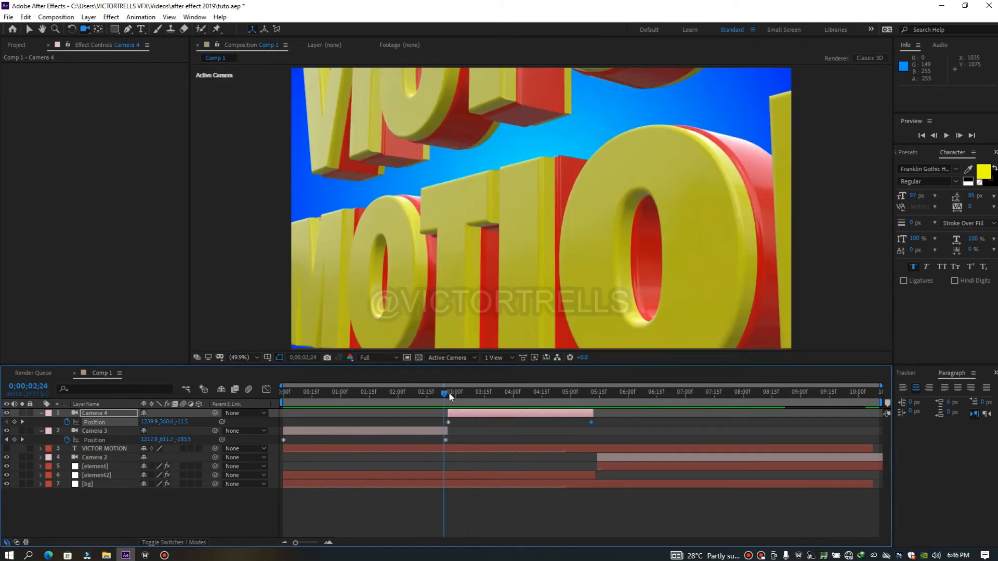
left_click(450, 398)
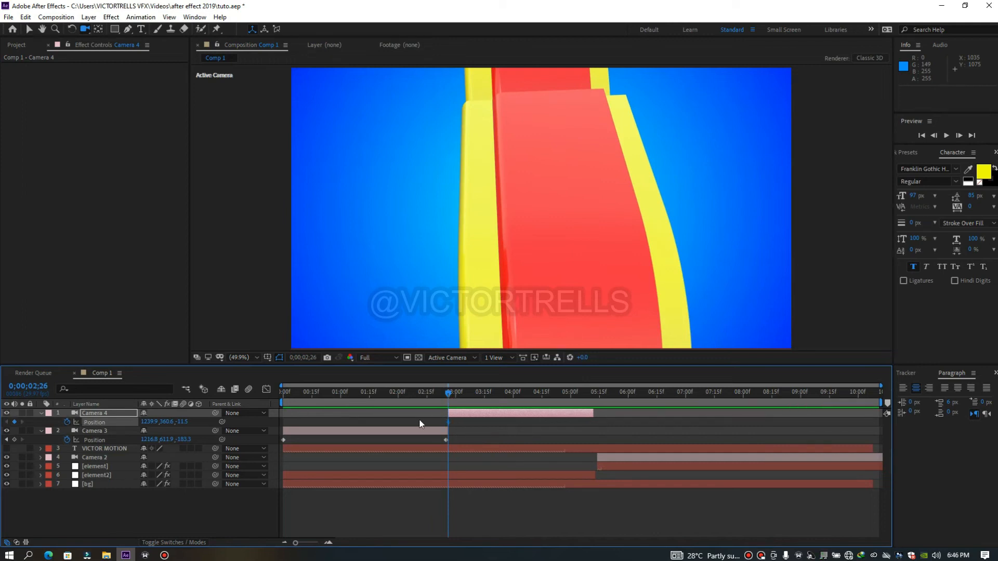
left_click_drag(474, 402, 587, 415)
left_click_drag(524, 245, 598, 201)
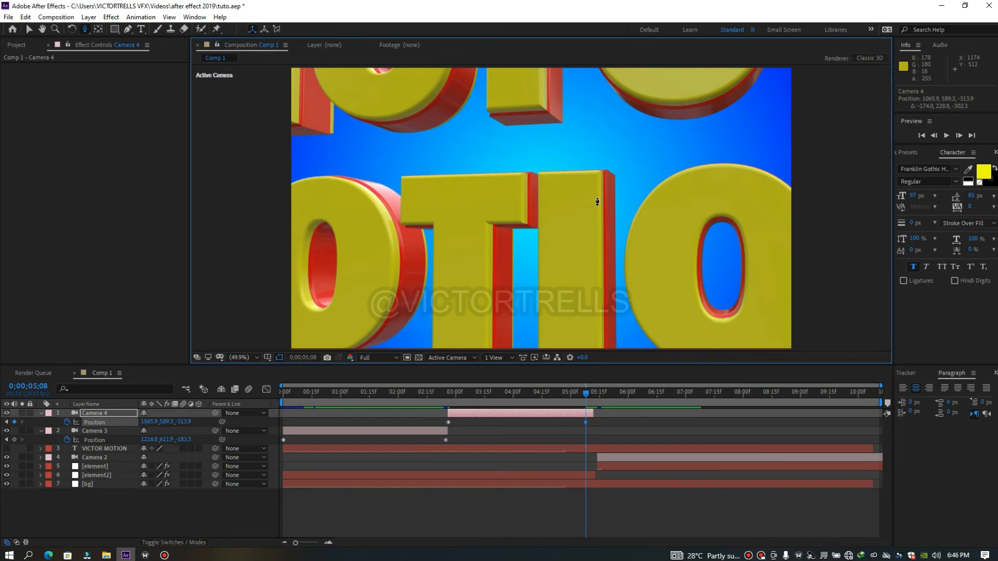
Split the element2 layer at 0;00;02;26, where Camera 4 begins
left_click(448, 397)
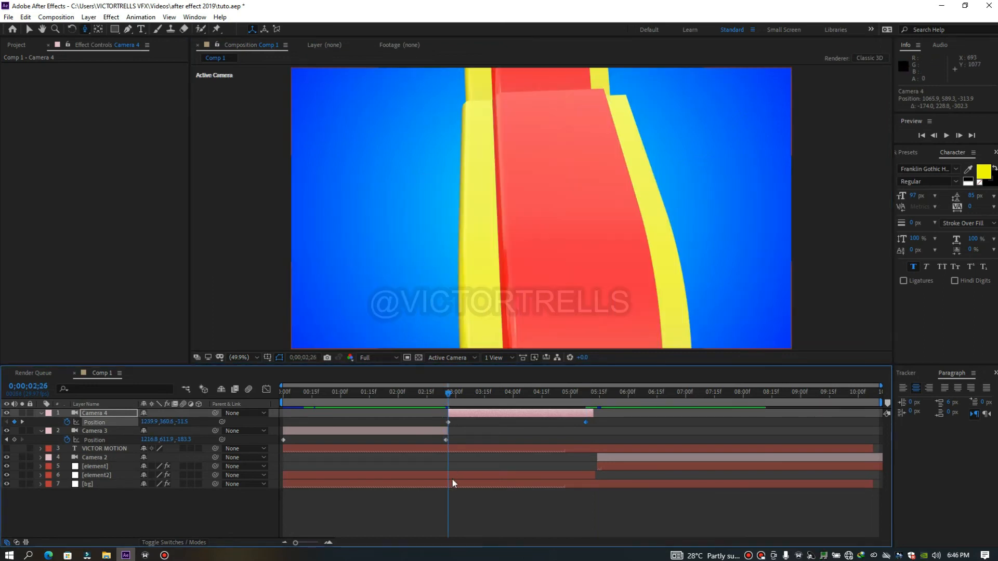
left_click(451, 478)
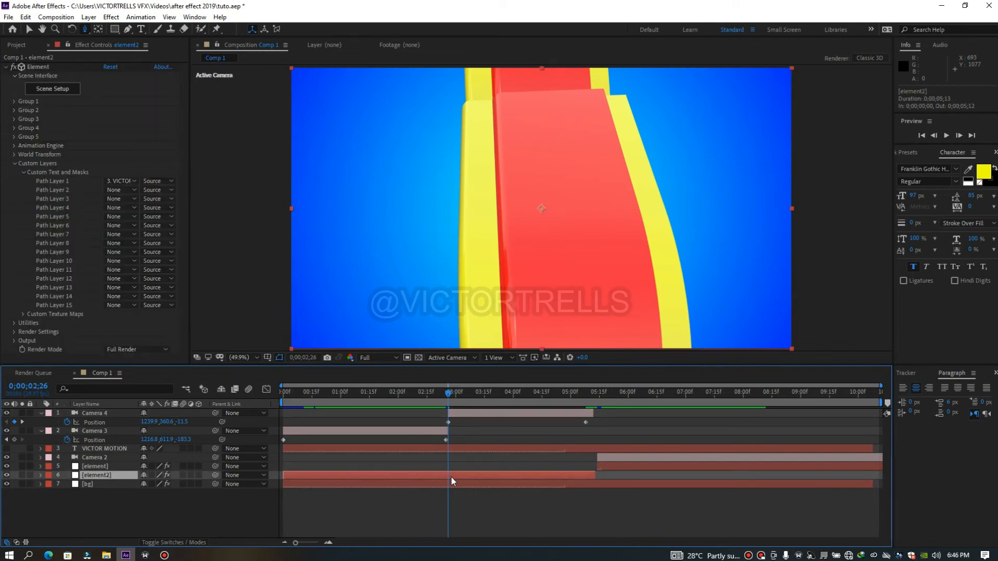
key("ctrl+shift+d")
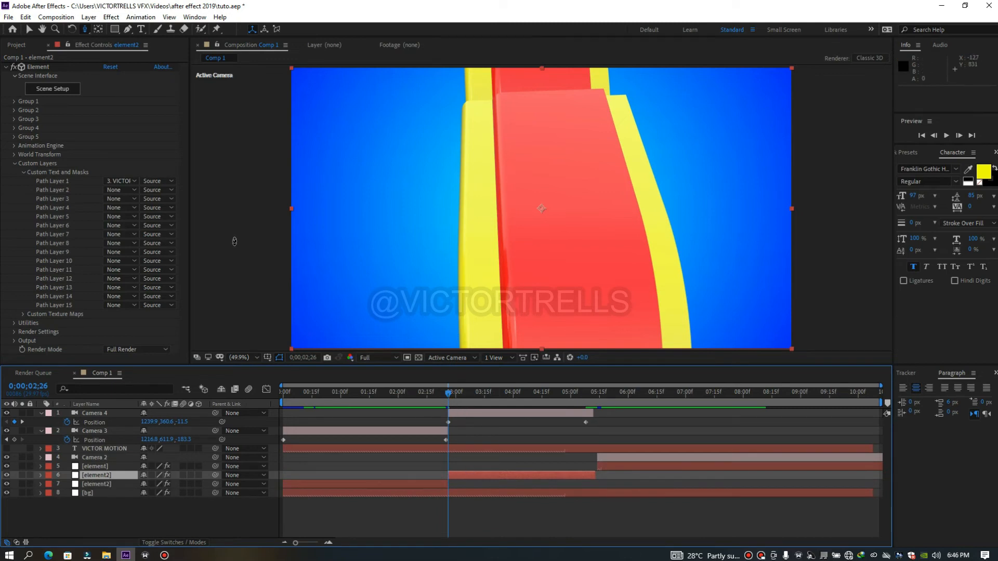
Keyframe the second element2 layer's Group 1 X Rotation at -5° at 0;00;02;26
left_click(12, 101)
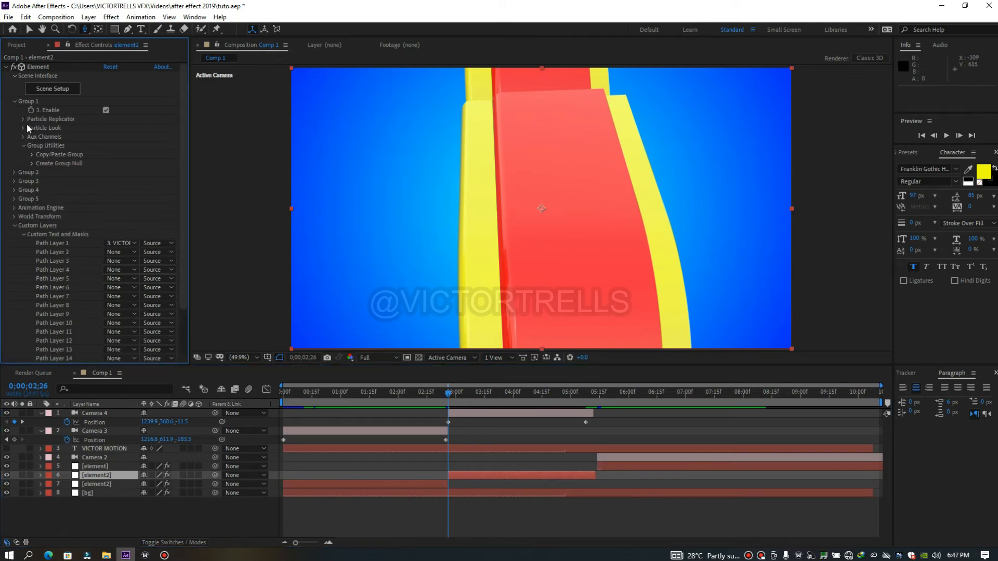
left_click(21, 120)
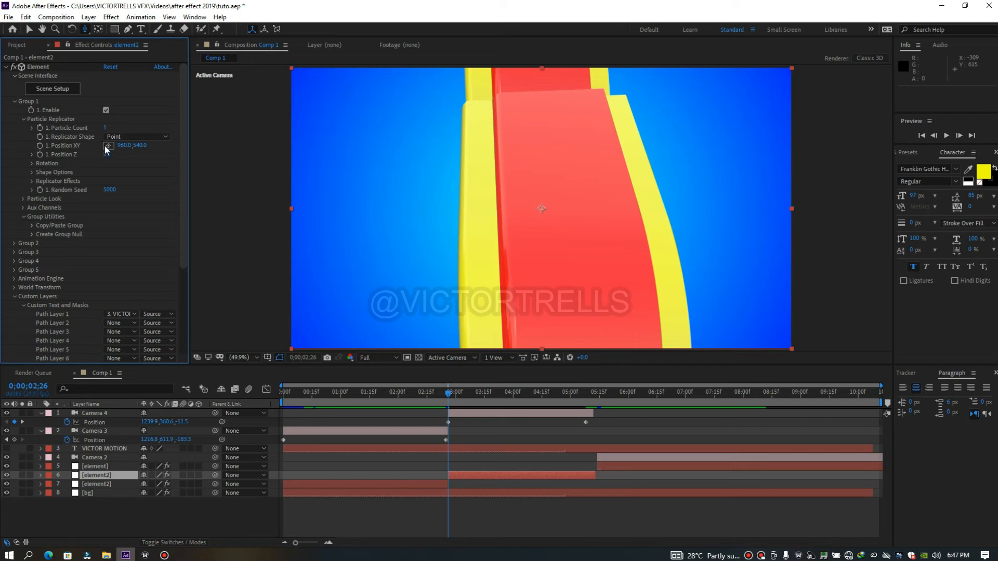
left_click(31, 163)
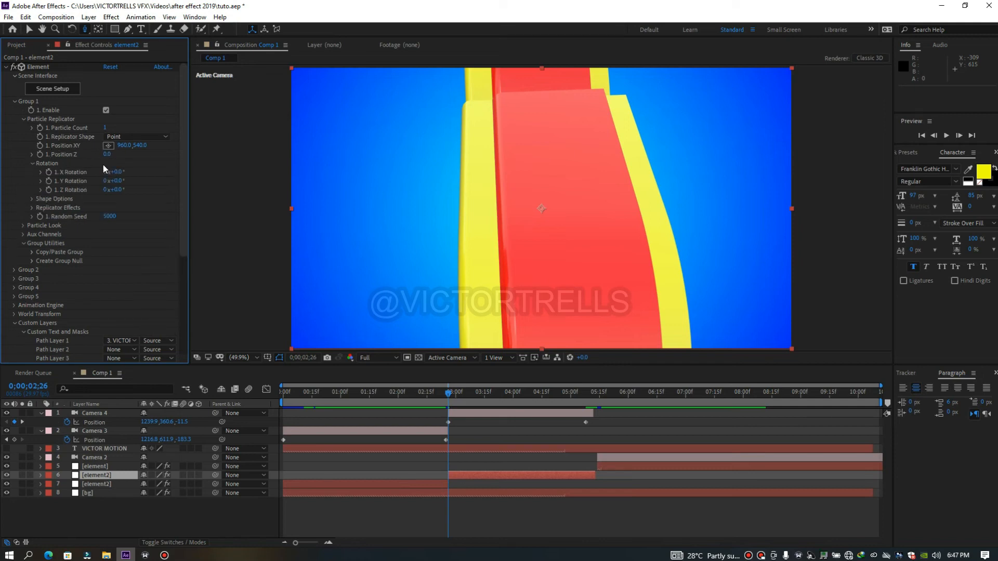
left_click(123, 171)
left_click_drag(123, 171, 96, 174)
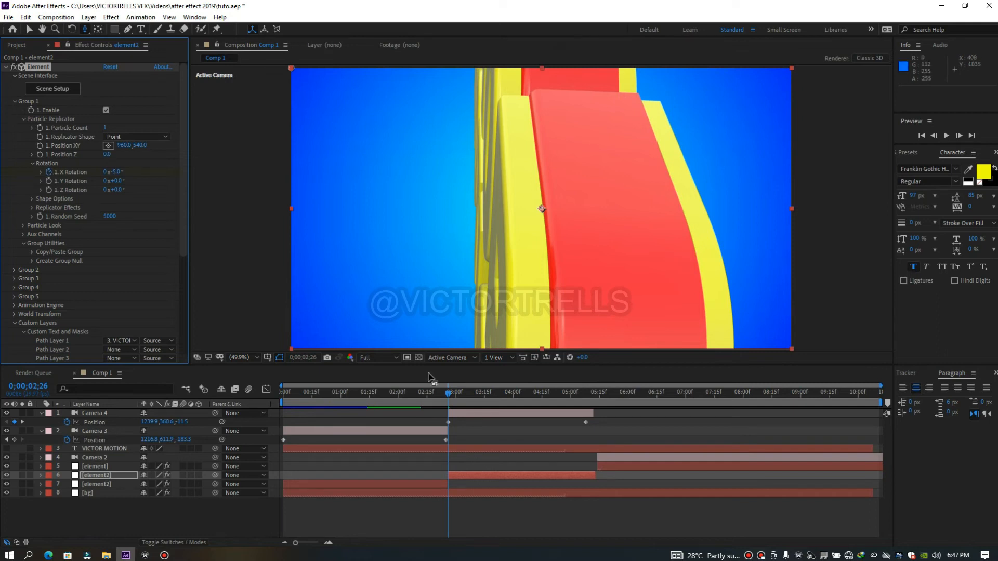
Keyframe the second element2 layer's Group 1 X Rotation at -75° at 0;00;05;08 and preview the tilting text
left_click_drag(450, 396, 590, 411)
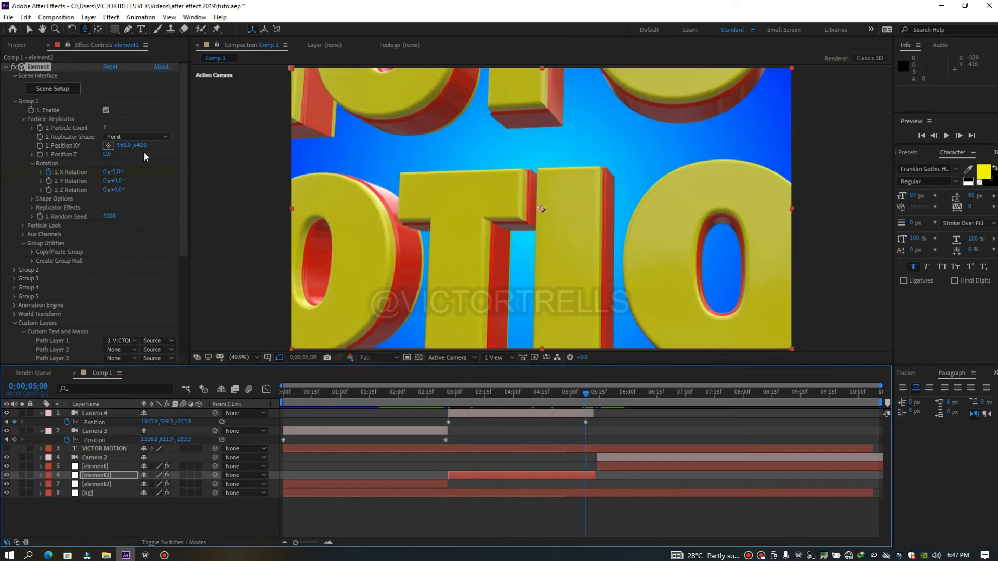
left_click_drag(118, 173, 76, 168)
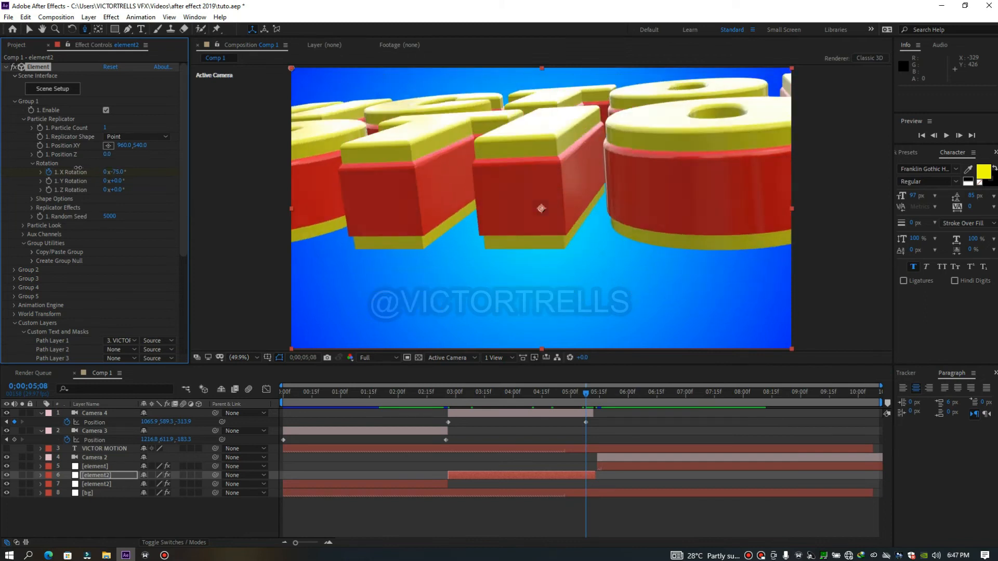
left_click_drag(587, 396, 449, 402)
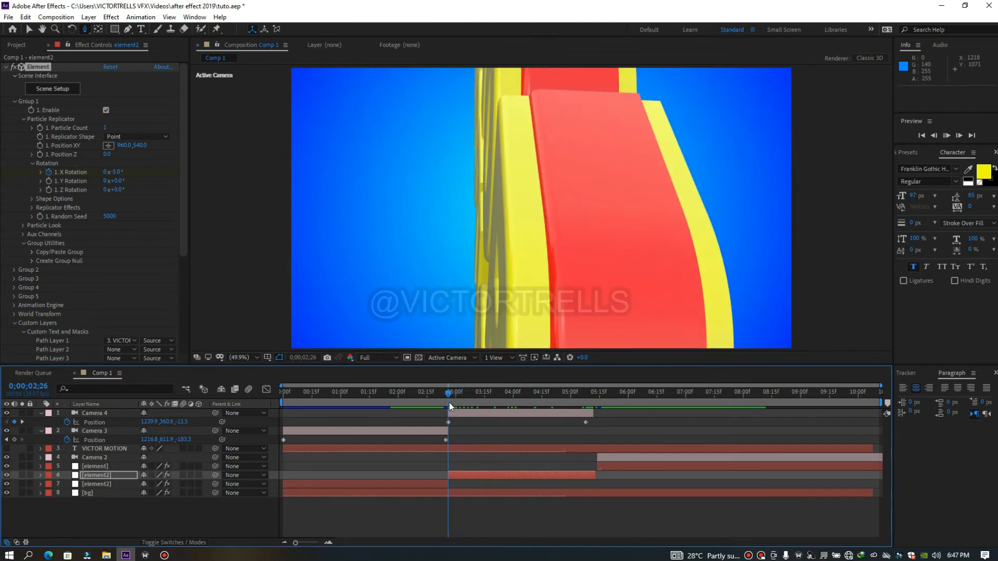
key("space")
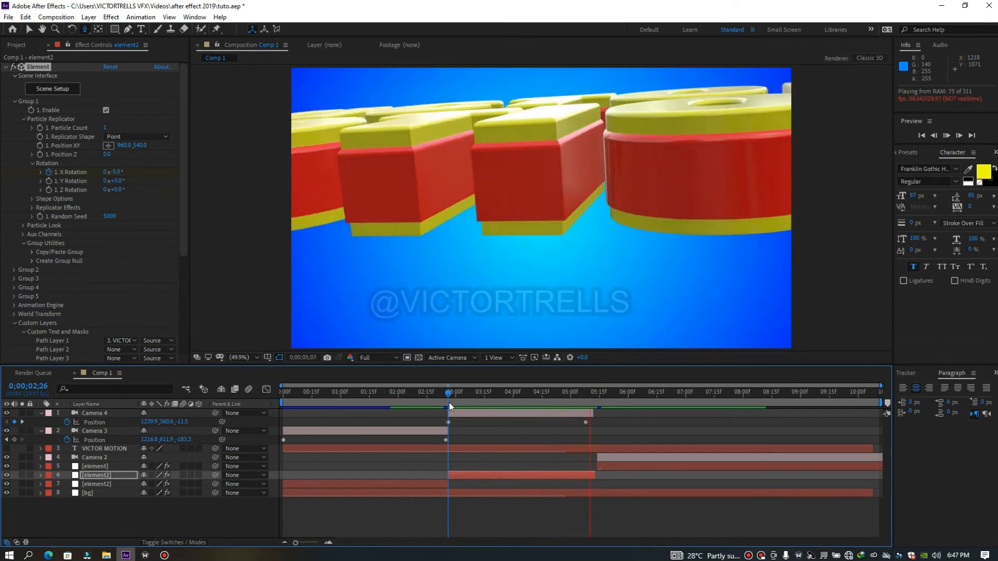
left_click_drag(449, 395, 364, 414)
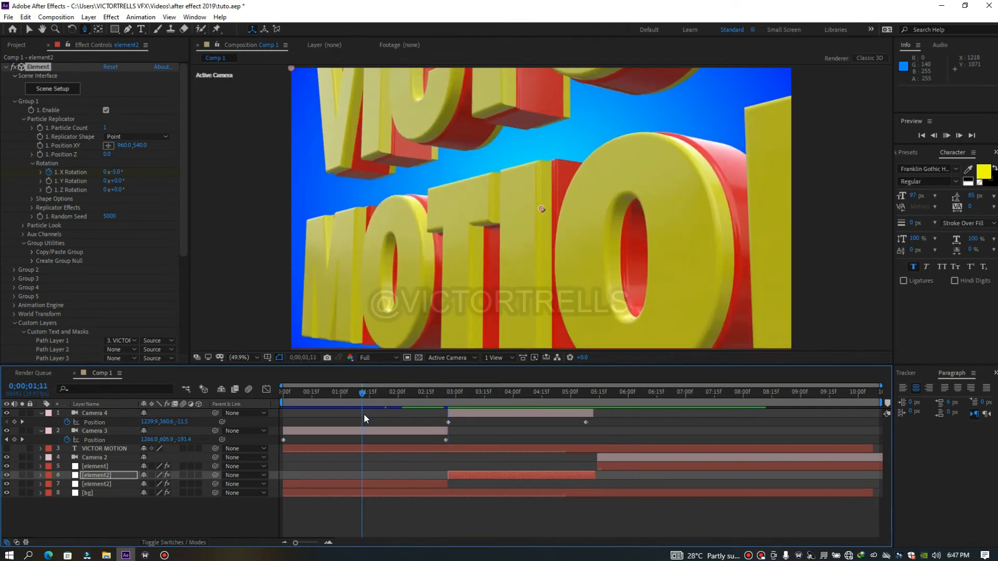
key("space")
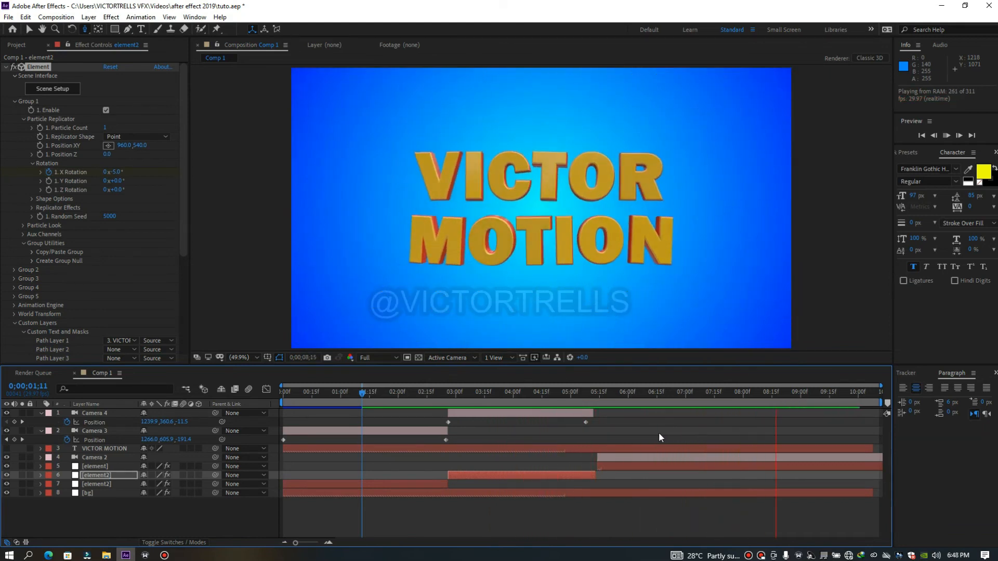
Trim the ends of Camera 4 and the second element2 layer to 0;00;05;08
left_click_drag(579, 396, 591, 413)
left_click(593, 475)
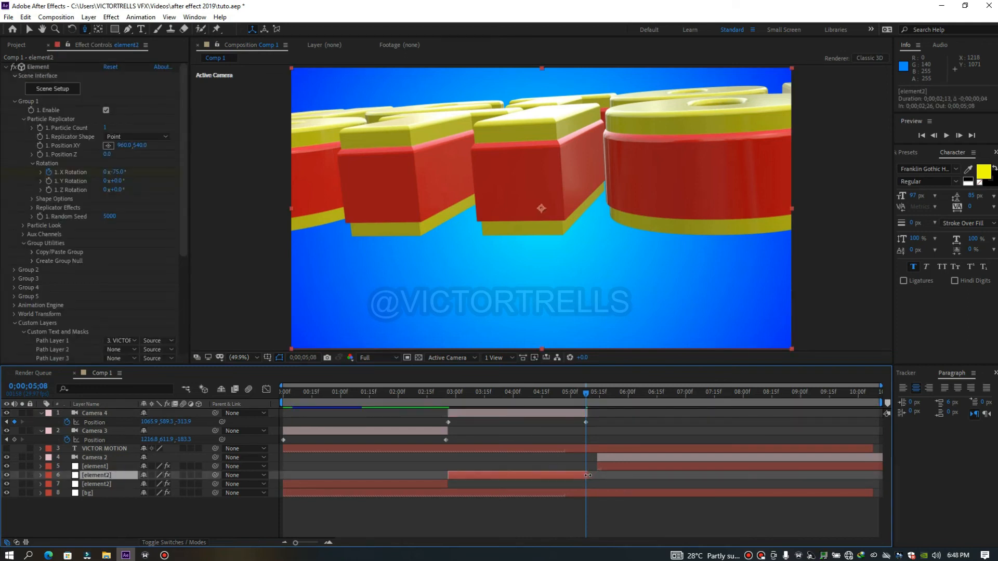
left_click(584, 412, "ctrl")
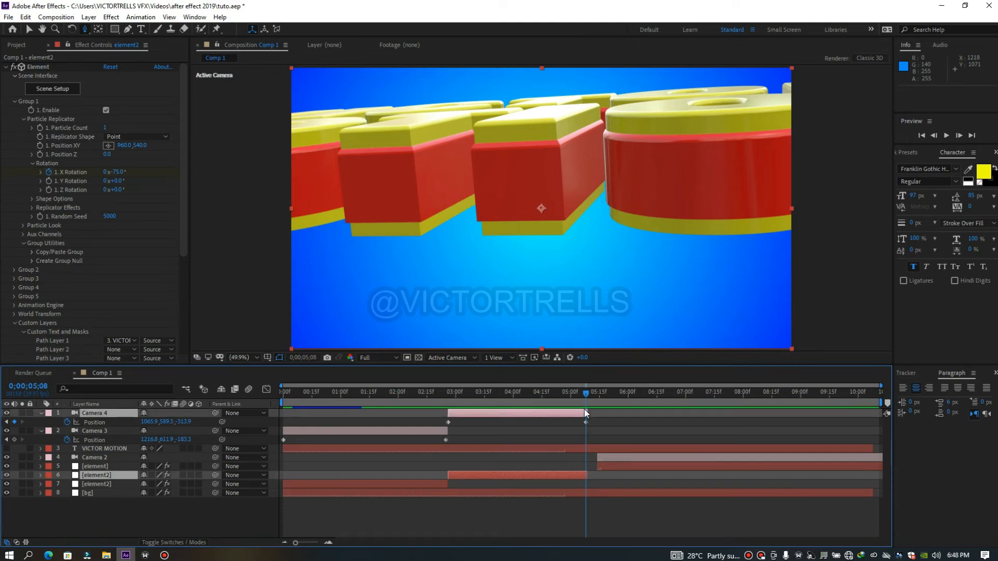
Shift Camera 2 and the element layer to start at 0;00;05;08, preview, and extend the bg layer to the composition's end
left_click(605, 458)
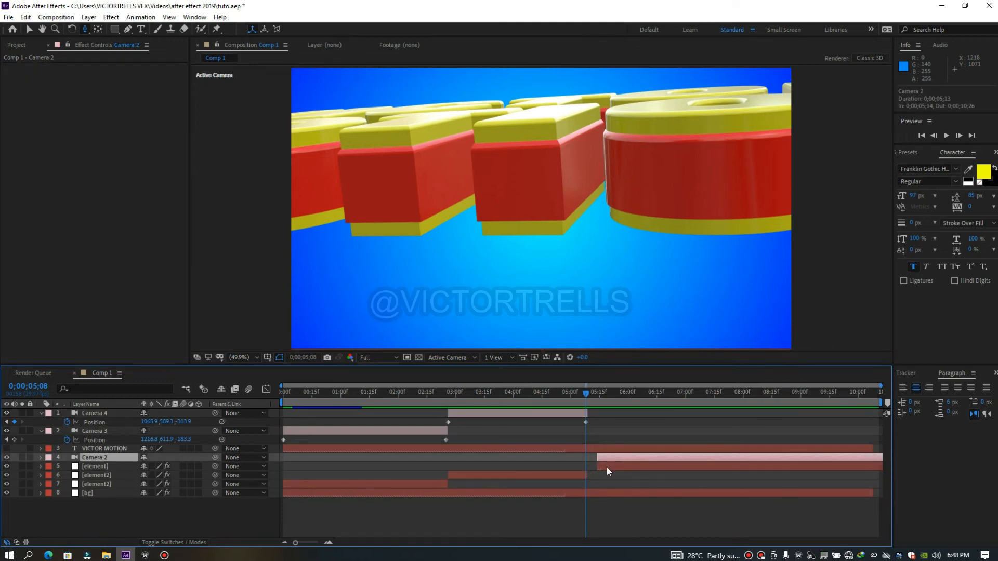
left_click(606, 467, "ctrl")
left_click_drag(607, 467, 596, 465)
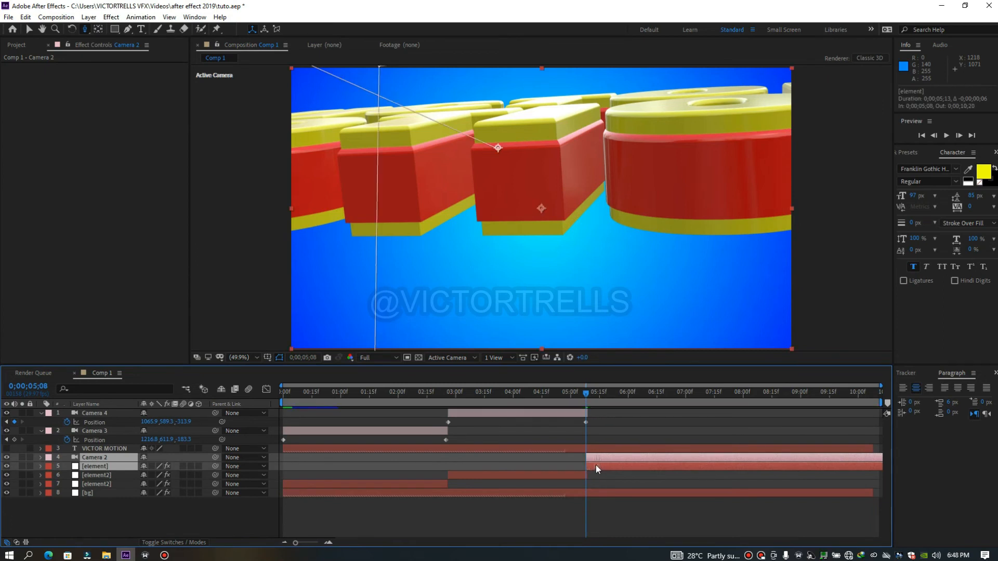
key("space")
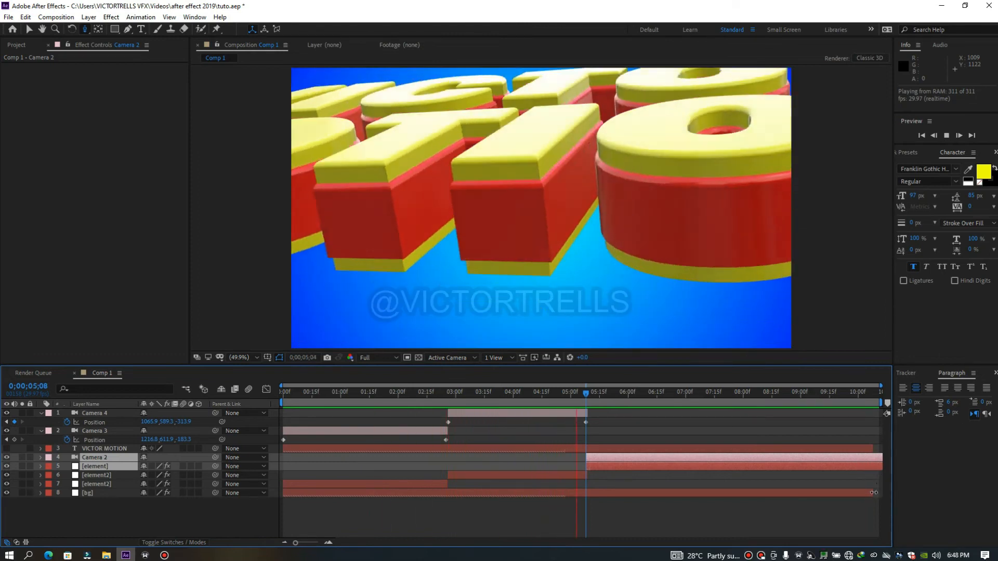
left_click(879, 490)
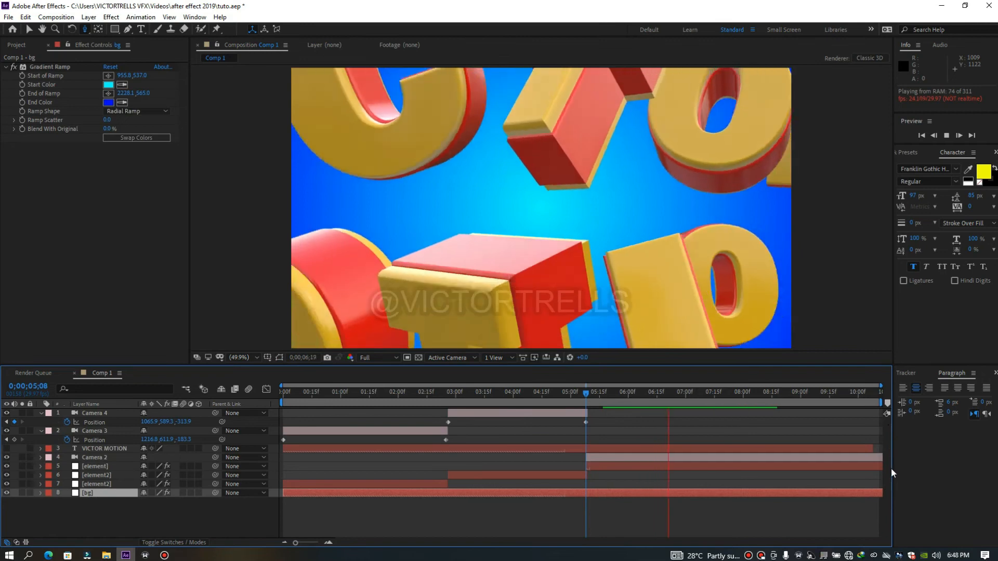
Trim the starts of Camera 2 and element to 0;00;06;00, slide both layers back to 0;00;05;09, and preview from the start
left_click_drag(588, 391, 635, 400)
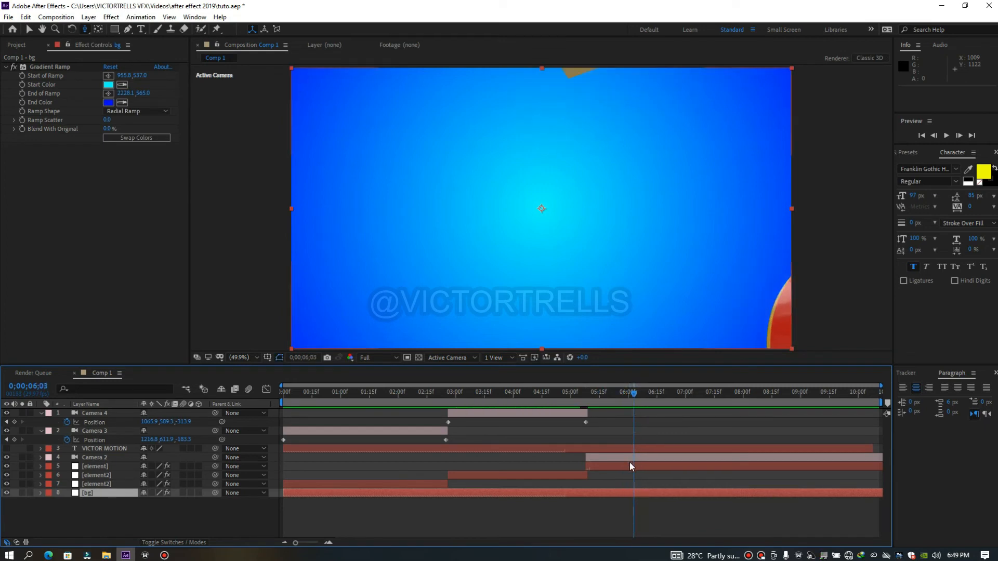
left_click(636, 457)
left_click(635, 466, "shift")
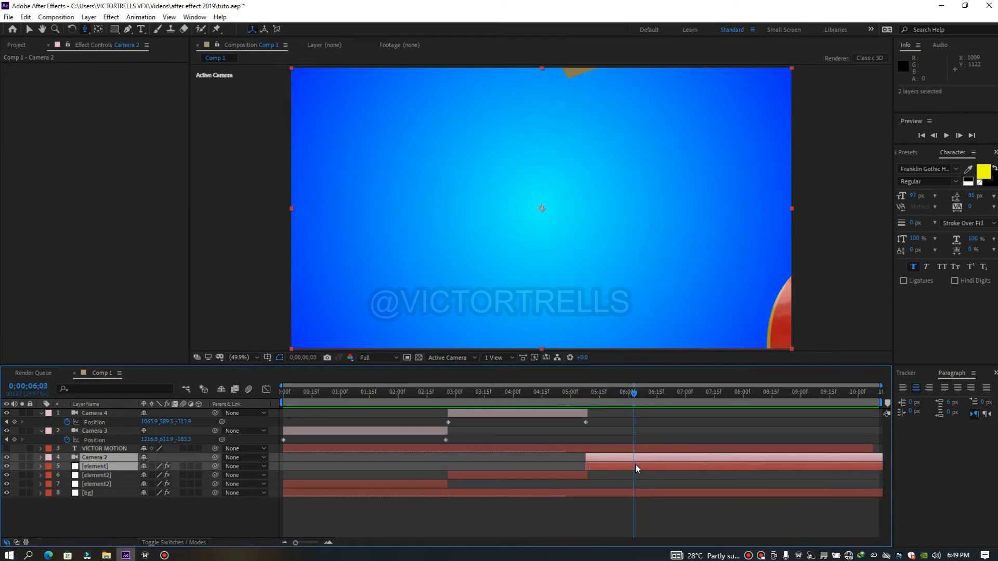
left_click(632, 398)
left_click_drag(632, 398, 630, 399)
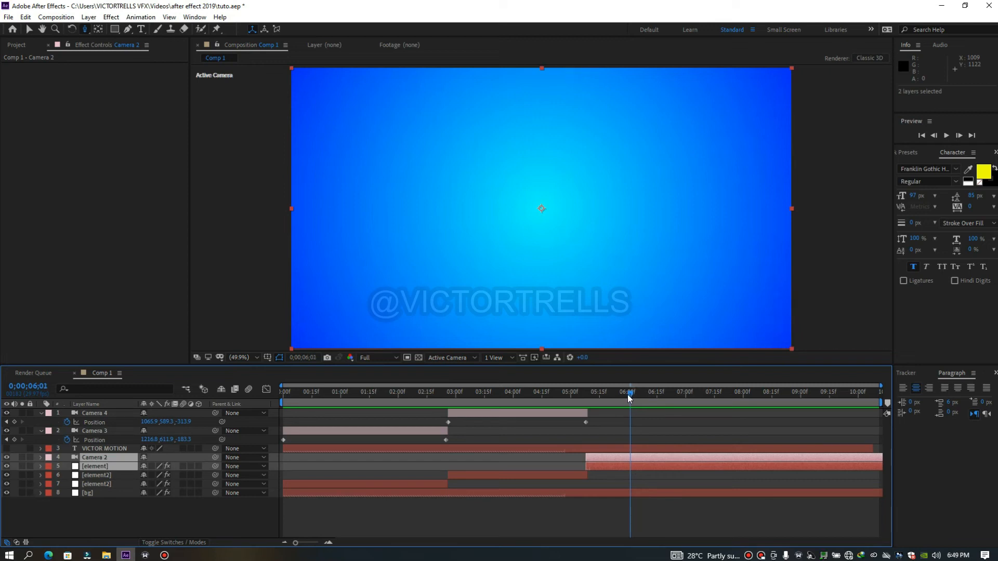
key("alt+bracketleft")
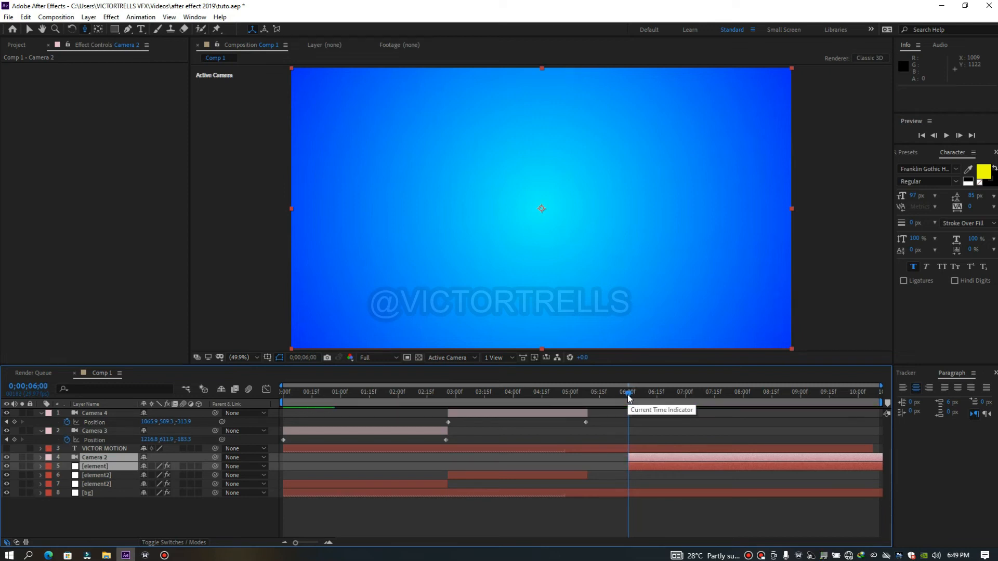
left_click_drag(653, 460, 609, 460)
left_click_drag(859, 394, 854, 395)
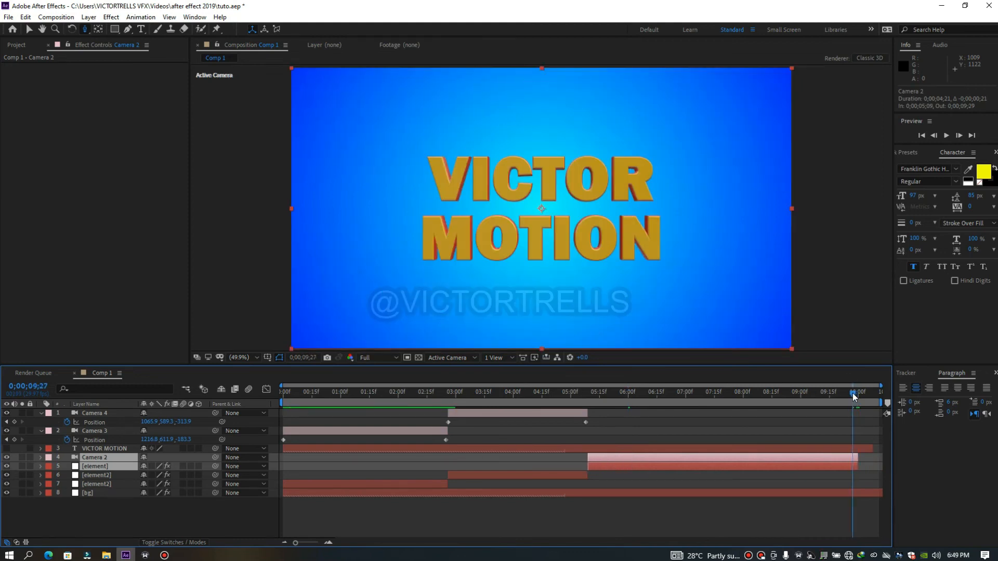
key("Home")
key("space")
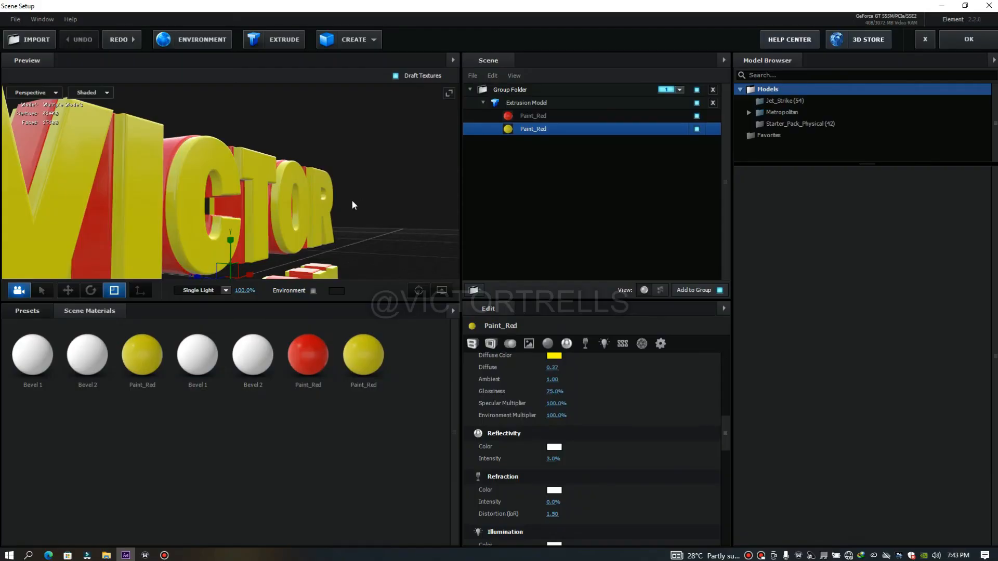
Set the yellow Paint_Red material's reflectivity intensity to 11% in the first element2 layer's scene
left_click_drag(386, 207, 355, 211)
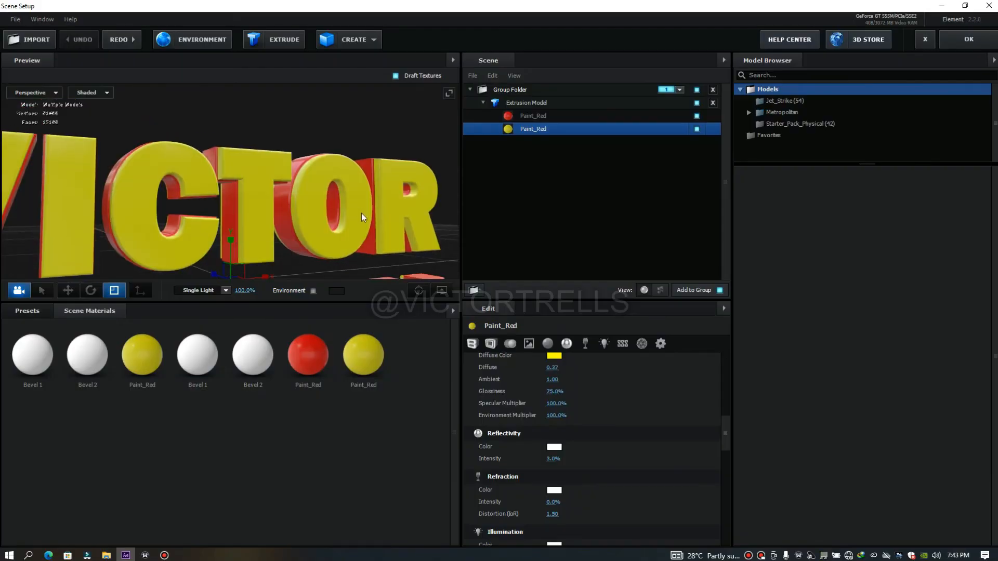
left_click_drag(726, 435, 725, 389)
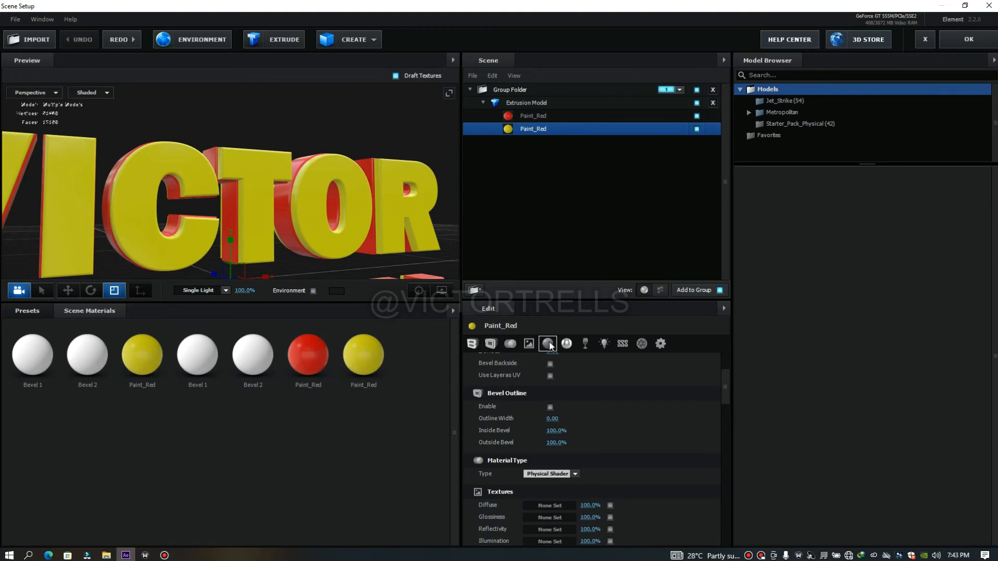
left_click_drag(279, 208, 303, 218)
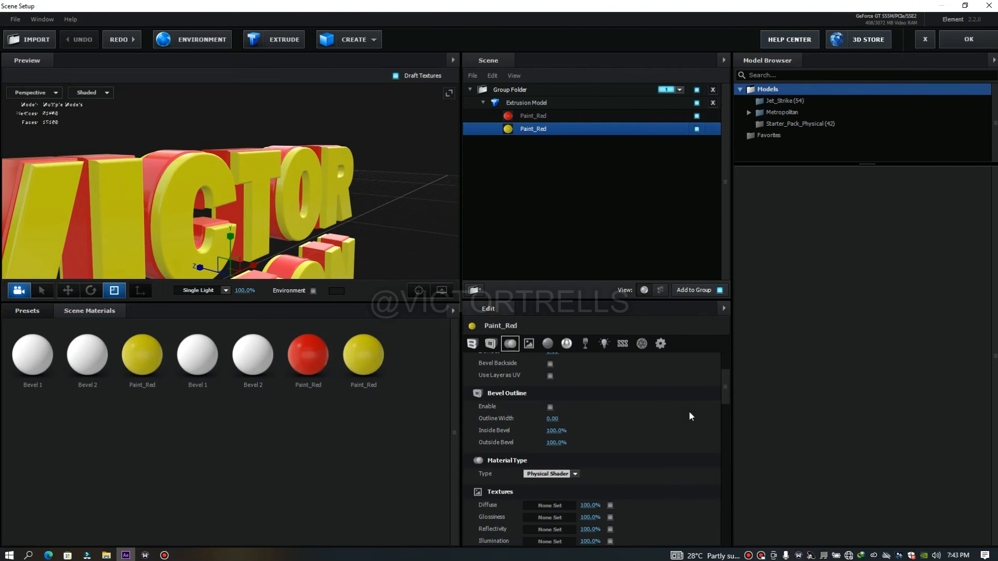
left_click_drag(726, 387, 727, 447)
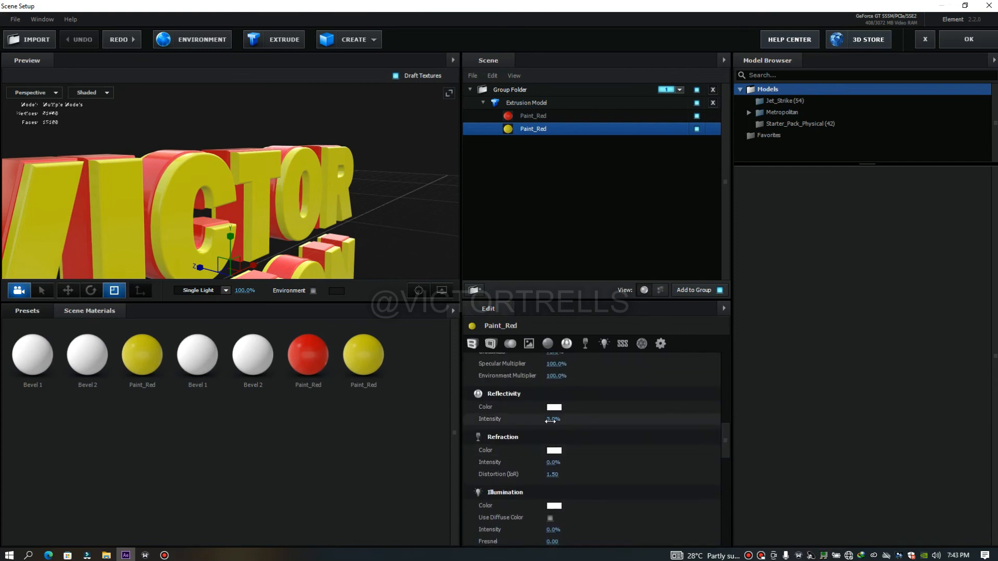
left_click_drag(238, 195, 237, 190)
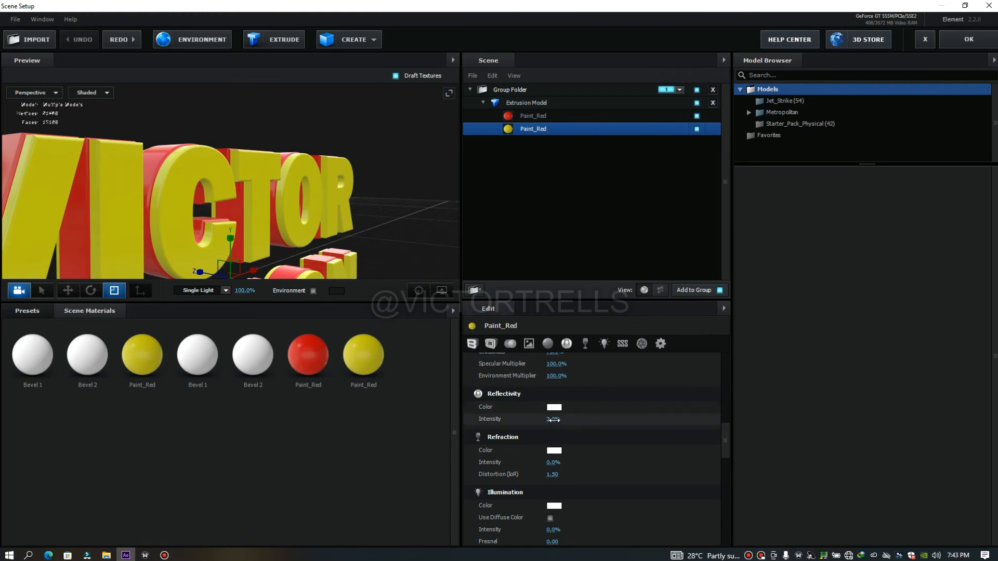
left_click_drag(565, 419, 597, 423)
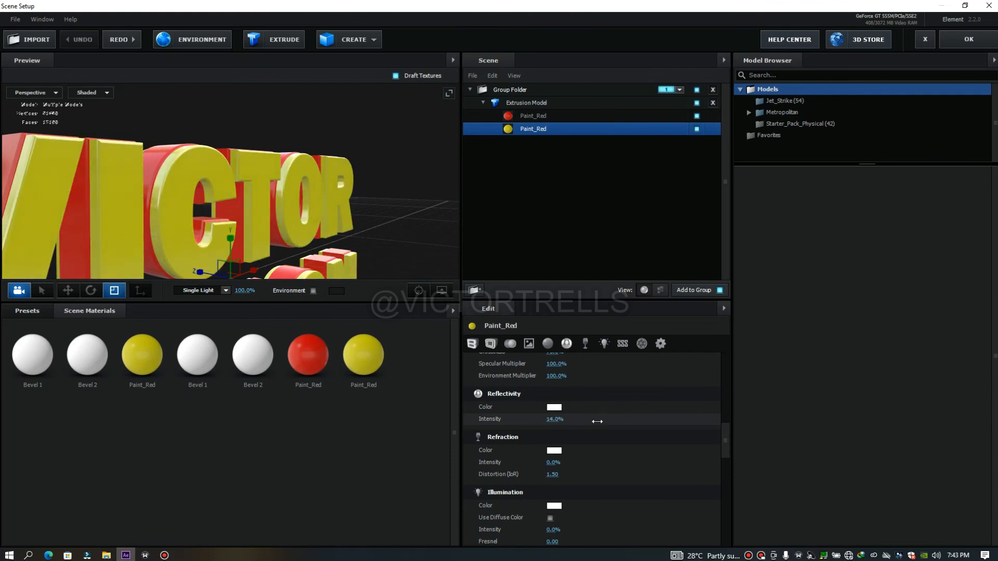
left_click_drag(595, 421, 594, 420)
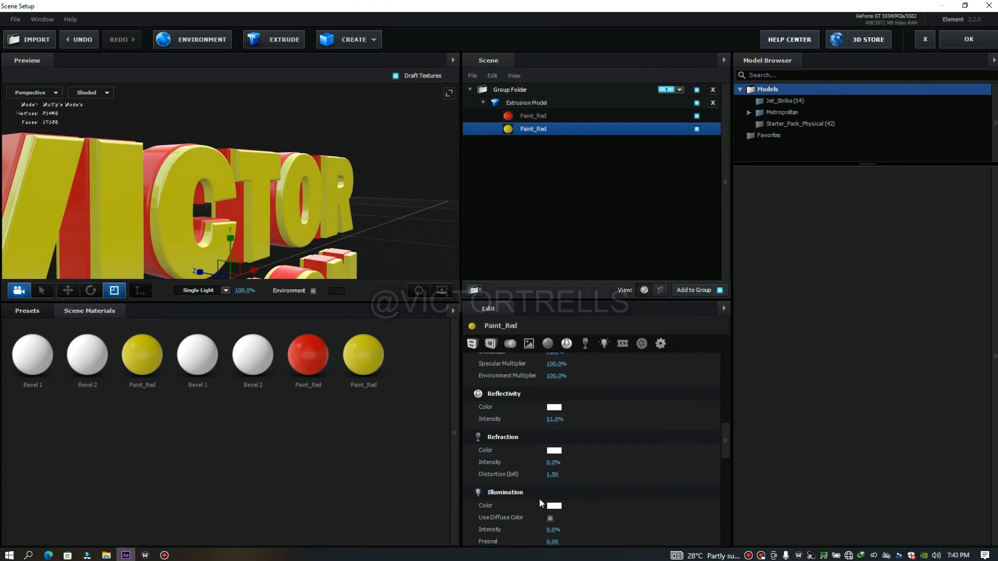
Raise the yellow Paint_Red material's glossiness to 100% and check the reflections on the text
left_click_drag(724, 449, 725, 427)
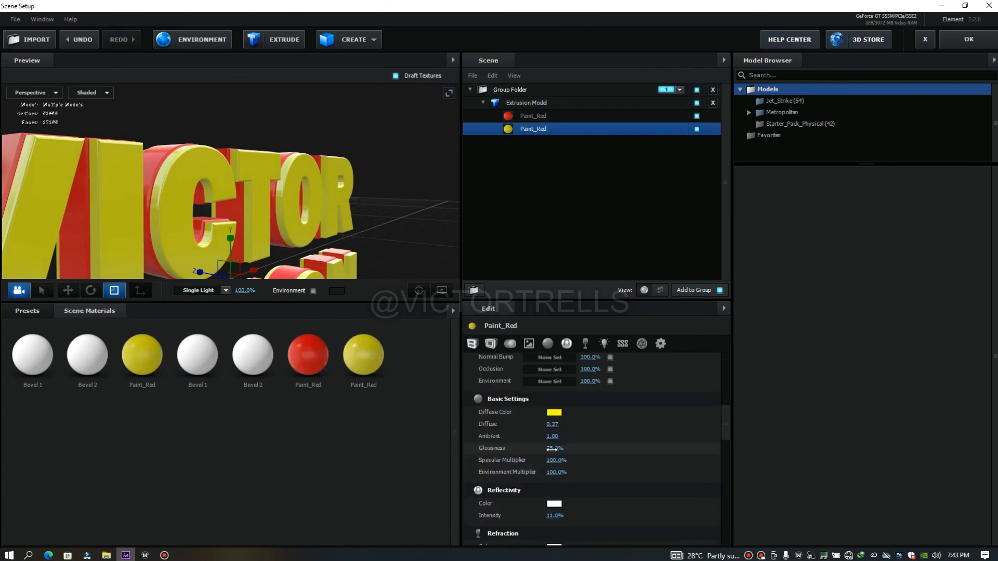
left_click_drag(552, 448, 620, 443)
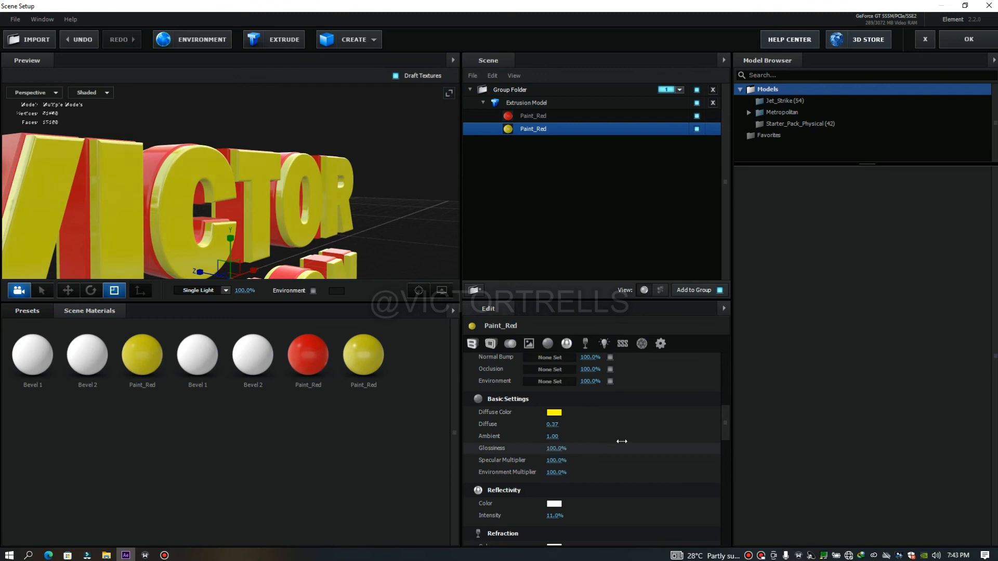
left_click_drag(202, 186, 221, 190)
Set the red Paint_Red material's glossiness to 92%
left_click(523, 117)
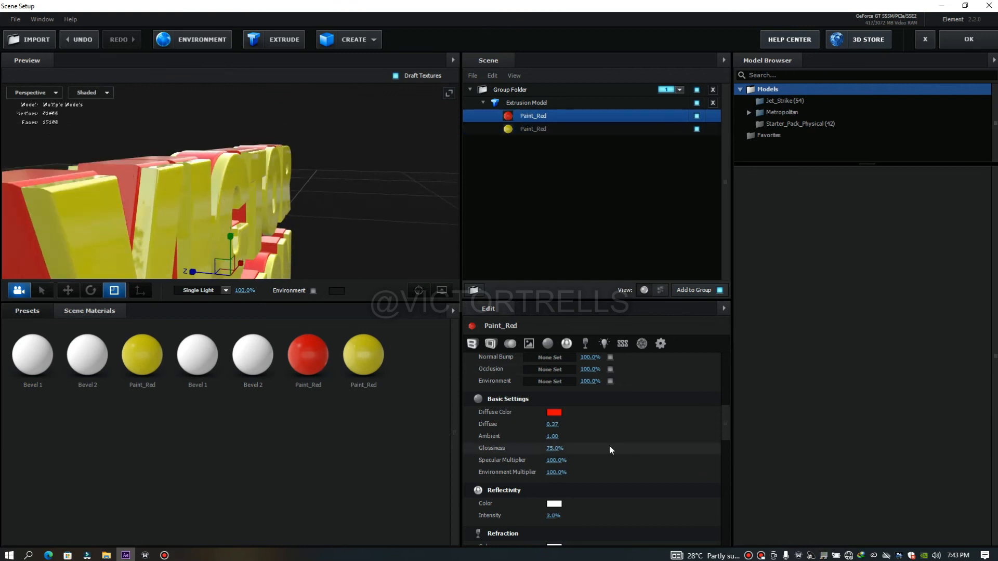
mouse_move(728, 428)
left_mouse_down()
mouse_move(726, 440)
mouse_move(728, 423)
left_mouse_up()
left_click_drag(548, 444, 567, 442)
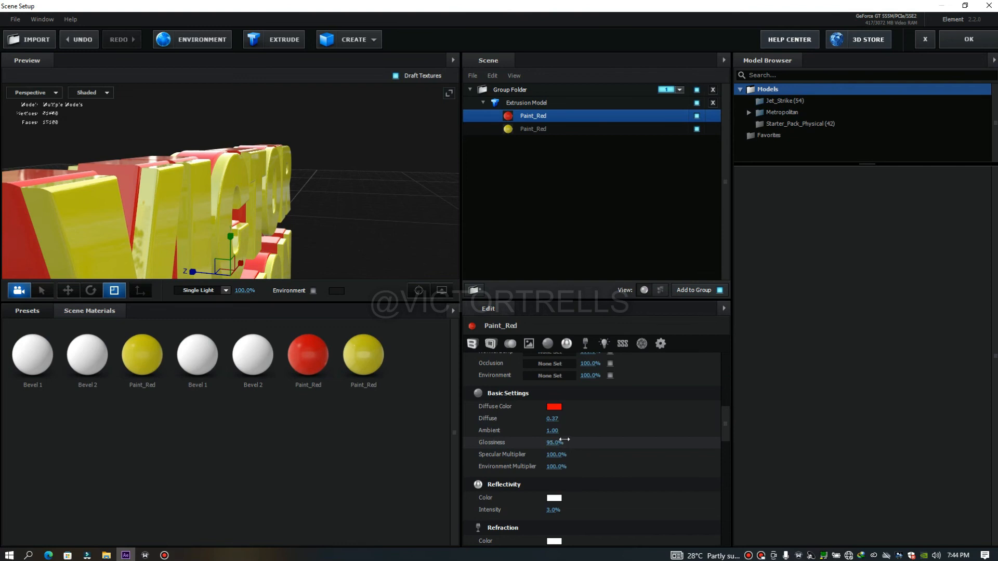
mouse_move(269, 220)
left_mouse_down()
mouse_move(270, 237)
mouse_move(261, 220)
left_mouse_up()
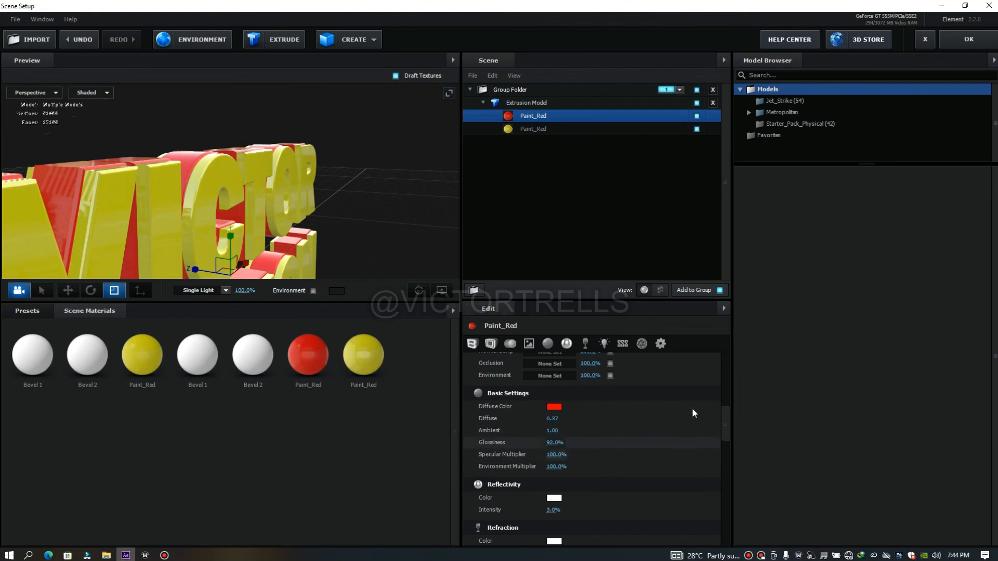
Set the red material's reflectivity intensity to 13%, accept the scene changes, and preview the composition from the start
left_click_drag(728, 421, 724, 448)
scroll(723, 443, "up", 1)
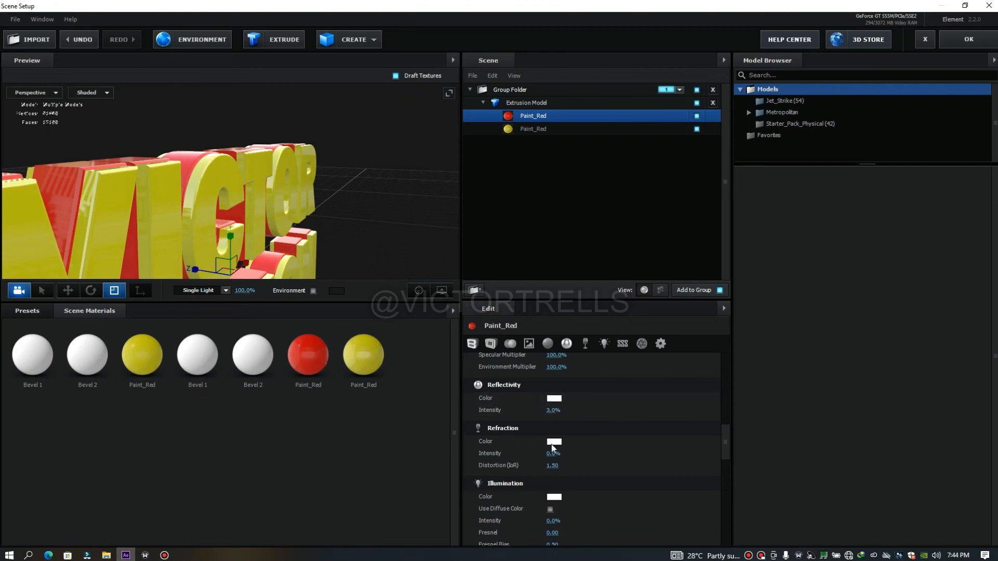
left_click_drag(550, 410, 553, 411)
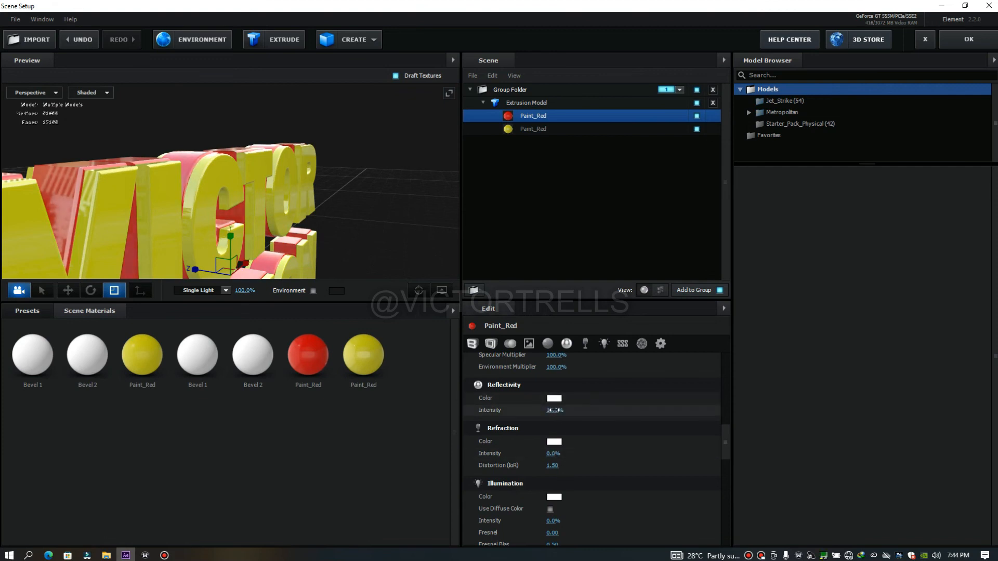
left_click(983, 42)
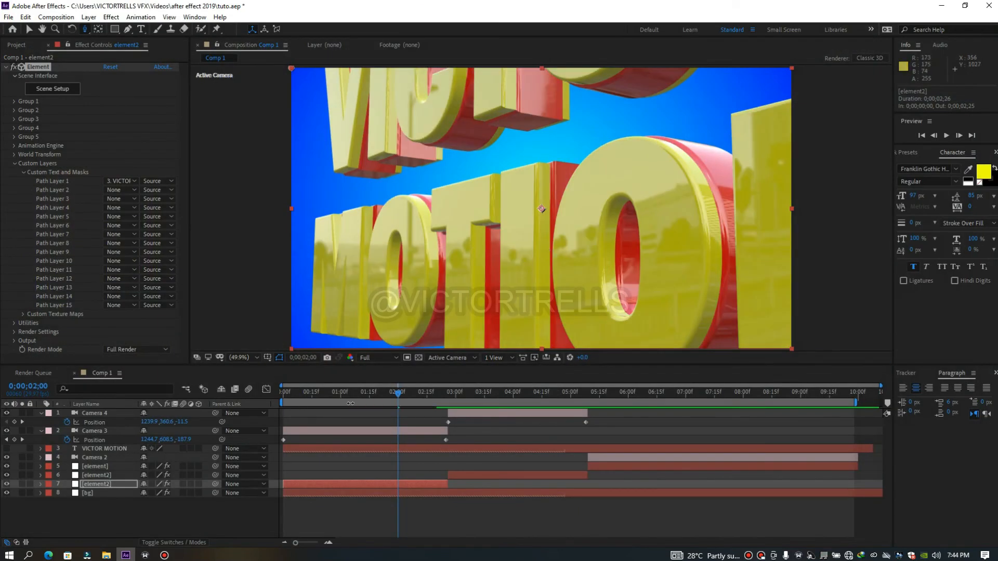
key("space")
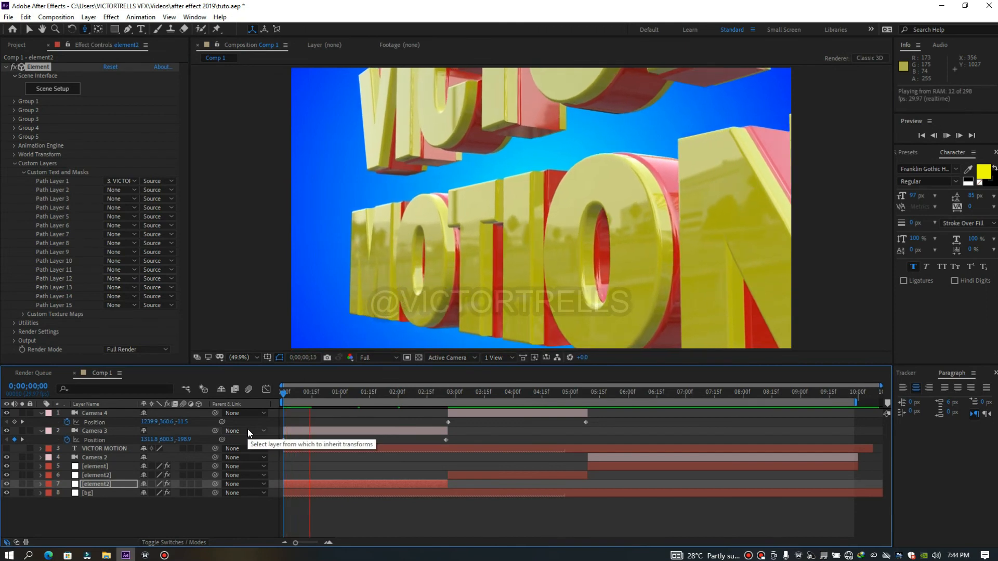
Add a white spot light with a 101° cone angle and 53% cone feather while viewing the final shot at 0;00;06;23
left_click(590, 394)
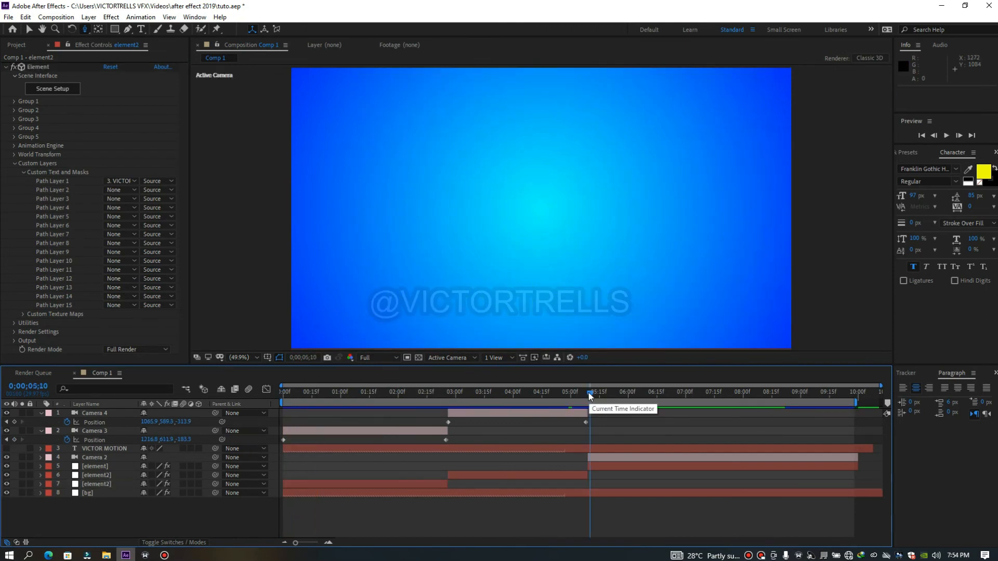
left_click_drag(589, 392, 672, 385)
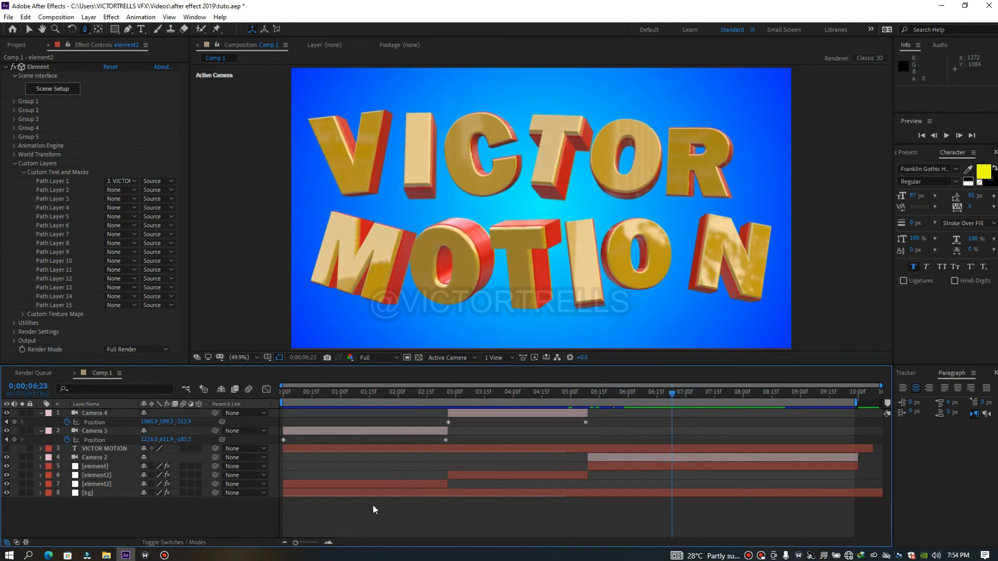
right_click(360, 520)
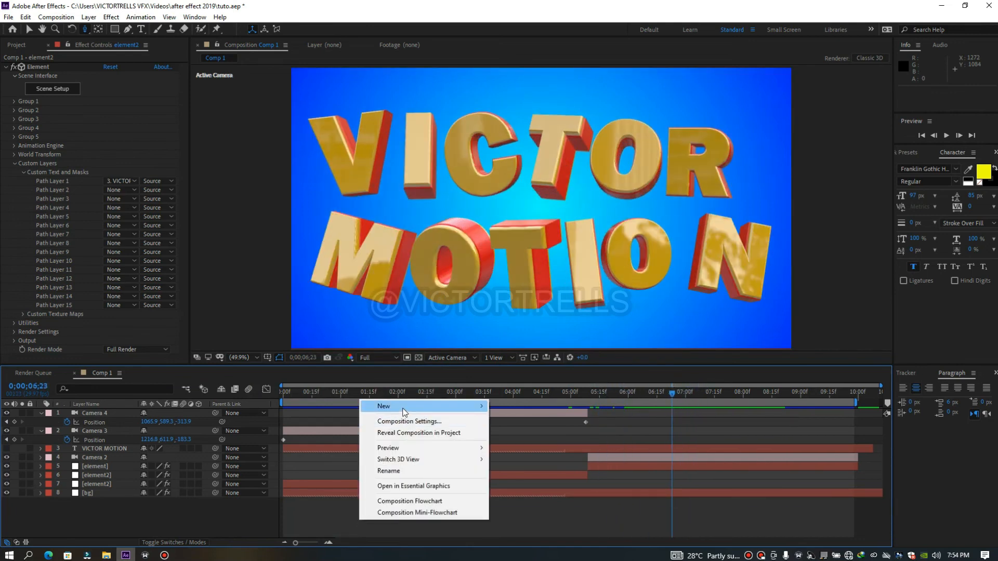
mouse_move(441, 412)
left_click(522, 445)
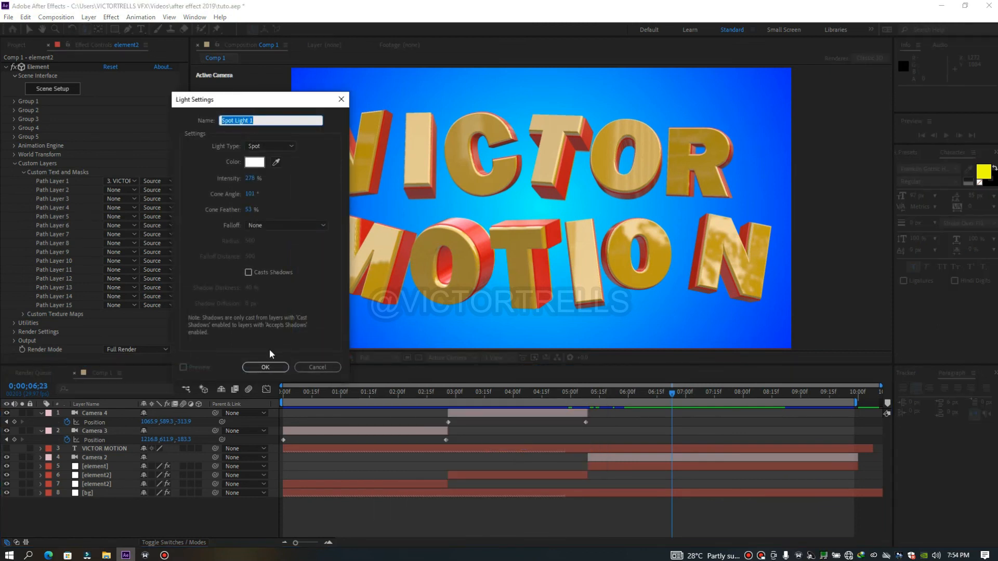
left_click(266, 368)
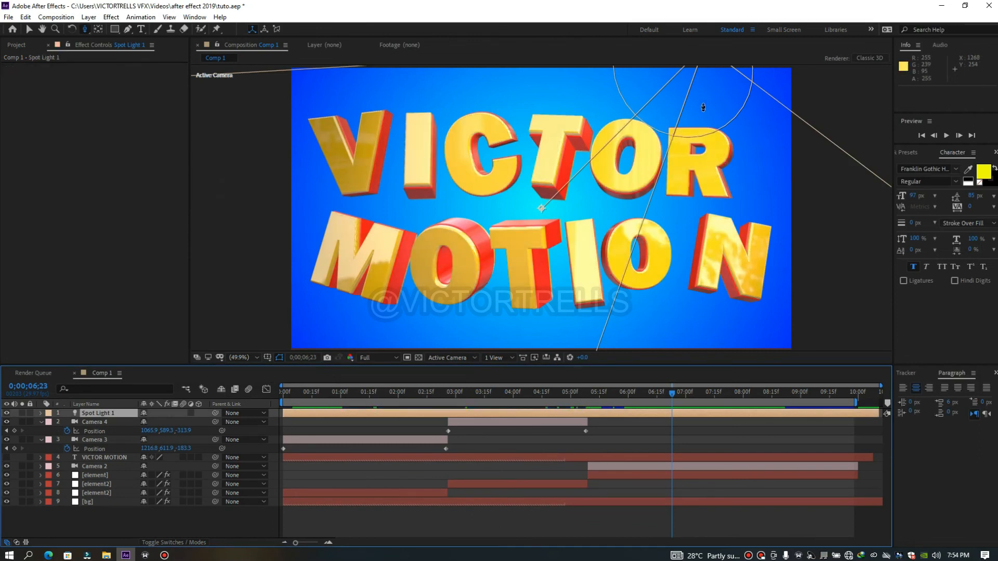
Trim the start of Spot Light 1 to 0;00;05;10 and preview the final shot
left_click_drag(672, 391, 588, 395)
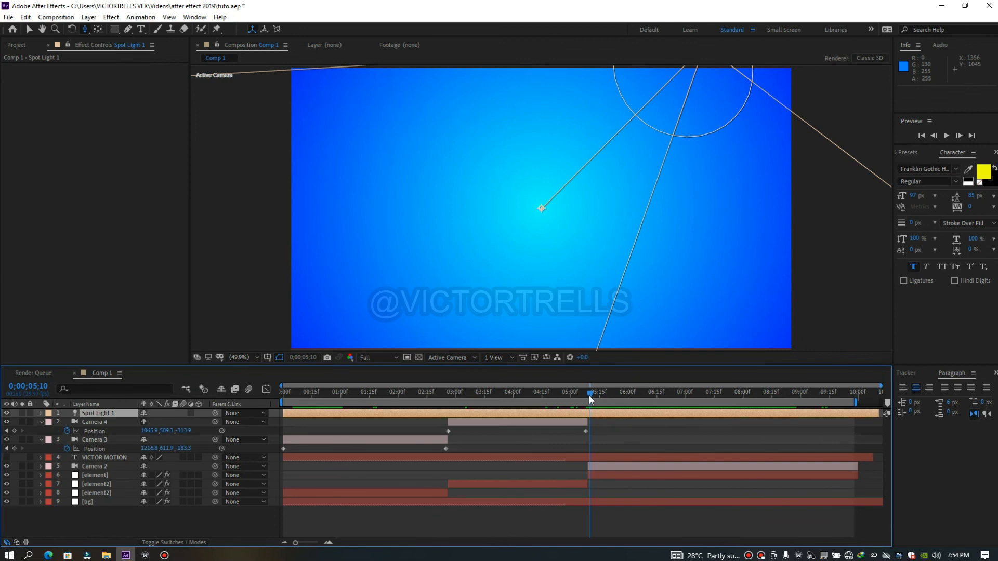
key("alt+bracketleft")
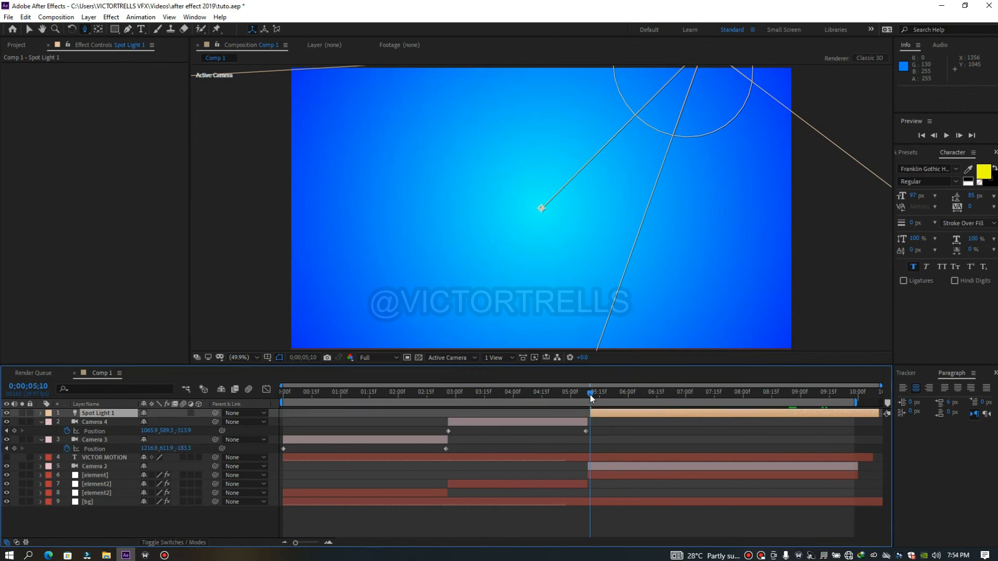
key("space")
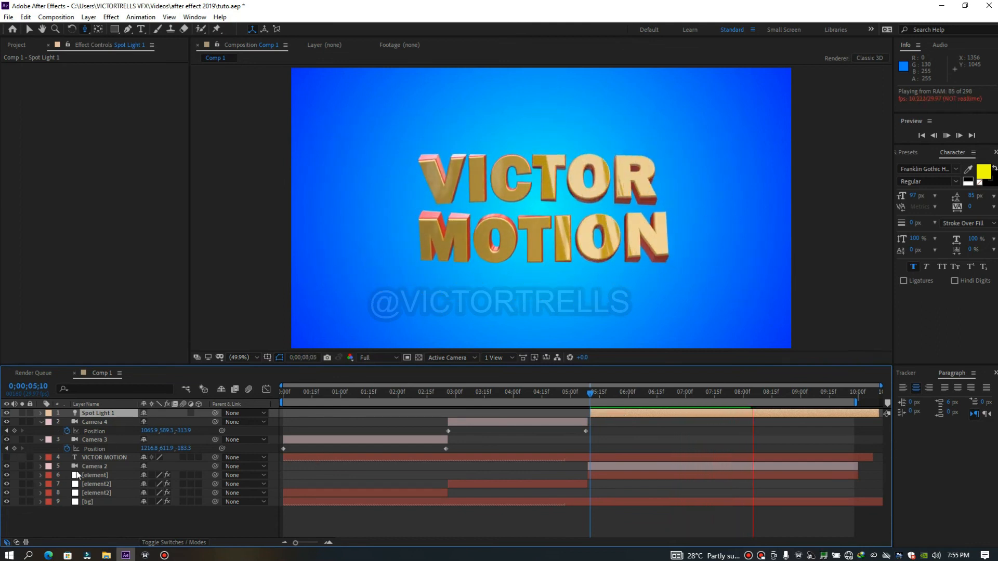
Move Spot Light 1 below the element layers, just above bg, and check the final shot's lighting
left_click_drag(96, 465, 92, 499)
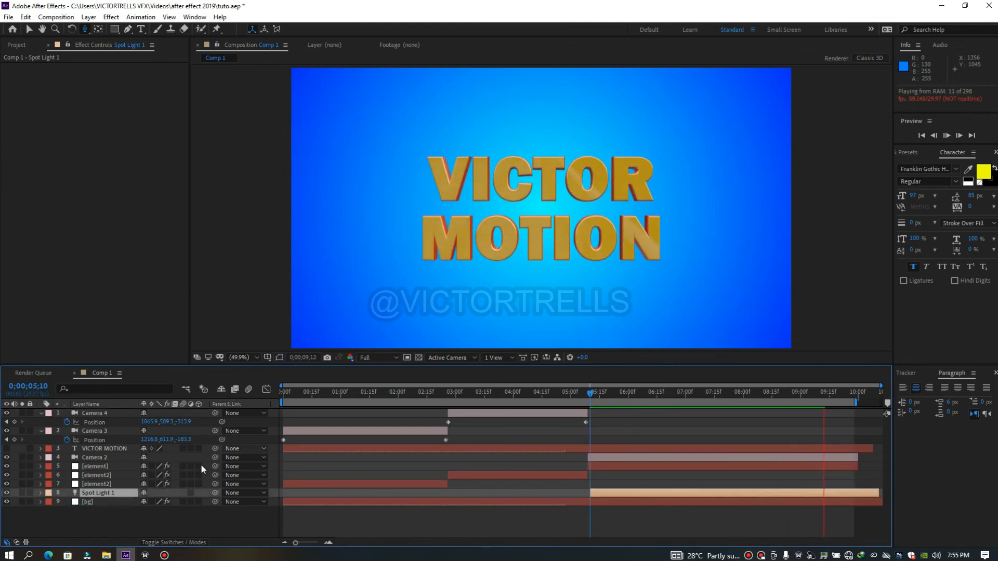
left_click_drag(590, 394, 621, 395)
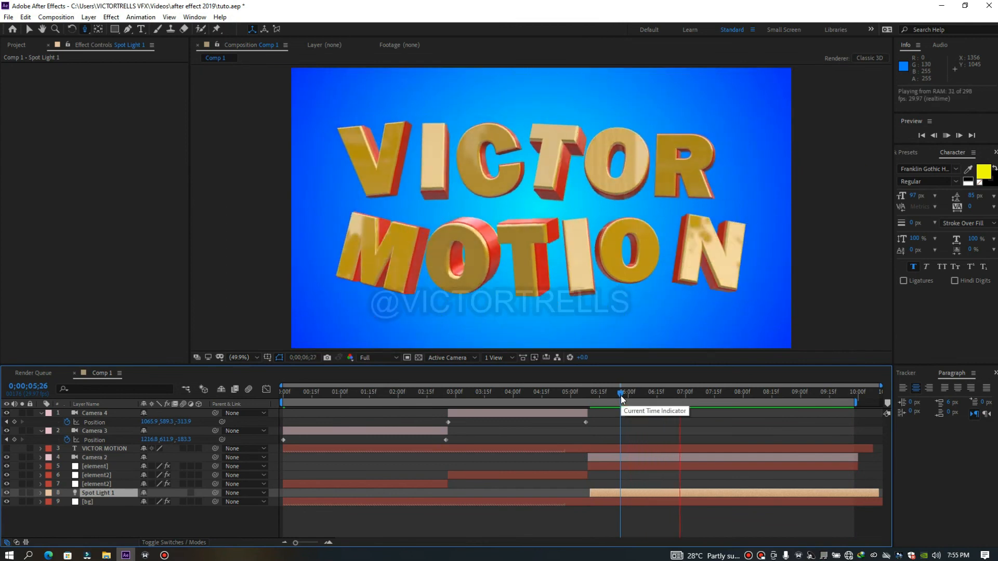
left_click_drag(621, 395, 676, 399)
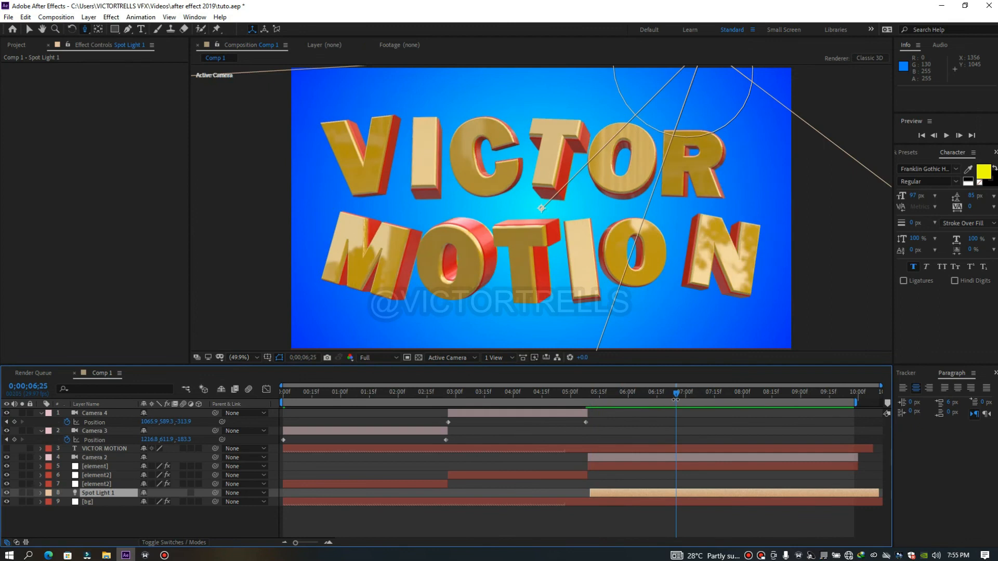
Undo the light's trimming and reordering, place full-length Spot Light 1 directly below Camera 2, and preview the final shot
left_click_drag(131, 491, 132, 441)
key("ctrl+z")
key("i")
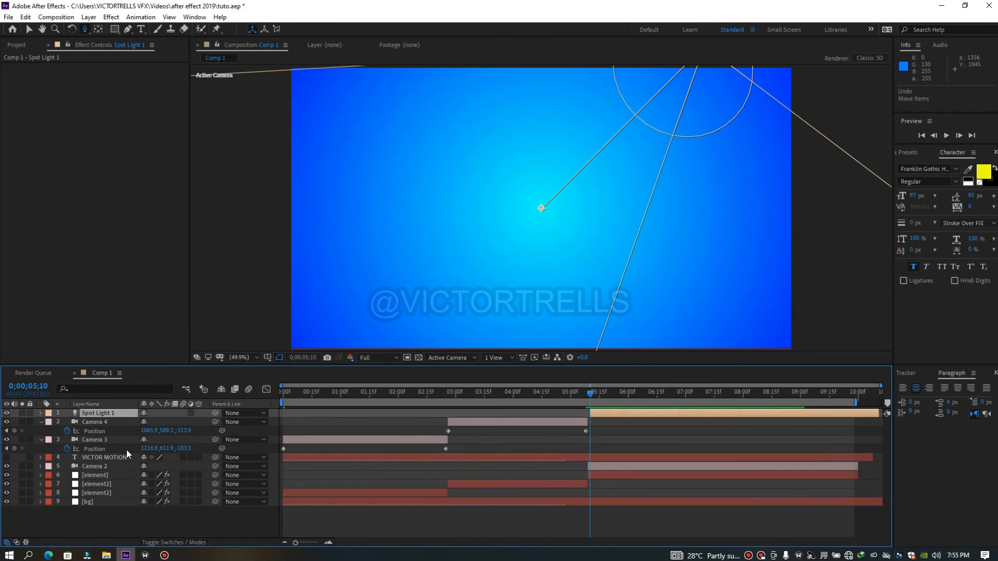
key("ctrl+z")
key("ctrl+z")
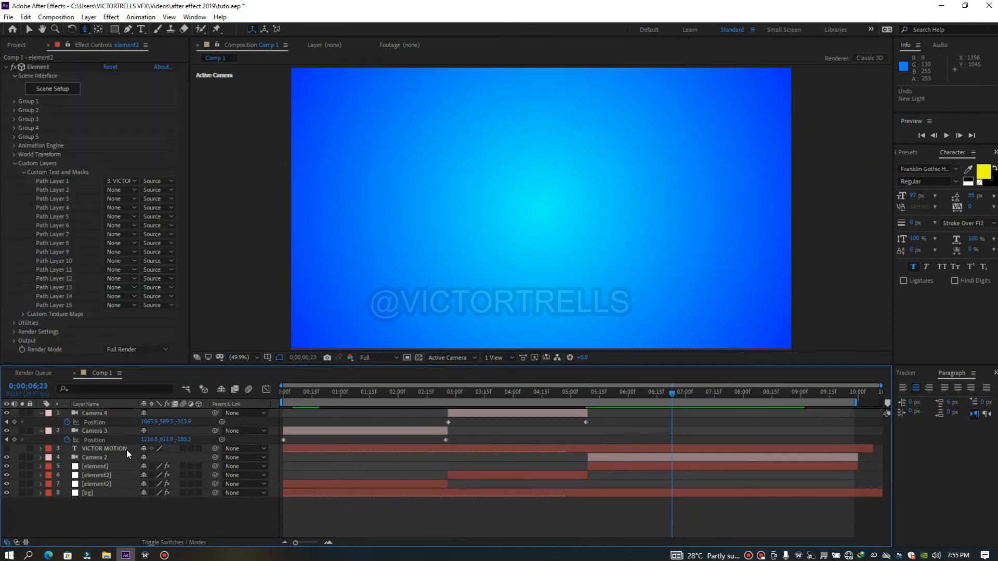
key("ctrl+z")
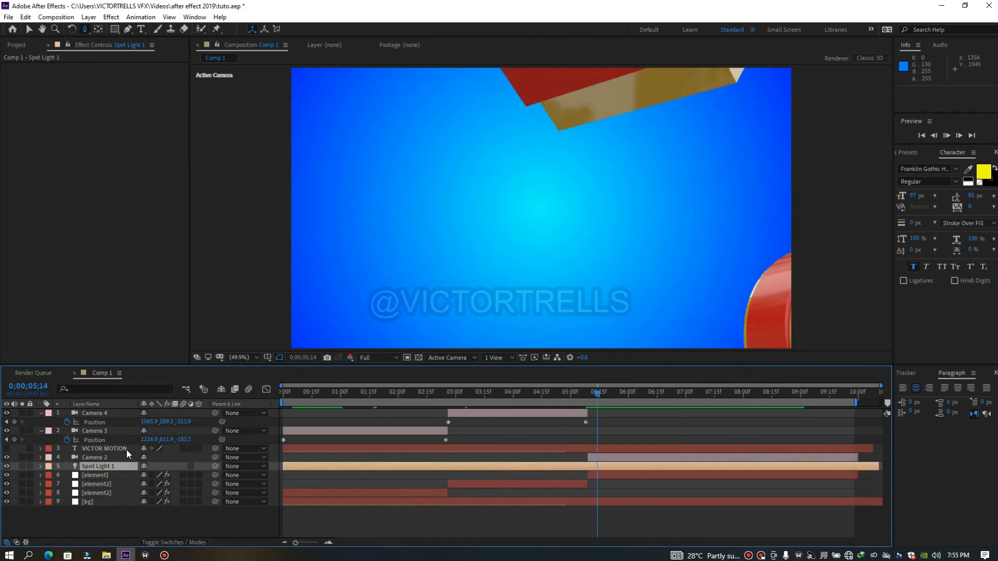
key("space")
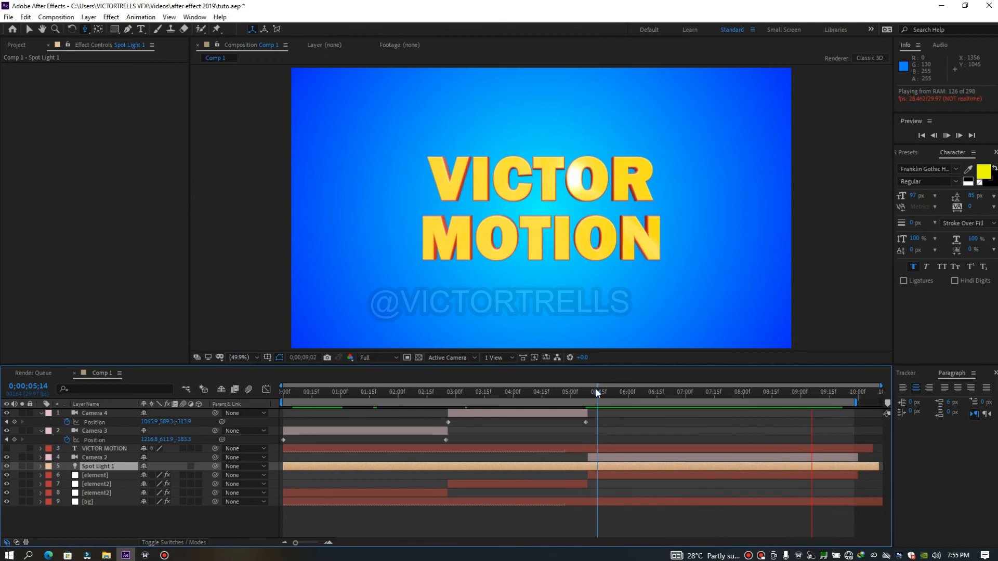
left_click(647, 397)
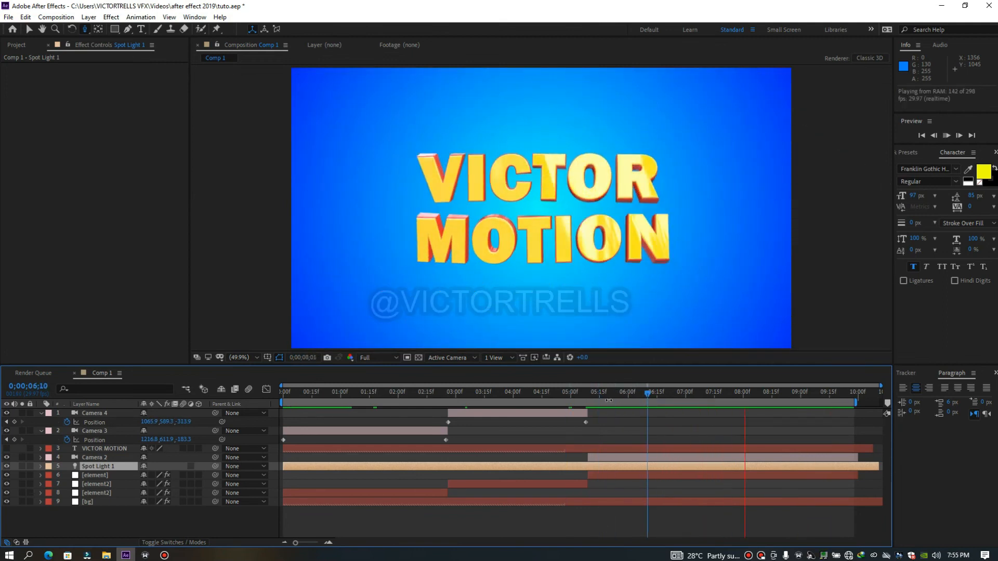
key("space")
Preview the opening shot with the light, and split Spot Light 1 at 0;00;05;09
left_click_drag(587, 391, 297, 389)
key("space")
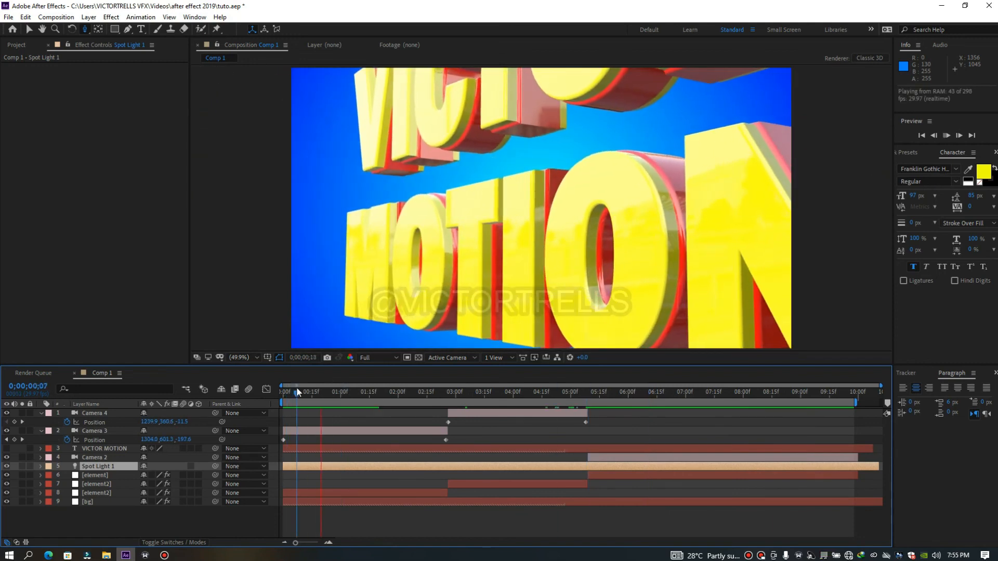
key("space")
left_click_drag(517, 400, 590, 395)
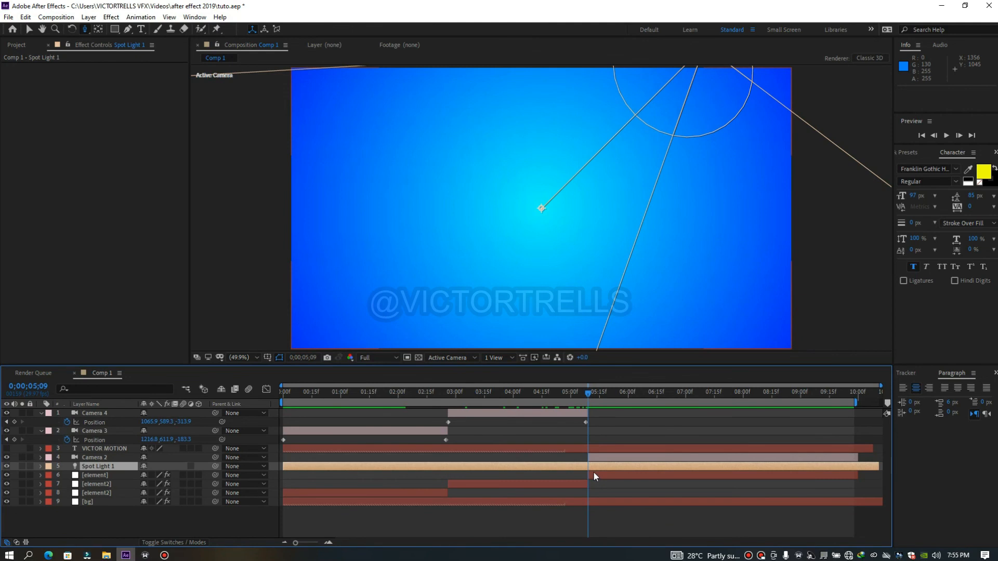
key("ctrl+shift+d")
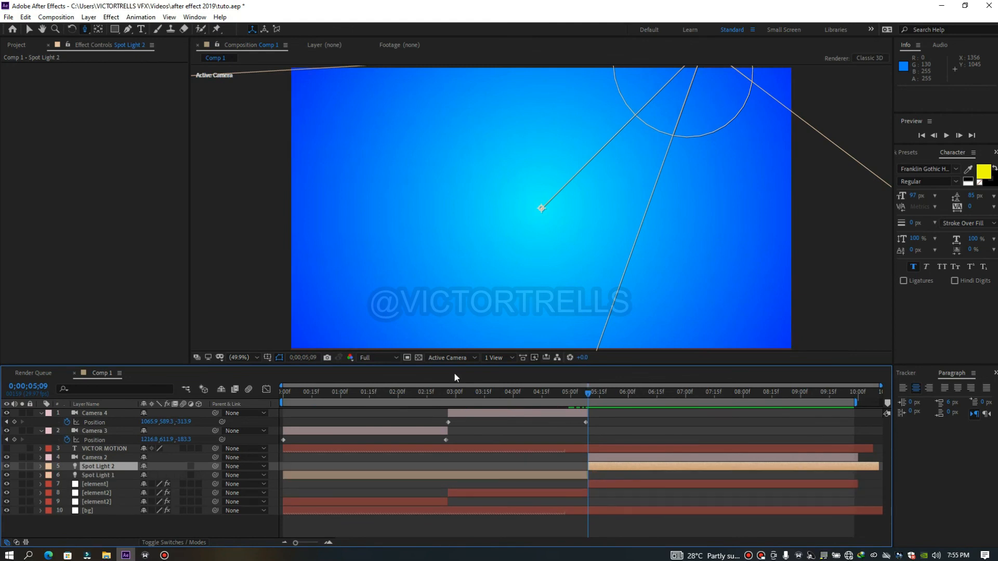
Lower the intensity of Spot Light 1, which covers the first two shots, to about 92%
left_click_drag(588, 391, 337, 393)
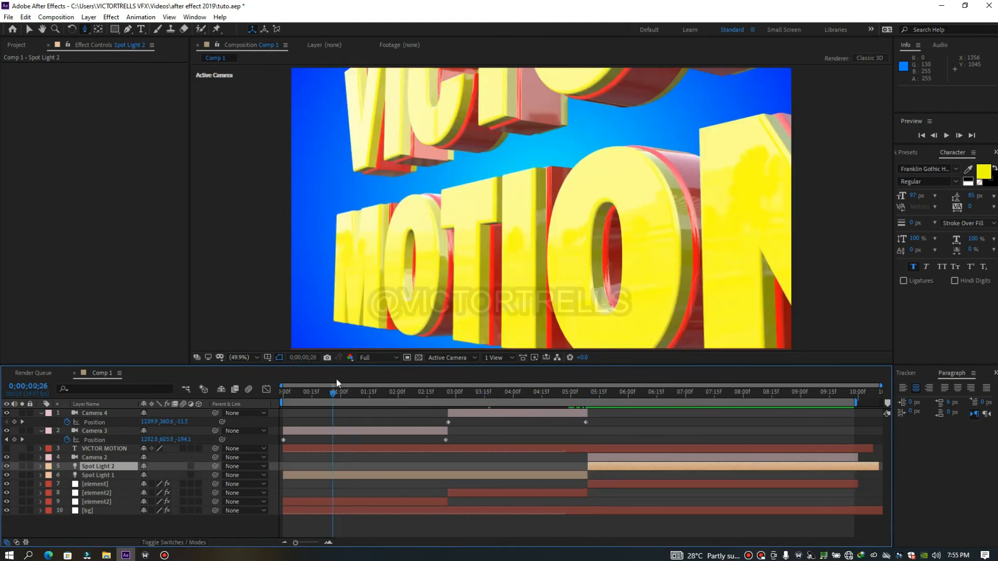
double_click(331, 476)
left_click_drag(251, 179, 224, 179)
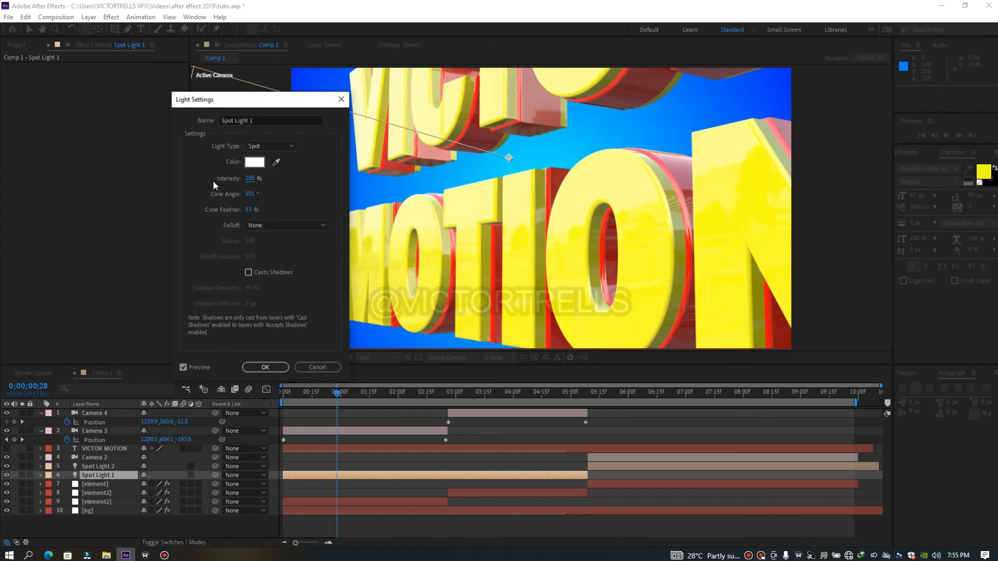
left_click_drag(249, 178, 196, 178)
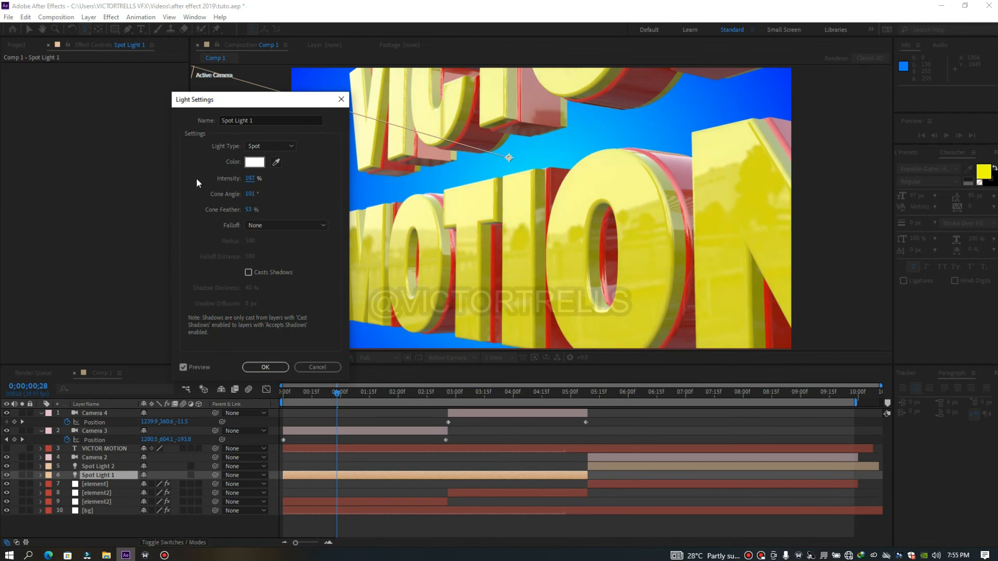
left_click_drag(249, 181, 241, 186)
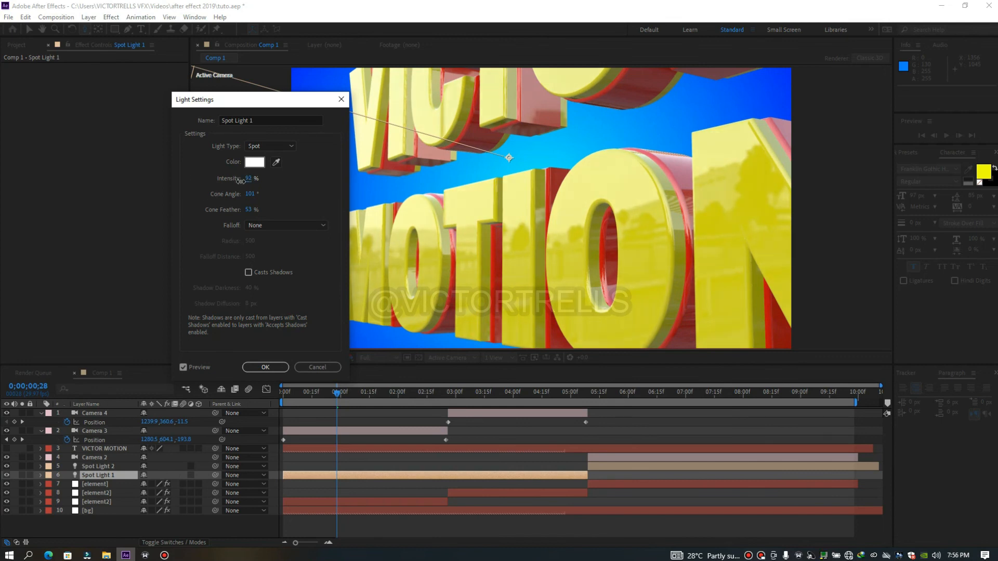
left_click(274, 367)
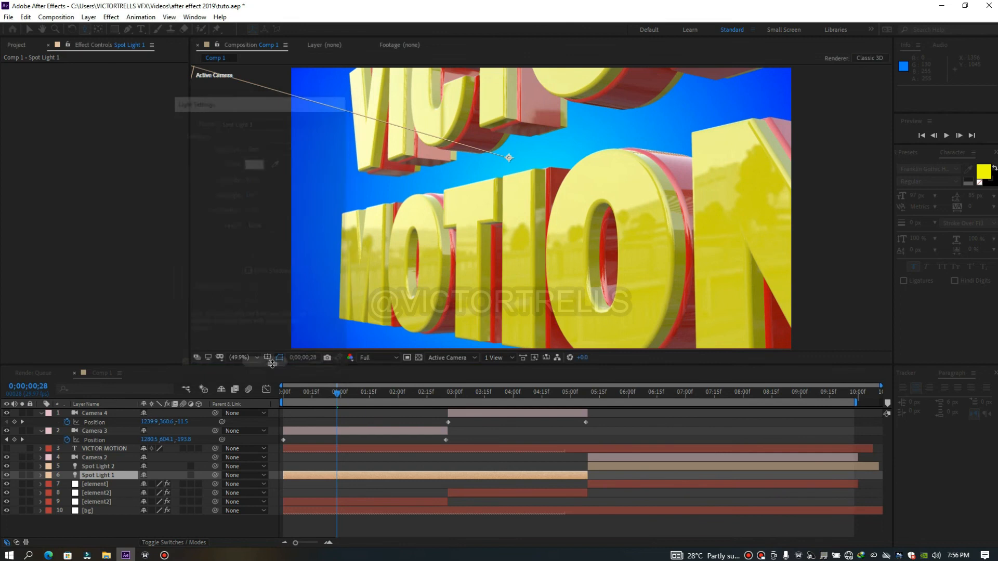
Preview the first two shots and the final shot with the dimmed light, toggling Spot Light 1's visibility to compare
key("space")
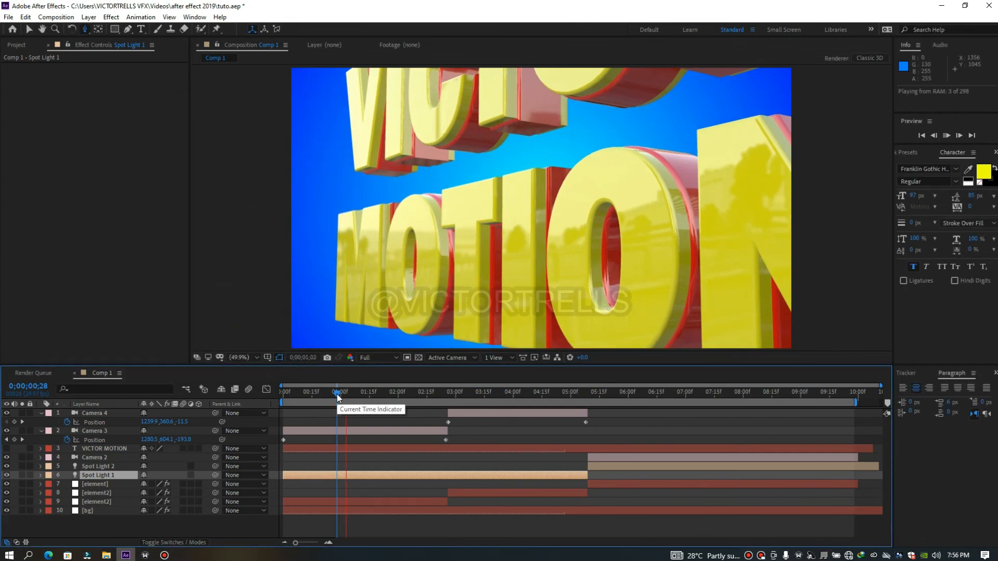
left_click(428, 390)
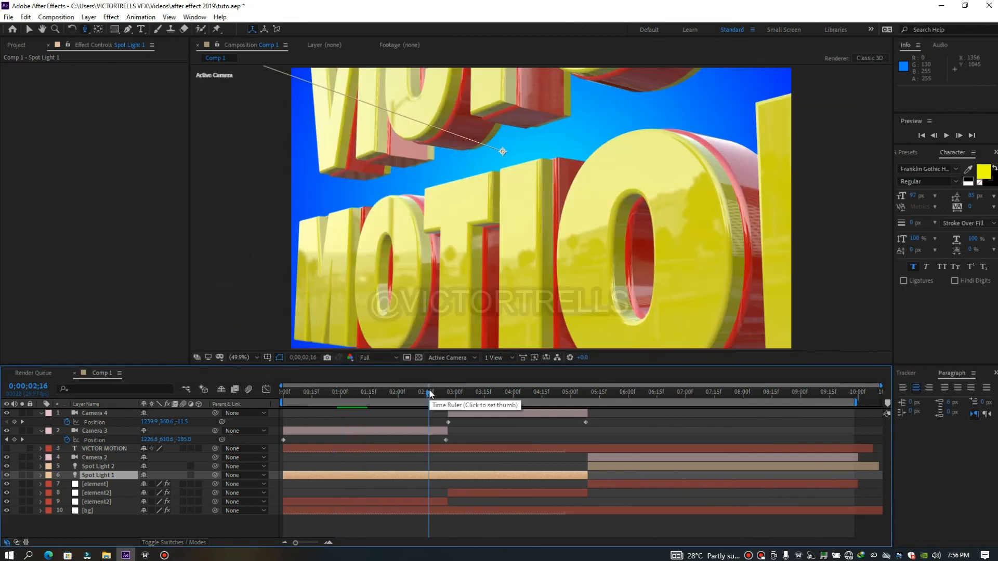
left_click(536, 393)
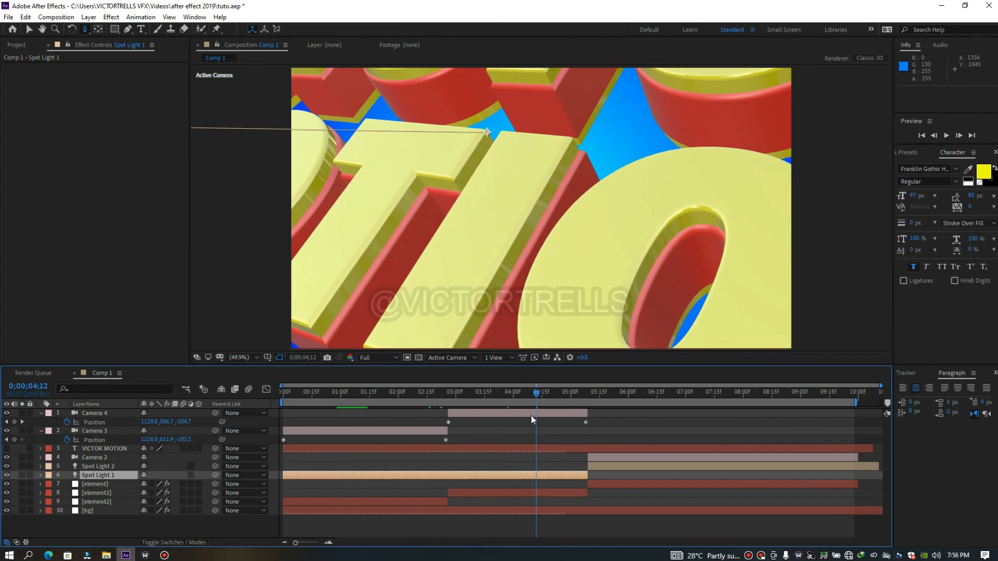
left_click(6, 475)
left_click(7, 475)
key("space")
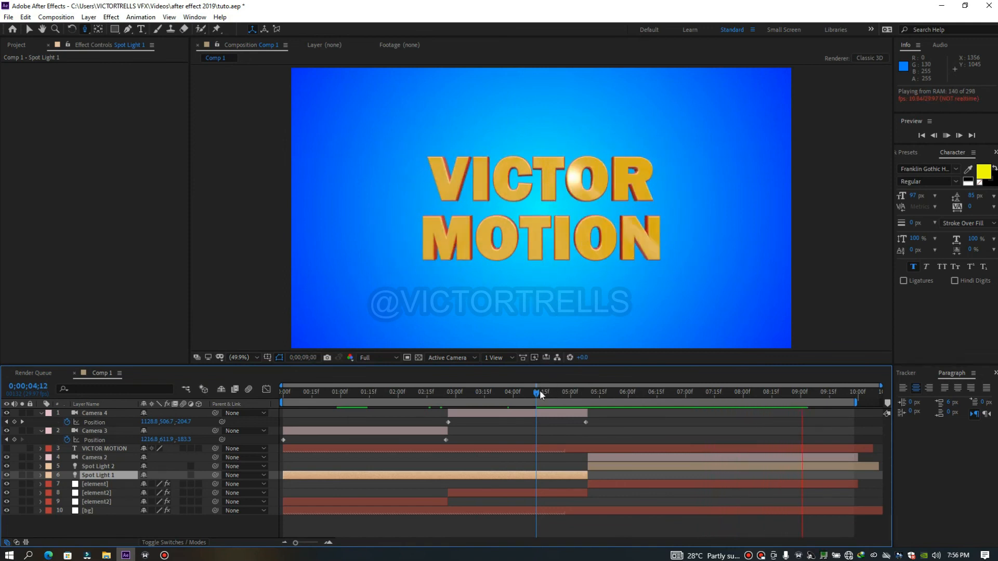
left_click_drag(540, 393, 736, 407)
Undo Spot Light 1's visibility, intensity and split changes, and split the full-length light one frame earlier at 0;00;05;08
key("ctrl+z")
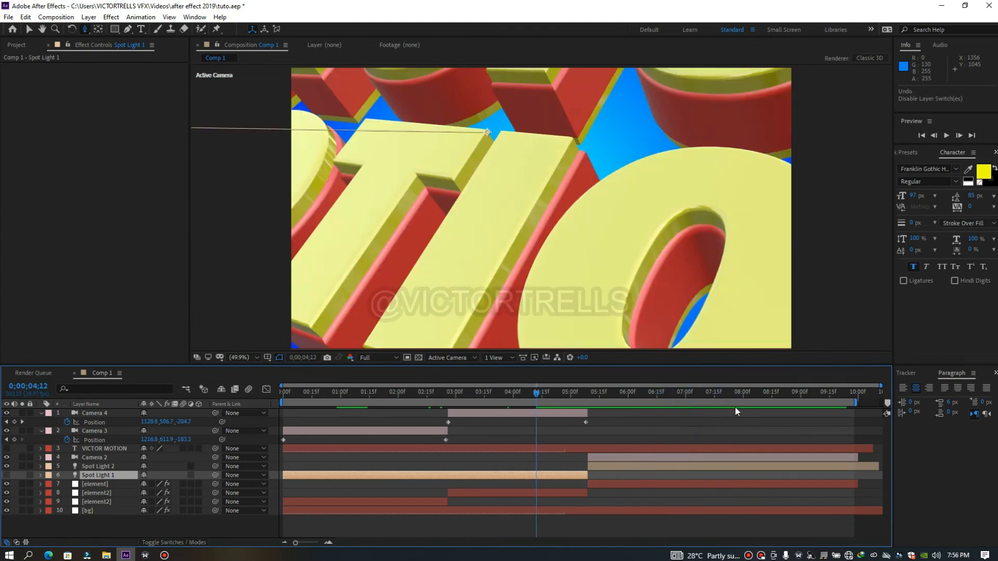
key("ctrl+z")
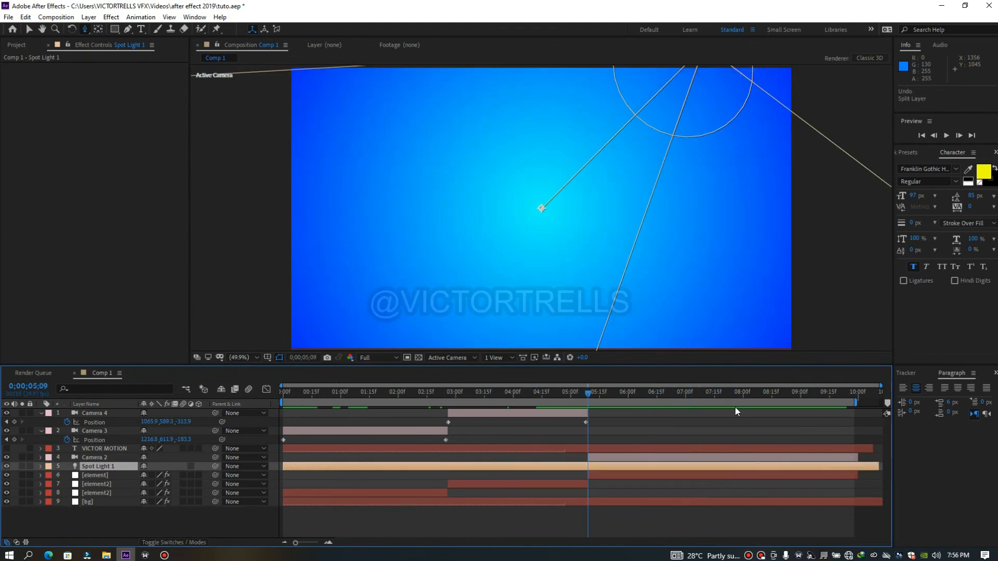
left_click_drag(588, 394, 630, 416)
key("j")
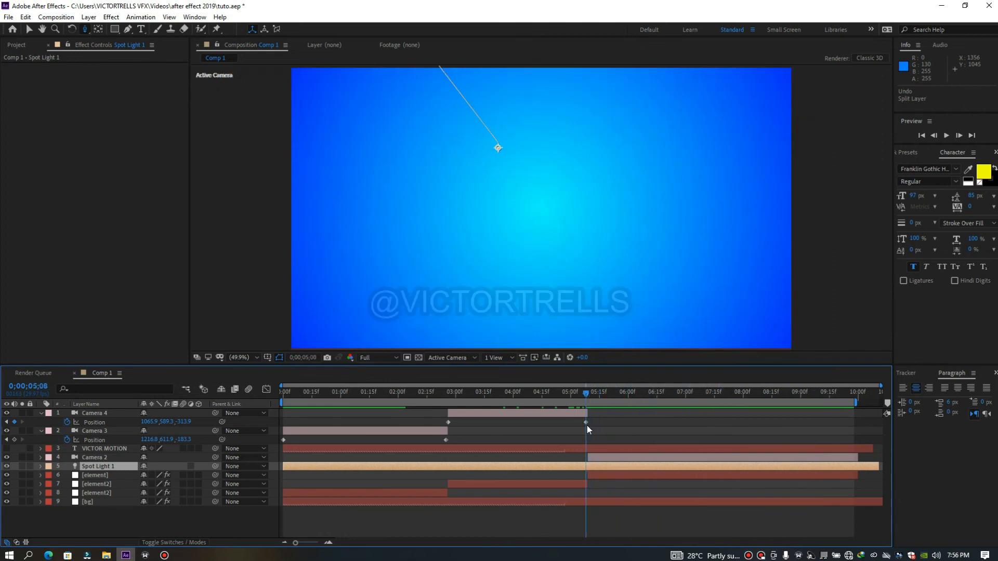
key("ctrl+shift+d")
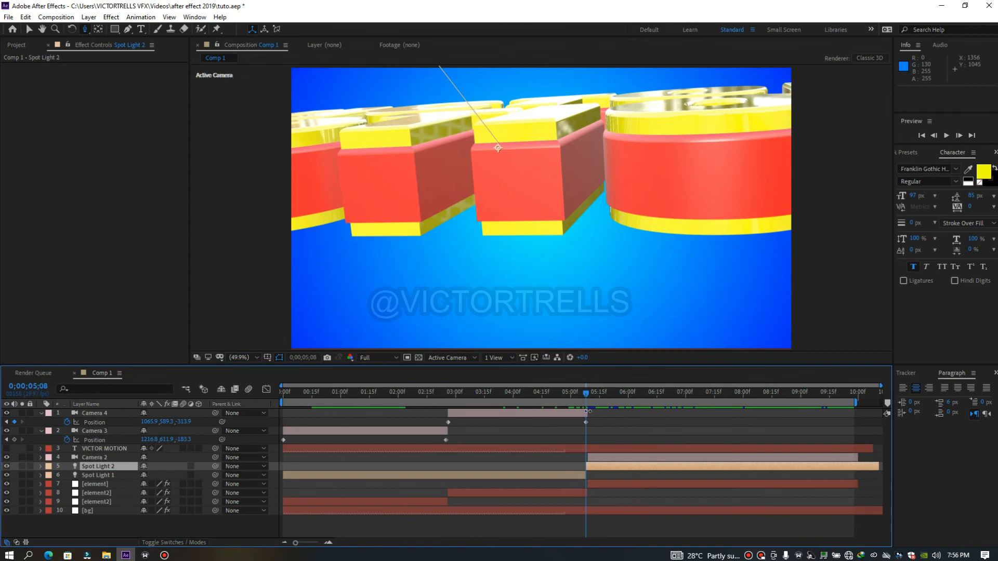
Scrub through the animation to review the camera shots and the final VICTOR MOTION text reveal
left_click_drag(753, 397, 831, 406)
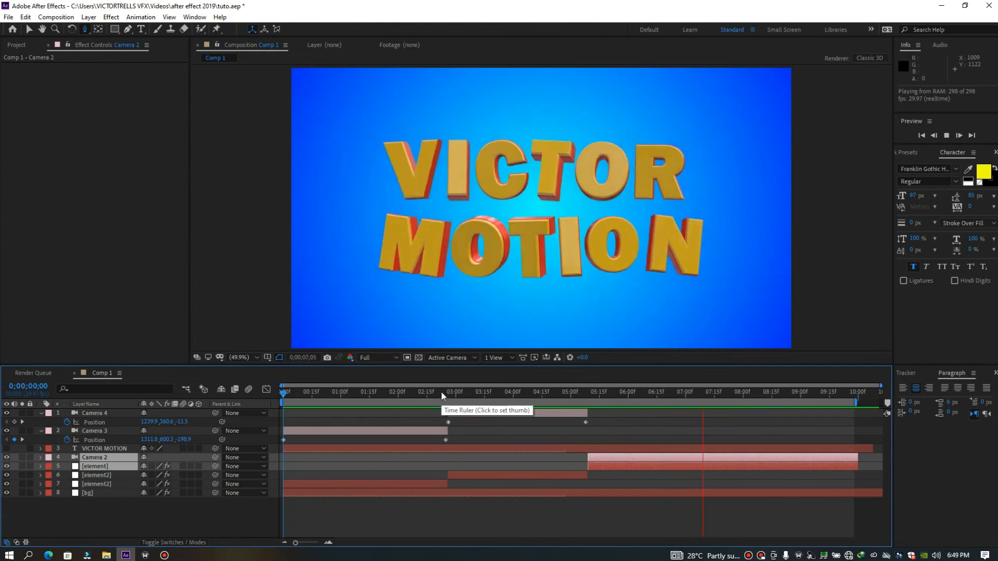
left_click(441, 391)
left_click_drag(441, 391, 654, 391)
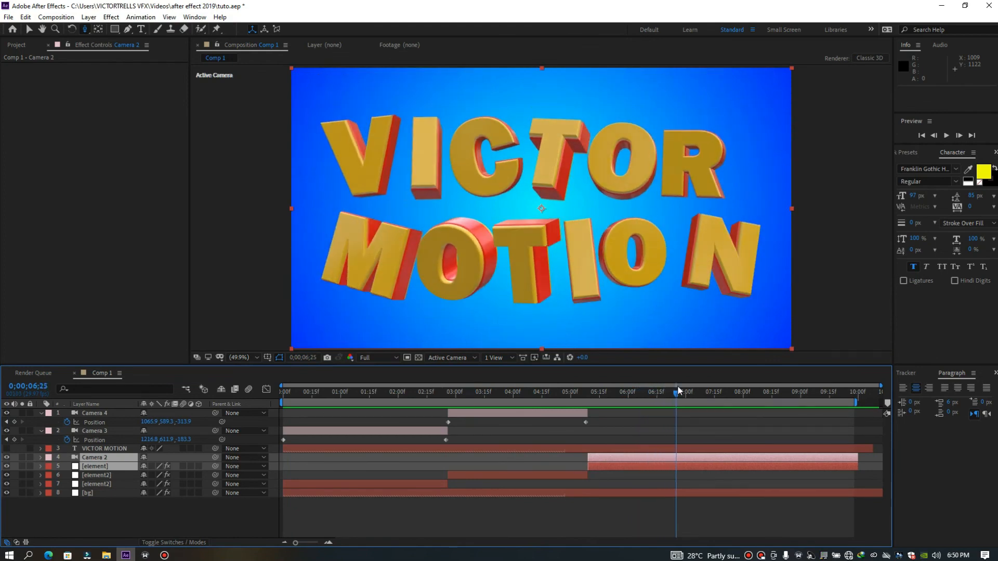